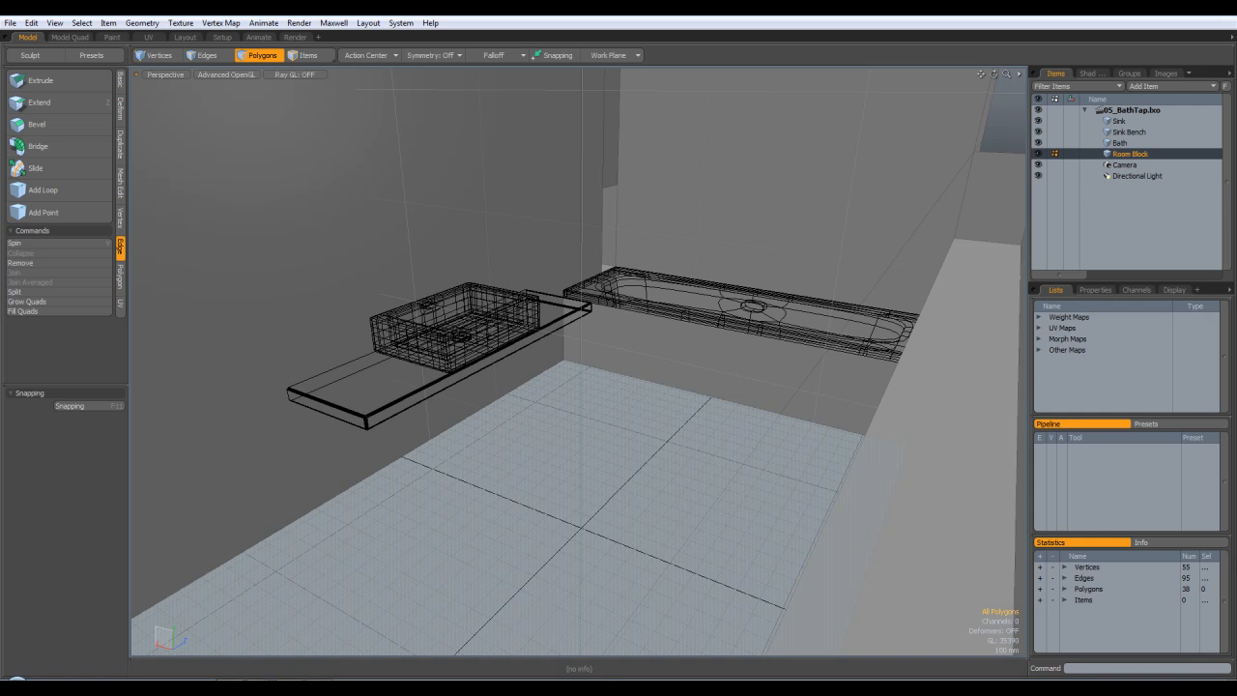
Step: Examine the tap dimension drawing and the tap photo side by side, and return to the 3D scene
{"action": "left_click", "coordinate": [230, 643]}
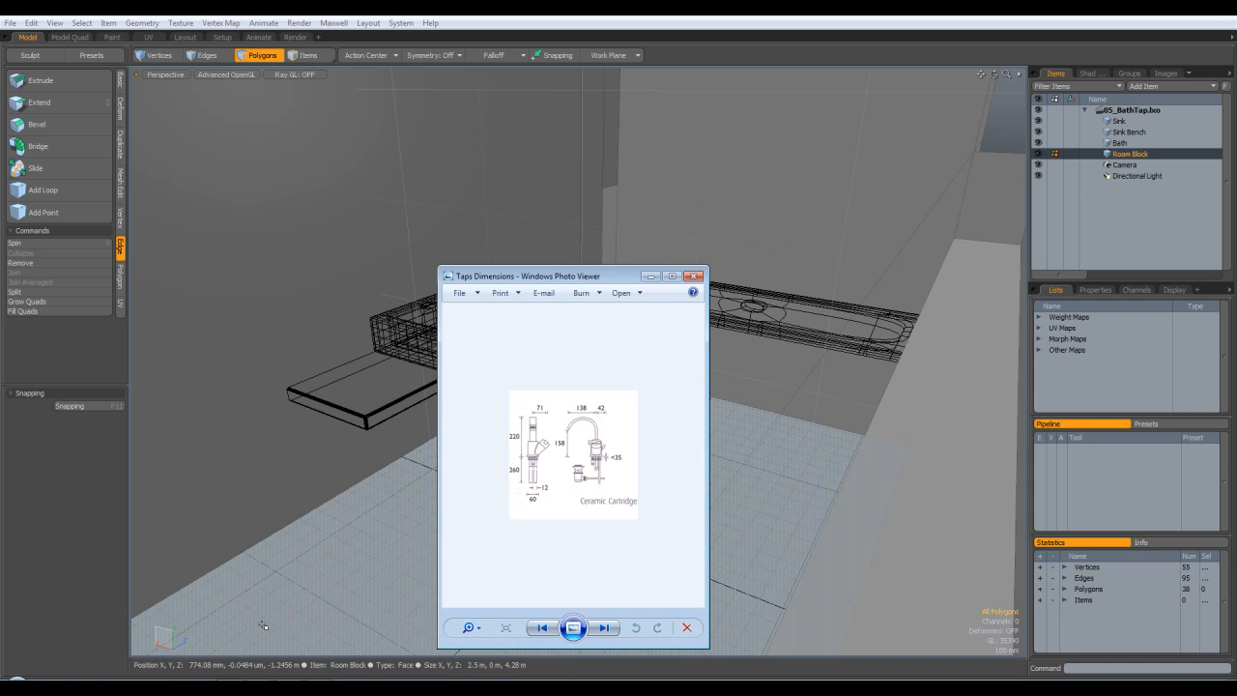
{"action": "left_click_drag", "start_coordinate": [580, 276], "coordinate": [296, 109]}
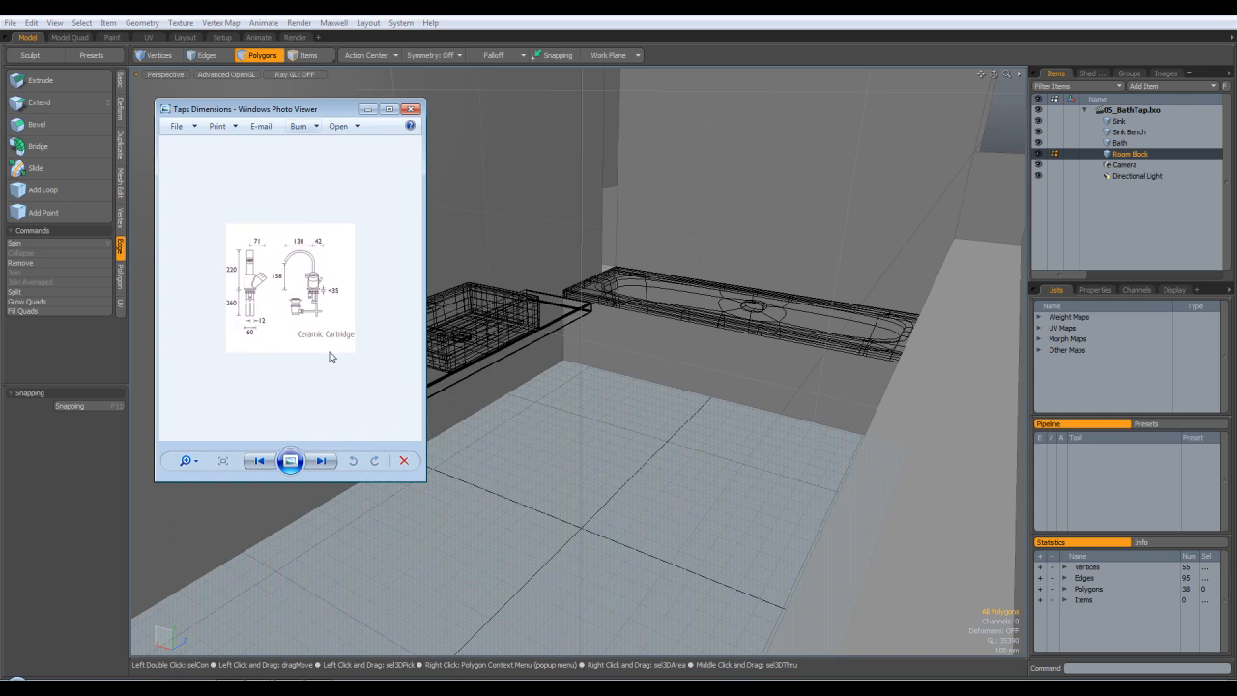
{"action": "left_click", "coordinate": [290, 662]}
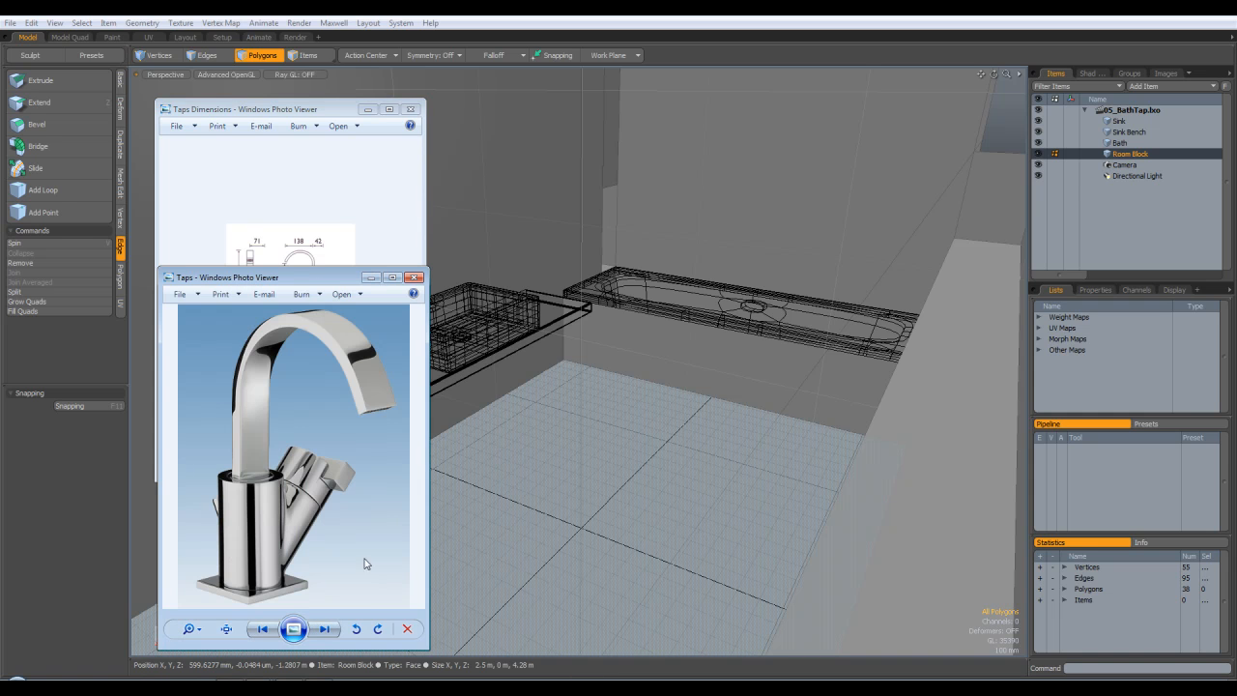
{"action": "left_click_drag", "start_coordinate": [325, 277], "coordinate": [597, 112]}
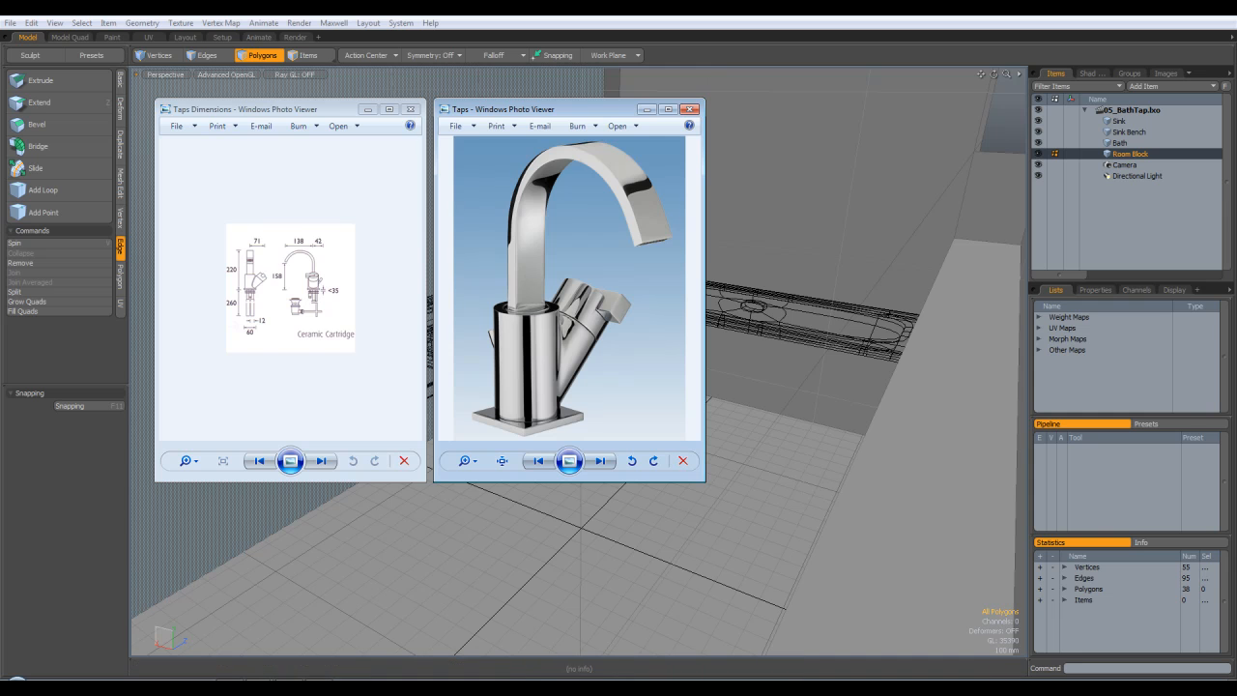
{"action": "left_click", "coordinate": [656, 21]}
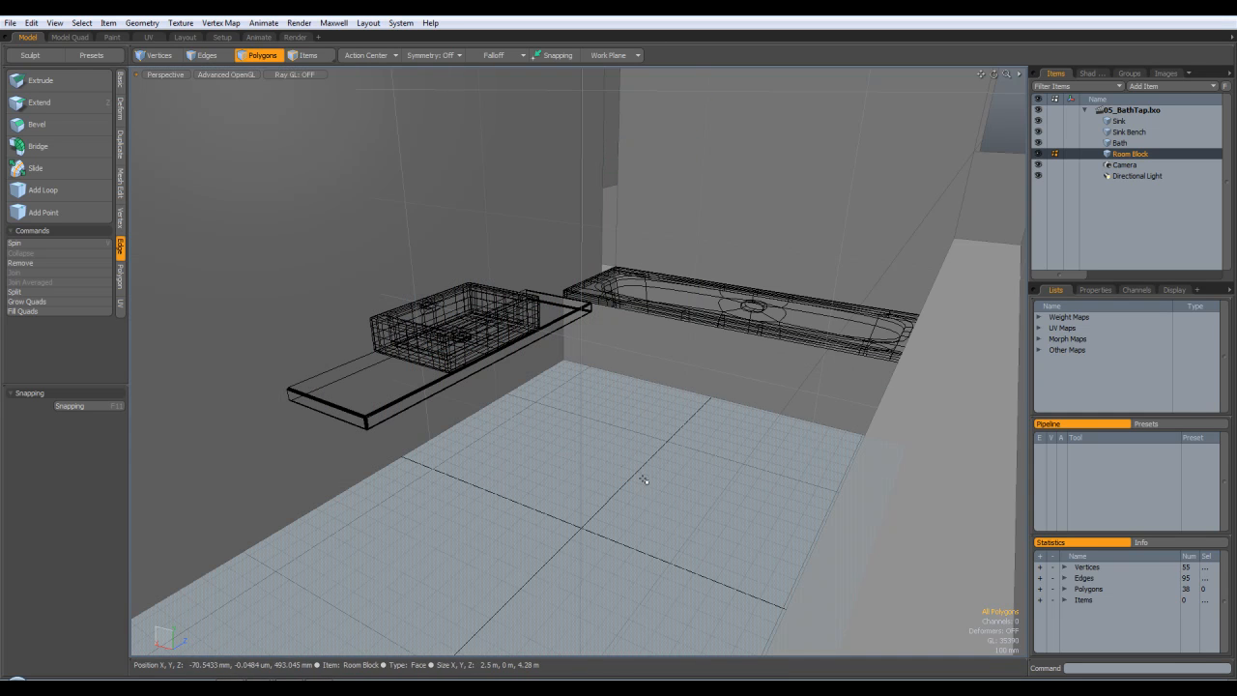
Step: Add a new mesh item to the scene and name it BathTap
{"action": "mouse_move", "coordinate": [561, 325]}
{"action": "left_mouse_down", "text": "alt"}
{"action": "mouse_move", "coordinate": [610, 393]}
{"action": "mouse_move", "coordinate": [638, 396]}
{"action": "mouse_move", "coordinate": [574, 356]}
{"action": "mouse_move", "coordinate": [622, 330]}
{"action": "mouse_move", "coordinate": [798, 389]}
{"action": "mouse_move", "coordinate": [569, 337]}
{"action": "left_mouse_up", "text": "alt"}
{"action": "left_click", "coordinate": [1152, 85]}
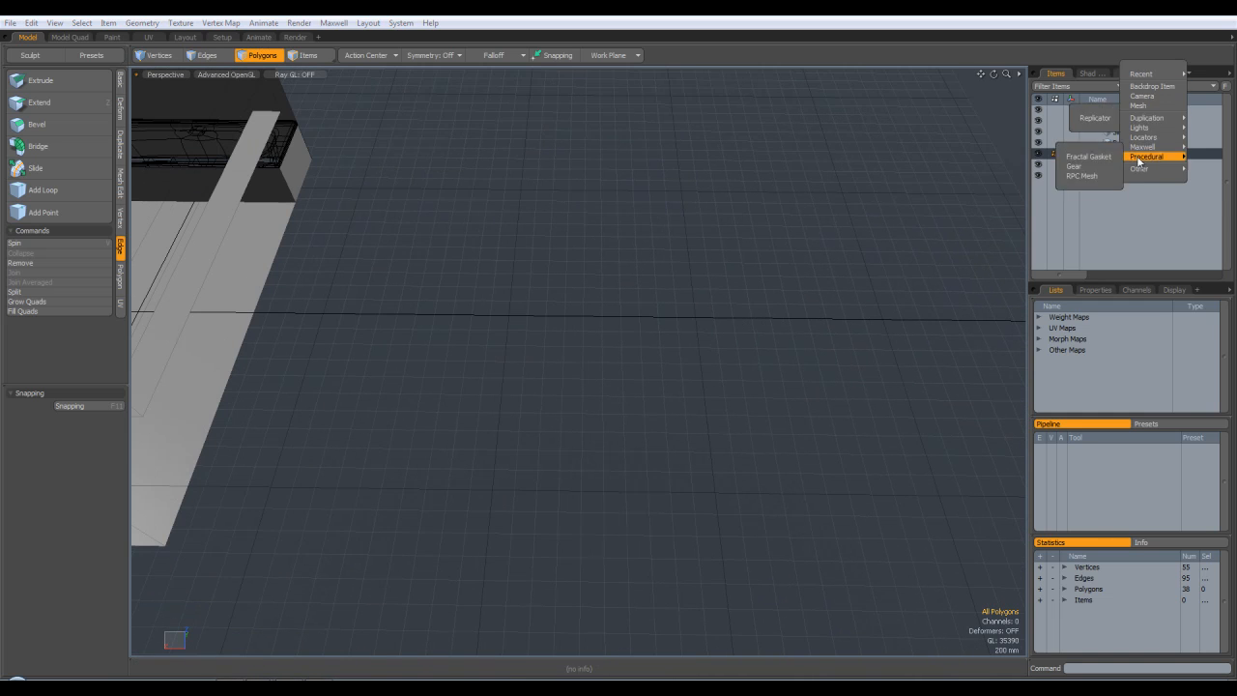
{"action": "left_click", "coordinate": [1150, 104]}
{"action": "double_click", "coordinate": [1131, 155]}
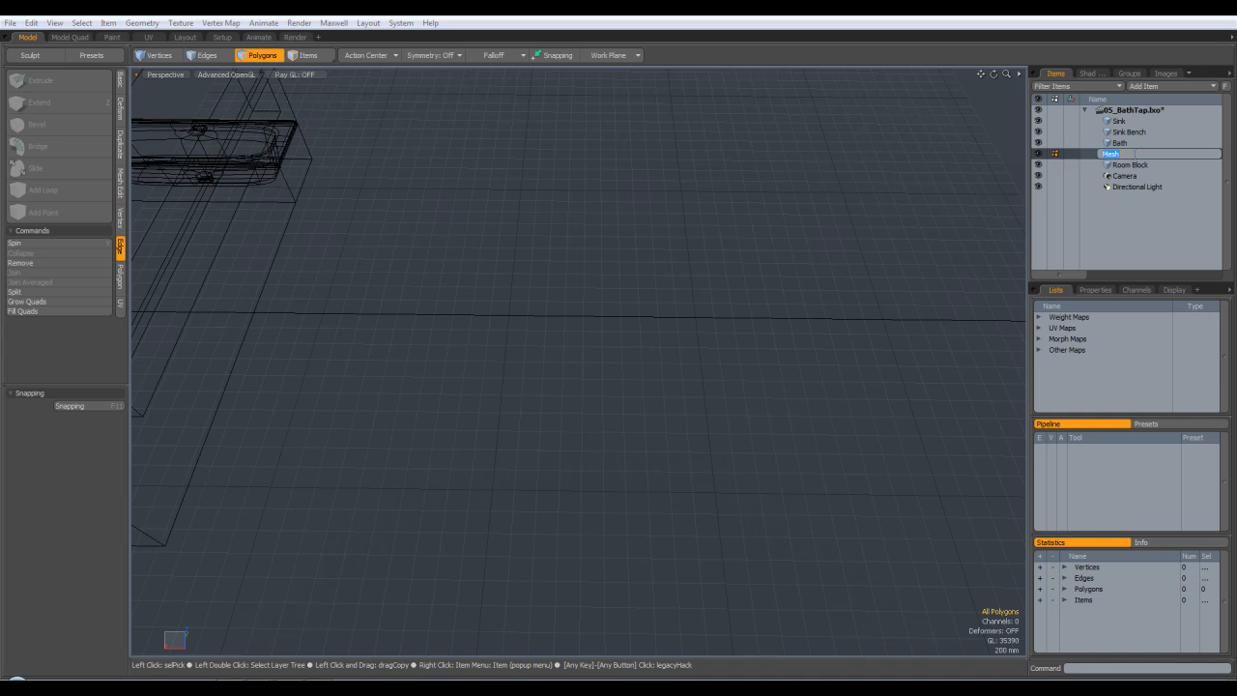
{"action": "type", "text": "Ba"}
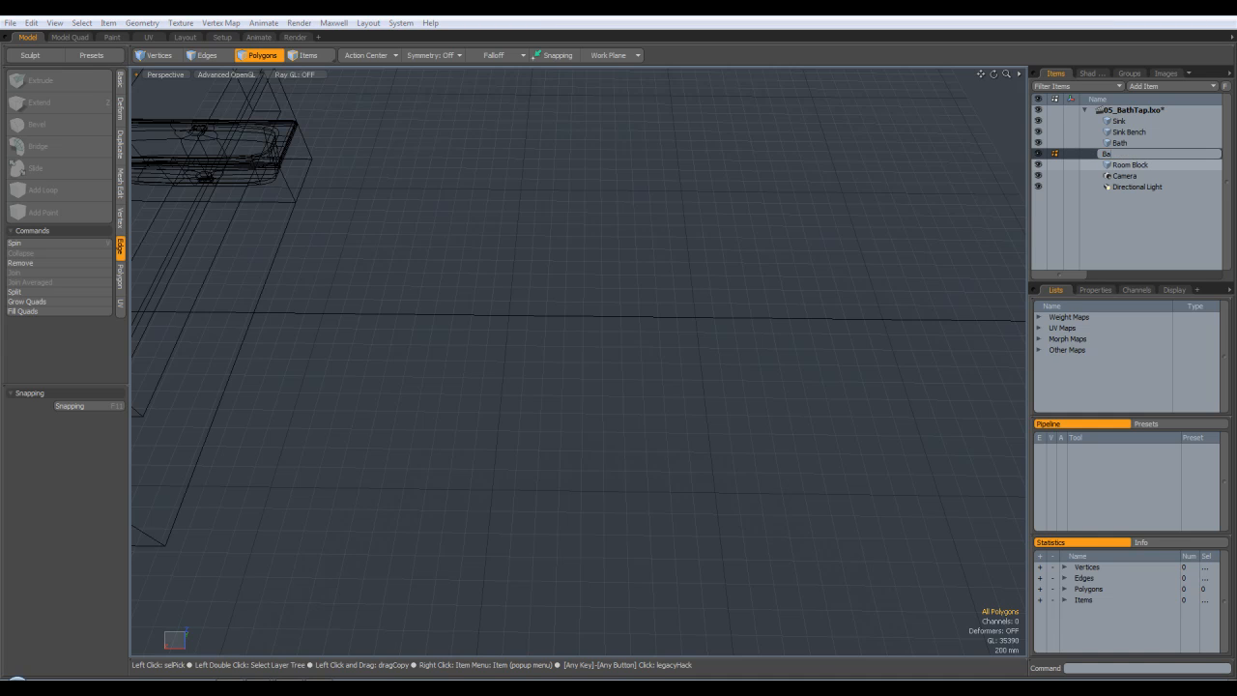
{"action": "key", "text": "Return"}
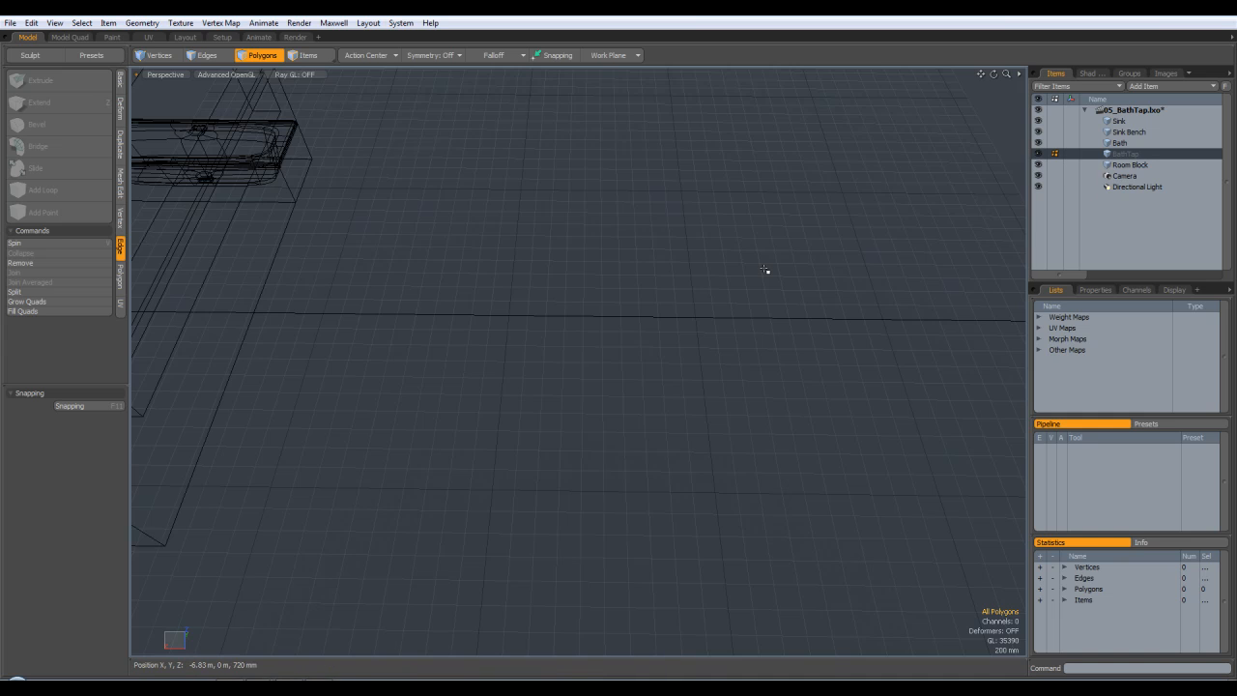
Step: Create a flat square with the Cube primitive in the top view, setting its X and Z sizes to 60 mm
{"action": "key", "text": "KP_1"}
{"action": "left_click_drag", "start_coordinate": [759, 342], "coordinate": [696, 256], "text": "alt"}
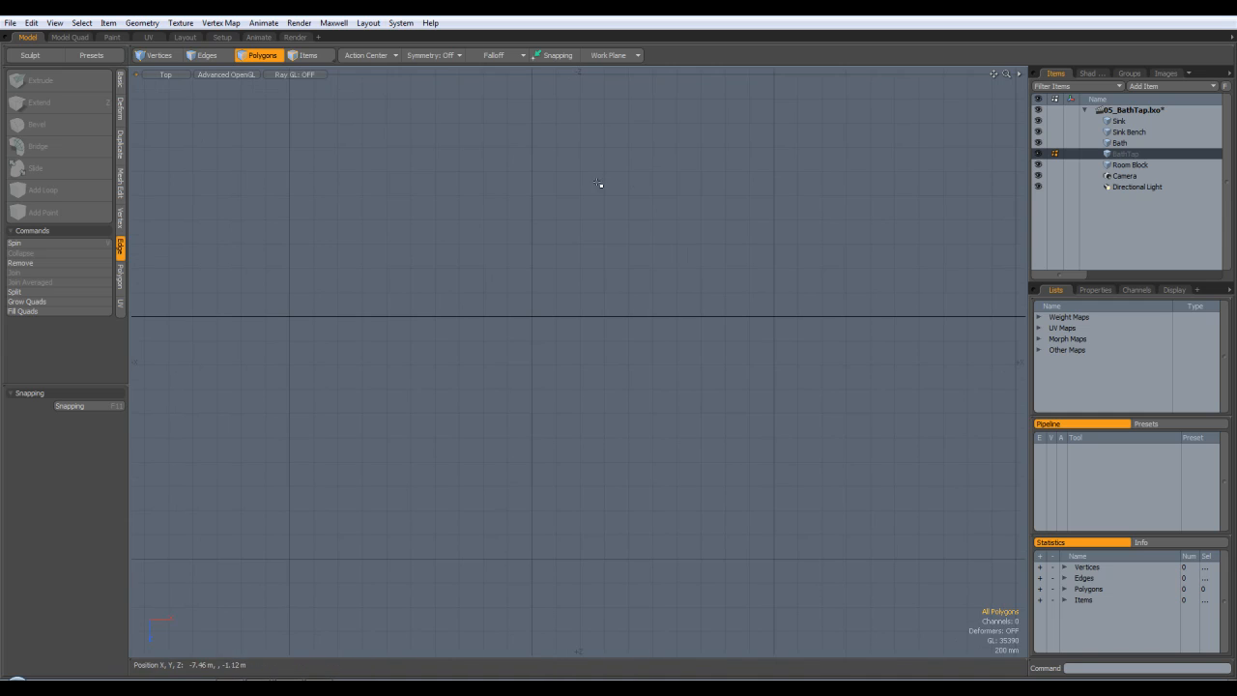
{"action": "left_click", "coordinate": [122, 83]}
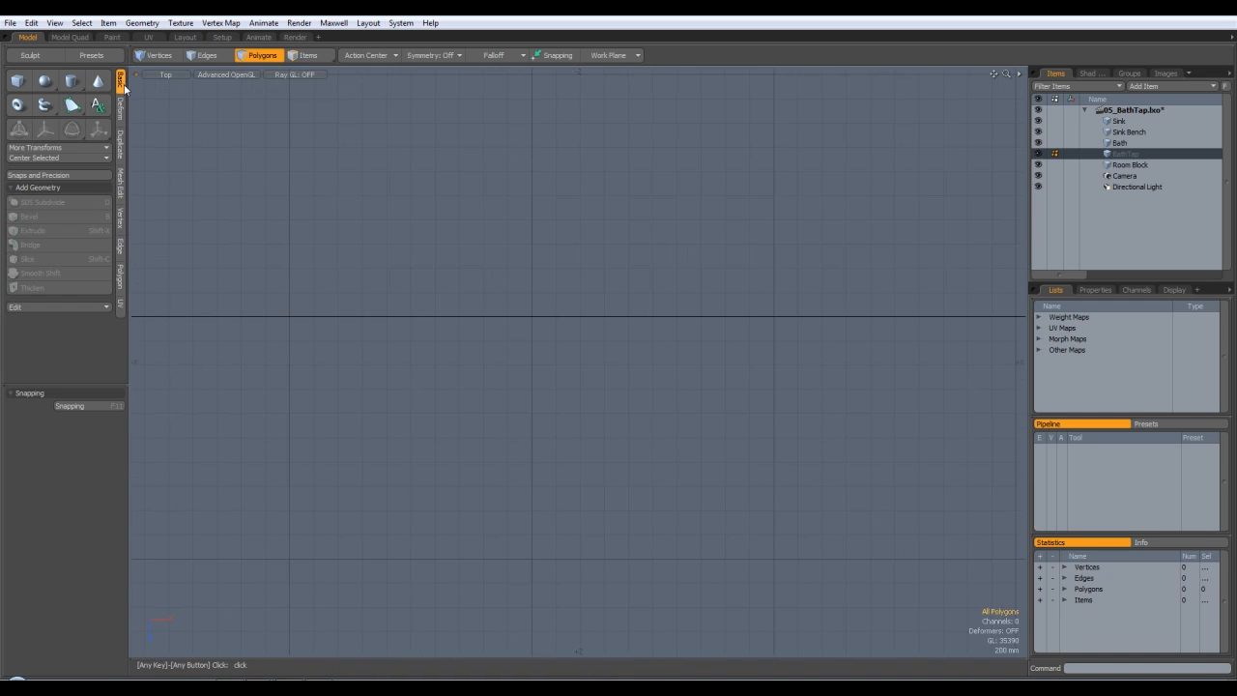
{"action": "left_click", "coordinate": [18, 81]}
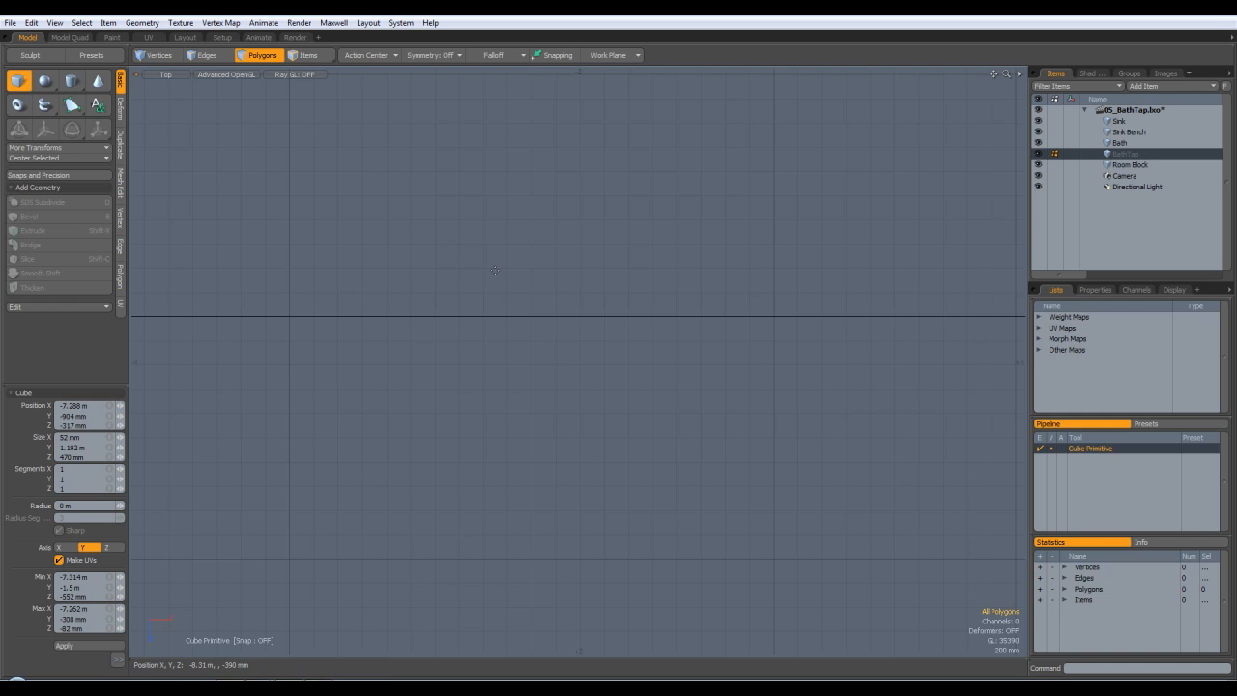
{"action": "left_click_drag", "start_coordinate": [495, 270], "coordinate": [595, 371]}
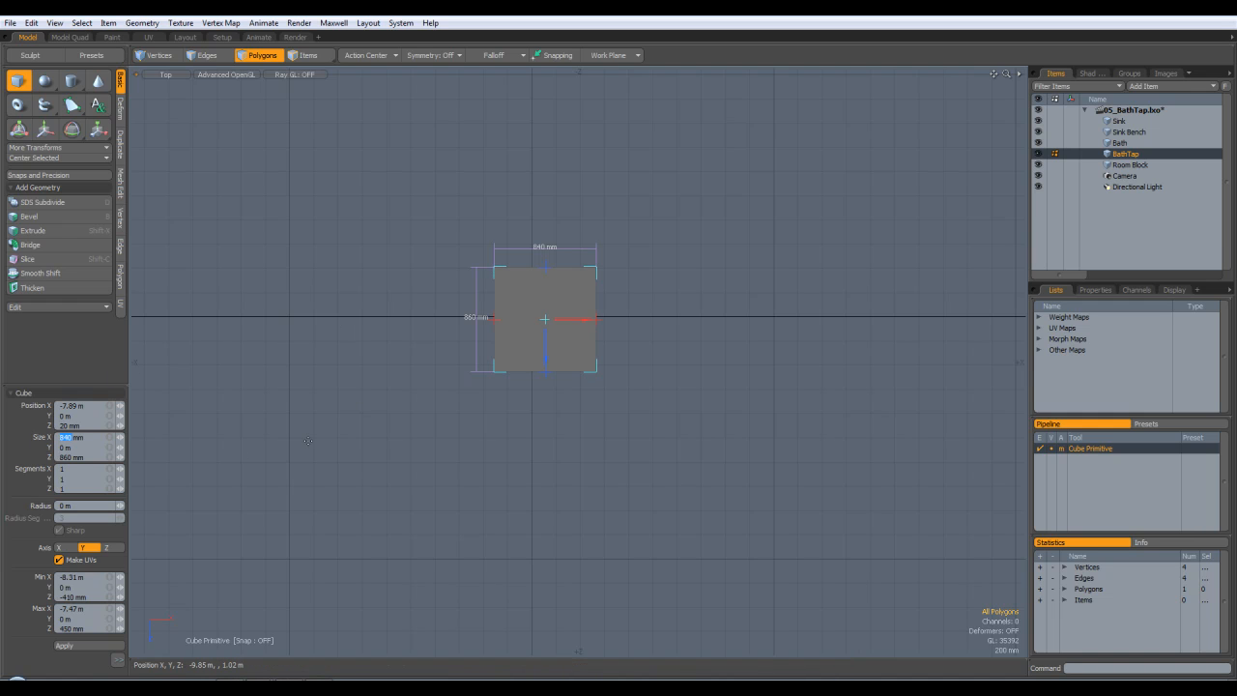
{"action": "type", "text": "60"}
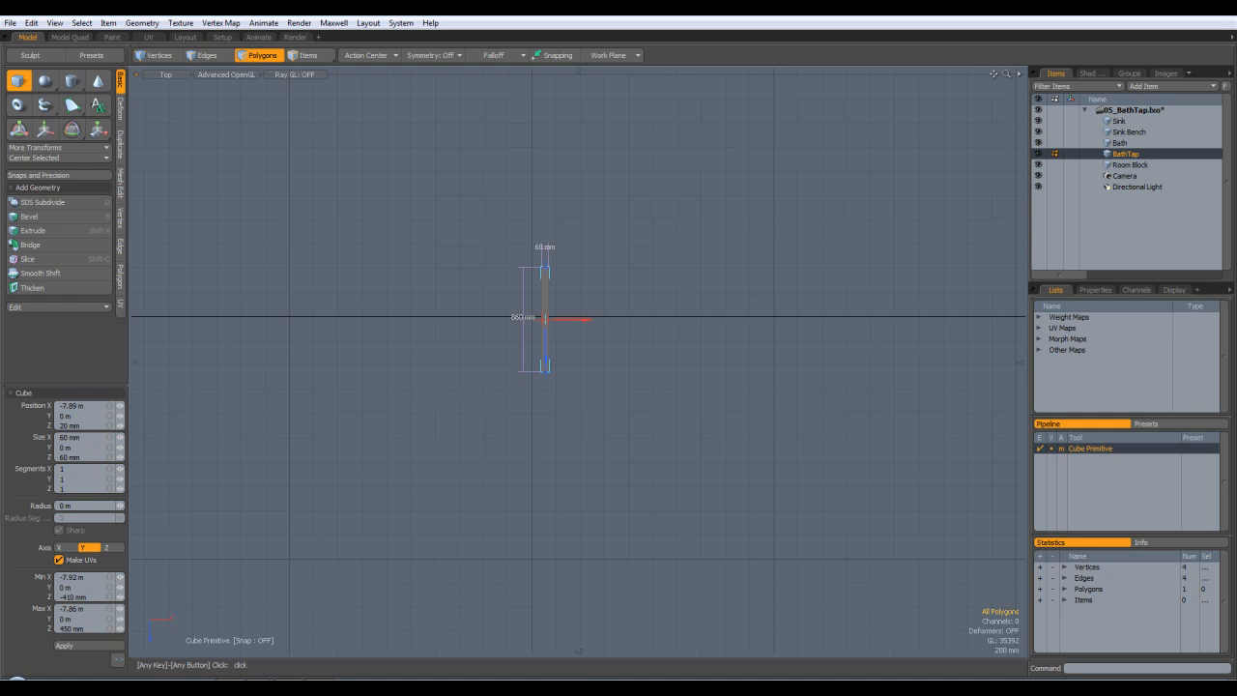
Step: Give the flat square thickness in the perspective view, set its Y size to 5 mm, and finish the cube
{"action": "key", "text": "ctrl+space"}
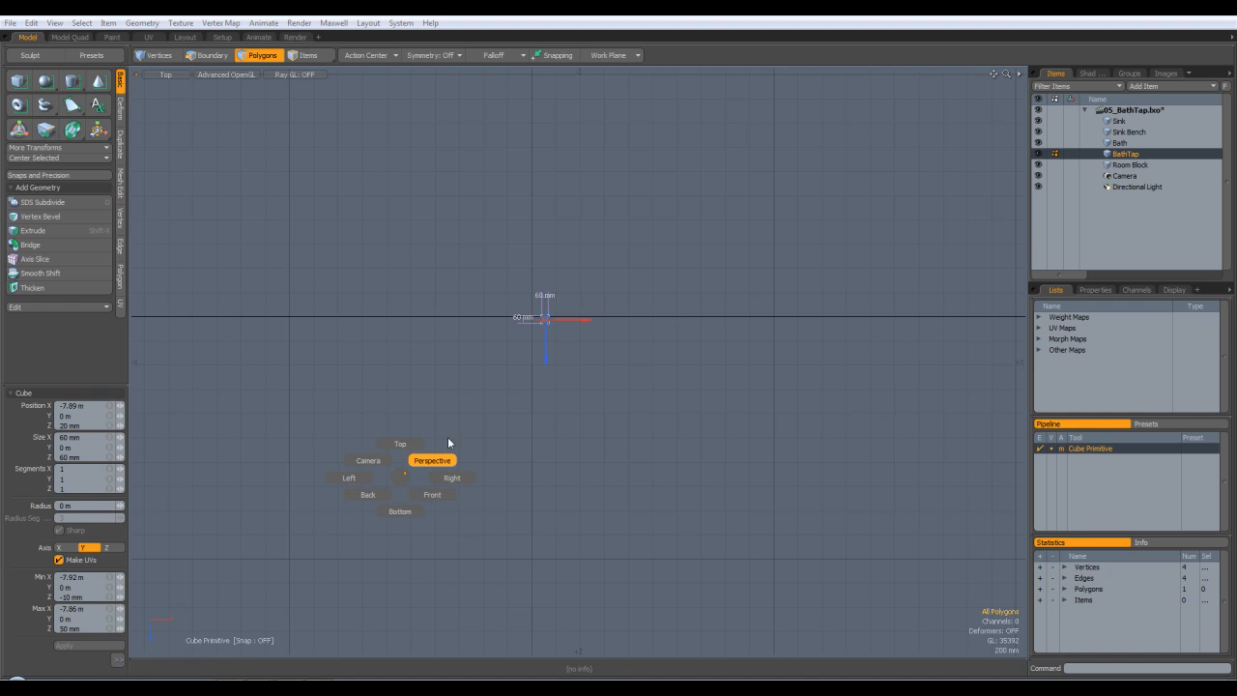
{"action": "left_click", "coordinate": [444, 450]}
{"action": "left_click_drag", "start_coordinate": [619, 435], "coordinate": [582, 413], "text": "alt"}
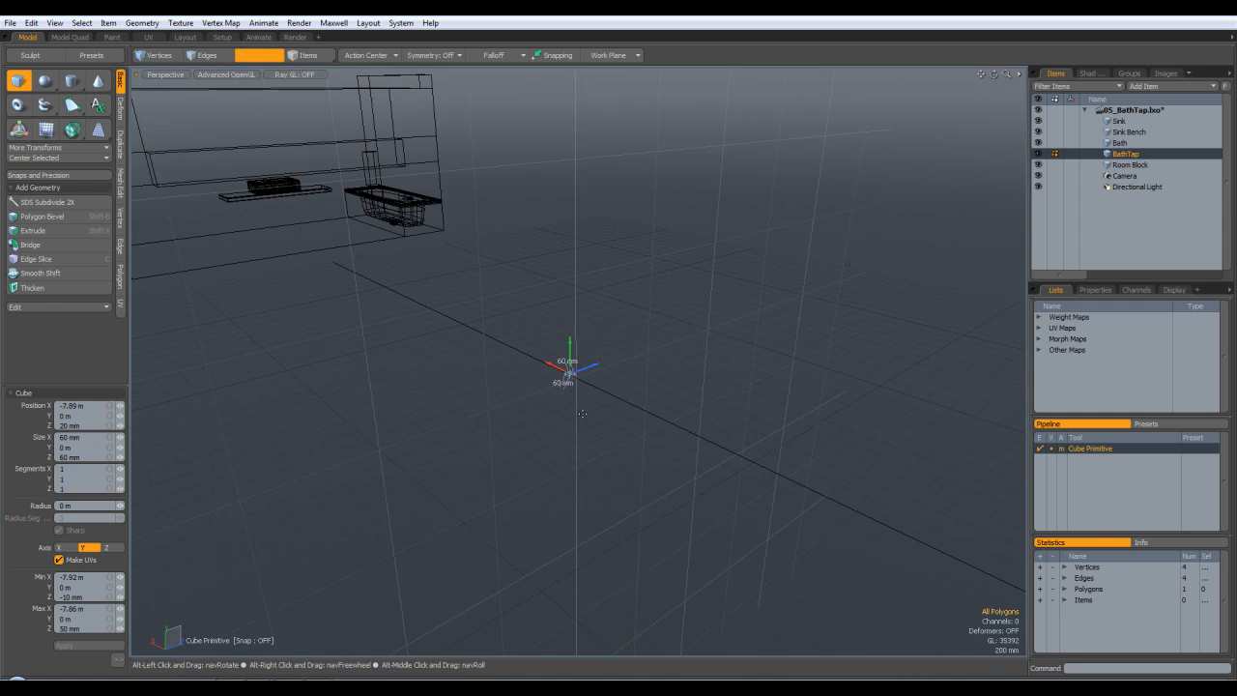
{"action": "scroll", "coordinate": [605, 400], "scroll_direction": "up", "scroll_amount": 3}
{"action": "key", "text": "shift+a"}
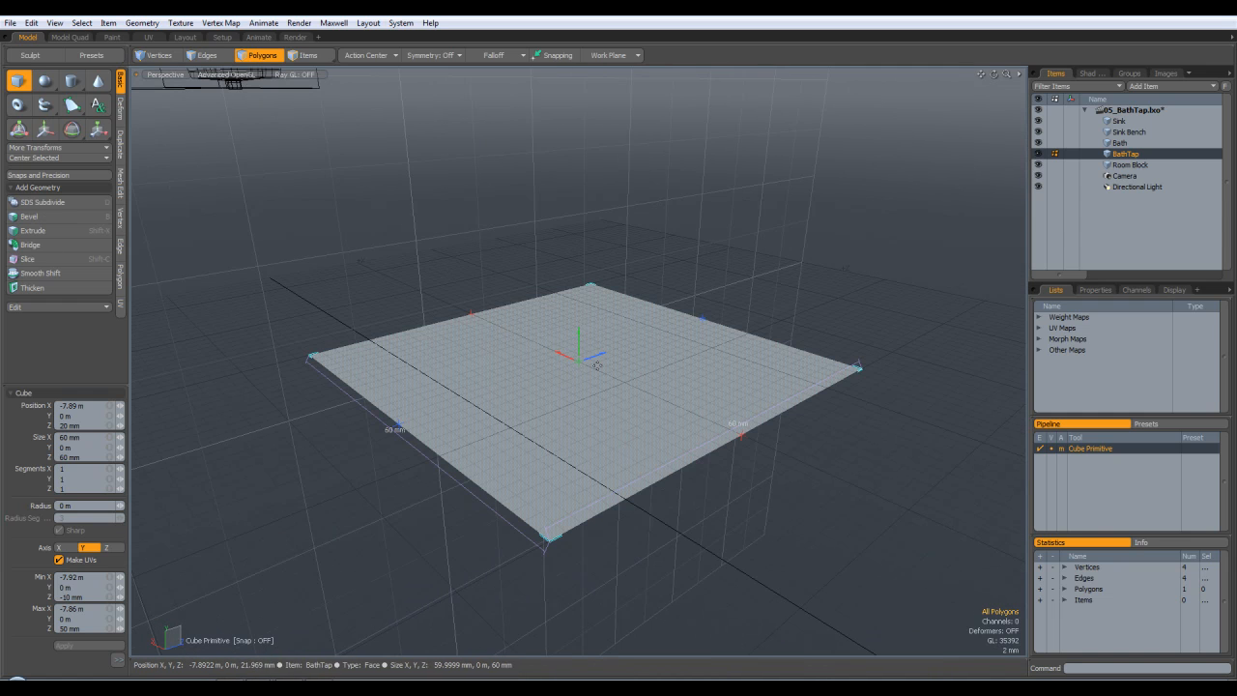
{"action": "left_click_drag", "start_coordinate": [580, 365], "coordinate": [581, 343]}
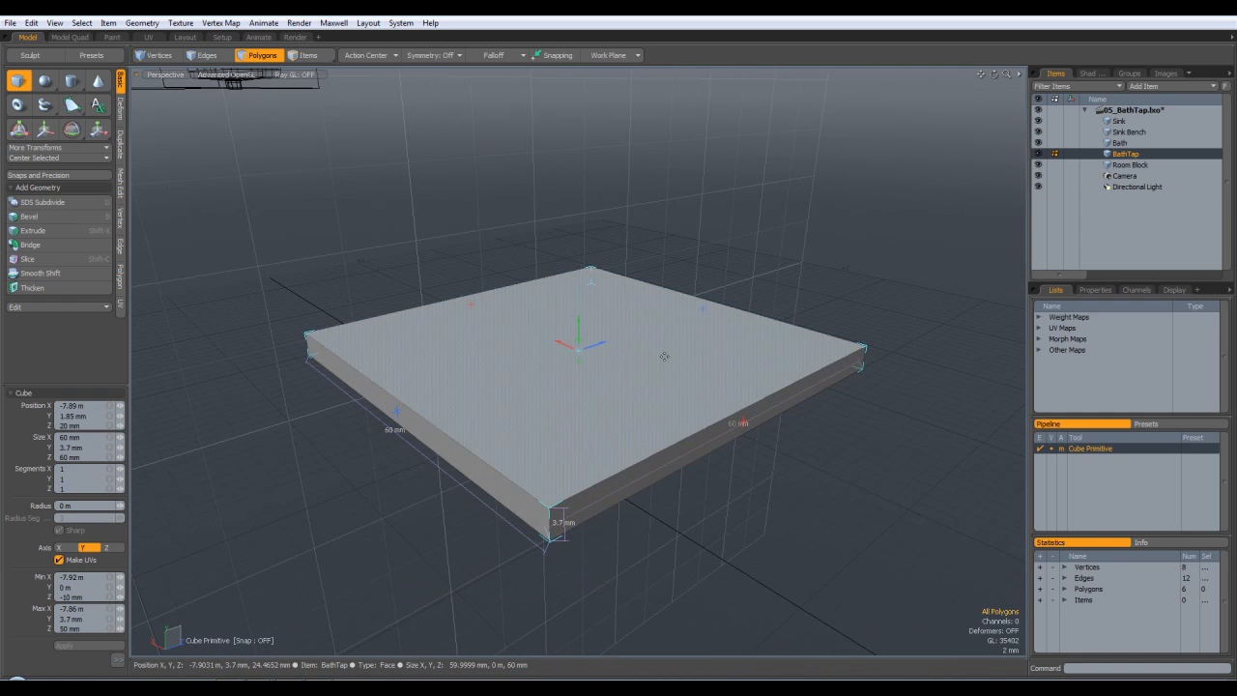
{"action": "scroll", "coordinate": [663, 357], "scroll_direction": "down", "scroll_amount": 3}
{"action": "left_click_drag", "start_coordinate": [663, 357], "coordinate": [644, 372], "text": "alt"}
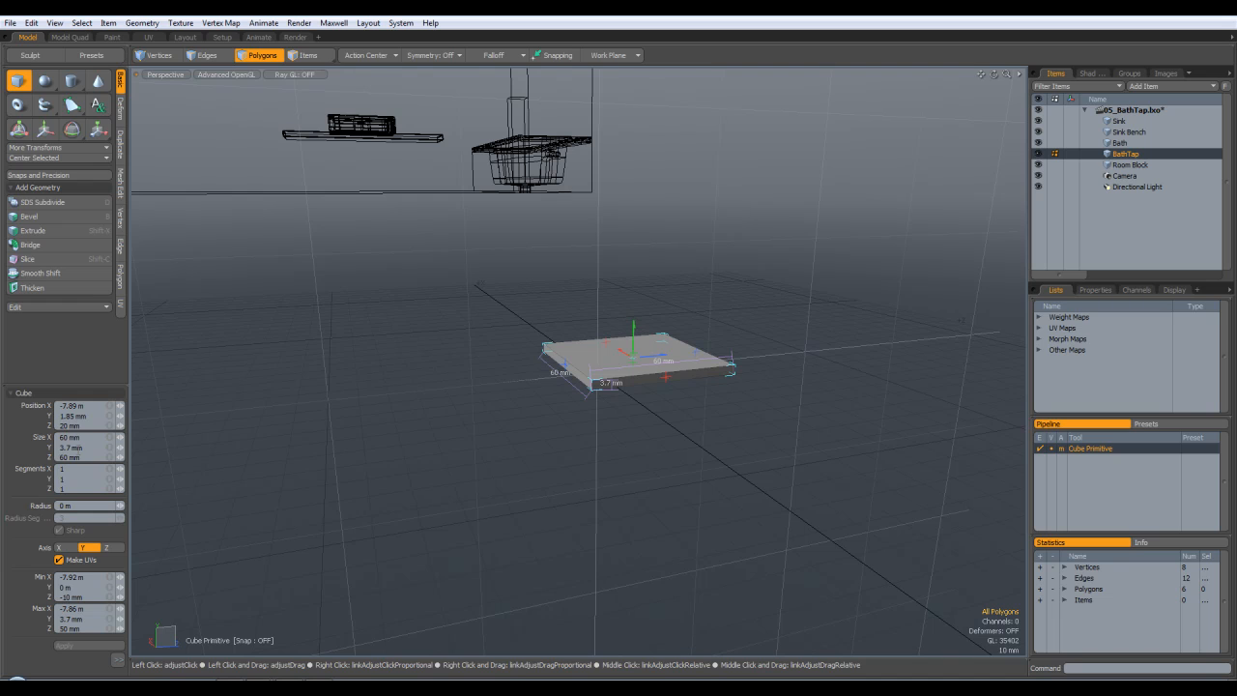
{"action": "type", "text": "4"}
{"action": "key", "text": "Return"}
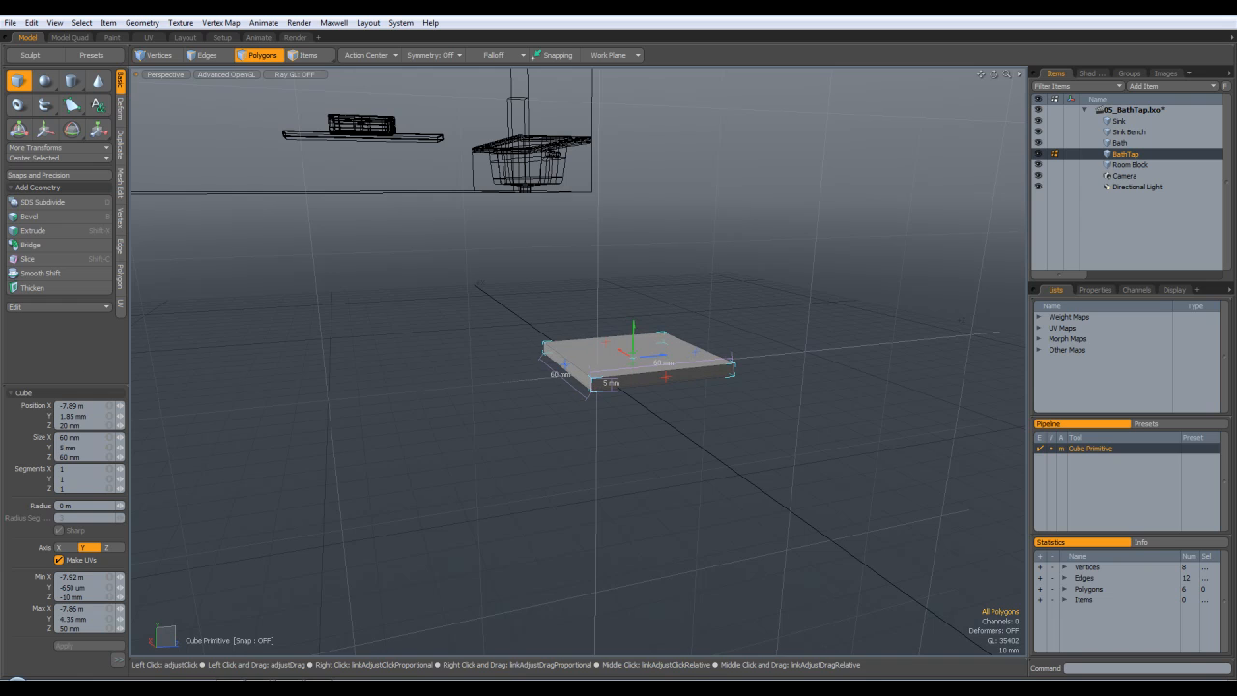
{"action": "key", "text": "space"}
Step: Try to center only the plate's top polygon on all axes, undo the change and clear the selection
{"action": "mouse_move", "coordinate": [748, 442]}
{"action": "left_mouse_down", "text": "alt"}
{"action": "mouse_move", "coordinate": [729, 475]}
{"action": "mouse_move", "coordinate": [629, 420]}
{"action": "mouse_move", "coordinate": [704, 387]}
{"action": "mouse_move", "coordinate": [640, 286]}
{"action": "mouse_move", "coordinate": [580, 226]}
{"action": "mouse_move", "coordinate": [724, 343]}
{"action": "mouse_move", "coordinate": [757, 436]}
{"action": "left_mouse_up", "text": "alt"}
{"action": "key", "text": "3"}
{"action": "left_click", "coordinate": [602, 426]}
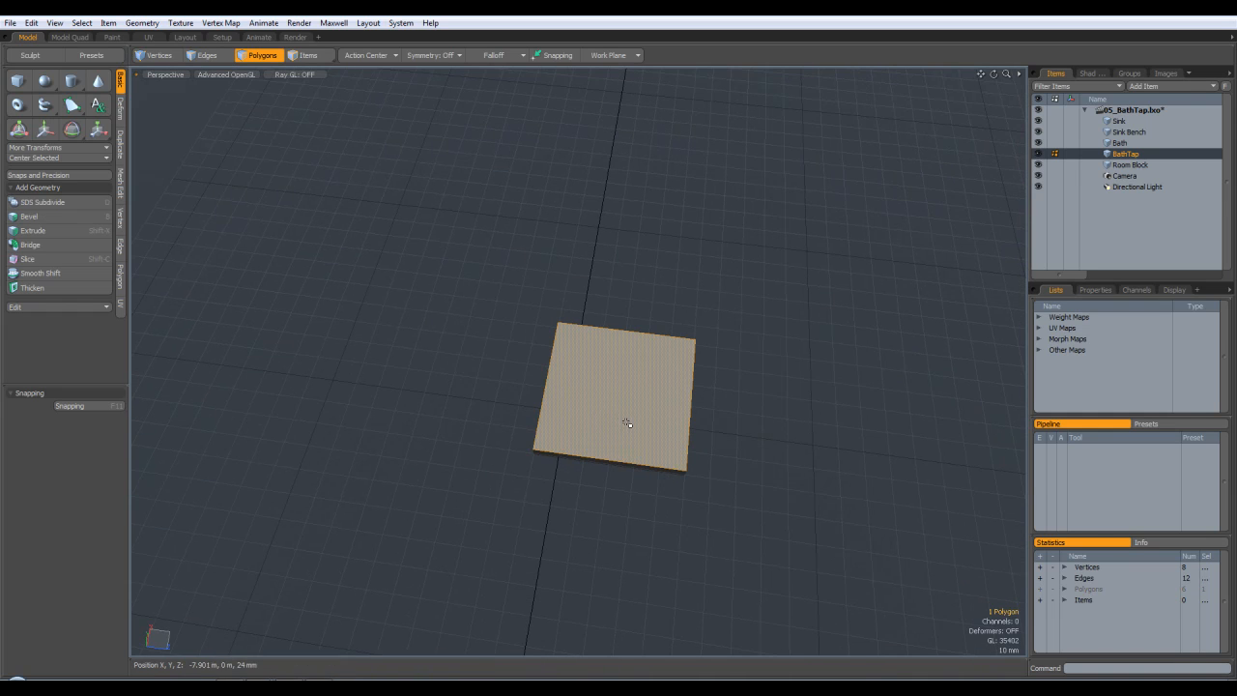
{"action": "left_click", "coordinate": [51, 158]}
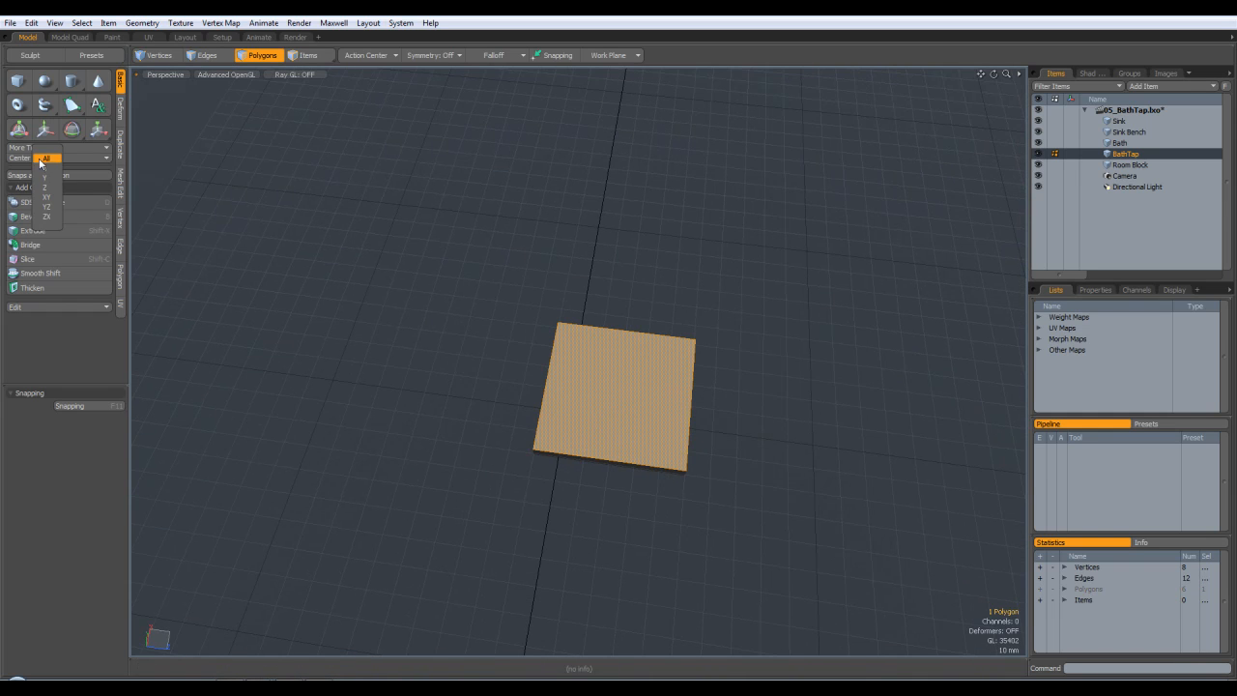
{"action": "left_click", "coordinate": [48, 158]}
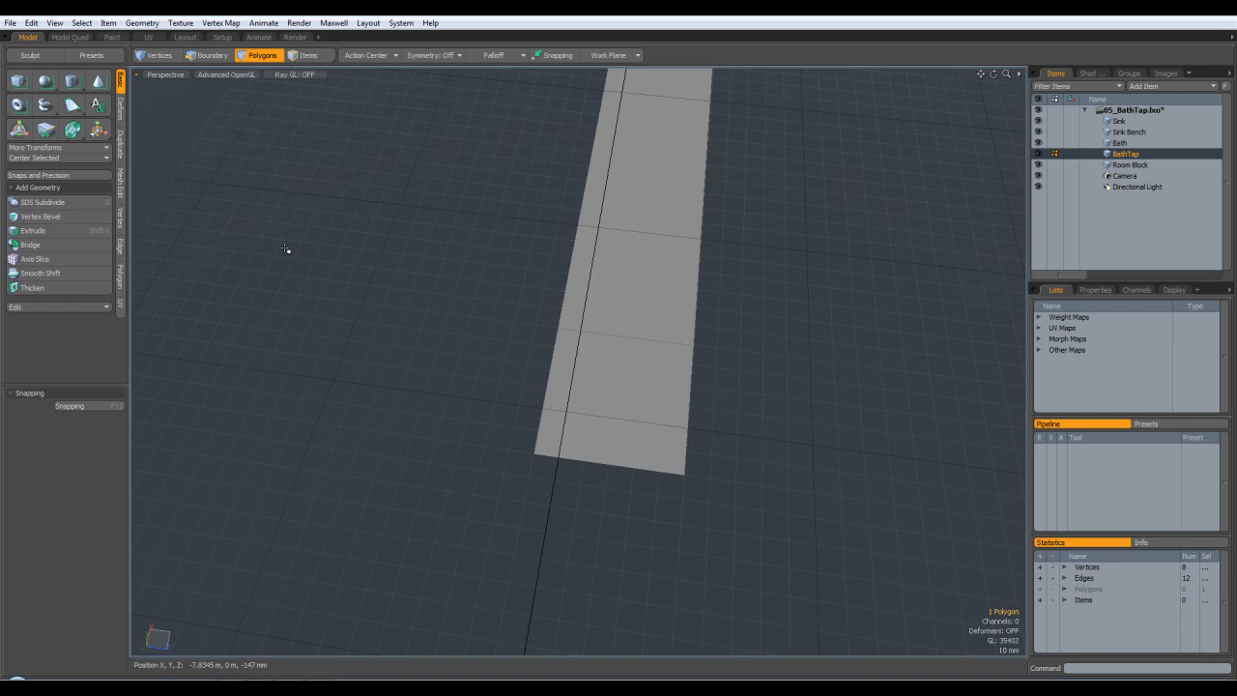
{"action": "key", "text": "ctrl+z"}
{"action": "left_click", "coordinate": [430, 406]}
{"action": "double_click", "coordinate": [646, 426]}
{"action": "left_click", "coordinate": [452, 283]}
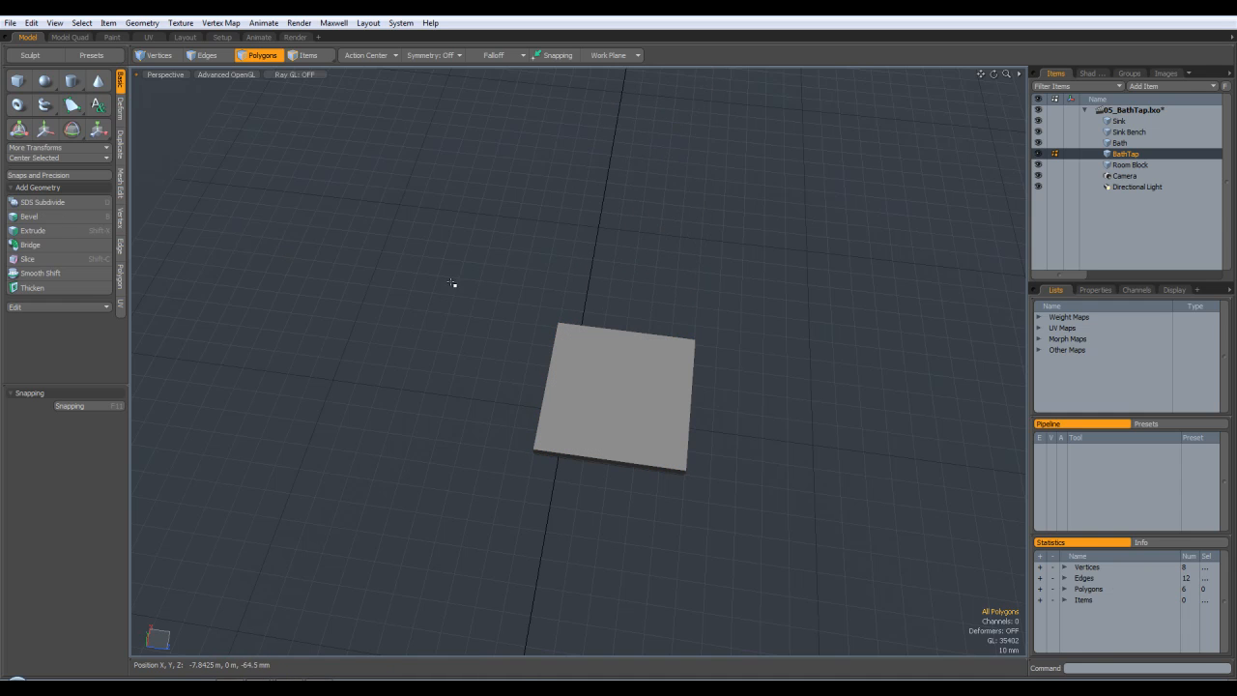
Step: Select all six polygons of the plate and center them on all axes
{"action": "left_click_drag", "start_coordinate": [765, 508], "coordinate": [472, 224]}
{"action": "left_click", "coordinate": [39, 157]}
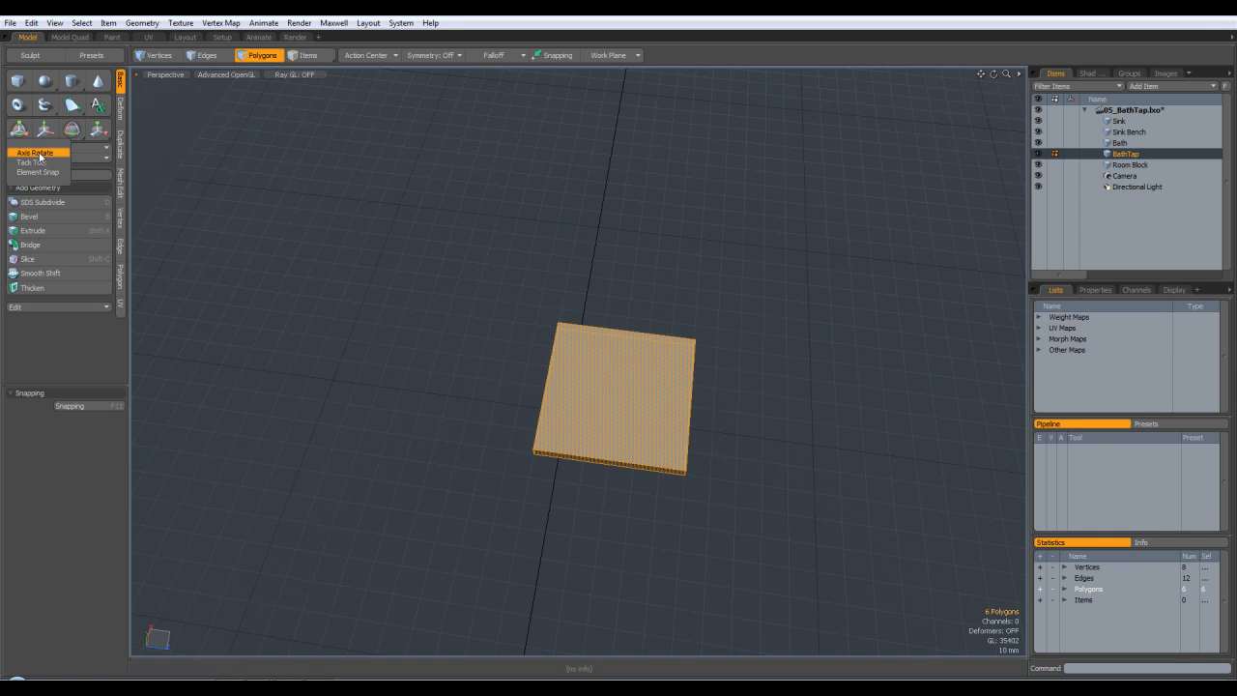
{"action": "left_click", "coordinate": [100, 162]}
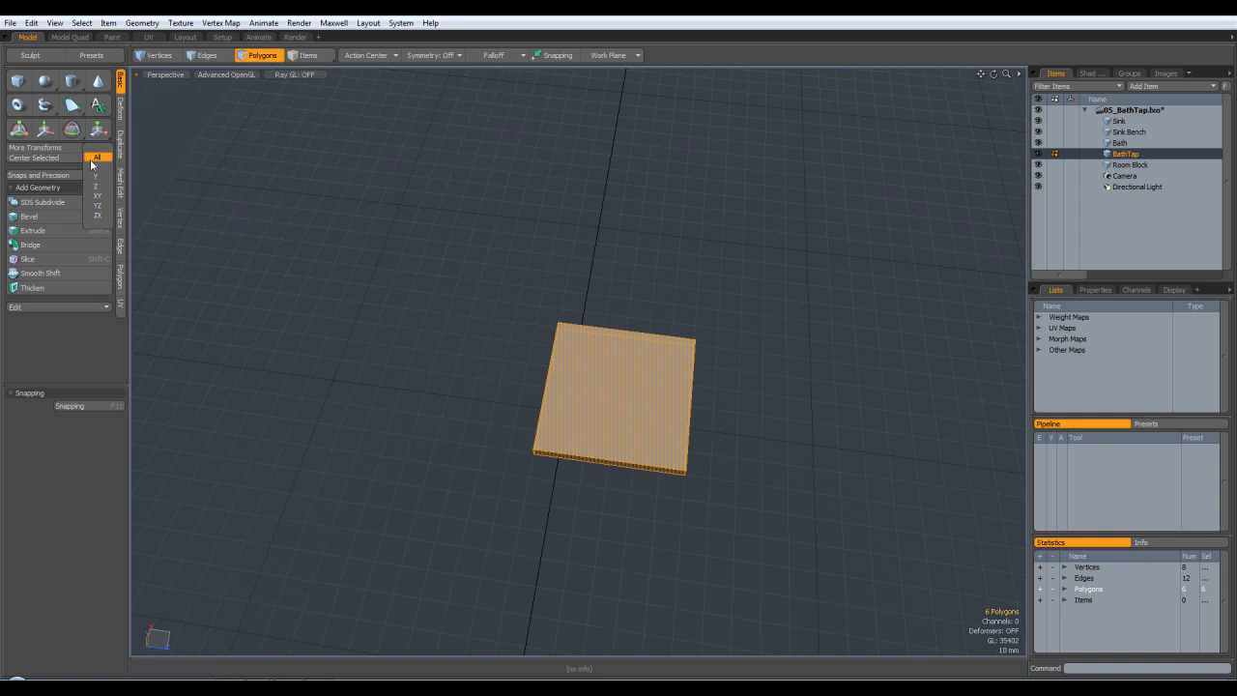
{"action": "left_click", "coordinate": [96, 158]}
{"action": "key", "text": "shift+a"}
{"action": "scroll", "coordinate": [760, 321], "scroll_direction": "down", "scroll_amount": 6}
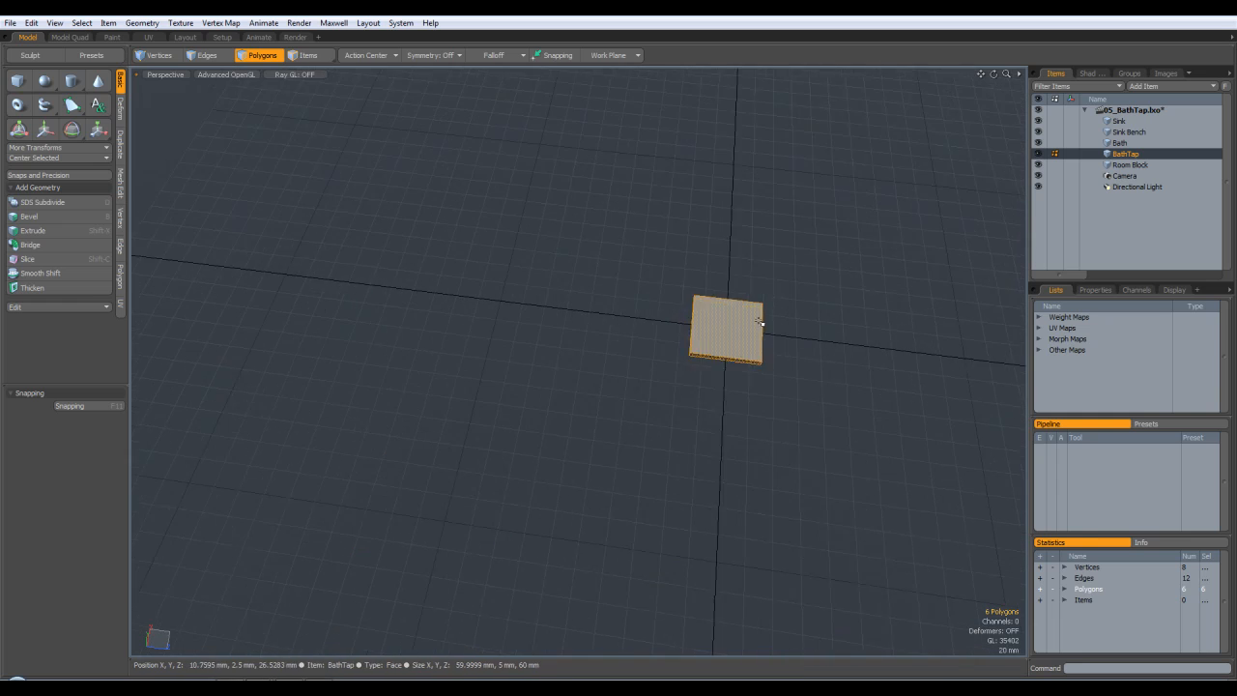
{"action": "scroll", "coordinate": [760, 319], "scroll_direction": "down", "scroll_amount": 5}
{"action": "scroll", "coordinate": [760, 338], "scroll_direction": "up", "scroll_amount": 8}
{"action": "key", "text": "shift+a"}
Step: Enable snapping in the top view with Grid as the snapping mode and no constraint mode
{"action": "key", "text": "ctrl+2"}
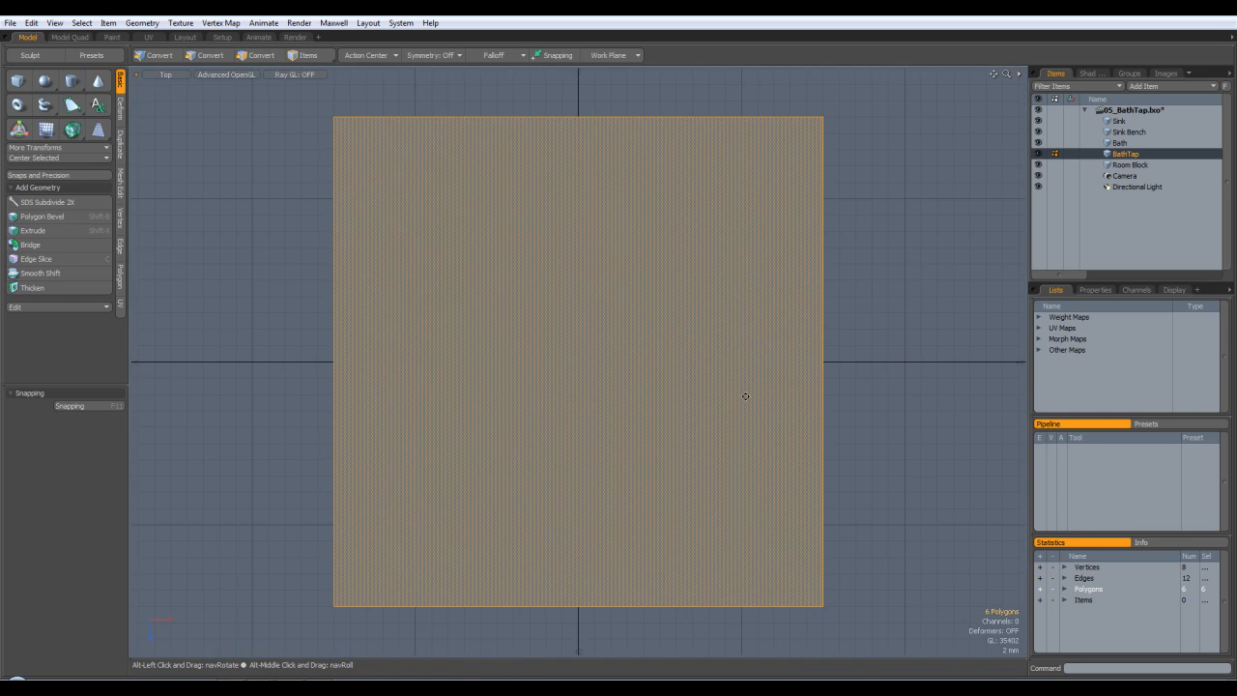
{"action": "scroll", "coordinate": [749, 347], "scroll_direction": "down", "scroll_amount": 3}
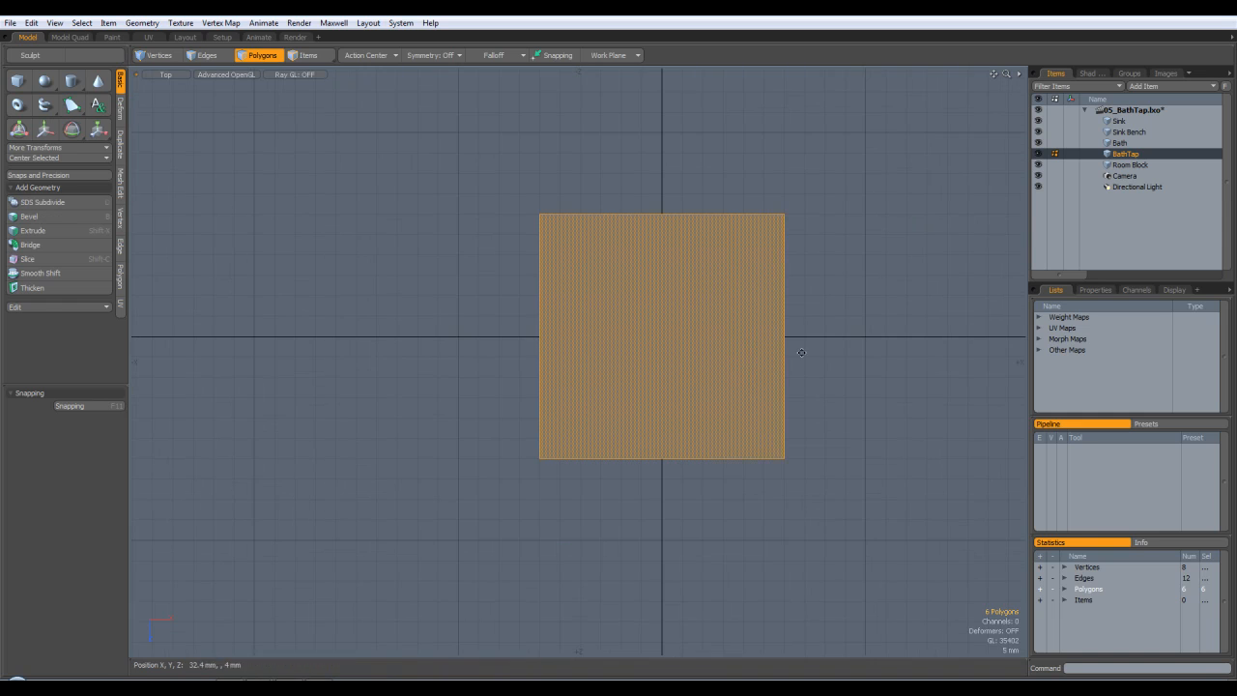
{"action": "left_click_drag", "start_coordinate": [747, 343], "coordinate": [677, 330], "text": "alt+shift"}
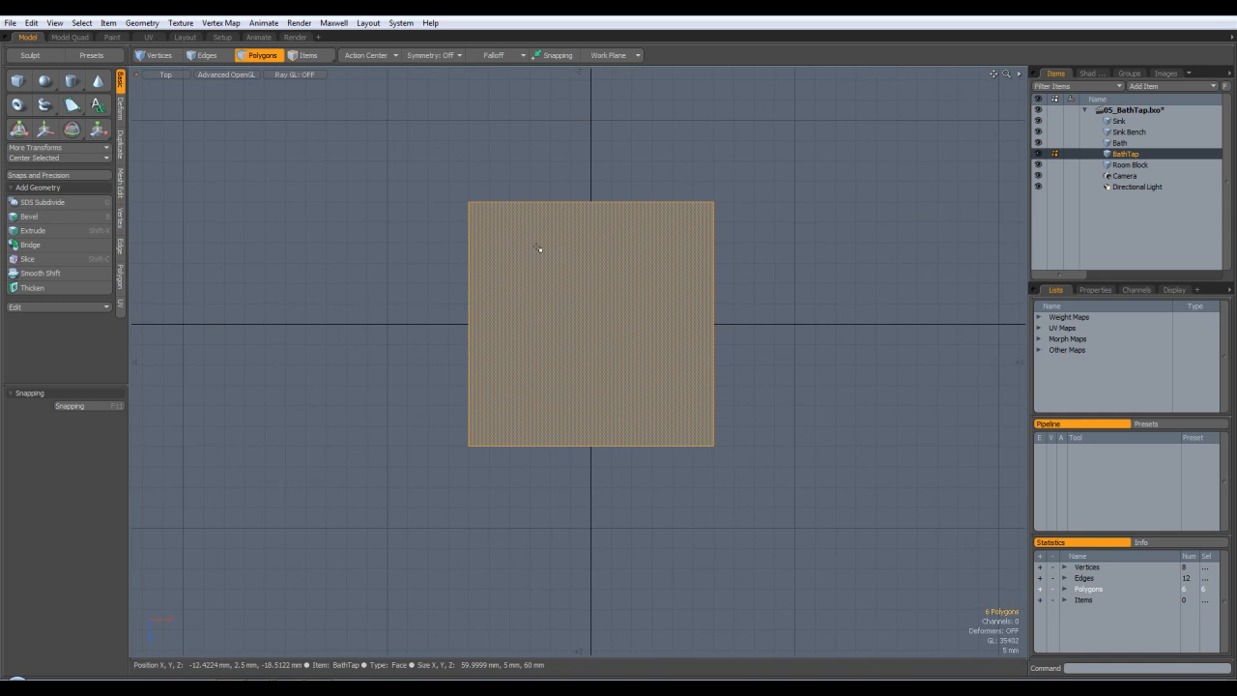
{"action": "left_click", "coordinate": [554, 56]}
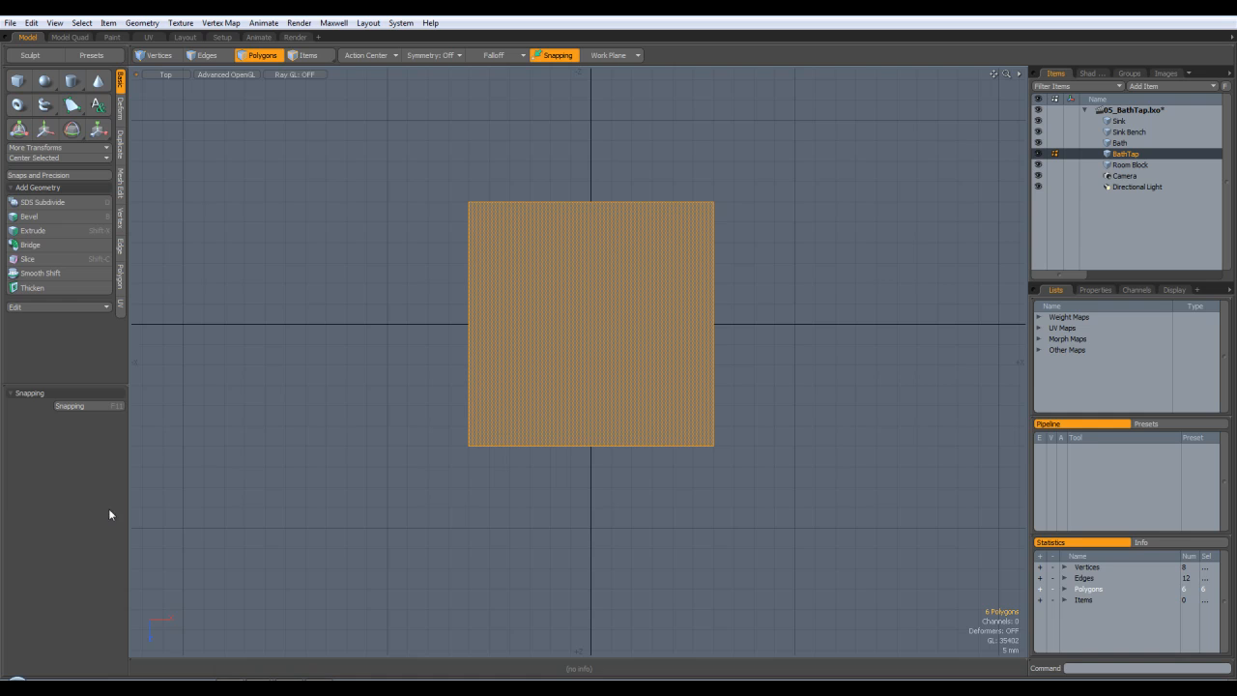
{"action": "left_click", "coordinate": [90, 407]}
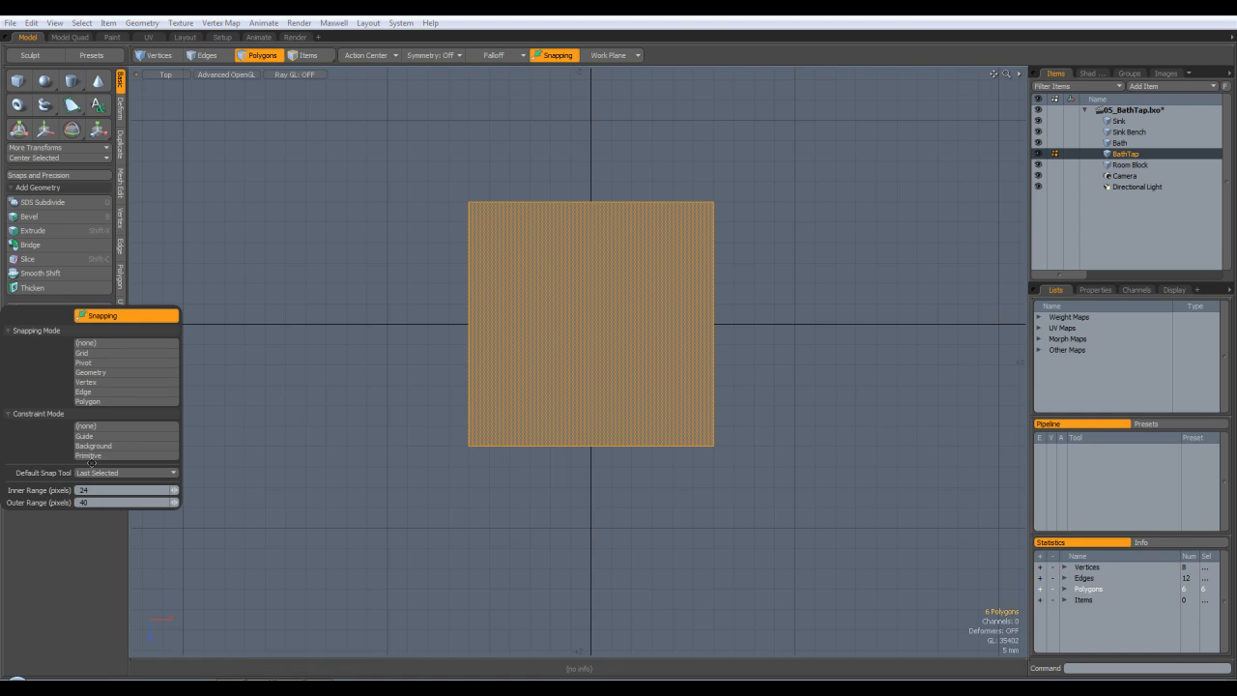
{"action": "left_click", "coordinate": [103, 441]}
{"action": "left_click", "coordinate": [136, 325]}
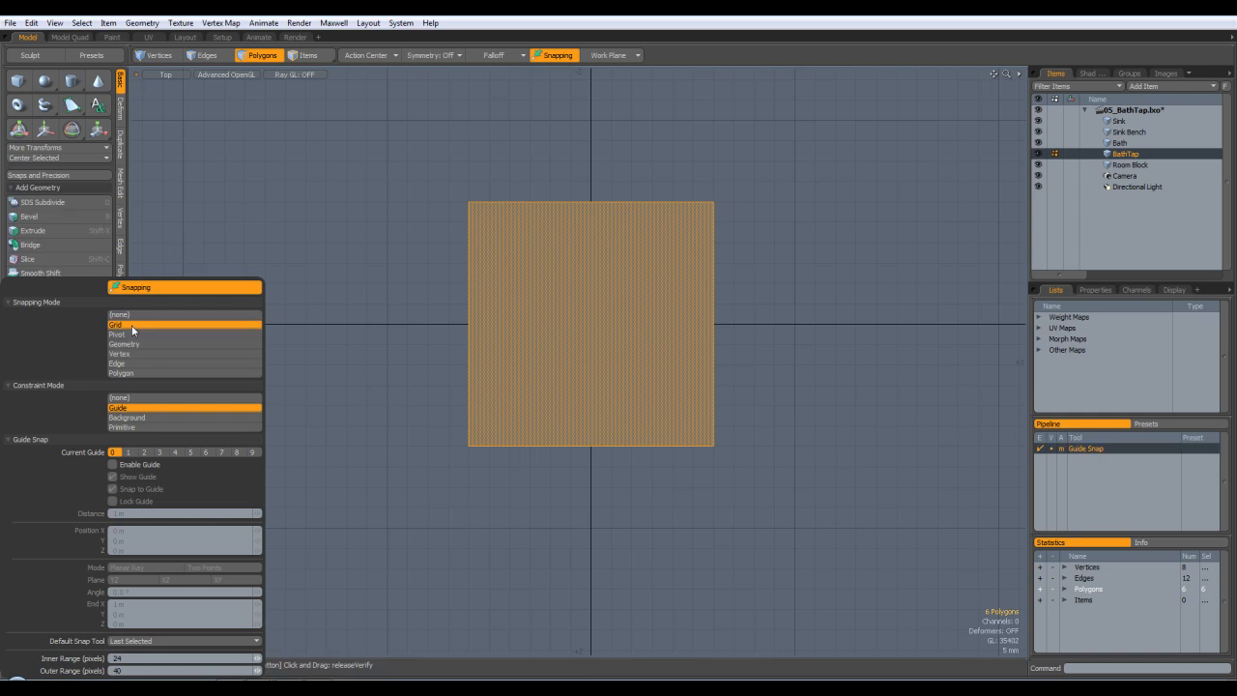
{"action": "left_click", "coordinate": [150, 397]}
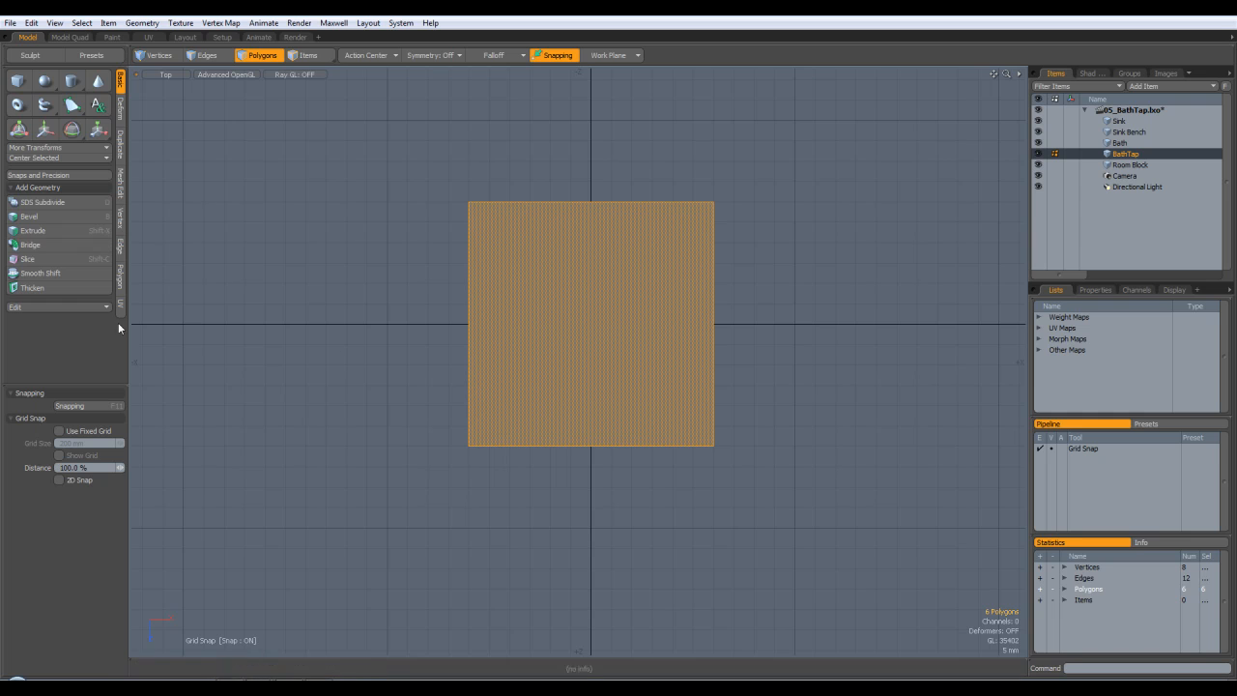
Step: Draw an eight-sided cylinder base with a 20 mm radius from the plate's center in the top view
{"action": "left_click", "coordinate": [71, 82]}
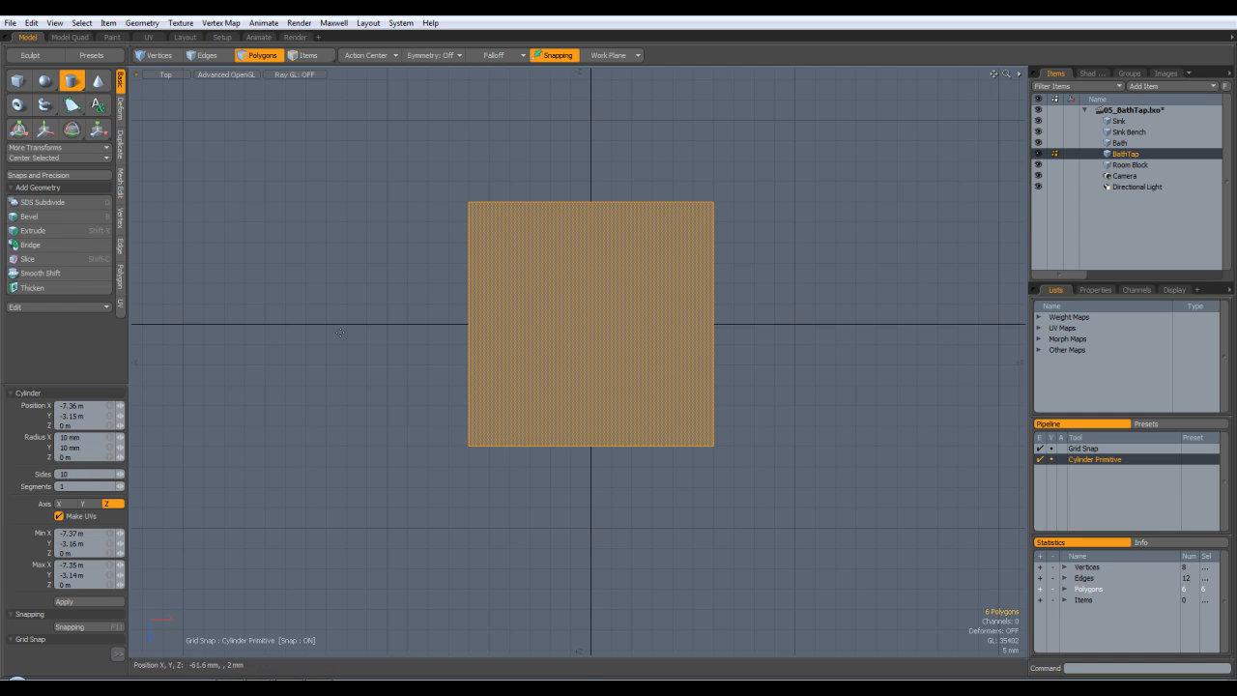
{"action": "left_click", "coordinate": [119, 479]}
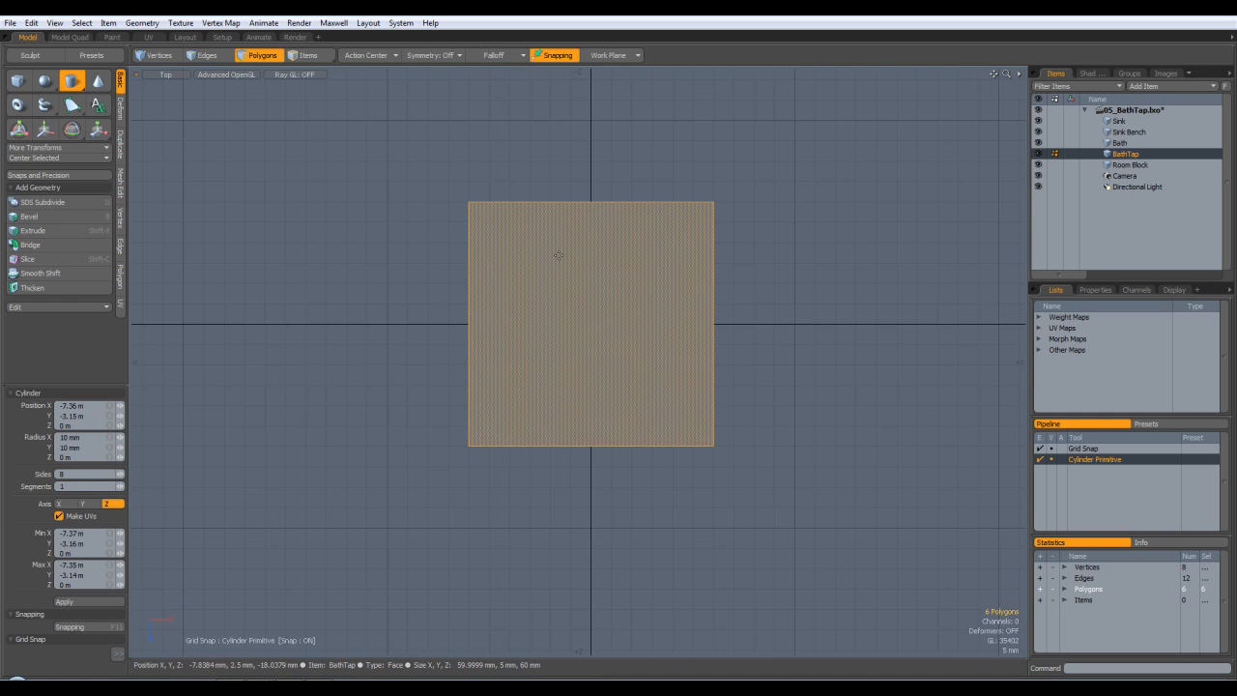
{"action": "left_click", "coordinate": [590, 323]}
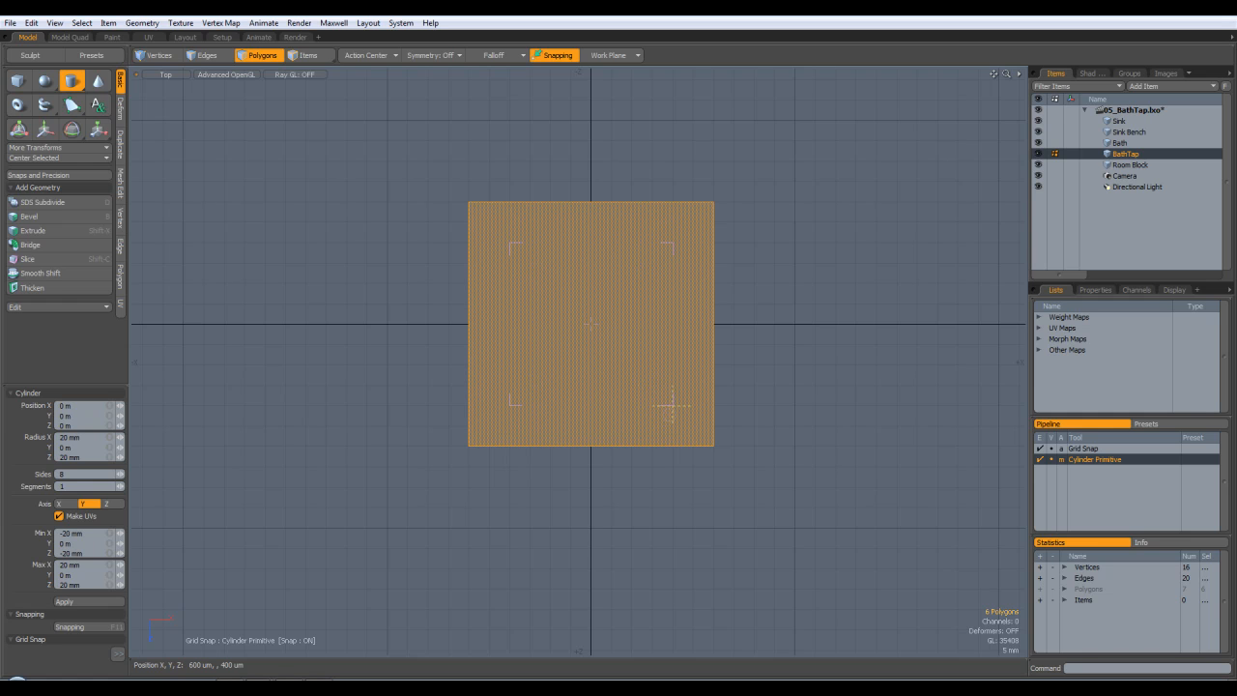
Step: Give the cylinder its height in the perspective view with a Y radius of about 80 mm, and finish the primitive
{"action": "key", "text": "ctrl+space"}
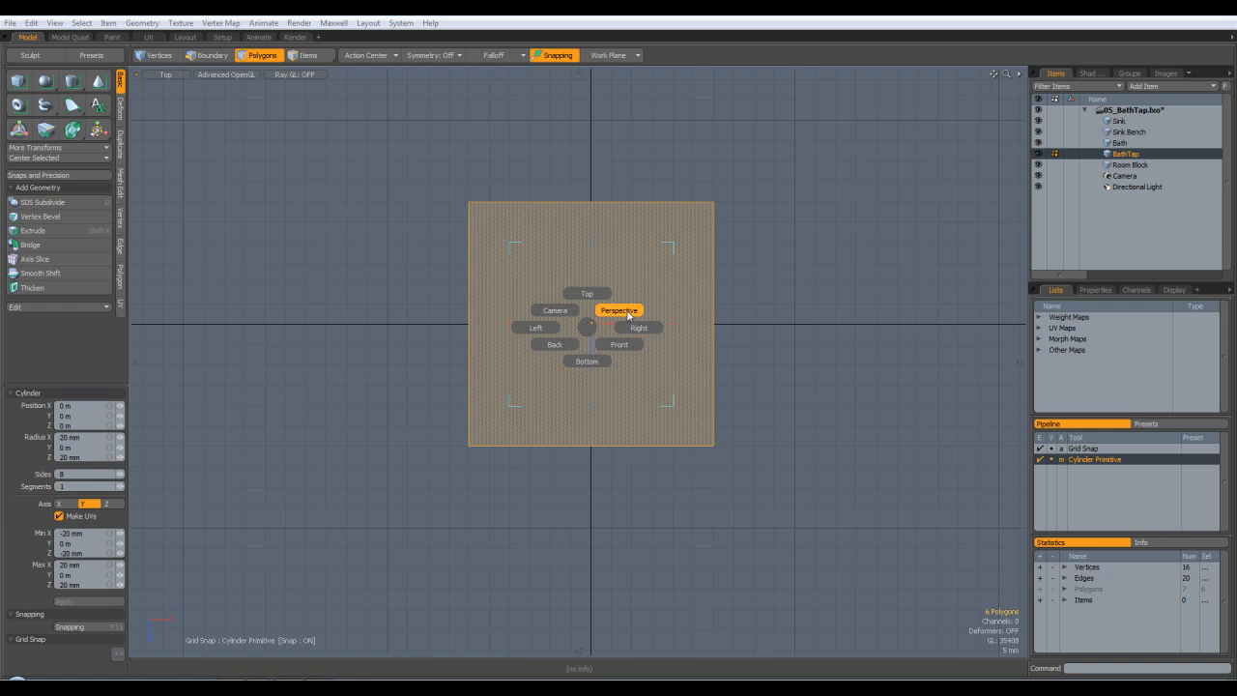
{"action": "left_click", "coordinate": [619, 310]}
{"action": "left_click_drag", "start_coordinate": [741, 395], "coordinate": [690, 287], "text": "alt"}
{"action": "left_click_drag", "start_coordinate": [562, 364], "coordinate": [556, 107]}
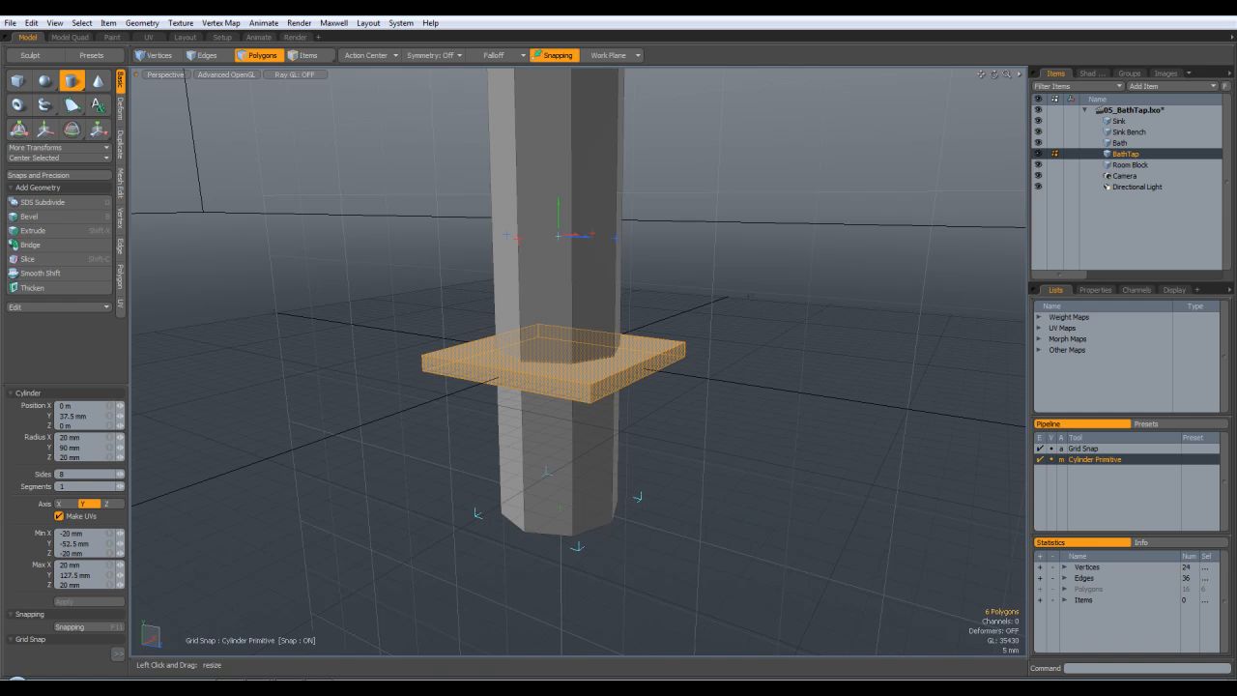
{"action": "scroll", "coordinate": [739, 399], "scroll_direction": "down", "scroll_amount": 5}
{"action": "left_click_drag", "start_coordinate": [739, 399], "coordinate": [821, 350], "text": "alt"}
{"action": "scroll", "coordinate": [795, 355], "scroll_direction": "down", "scroll_amount": 4}
{"action": "scroll", "coordinate": [822, 350], "scroll_direction": "up", "scroll_amount": 3}
{"action": "scroll", "coordinate": [820, 350], "scroll_direction": "up", "scroll_amount": 2}
{"action": "scroll", "coordinate": [820, 349], "scroll_direction": "up", "scroll_amount": 2}
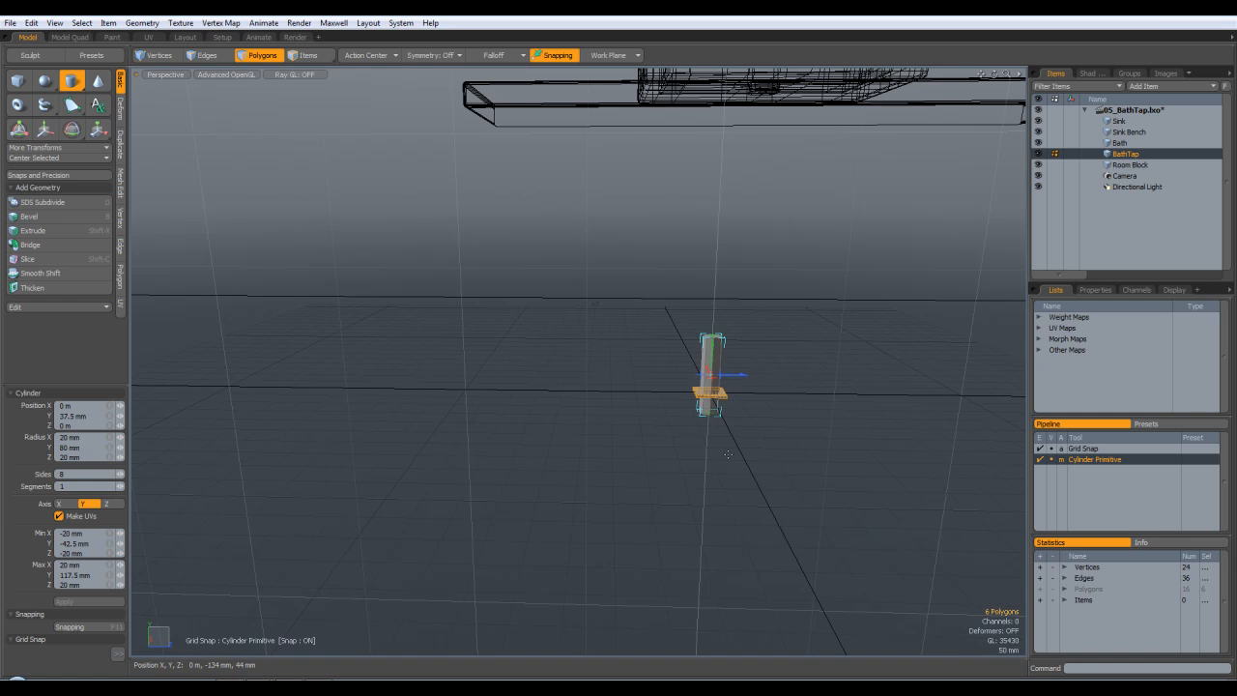
{"action": "key", "text": "space"}
Step: Select the whole cylinder and raise it about 44.5 mm onto the plate, turn snapping off and clear the selection
{"action": "key", "text": "a"}
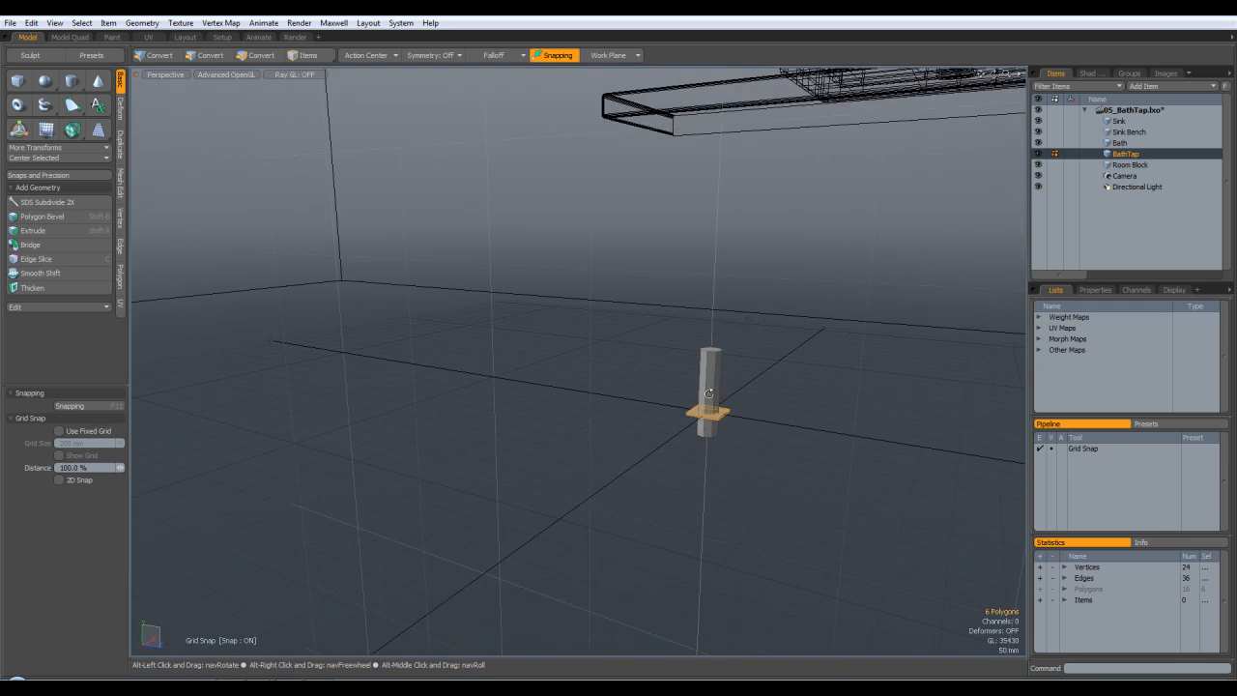
{"action": "left_click", "coordinate": [667, 423]}
{"action": "key", "text": "Escape"}
{"action": "double_click", "coordinate": [670, 285]}
{"action": "key", "text": "w"}
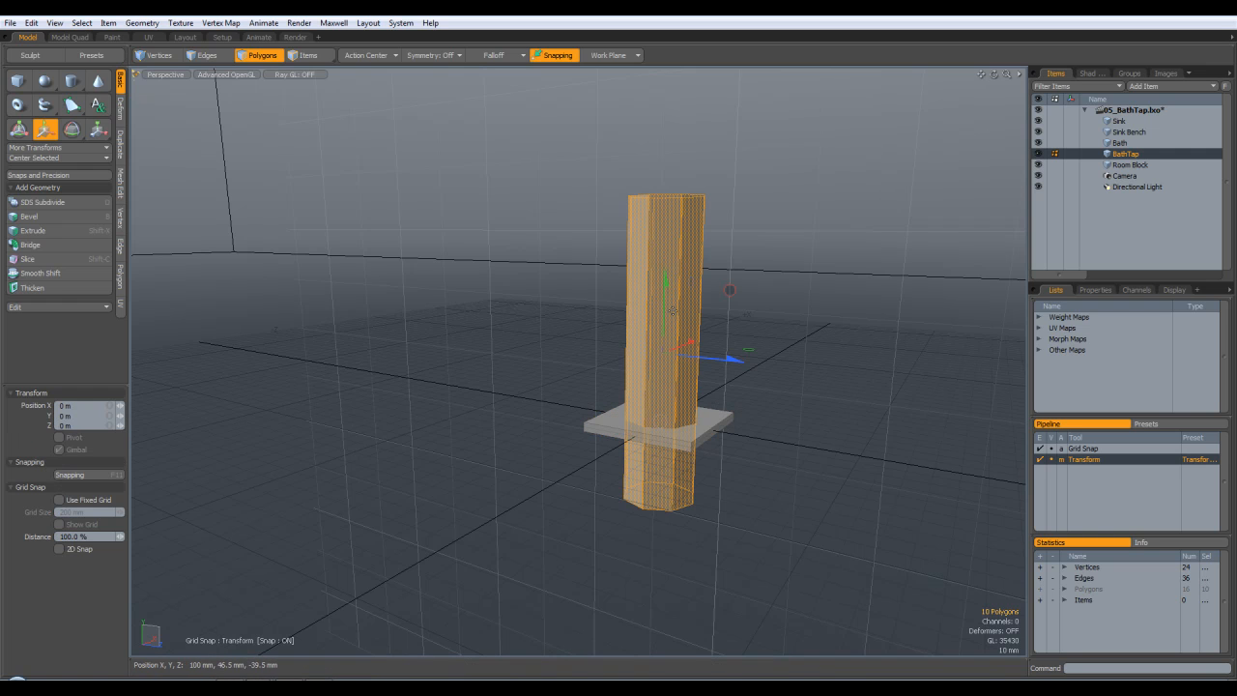
{"action": "left_click_drag", "start_coordinate": [666, 293], "coordinate": [666, 200]}
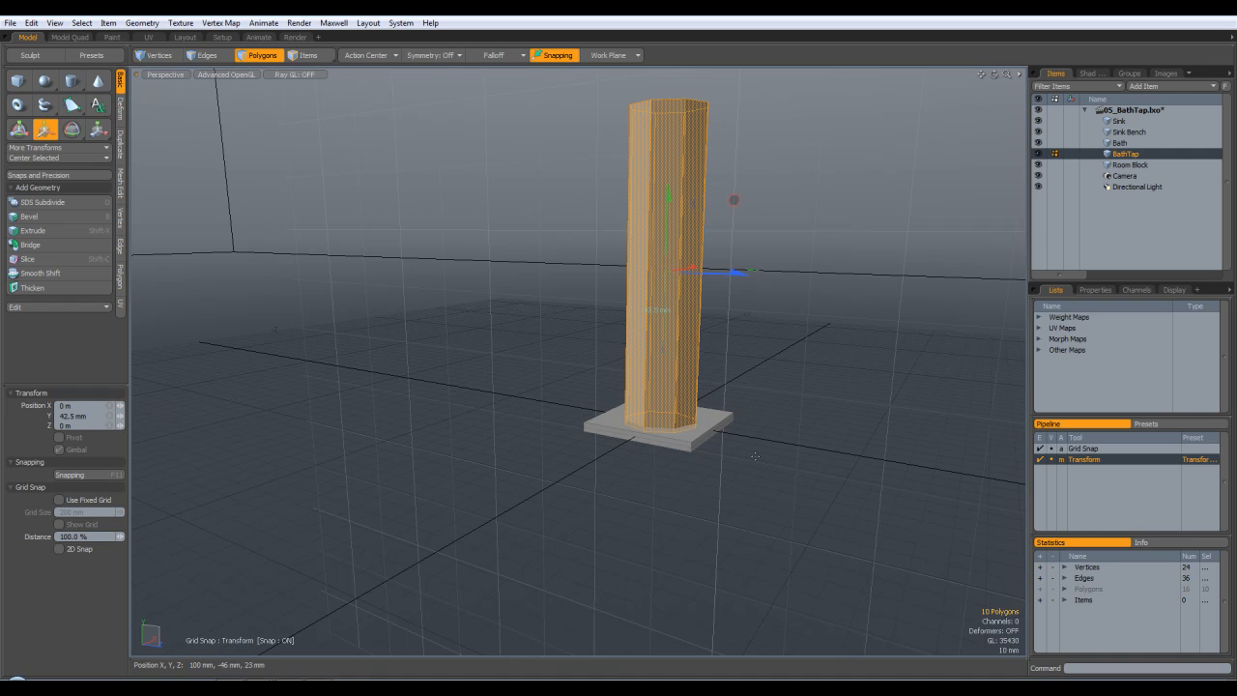
{"action": "left_click", "coordinate": [537, 54]}
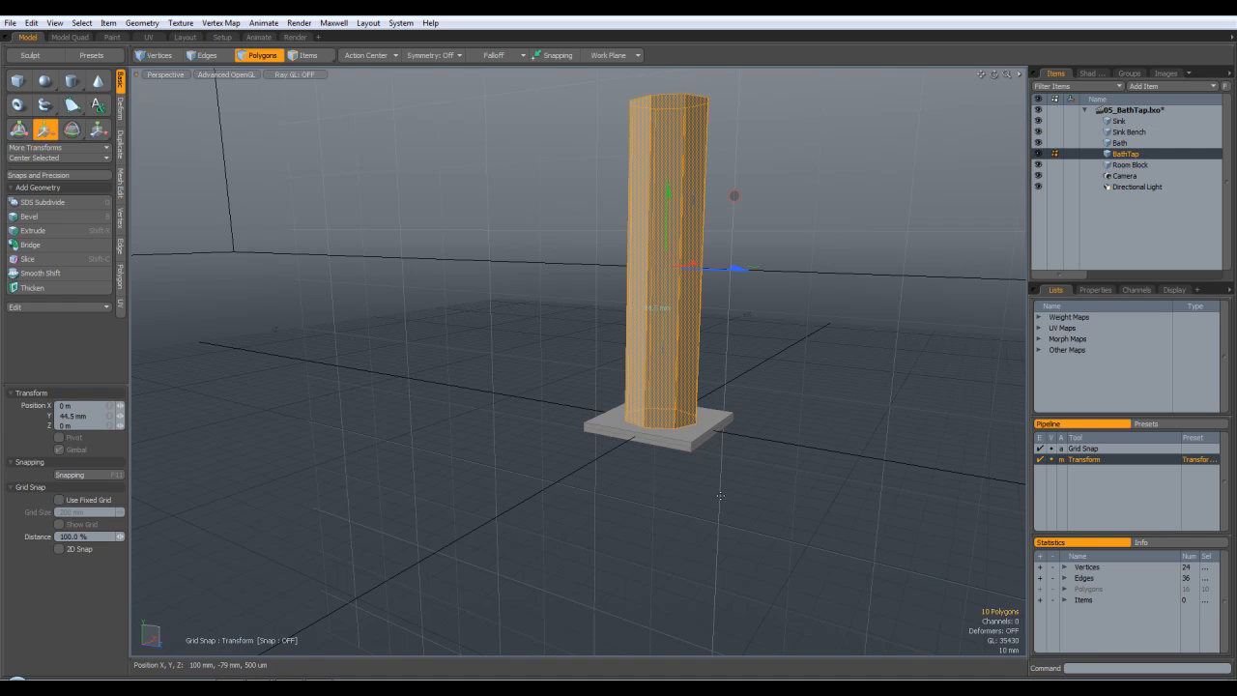
{"action": "key", "text": "q"}
{"action": "left_click", "coordinate": [783, 514]}
{"action": "left_click_drag", "start_coordinate": [765, 427], "coordinate": [780, 414], "text": "alt"}
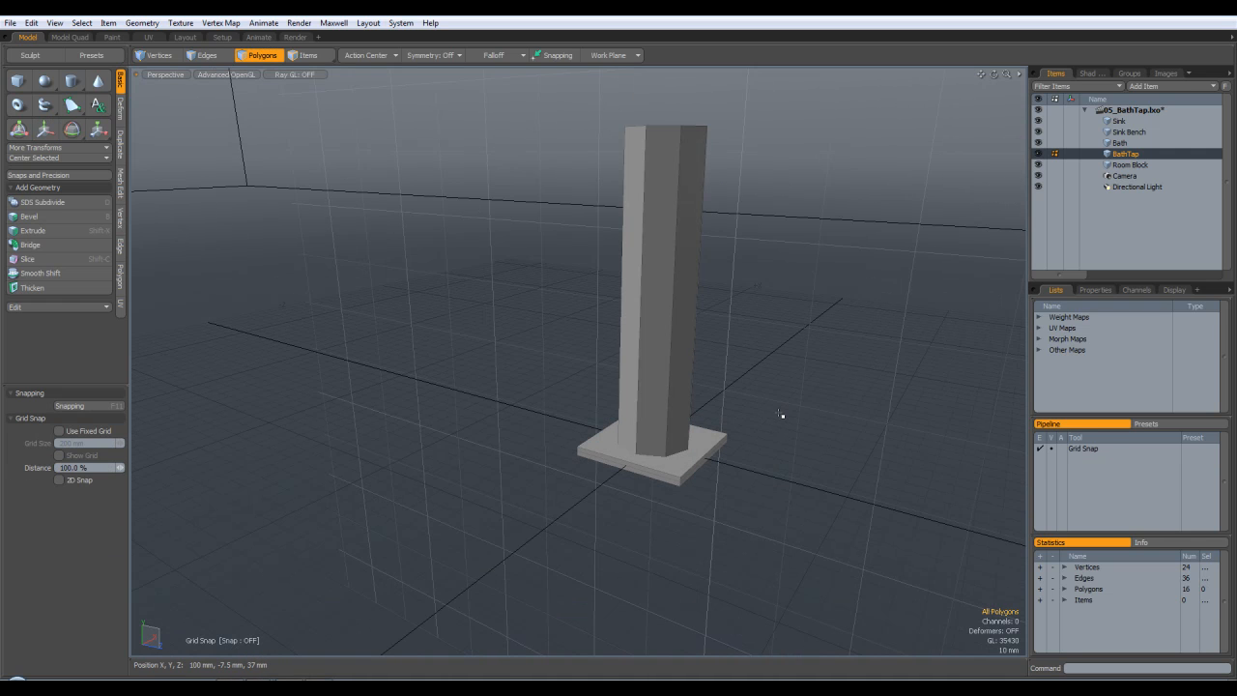
Step: Preview the cylinder and plate as subdivision surfaces and return them to regular polygons
{"action": "key", "text": "Tab"}
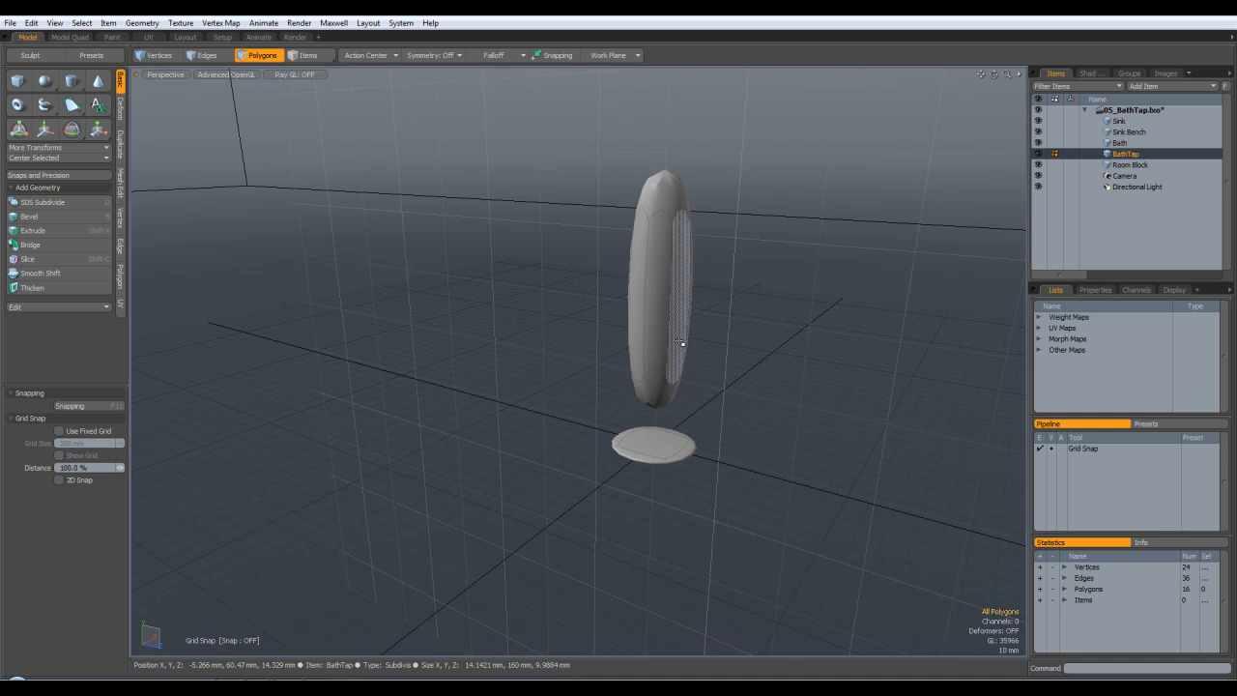
{"action": "key", "text": "Tab"}
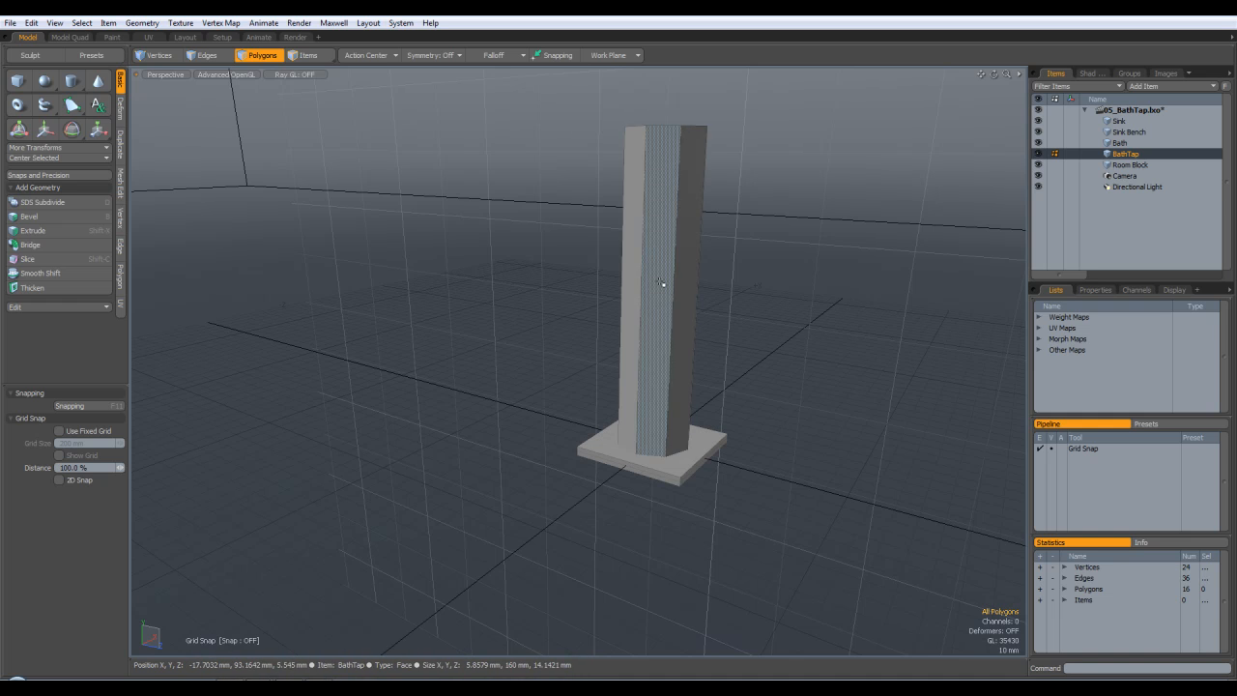
{"action": "left_click_drag", "start_coordinate": [751, 265], "coordinate": [745, 356], "text": "alt"}
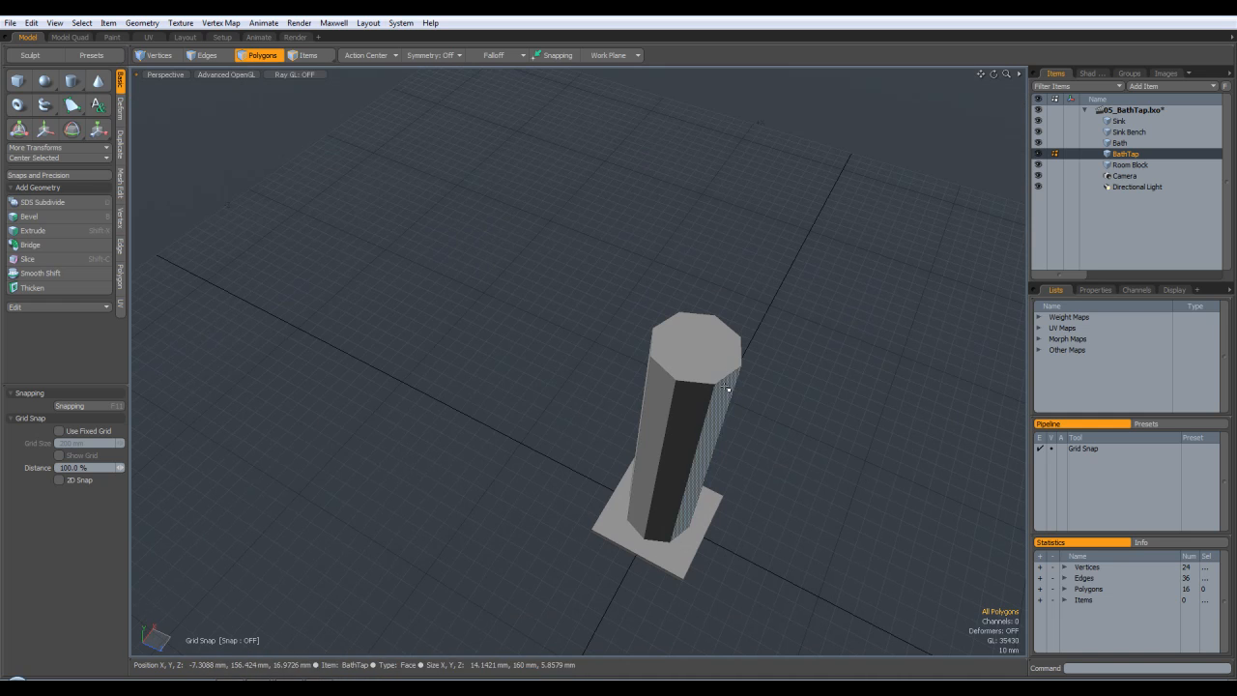
{"action": "key", "text": "Tab"}
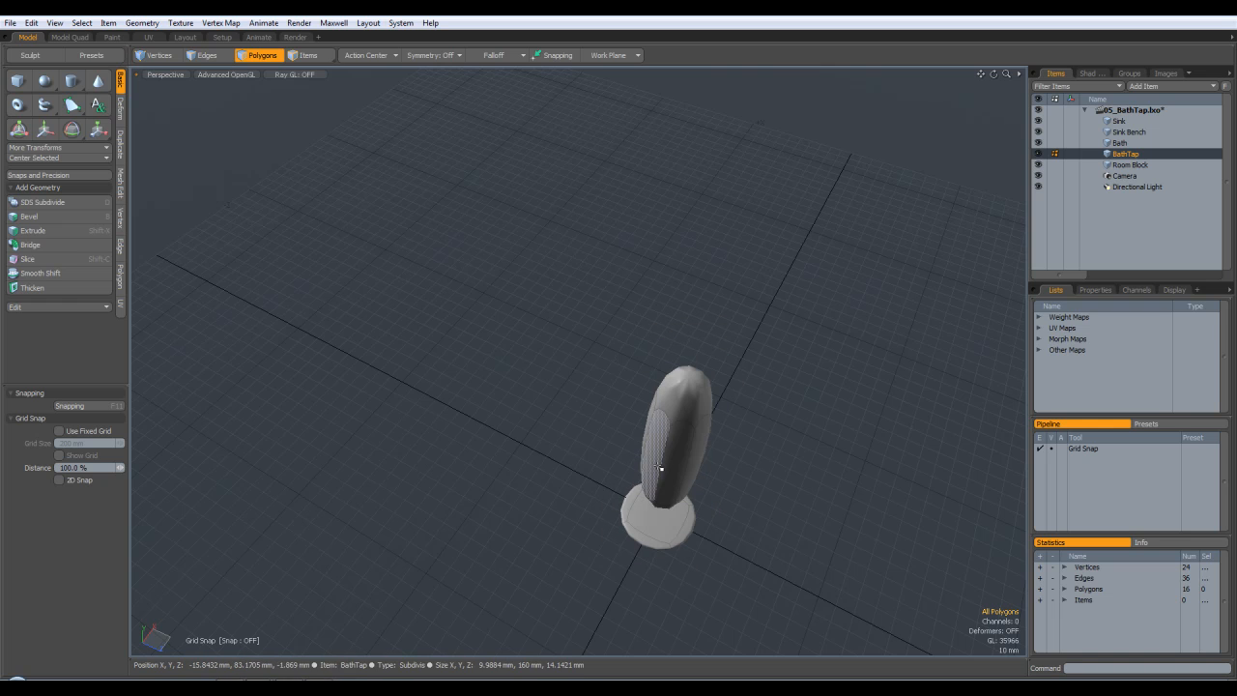
{"action": "key", "text": "Tab"}
Step: Delete the plate's bottom polygon and select the bottom polygon of the cylinder
{"action": "left_click_drag", "start_coordinate": [731, 581], "coordinate": [729, 483], "text": "alt"}
{"action": "scroll", "coordinate": [658, 477], "scroll_direction": "up", "scroll_amount": 2}
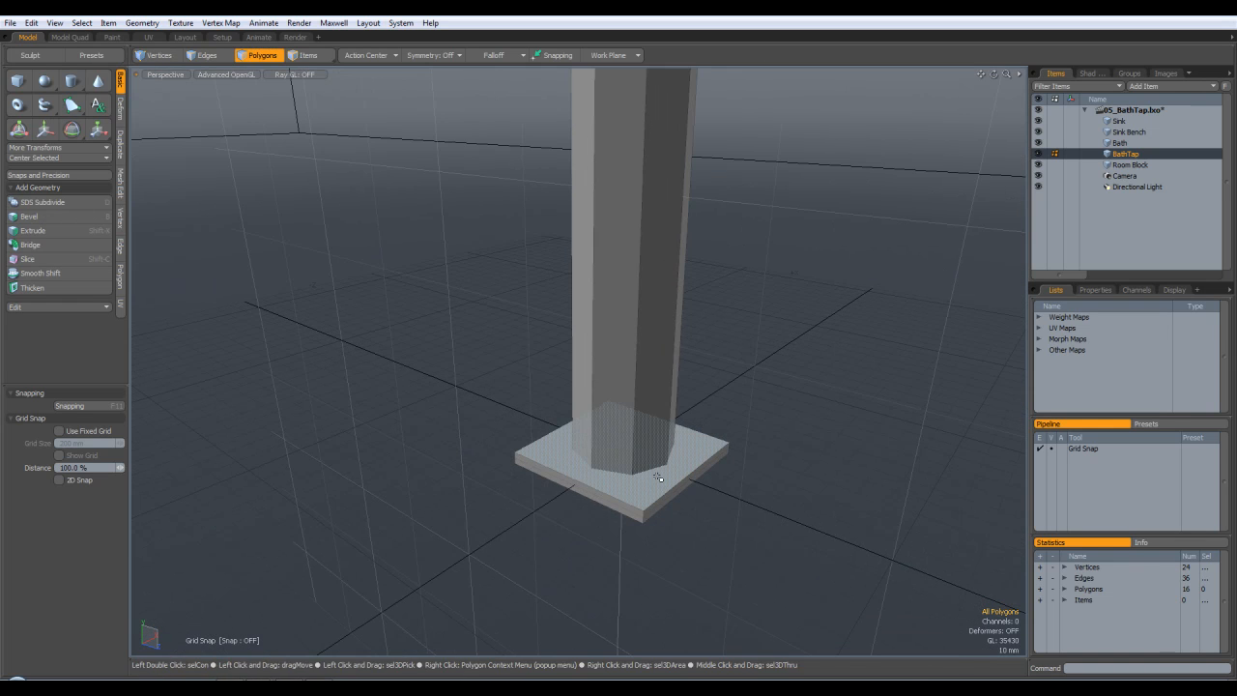
{"action": "left_click", "coordinate": [671, 473]}
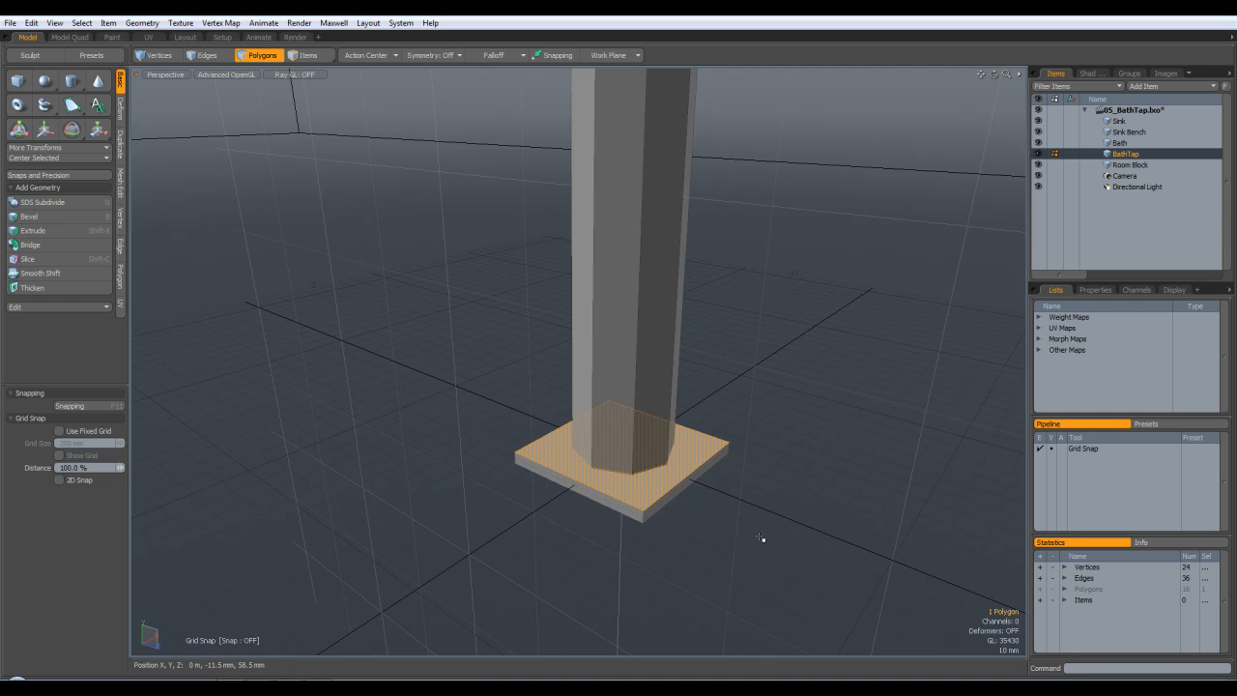
{"action": "left_click_drag", "start_coordinate": [707, 528], "coordinate": [745, 391], "text": "alt"}
{"action": "key", "text": "Escape"}
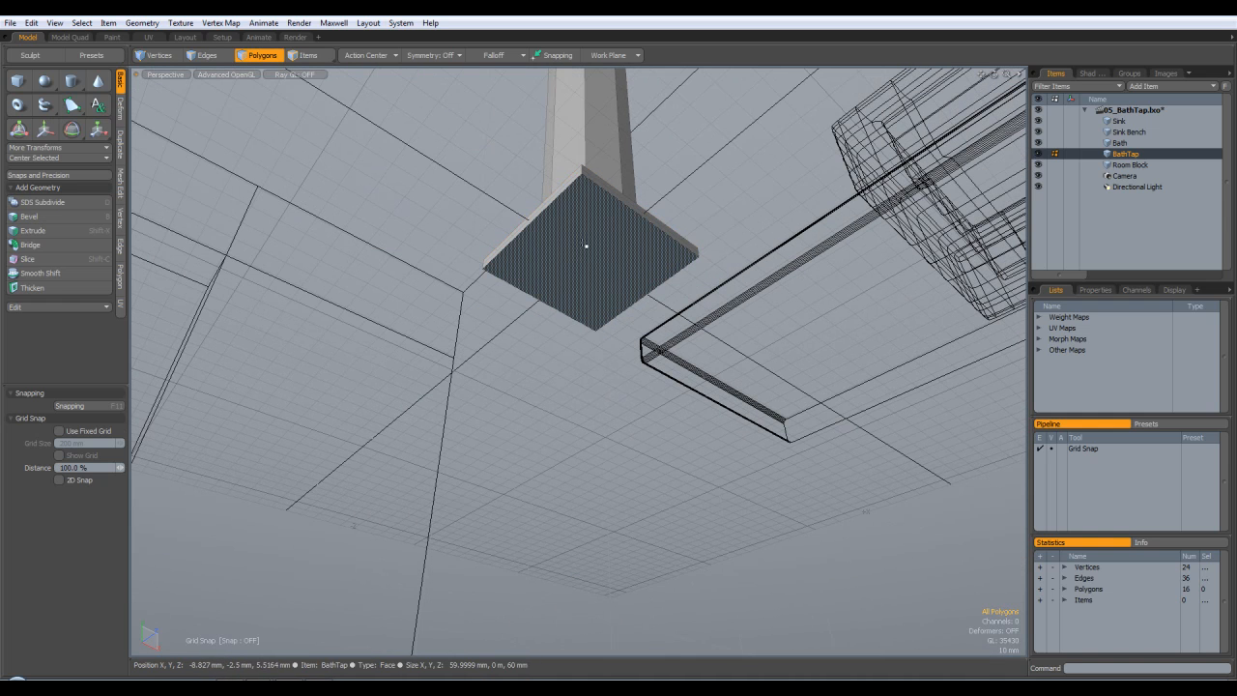
{"action": "key", "text": "h"}
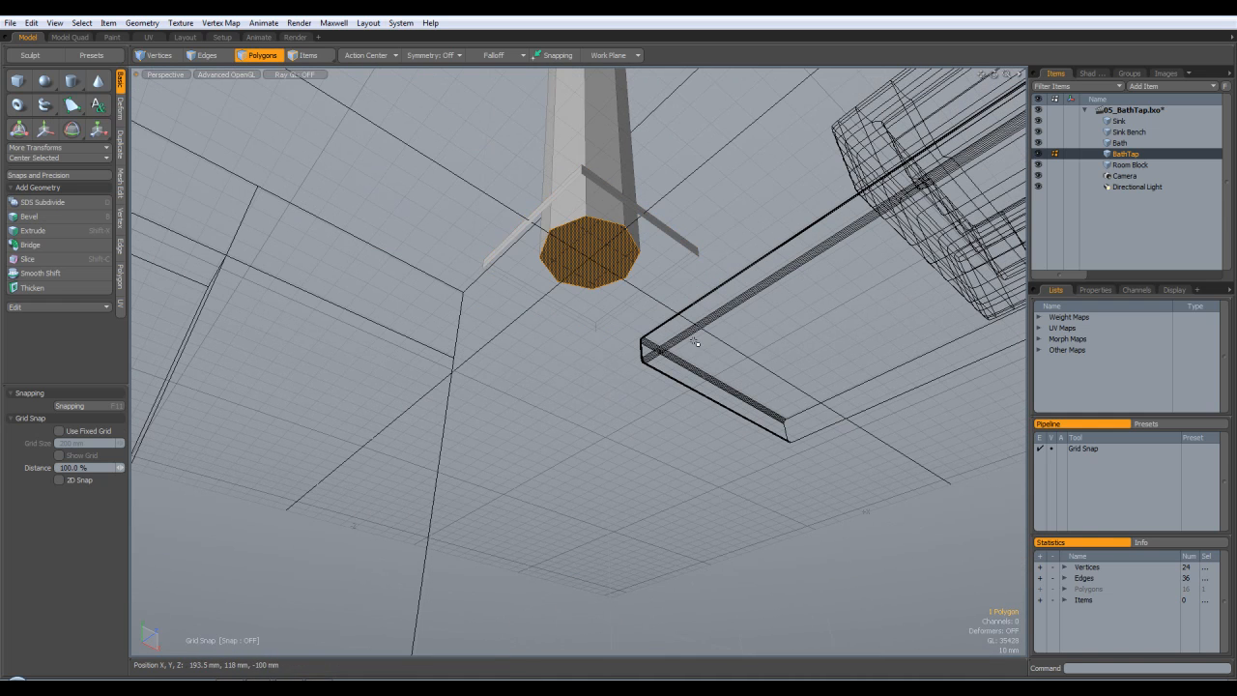
Step: Clear the selection and examine from several angles how the base of the cylinder meets the plate
{"action": "left_click_drag", "start_coordinate": [677, 357], "coordinate": [637, 237], "text": "alt"}
{"action": "left_click_drag", "start_coordinate": [629, 291], "coordinate": [760, 419], "text": "alt"}
{"action": "left_click", "coordinate": [692, 531]}
{"action": "left_click_drag", "start_coordinate": [692, 532], "coordinate": [760, 501], "text": "alt"}
{"action": "left_click_drag", "start_coordinate": [663, 511], "coordinate": [724, 483], "text": "alt"}
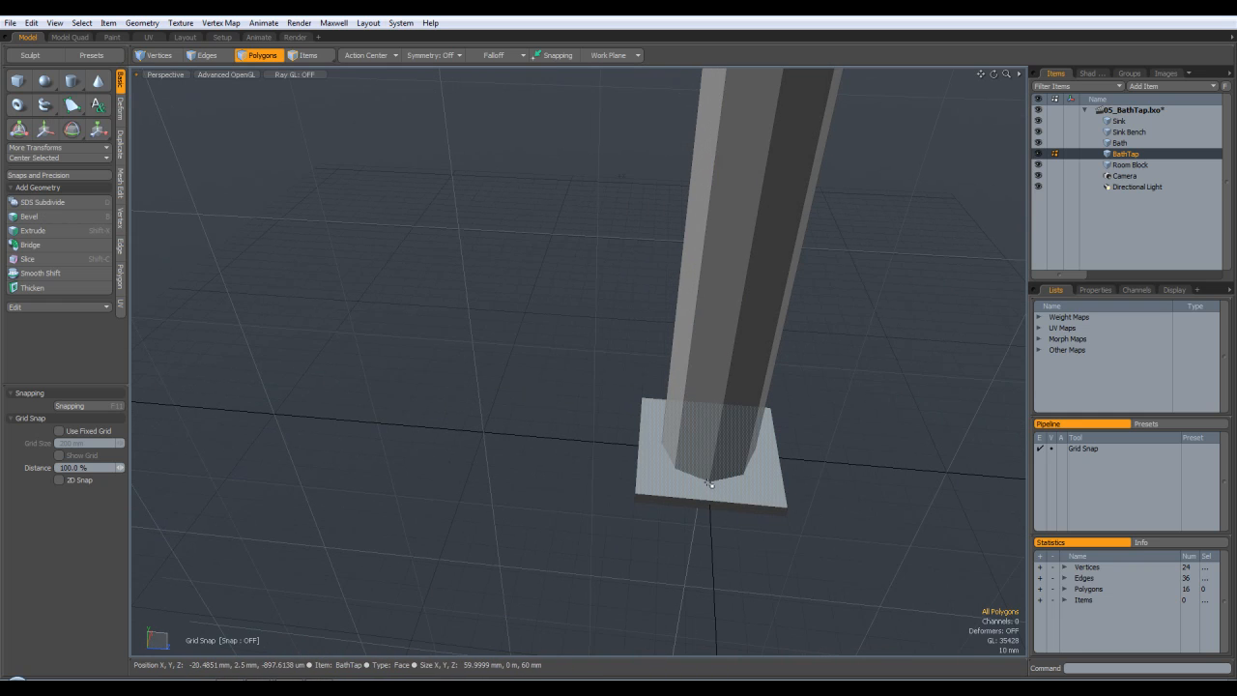
{"action": "left_click_drag", "start_coordinate": [671, 492], "coordinate": [607, 511], "text": "alt"}
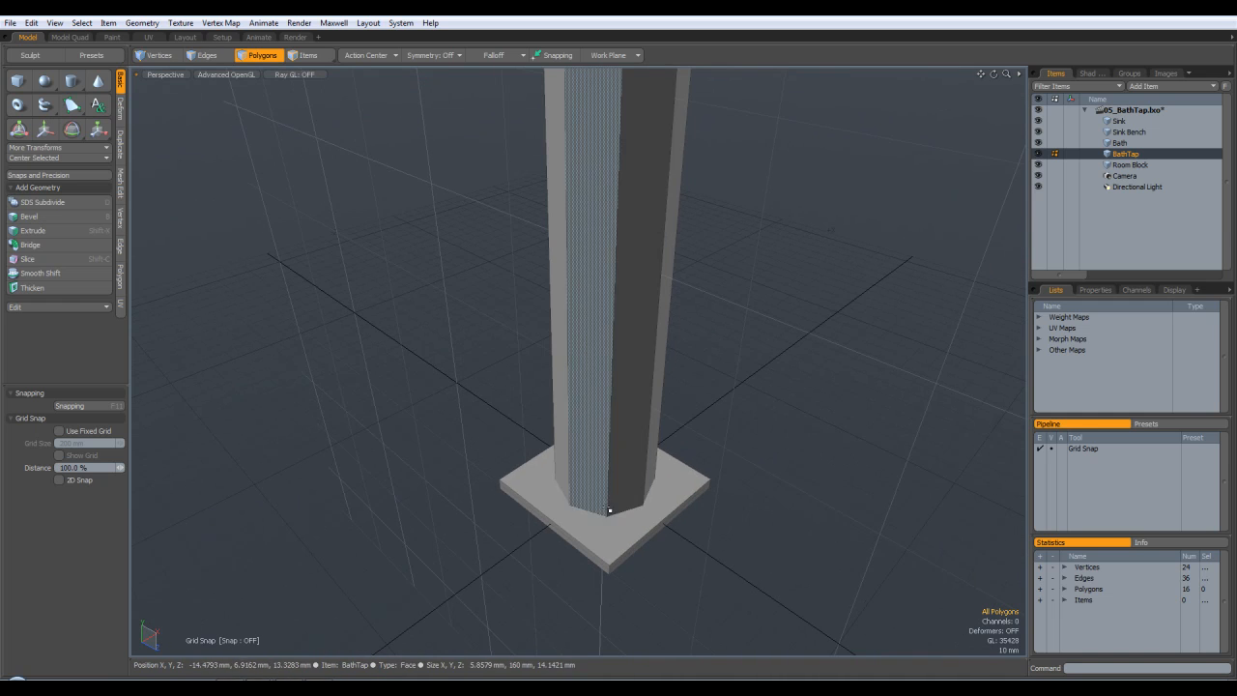
{"action": "left_click_drag", "start_coordinate": [629, 566], "coordinate": [474, 544], "text": "alt"}
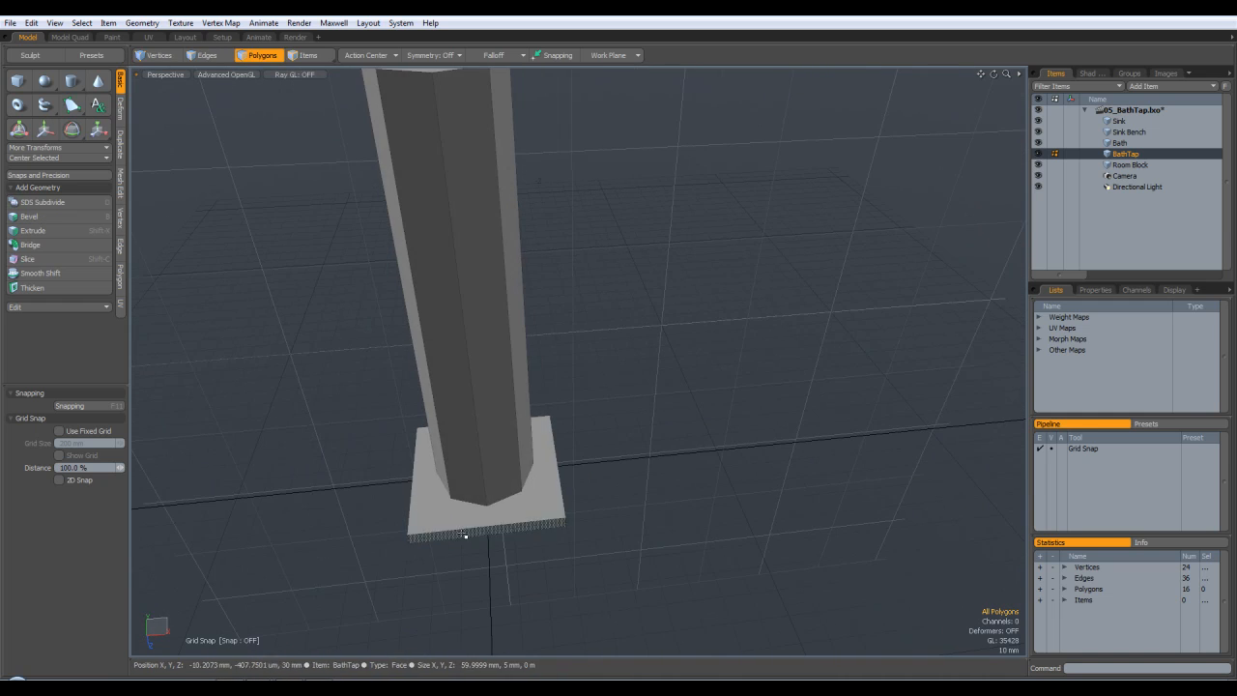
{"action": "left_click_drag", "start_coordinate": [683, 474], "coordinate": [563, 480], "text": "alt"}
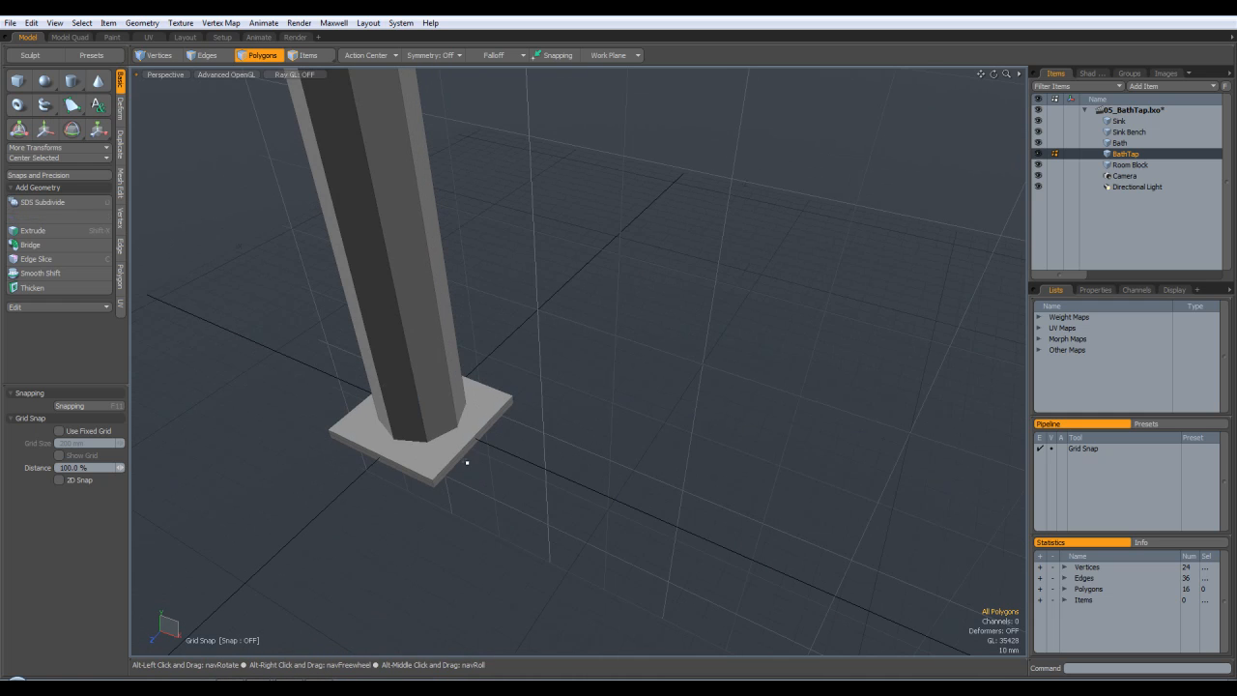
{"action": "left_click_drag", "start_coordinate": [606, 442], "coordinate": [705, 336], "text": "alt"}
Step: Delete the cylinder's bottom polygon and restore the plate's deleted bottom polygon
{"action": "left_click", "coordinate": [659, 327]}
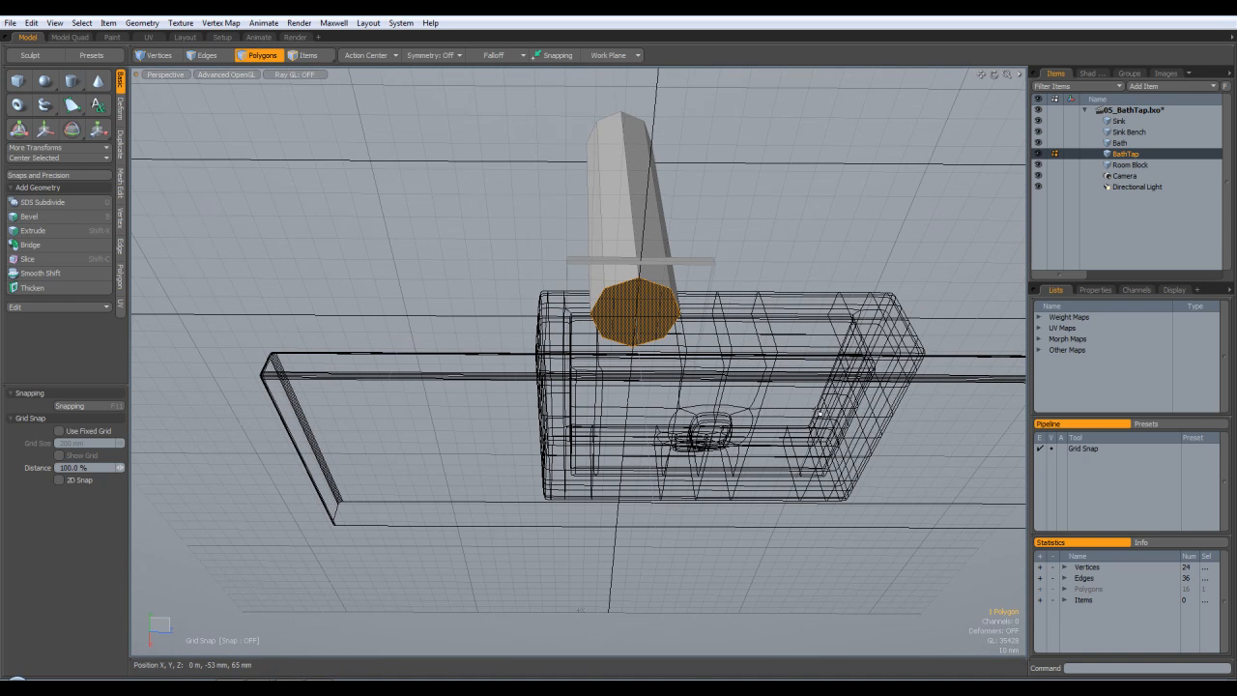
{"action": "left_click", "coordinate": [819, 413]}
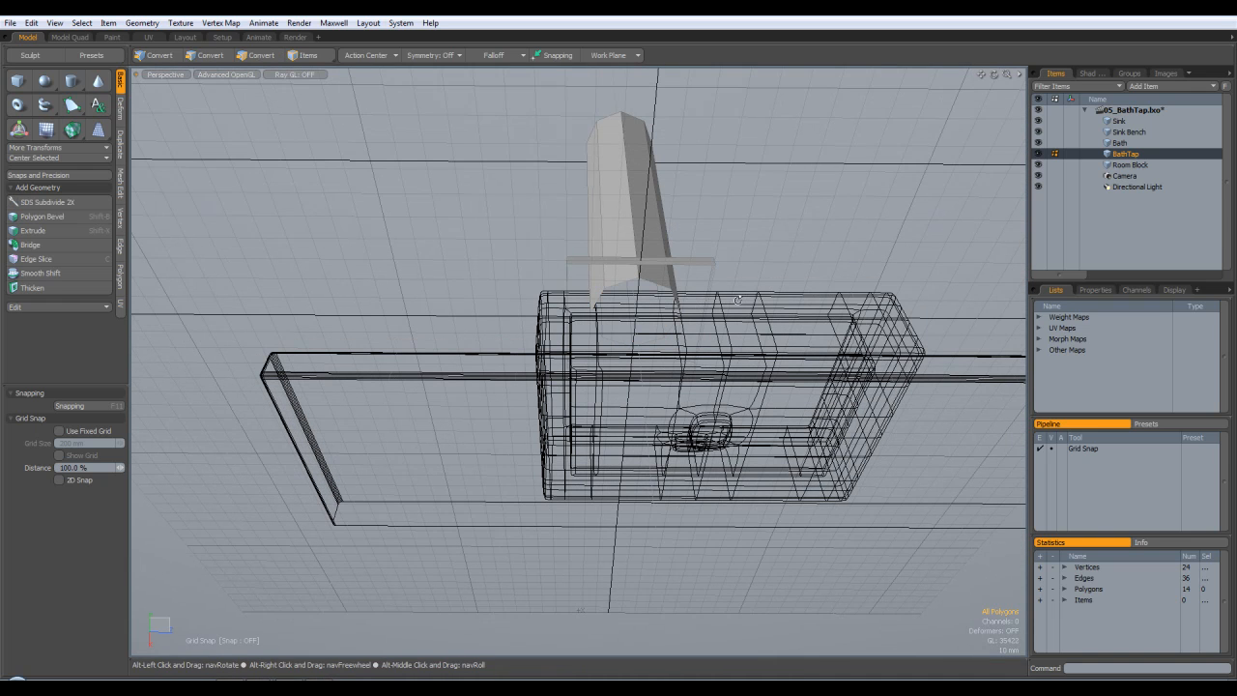
{"action": "key", "text": "ctrl+z"}
{"action": "left_click_drag", "start_coordinate": [805, 200], "coordinate": [842, 436], "text": "alt"}
Step: Select the whole plate, subdivide its polygons with the Faceted method and clear the selection
{"action": "key", "text": "3"}
{"action": "left_click", "coordinate": [626, 480]}
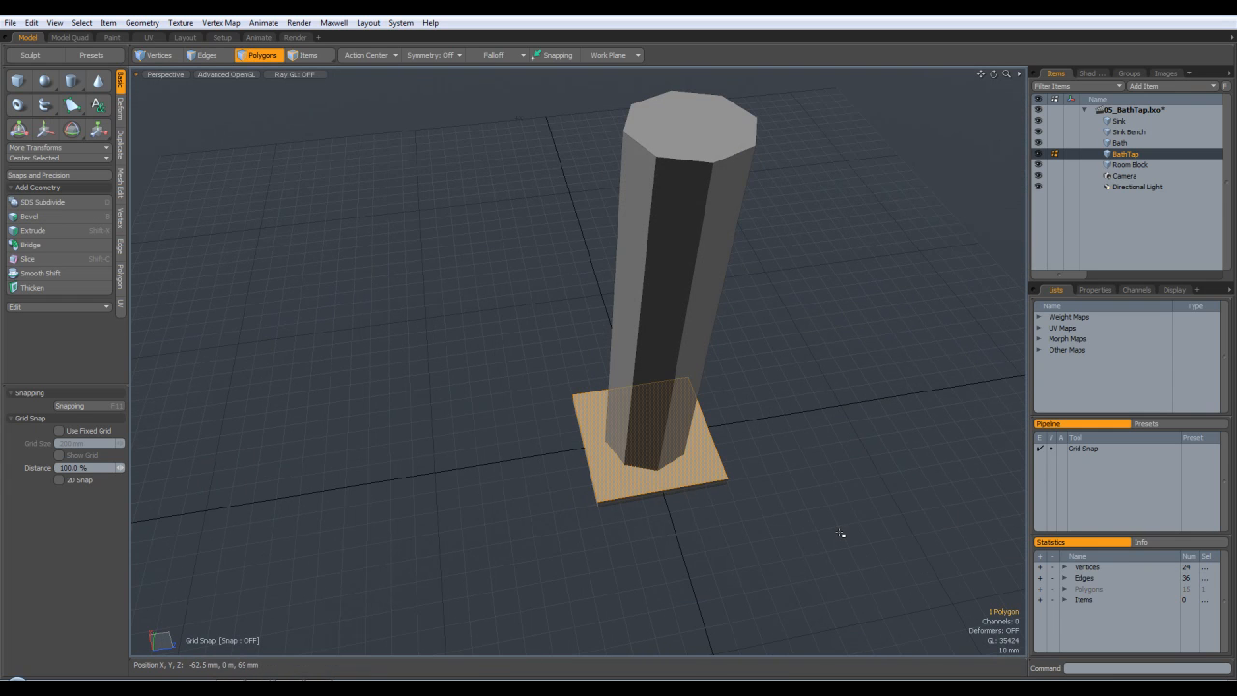
{"action": "left_click_drag", "start_coordinate": [736, 531], "coordinate": [850, 493], "text": "ctrl+alt"}
{"action": "left_click_drag", "start_coordinate": [632, 489], "coordinate": [740, 453], "text": "ctrl+alt"}
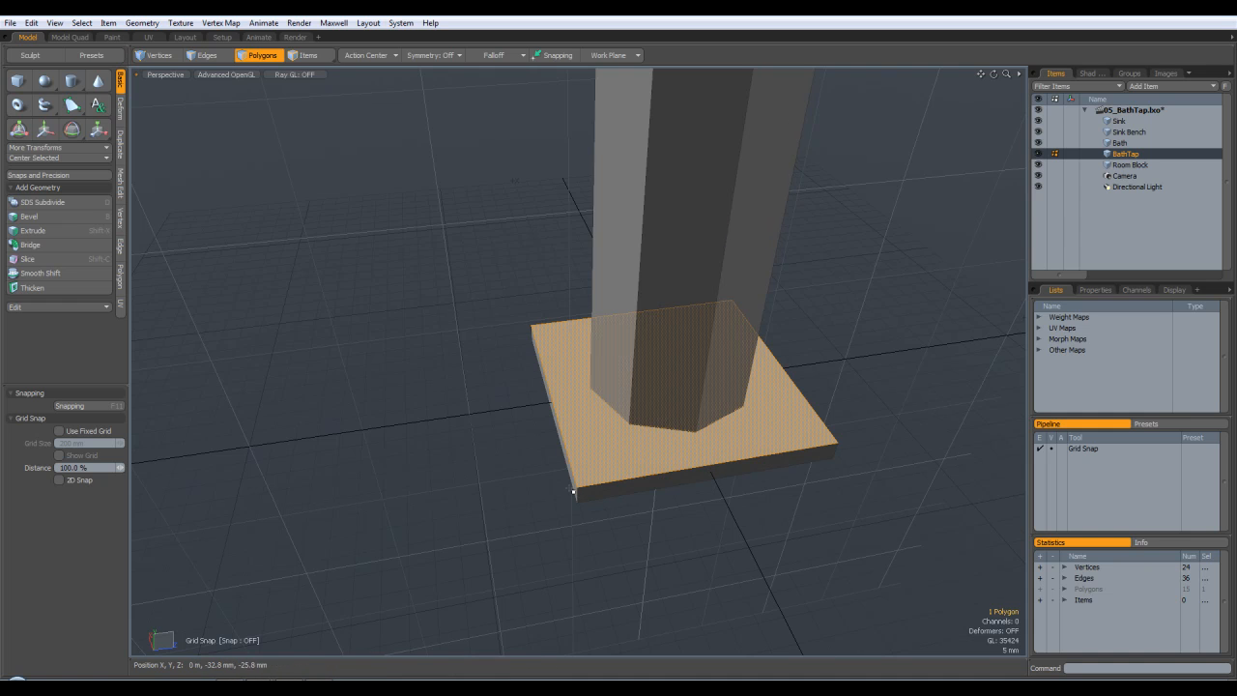
{"action": "left_click", "coordinate": [696, 551]}
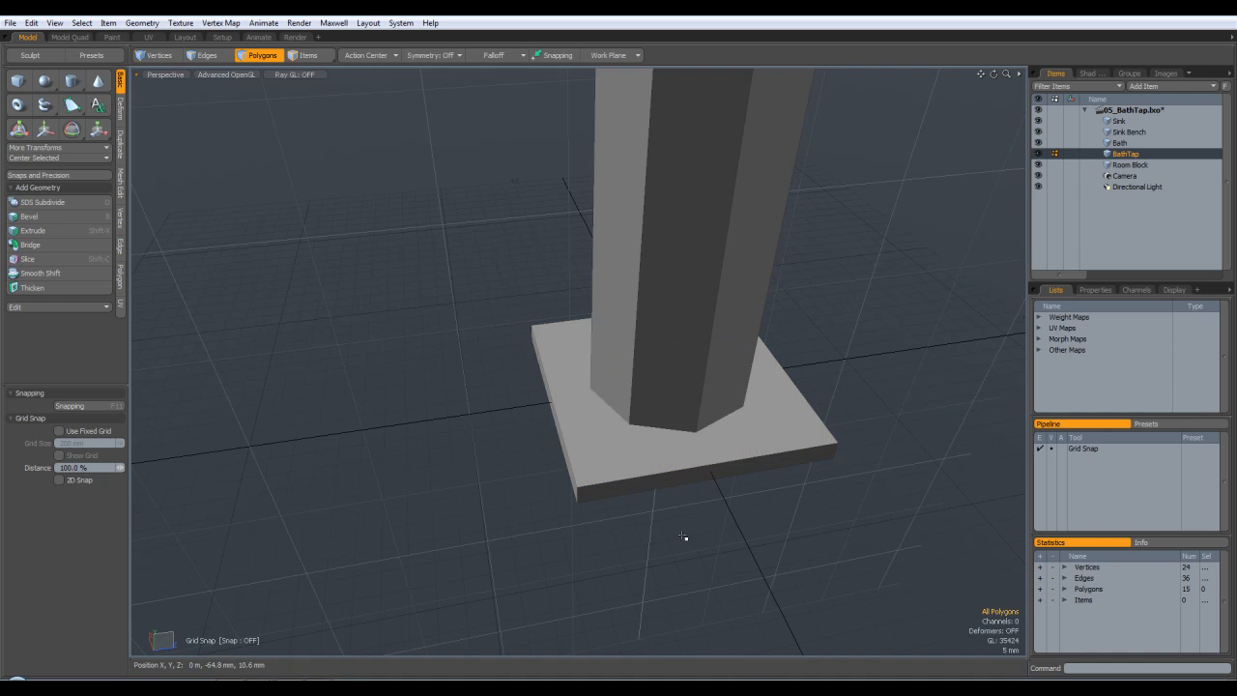
{"action": "double_click", "coordinate": [591, 462]}
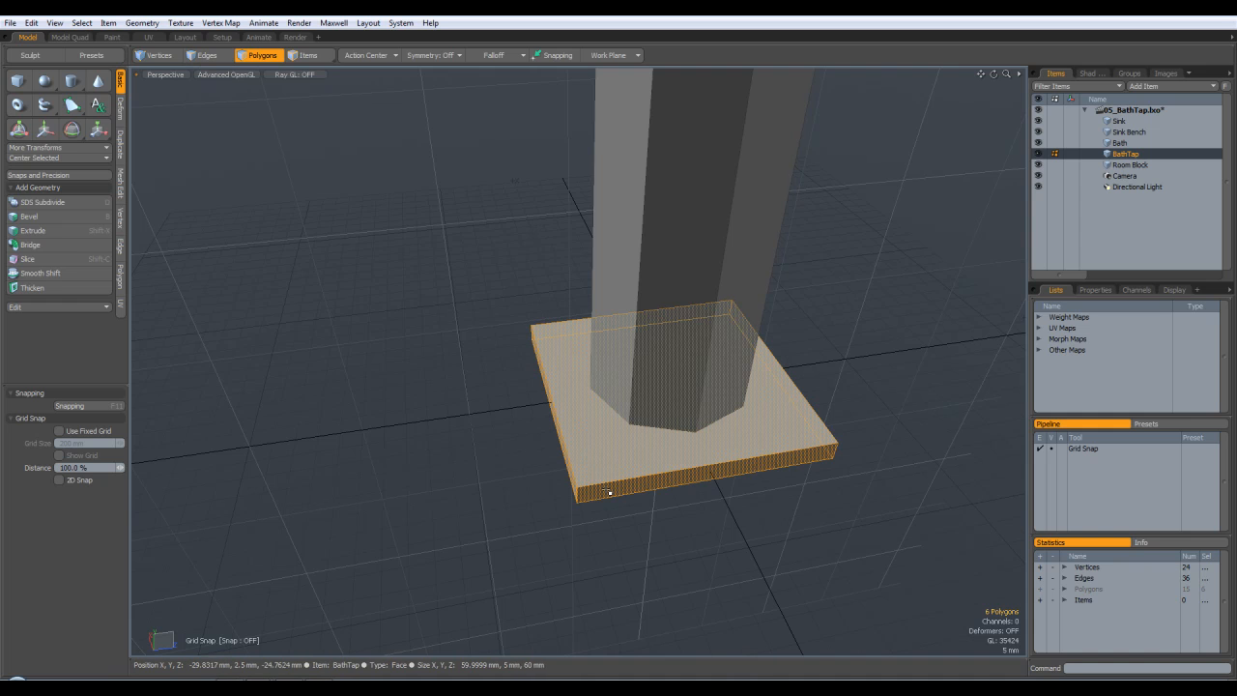
{"action": "key", "text": "shift+d"}
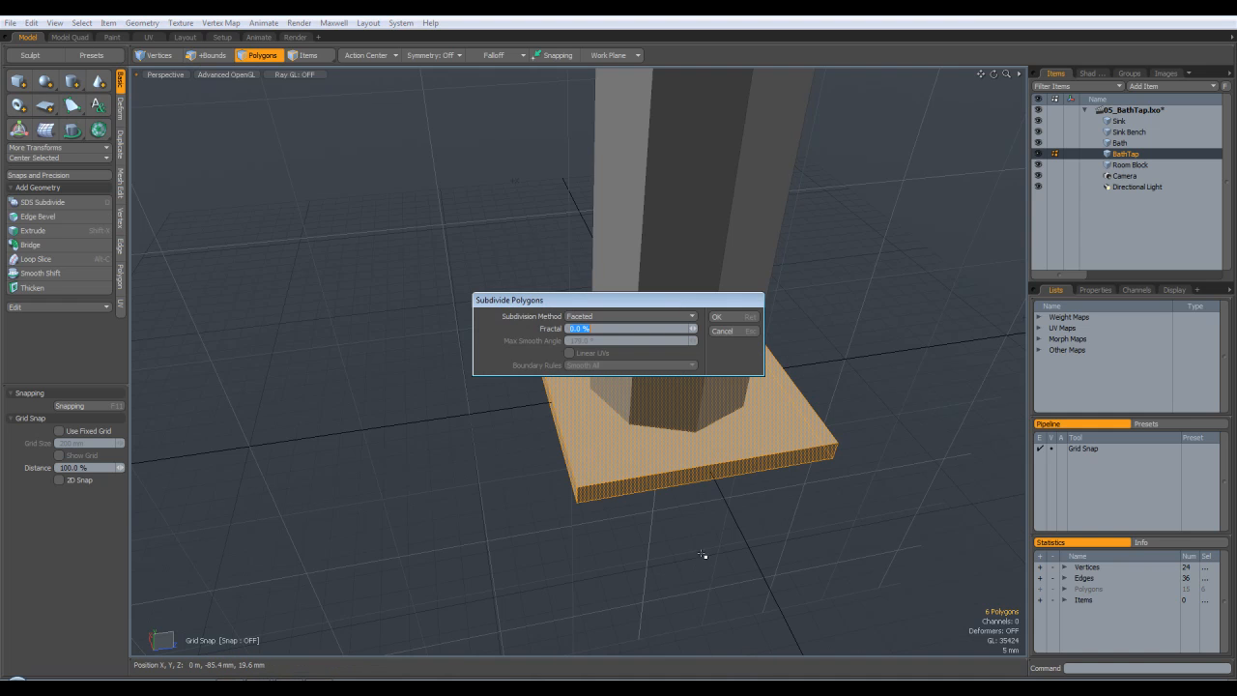
{"action": "key", "text": "Return"}
{"action": "left_click", "coordinate": [785, 544]}
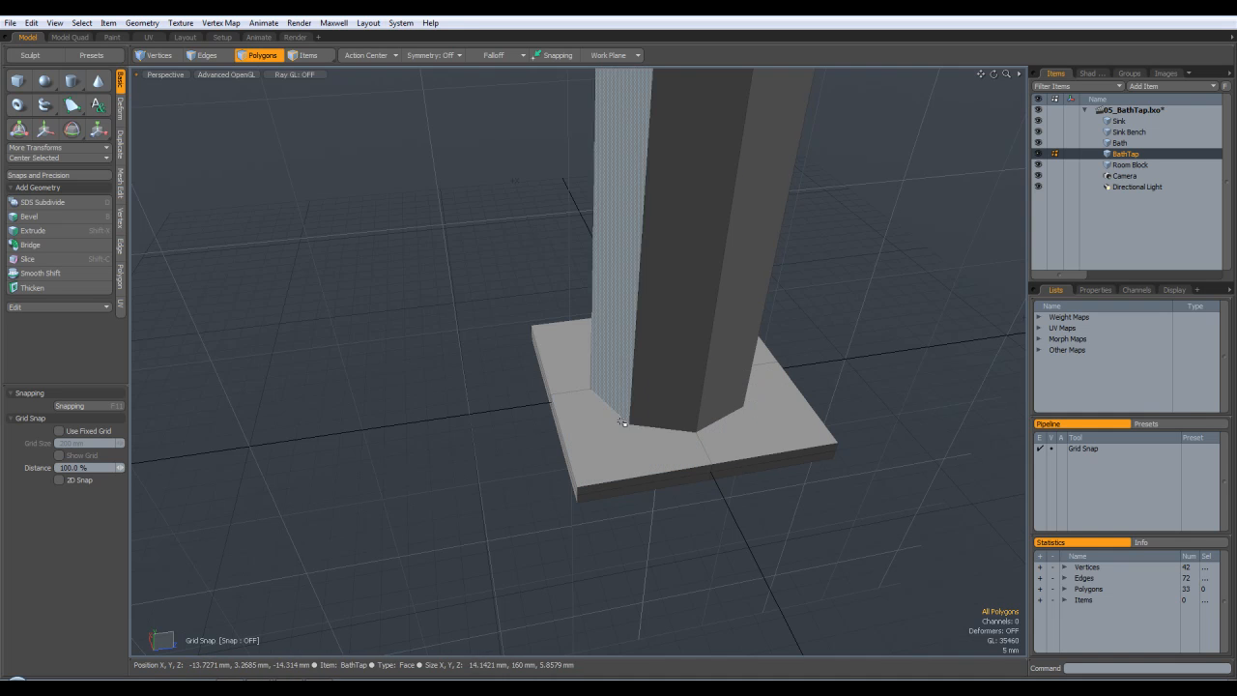
Step: Select the four top polygons of the subdivided plate and delete them
{"action": "left_click_drag", "start_coordinate": [749, 430], "coordinate": [657, 448]}
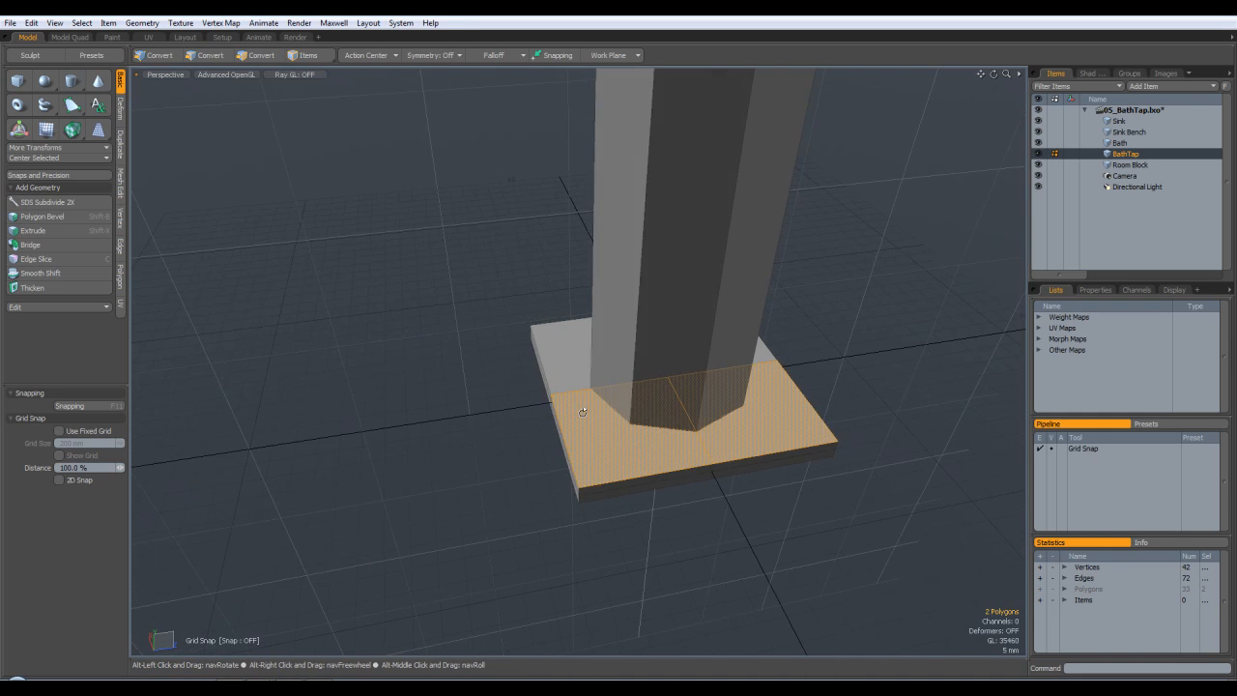
{"action": "left_click_drag", "start_coordinate": [577, 411], "coordinate": [857, 406], "text": "alt"}
{"action": "left_click_drag", "start_coordinate": [517, 402], "coordinate": [457, 356], "text": "shift"}
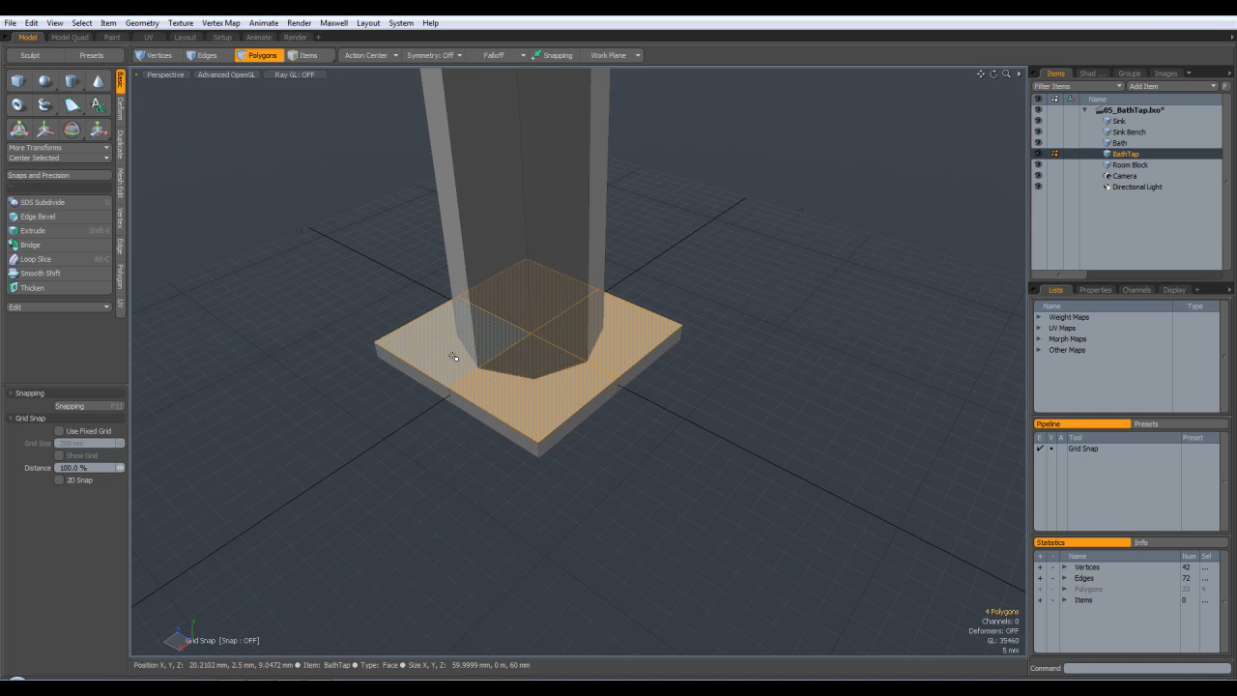
{"action": "key", "text": "Delete"}
Step: Build two four-vertex polygons joining the cylinder's bottom vertices to both halves of one side of the plate's top rim
{"action": "left_click_drag", "start_coordinate": [621, 323], "coordinate": [319, 184], "text": "alt"}
{"action": "left_click", "coordinate": [168, 58]}
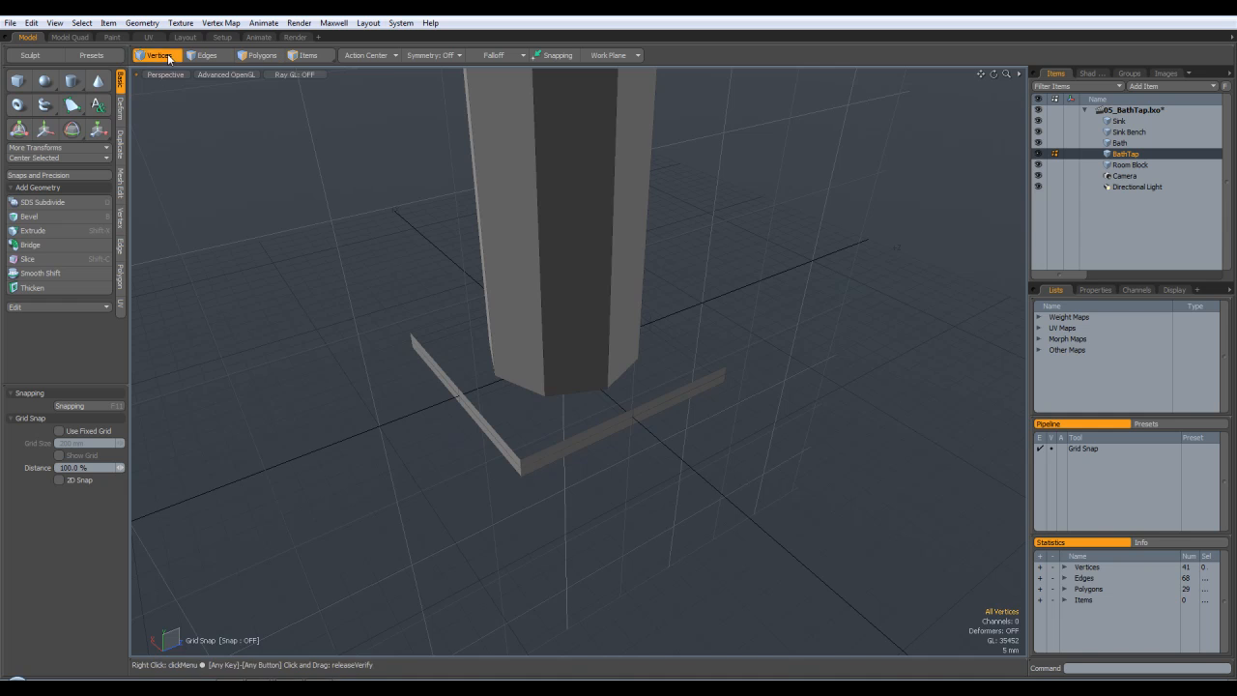
{"action": "left_click_drag", "start_coordinate": [593, 345], "coordinate": [544, 356], "text": "alt"}
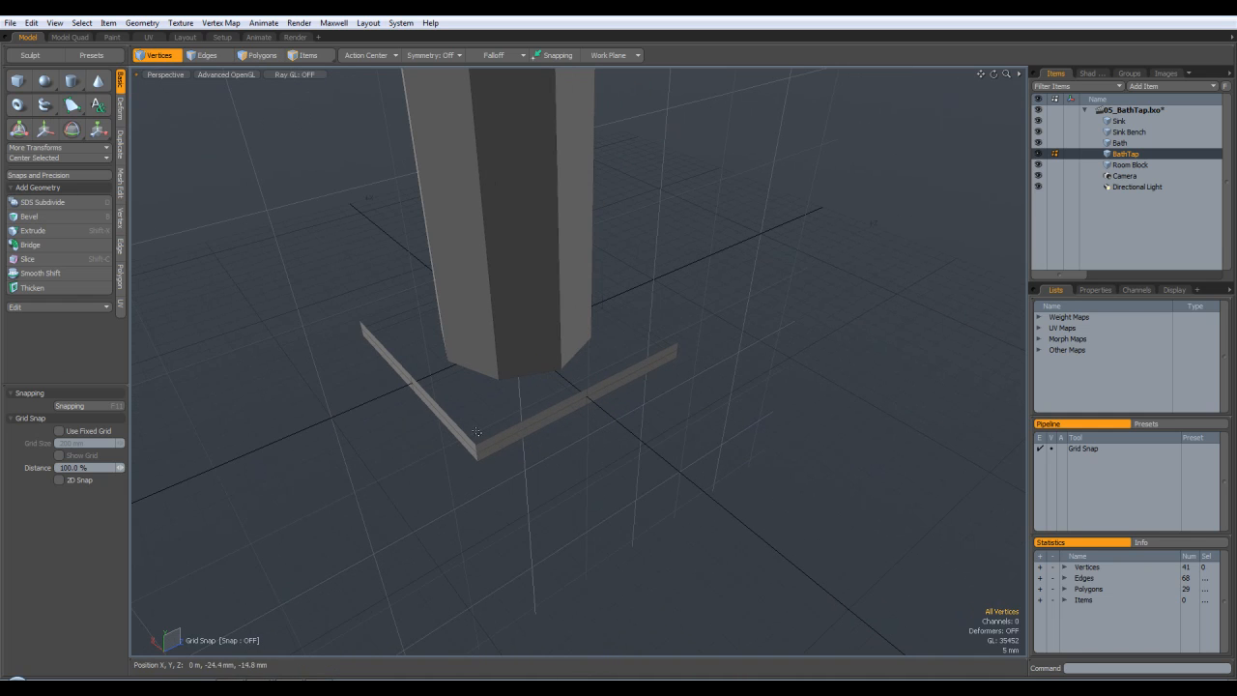
{"action": "left_click_drag", "start_coordinate": [478, 445], "coordinate": [519, 414], "text": "alt"}
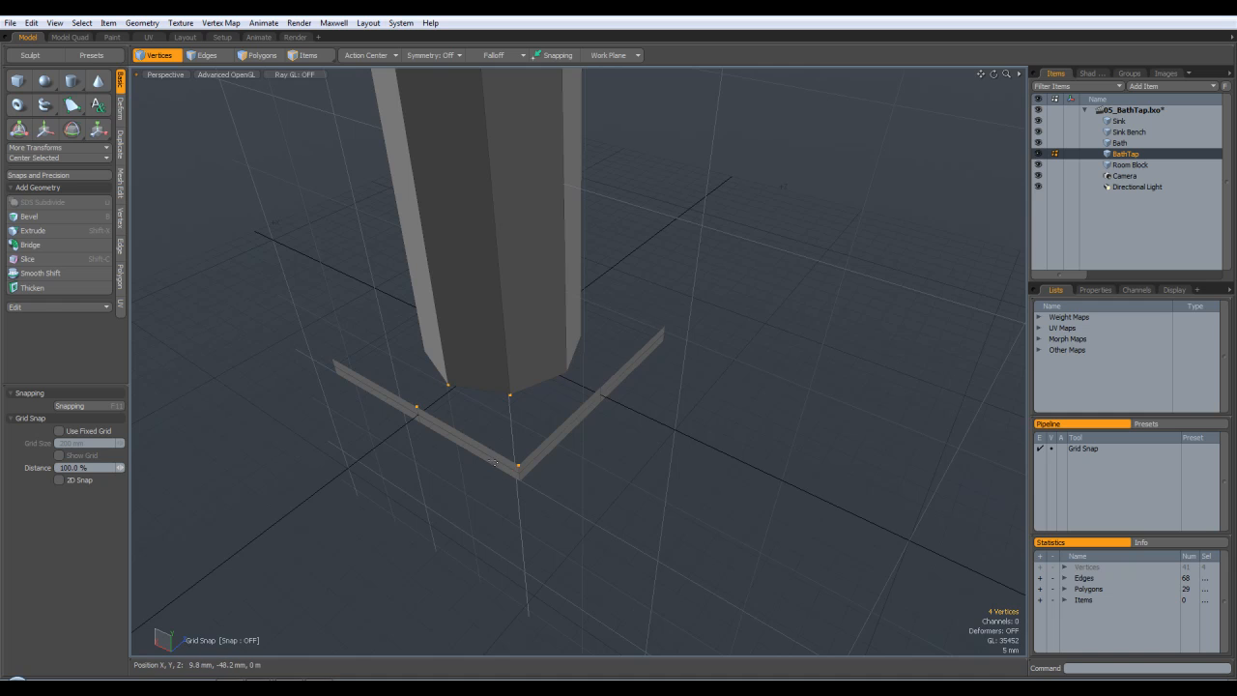
{"action": "left_click_drag", "start_coordinate": [504, 473], "coordinate": [525, 442], "text": "alt"}
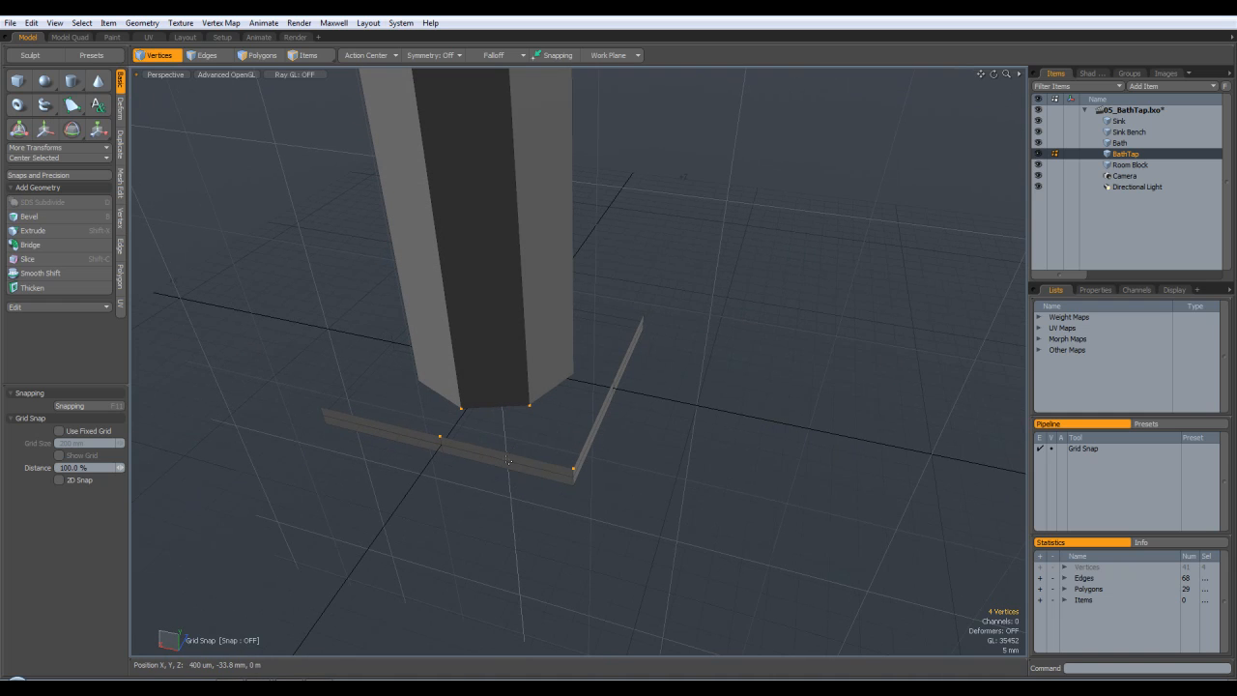
{"action": "key", "text": "p"}
{"action": "left_click_drag", "start_coordinate": [457, 402], "coordinate": [633, 480], "text": "alt"}
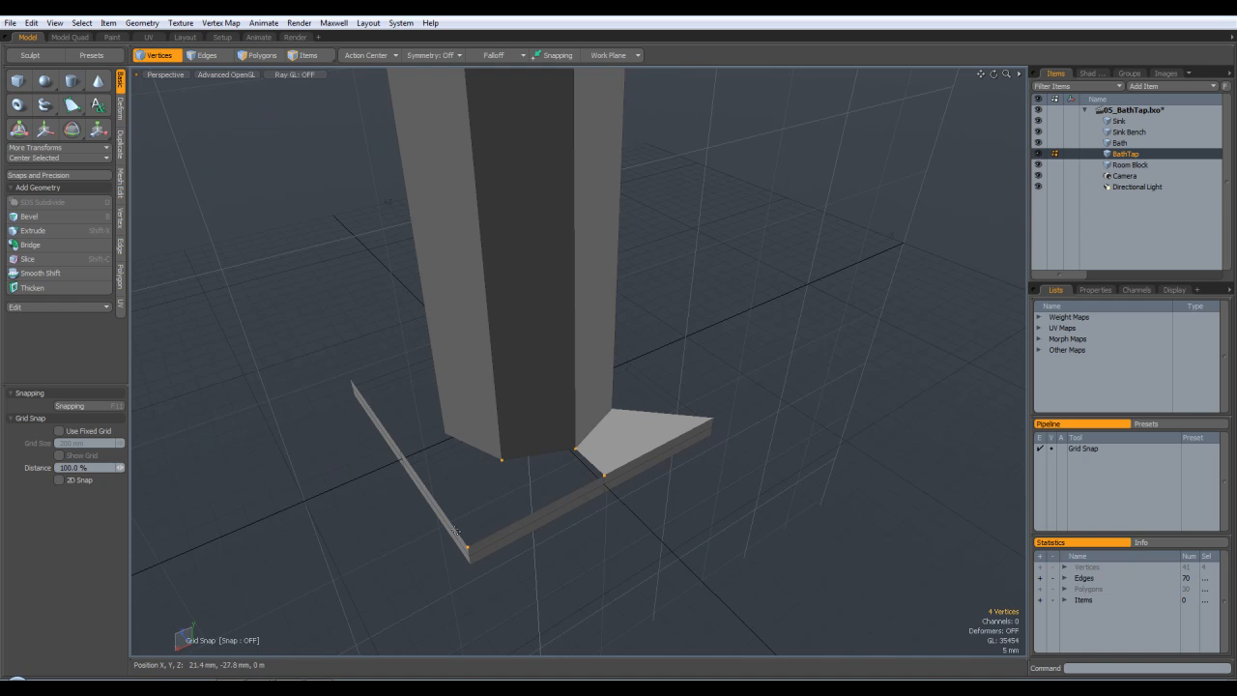
{"action": "key", "text": "p"}
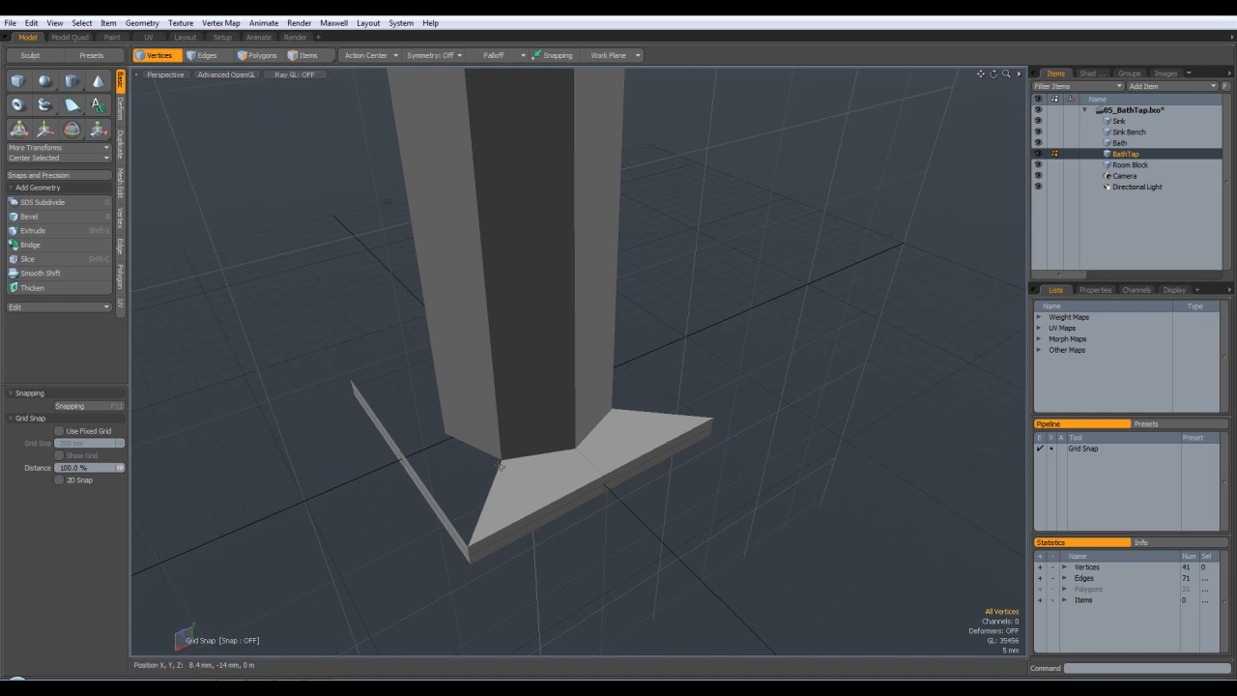
Step: Fill both halves of the plate's second side with polygons connecting its top rim to the cylinder's bottom vertices
{"action": "left_click_drag", "start_coordinate": [501, 465], "coordinate": [716, 473], "text": "alt"}
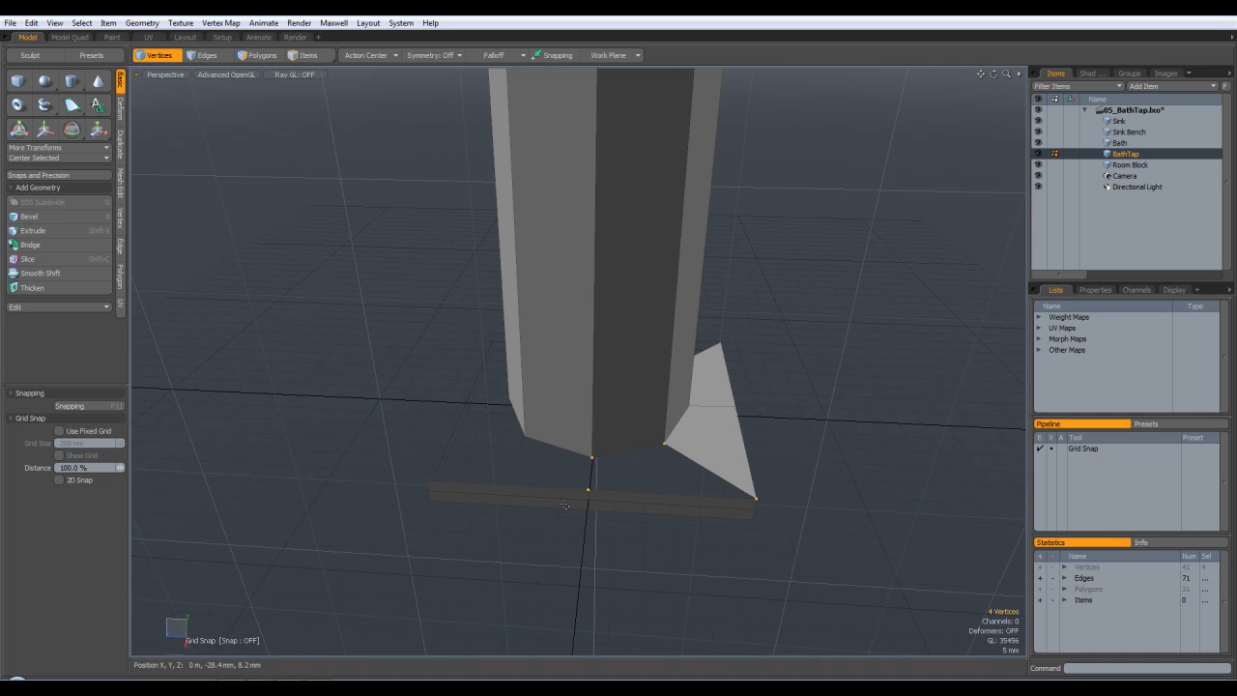
{"action": "key", "text": "p"}
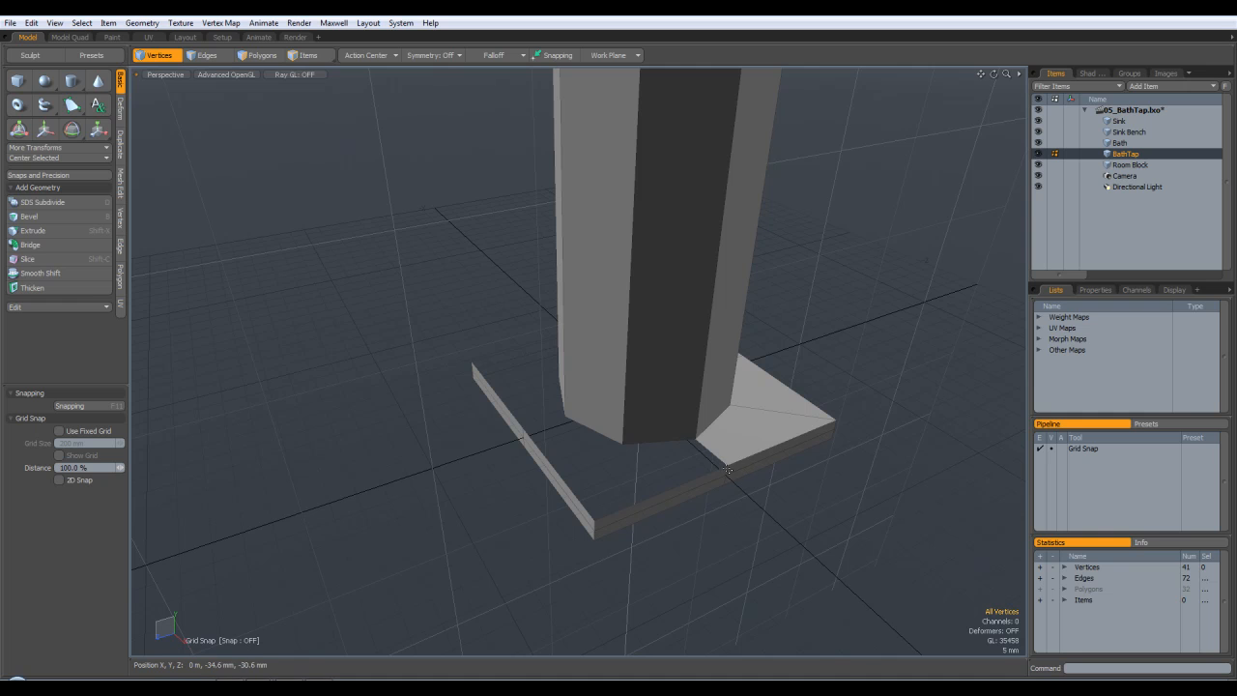
{"action": "left_click", "coordinate": [730, 463]}
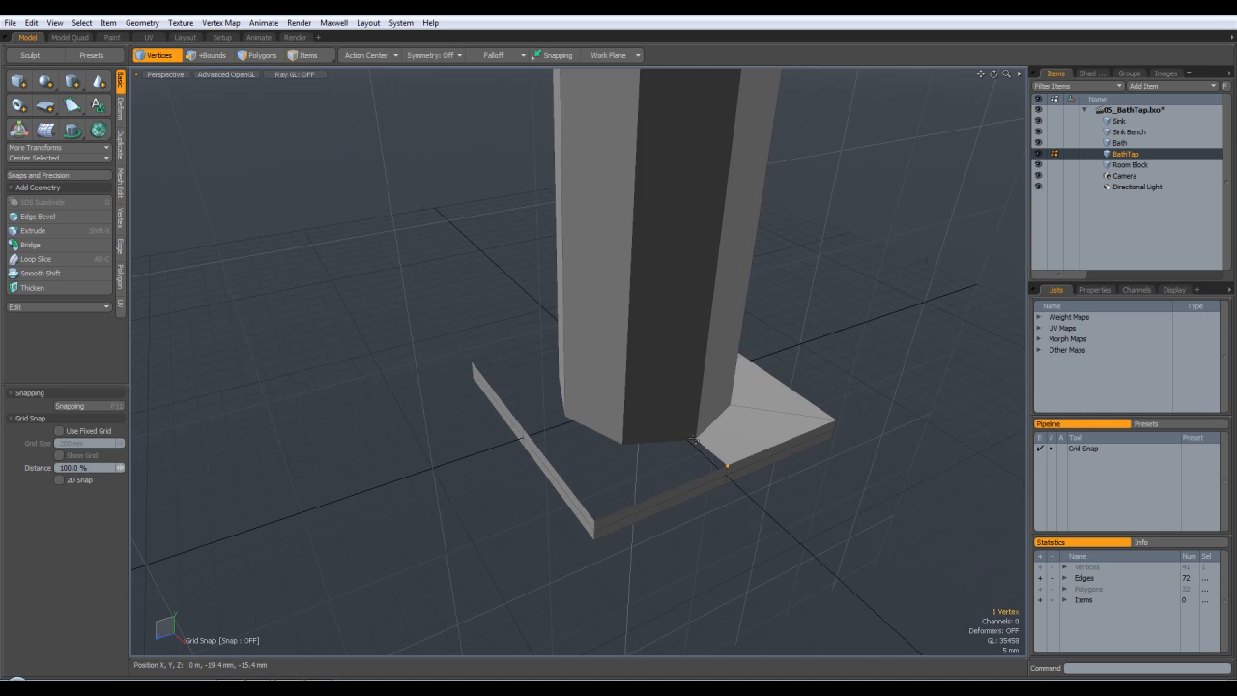
{"action": "left_click", "coordinate": [595, 514], "text": "shift"}
{"action": "key", "text": "p"}
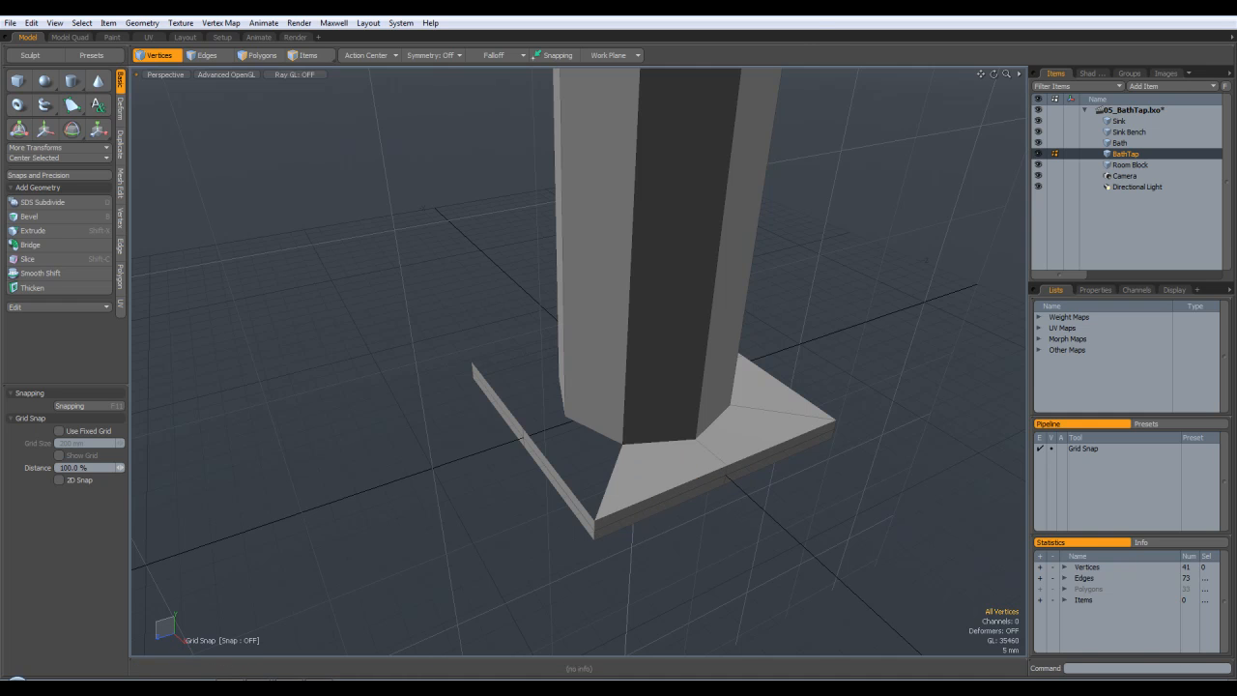
Step: Create the two polygons that close the plate's third side between its top rim and the cylinder's bottom vertices
{"action": "left_click", "coordinate": [598, 515]}
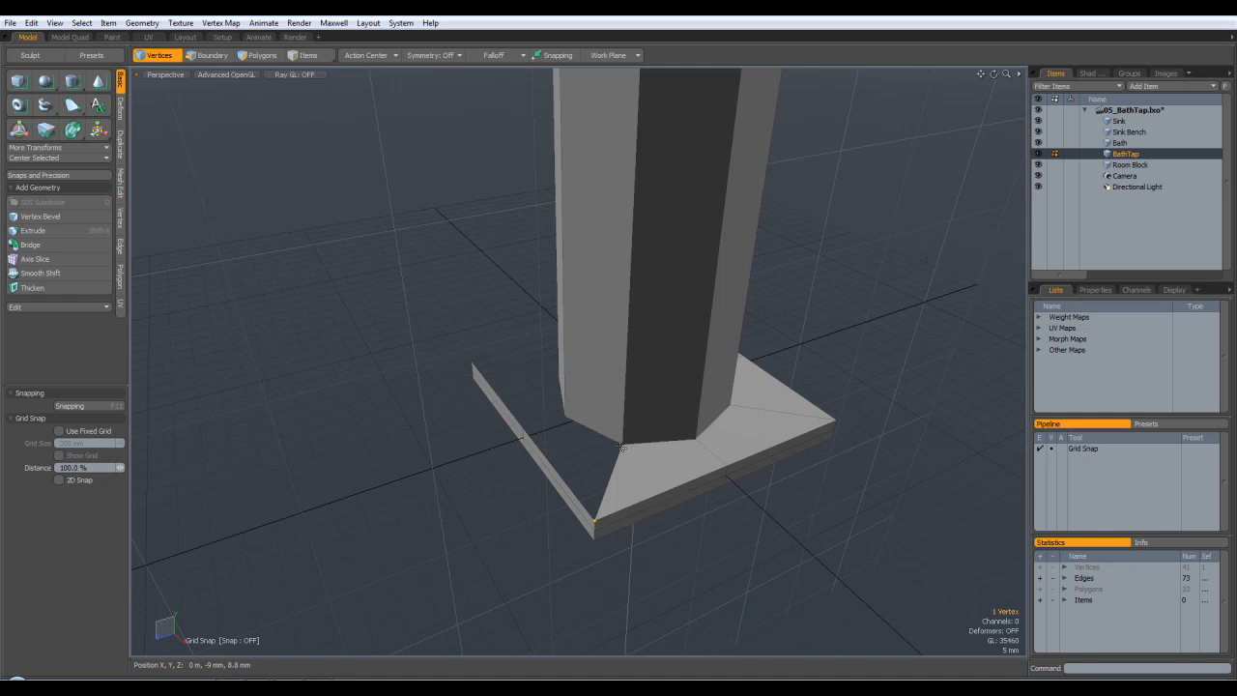
{"action": "left_click", "coordinate": [623, 440], "text": "shift"}
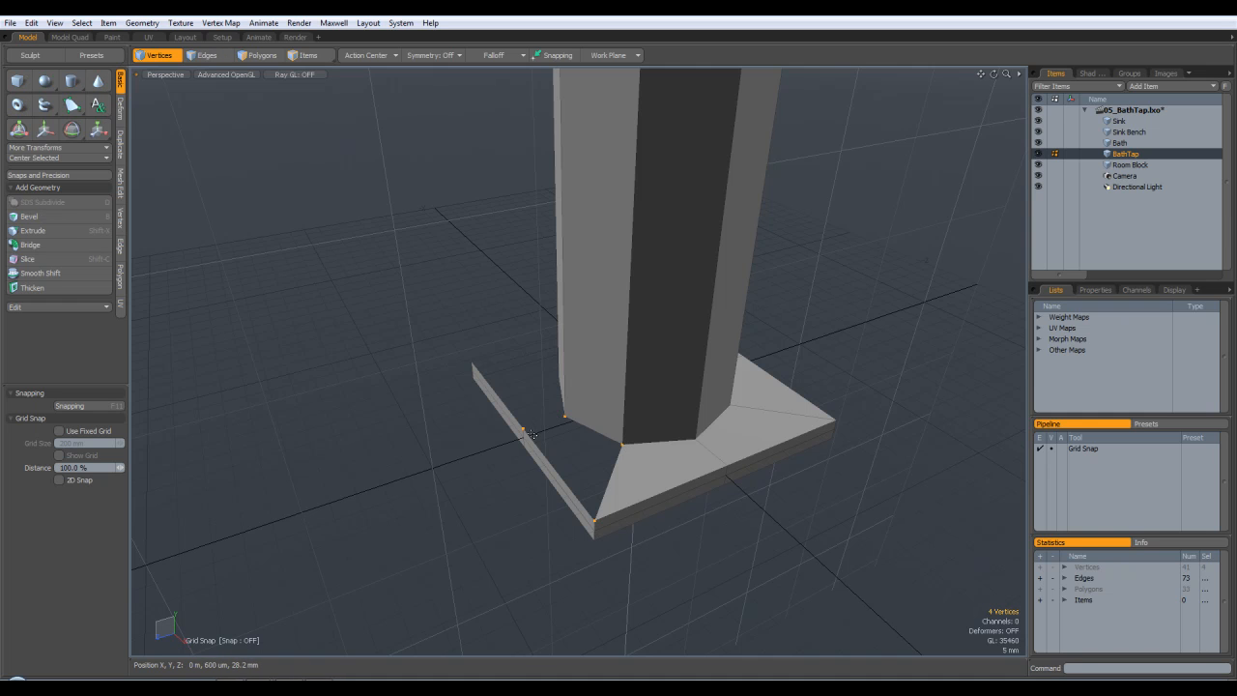
{"action": "key", "text": "p"}
{"action": "left_click_drag", "start_coordinate": [516, 312], "coordinate": [729, 360], "text": "alt"}
{"action": "key", "text": "1"}
{"action": "left_click", "coordinate": [700, 392]}
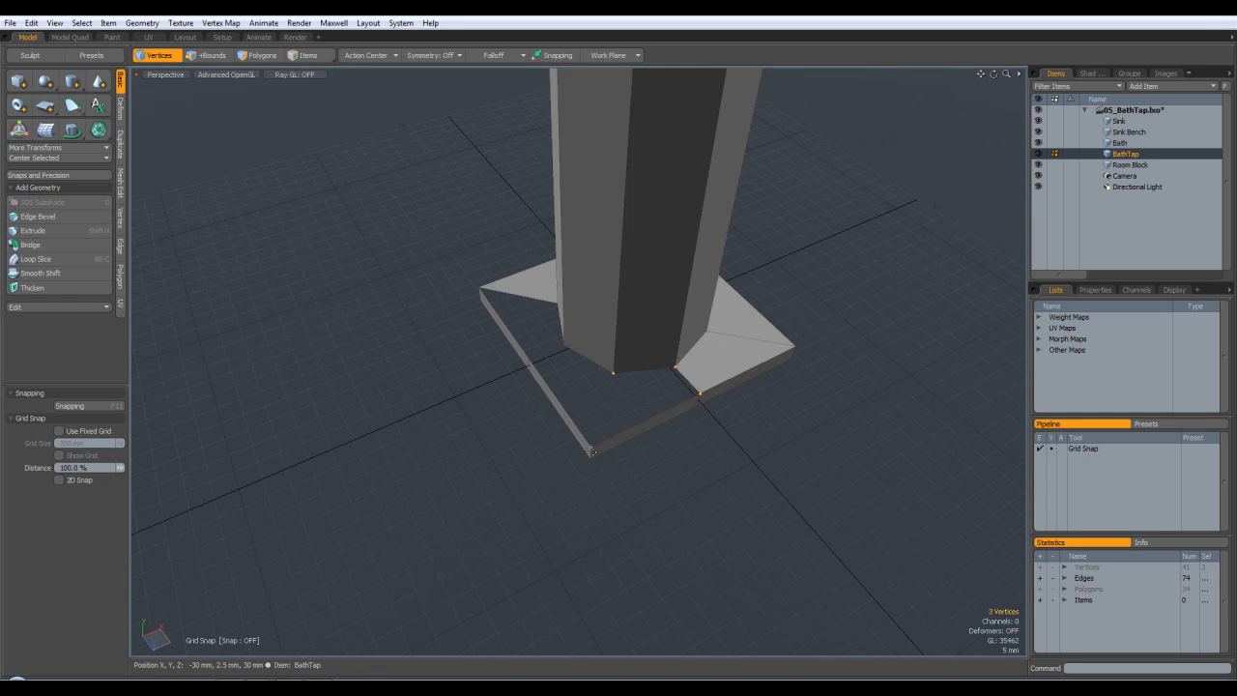
{"action": "key", "text": "p"}
Step: Close the last open side of the plate's top with two polygons joining the rim to the cylinder's bottom vertices
{"action": "left_click_drag", "start_coordinate": [621, 442], "coordinate": [678, 389], "text": "alt"}
{"action": "left_click", "coordinate": [681, 388]}
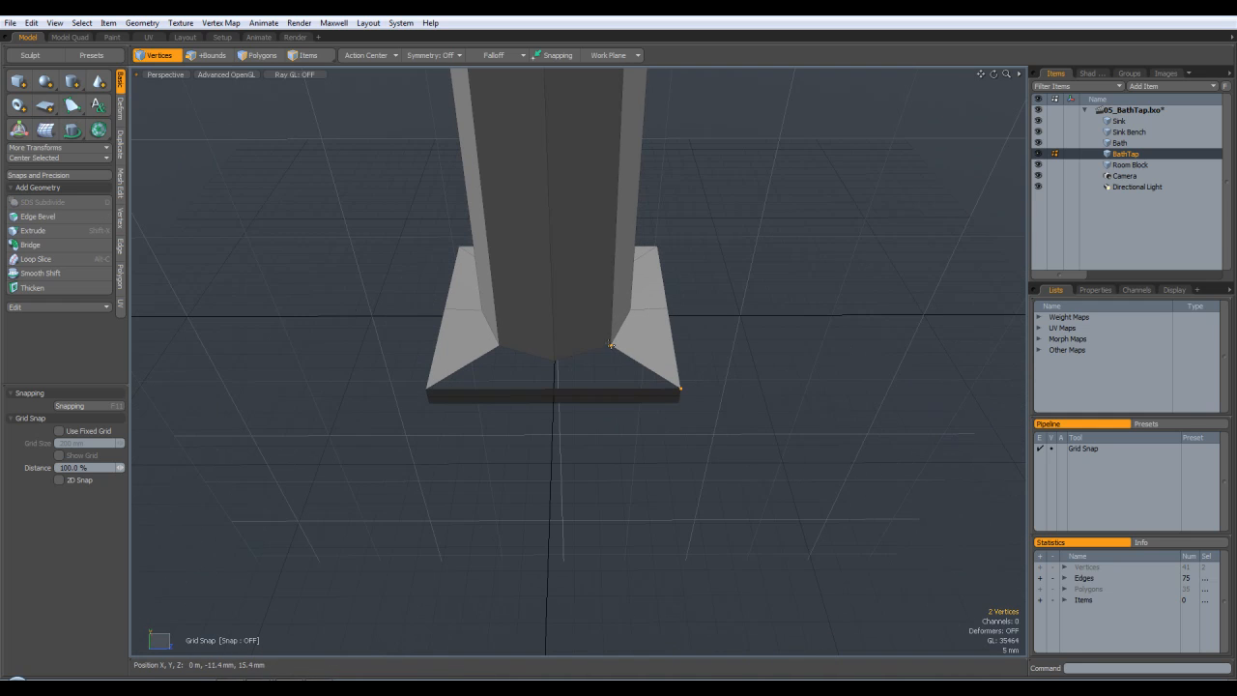
{"action": "key", "text": "p"}
{"action": "left_click_drag", "start_coordinate": [544, 390], "coordinate": [586, 394], "text": "alt"}
{"action": "left_click", "coordinate": [570, 389]}
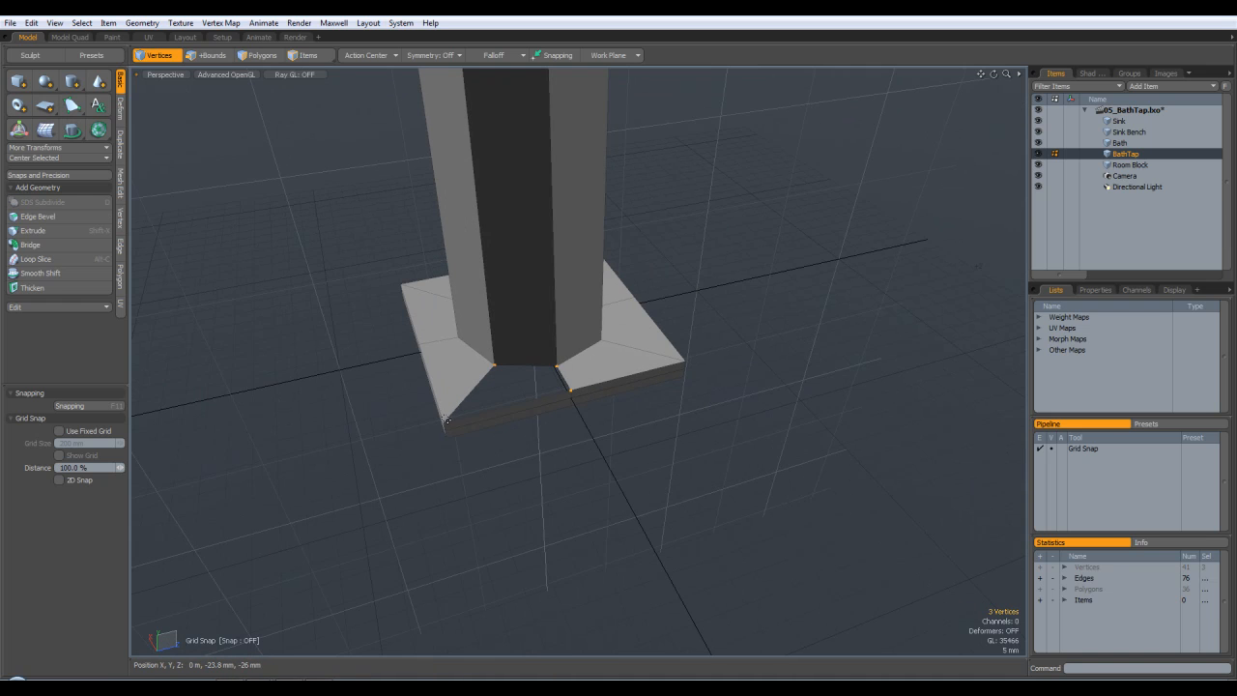
{"action": "key", "text": "p"}
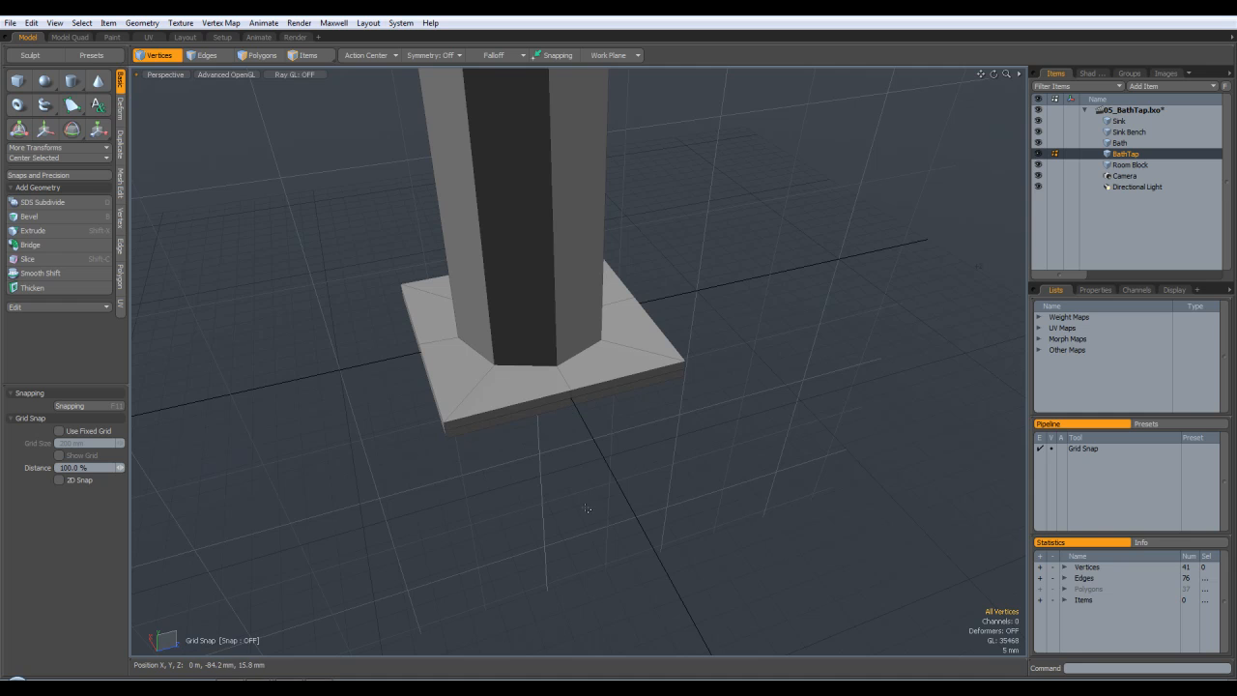
Step: Inspect the joined cylinder and plate from several angles in Polygons mode, comparing the mesh with and without subdivision smoothing
{"action": "left_click_drag", "start_coordinate": [681, 348], "coordinate": [486, 228], "text": "alt"}
{"action": "left_click", "coordinate": [259, 56]}
{"action": "left_click_drag", "start_coordinate": [737, 359], "coordinate": [724, 389], "text": "alt"}
{"action": "left_click", "coordinate": [723, 390]}
{"action": "left_click_drag", "start_coordinate": [786, 344], "coordinate": [596, 344], "text": "alt"}
{"action": "key", "text": "Tab"}
{"action": "key", "text": "Tab"}
{"action": "key", "text": "Tab"}
{"action": "key", "text": "Tab"}
{"action": "key", "text": "Tab"}
{"action": "key", "text": "Tab"}
{"action": "key", "text": "Tab"}
{"action": "key", "text": "Tab"}
{"action": "left_click_drag", "start_coordinate": [768, 417], "coordinate": [745, 444], "text": "alt"}
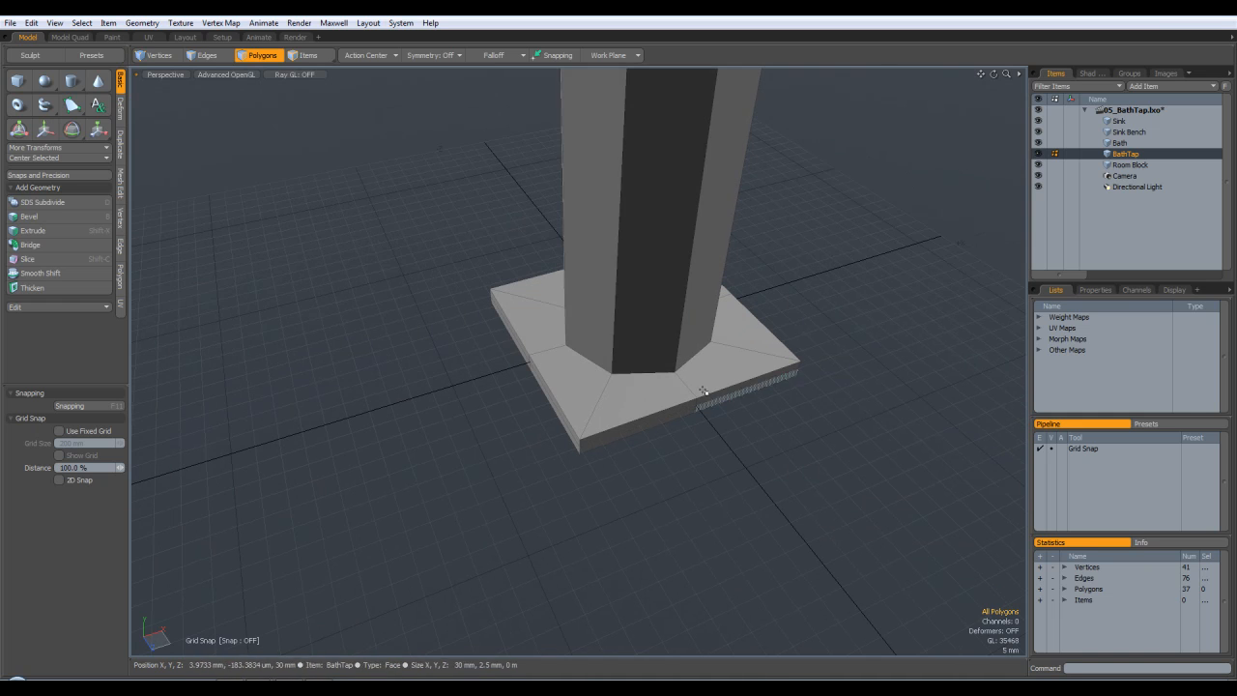
Step: Preview the base with subdivision smoothing, restore the faceted mesh and compare it with the tap in the Taps reference image
{"action": "key", "text": "Tab"}
{"action": "left_click_drag", "start_coordinate": [817, 387], "coordinate": [582, 140], "text": "alt"}
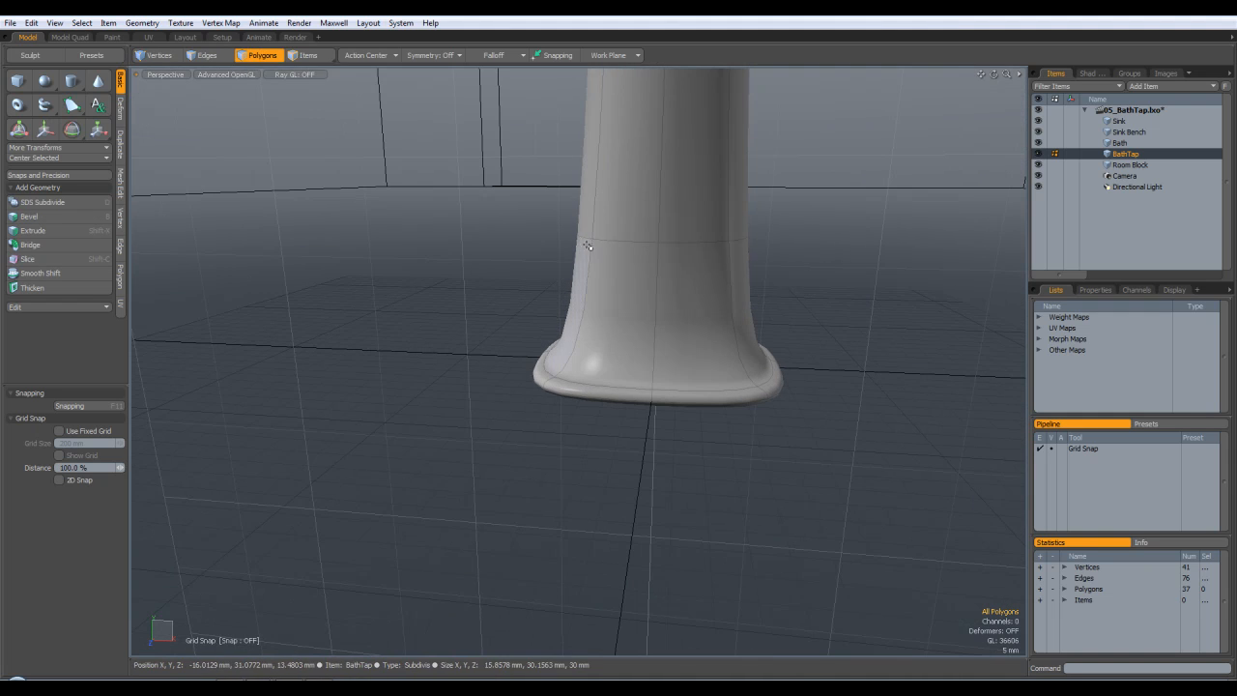
{"action": "key", "text": "Tab"}
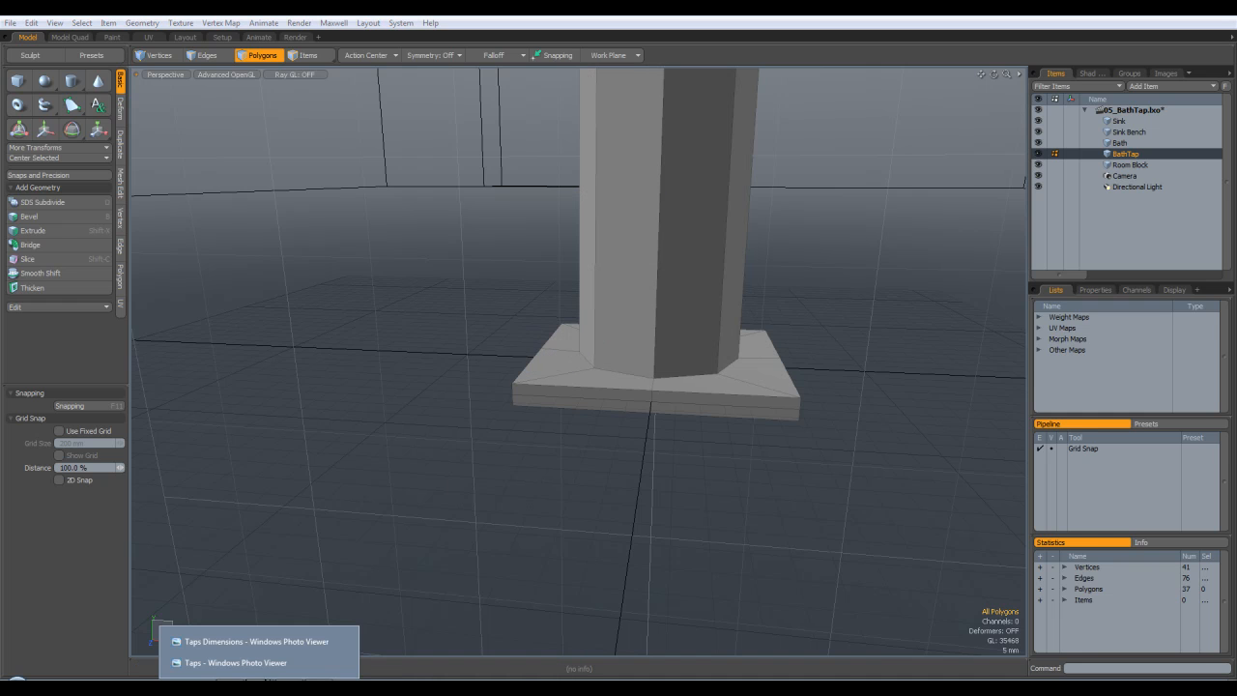
{"action": "left_click", "coordinate": [236, 663]}
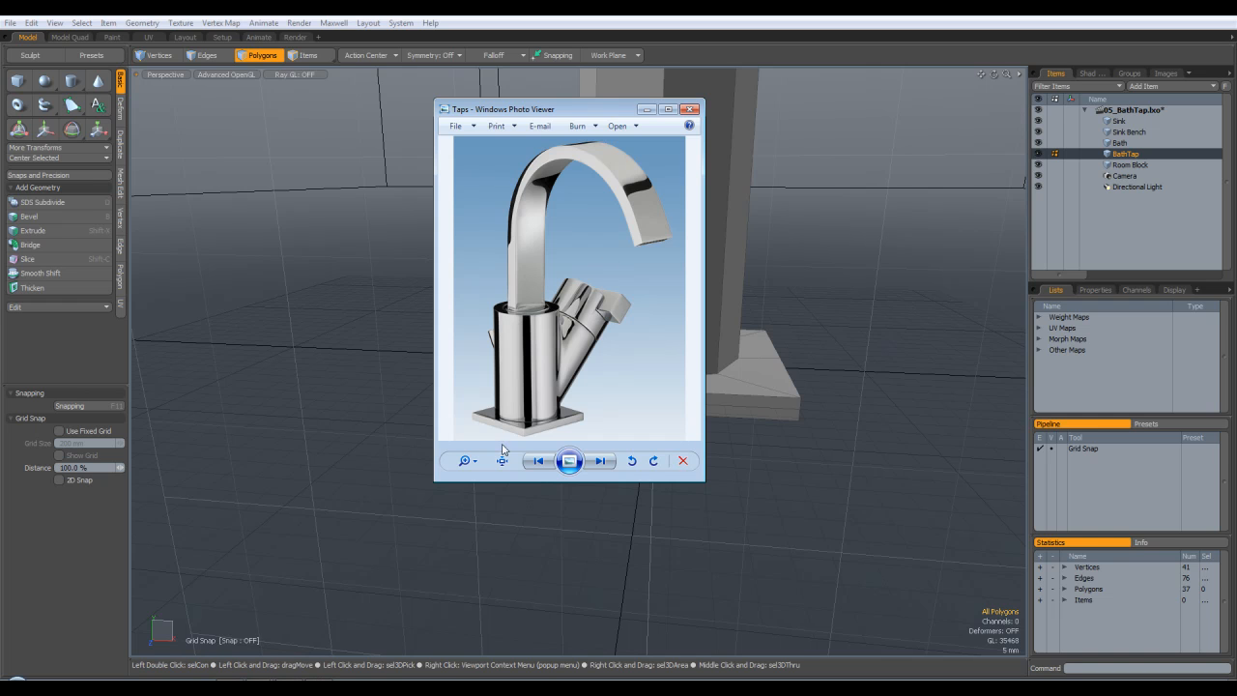
{"action": "left_click", "coordinate": [646, 110]}
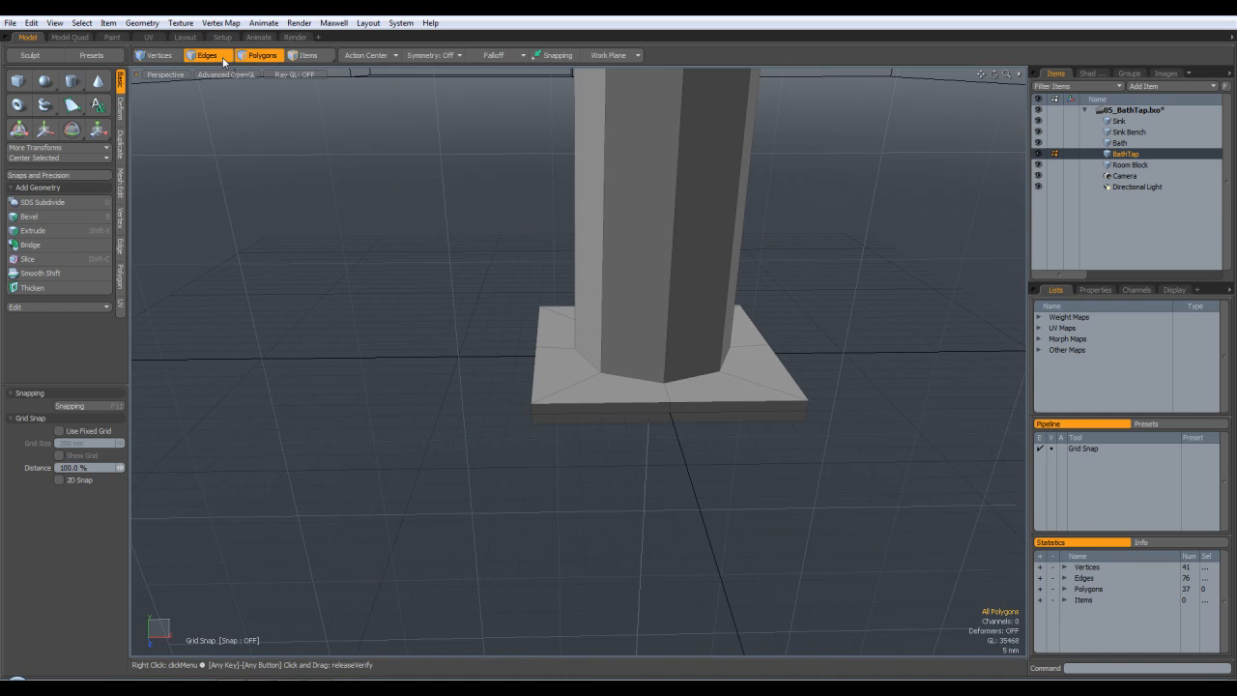
Step: Select the edge loop where the cylinder meets the plate and slide a duplicate slightly up the cylinder at -1.2 percent
{"action": "left_click", "coordinate": [223, 58]}
{"action": "double_click", "coordinate": [629, 380]}
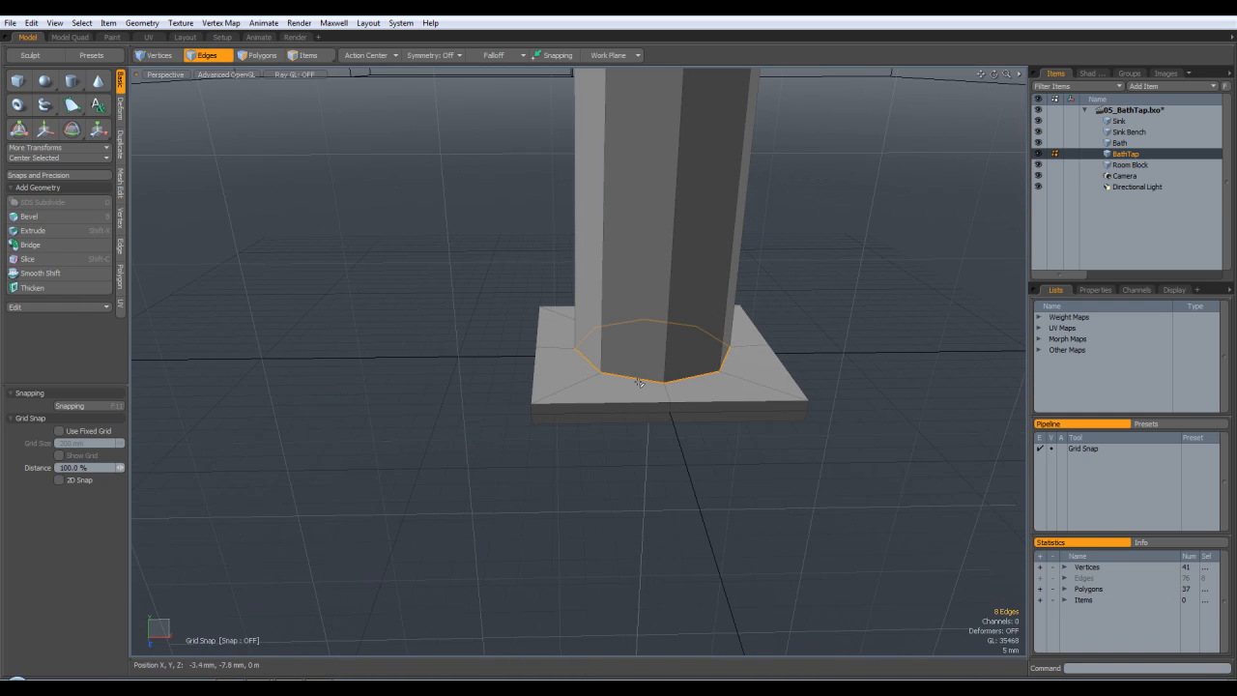
{"action": "left_click_drag", "start_coordinate": [634, 384], "coordinate": [340, 302], "text": "alt"}
{"action": "left_click", "coordinate": [120, 247]}
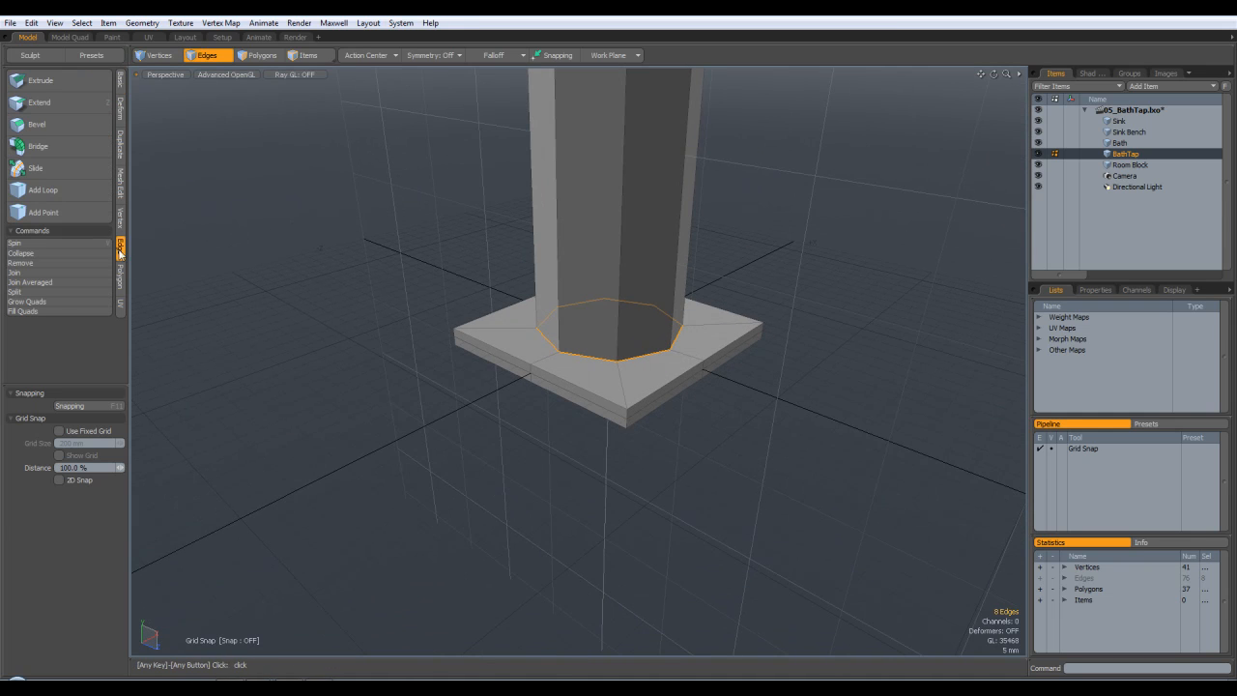
{"action": "left_click", "coordinate": [42, 173]}
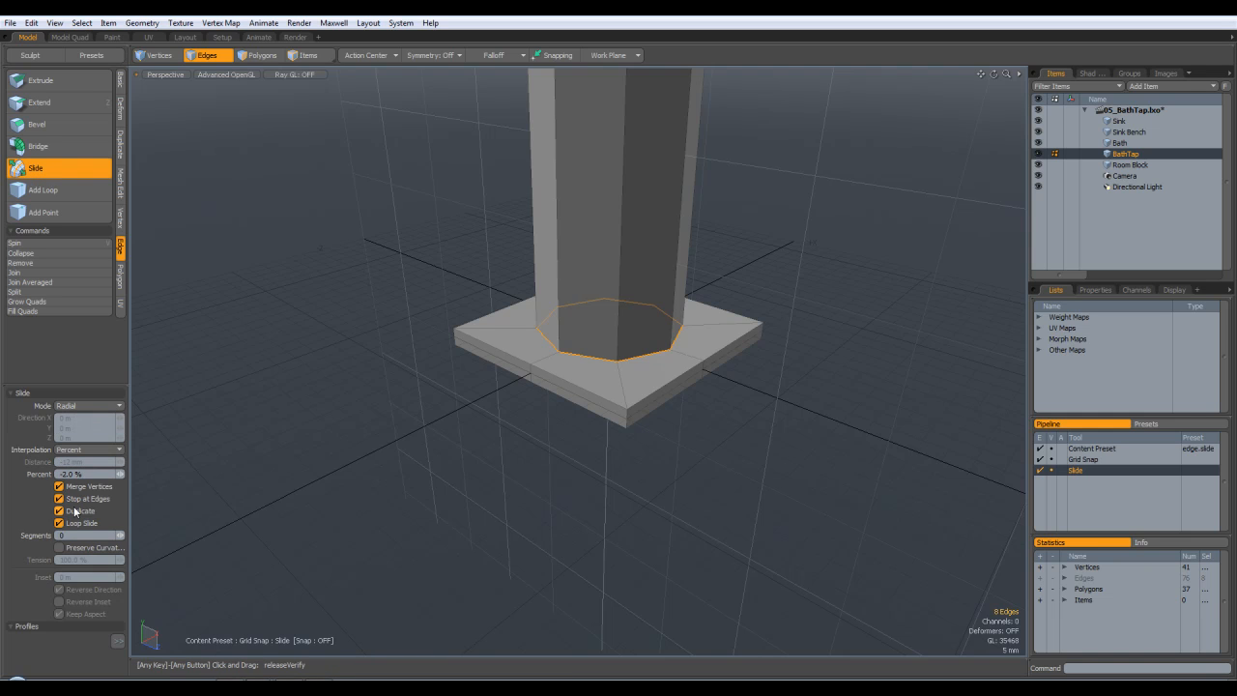
{"action": "left_click_drag", "start_coordinate": [619, 348], "coordinate": [593, 348]}
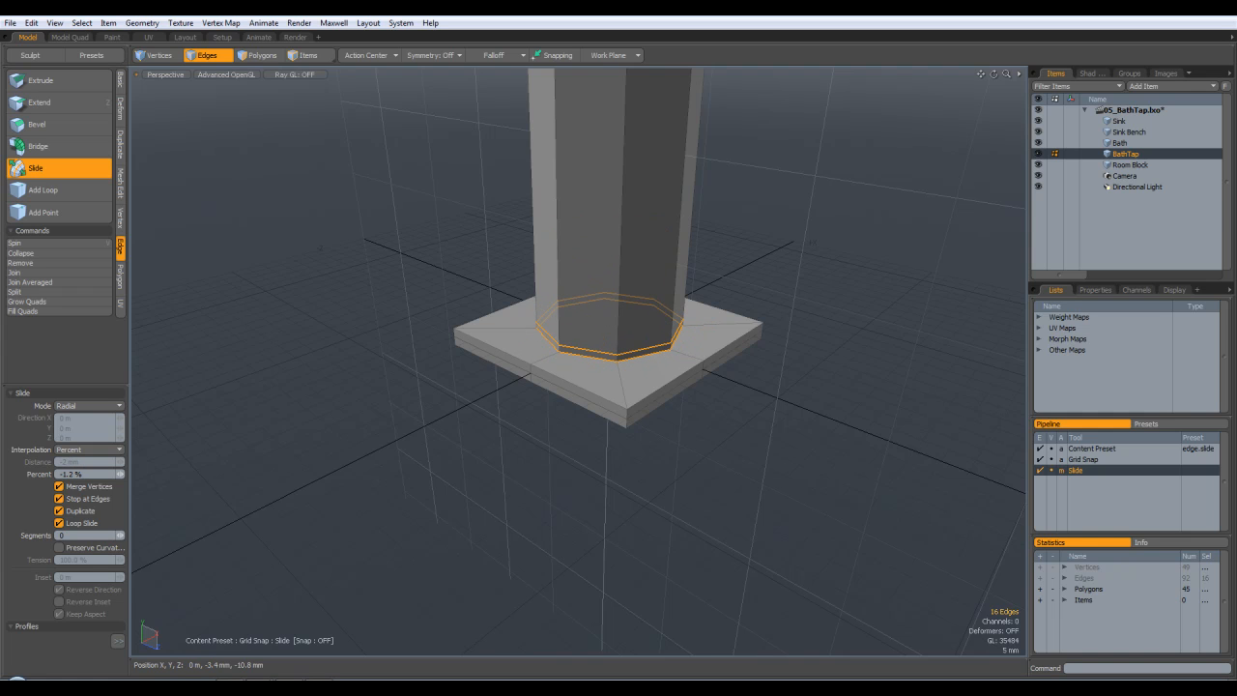
{"action": "key", "text": "space"}
Step: Reselect the edge loop at the cylinder's base and slide a duplicate outward onto the plate at 16.4 percent
{"action": "left_click", "coordinate": [640, 356]}
{"action": "double_click", "coordinate": [641, 356]}
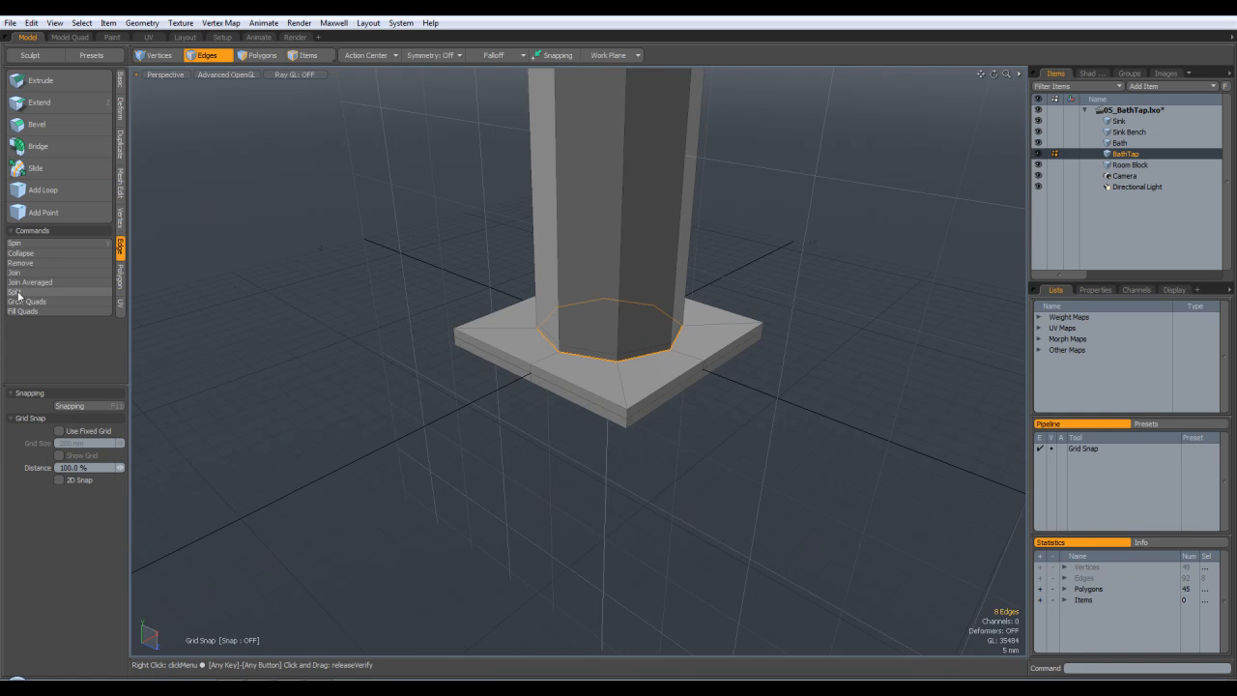
{"action": "left_click", "coordinate": [58, 169]}
{"action": "left_click_drag", "start_coordinate": [599, 406], "coordinate": [667, 406]}
{"action": "left_click_drag", "start_coordinate": [604, 378], "coordinate": [474, 363], "text": "alt"}
{"action": "left_click_drag", "start_coordinate": [364, 321], "coordinate": [342, 322]}
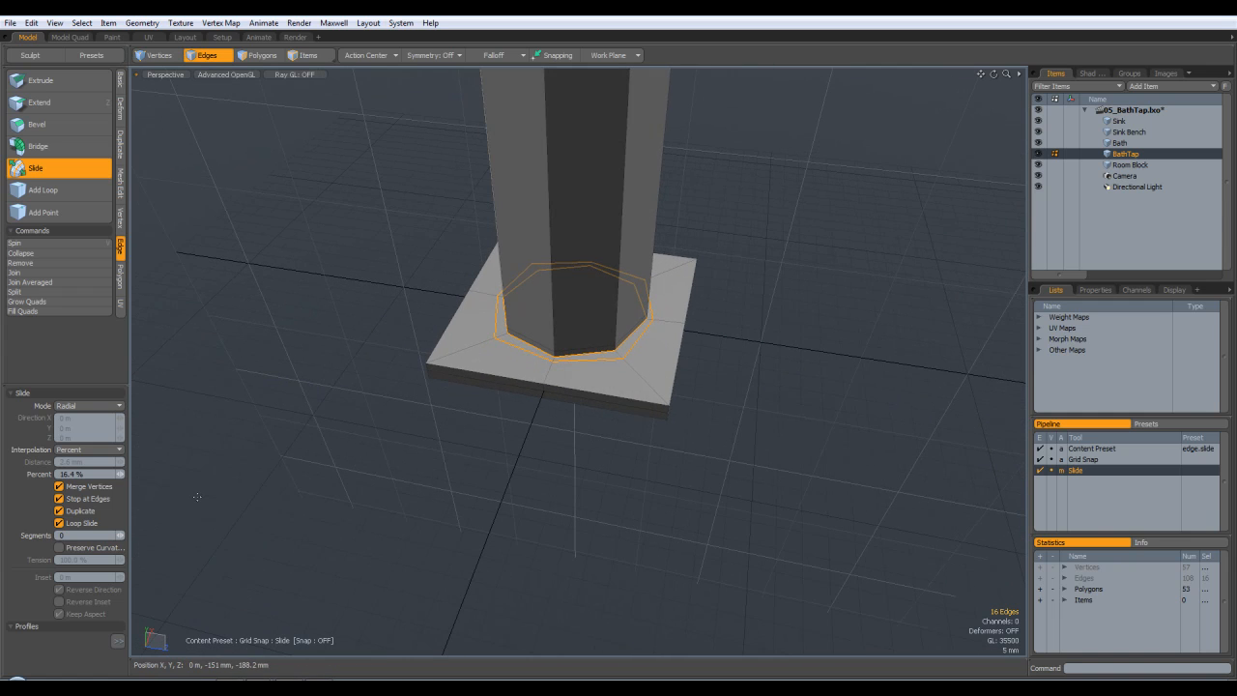
Step: Switch the outward slide's interpolation to Distance with a 2.6 mm offset, finish the slide and clear the edge selection
{"action": "left_click", "coordinate": [110, 405]}
{"action": "left_click", "coordinate": [118, 404]}
{"action": "left_click", "coordinate": [116, 406]}
{"action": "left_click", "coordinate": [107, 416]}
{"action": "left_click", "coordinate": [92, 449]}
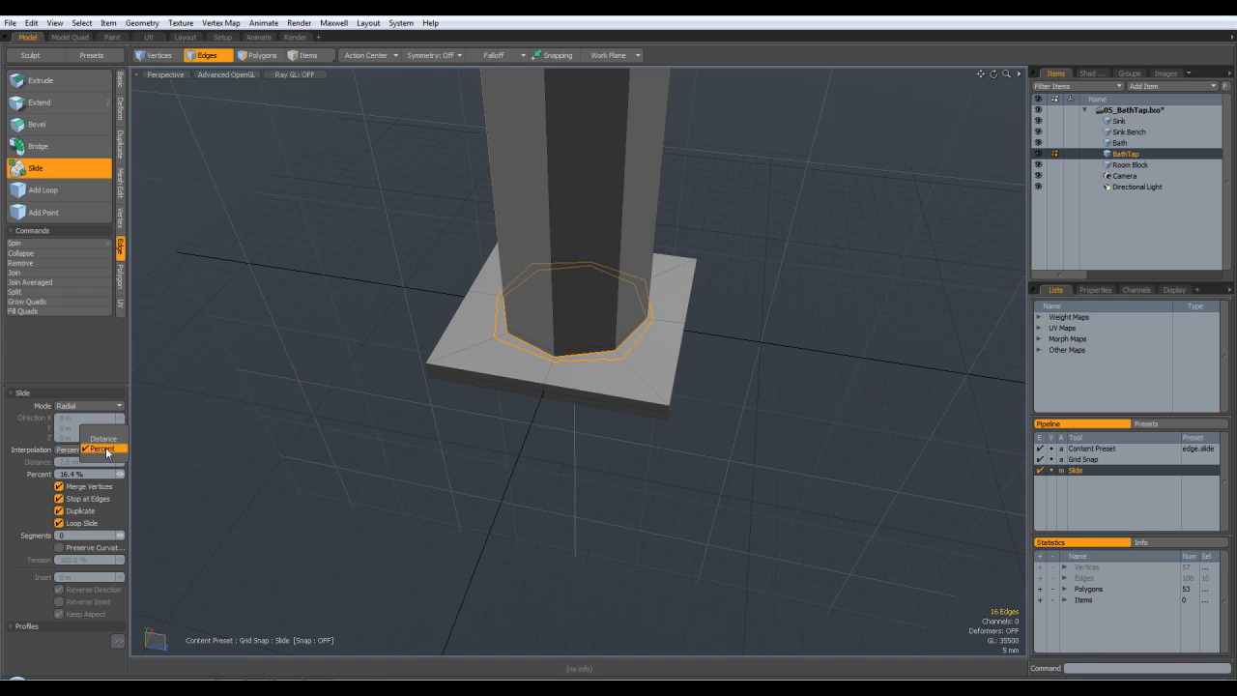
{"action": "left_click", "coordinate": [109, 438]}
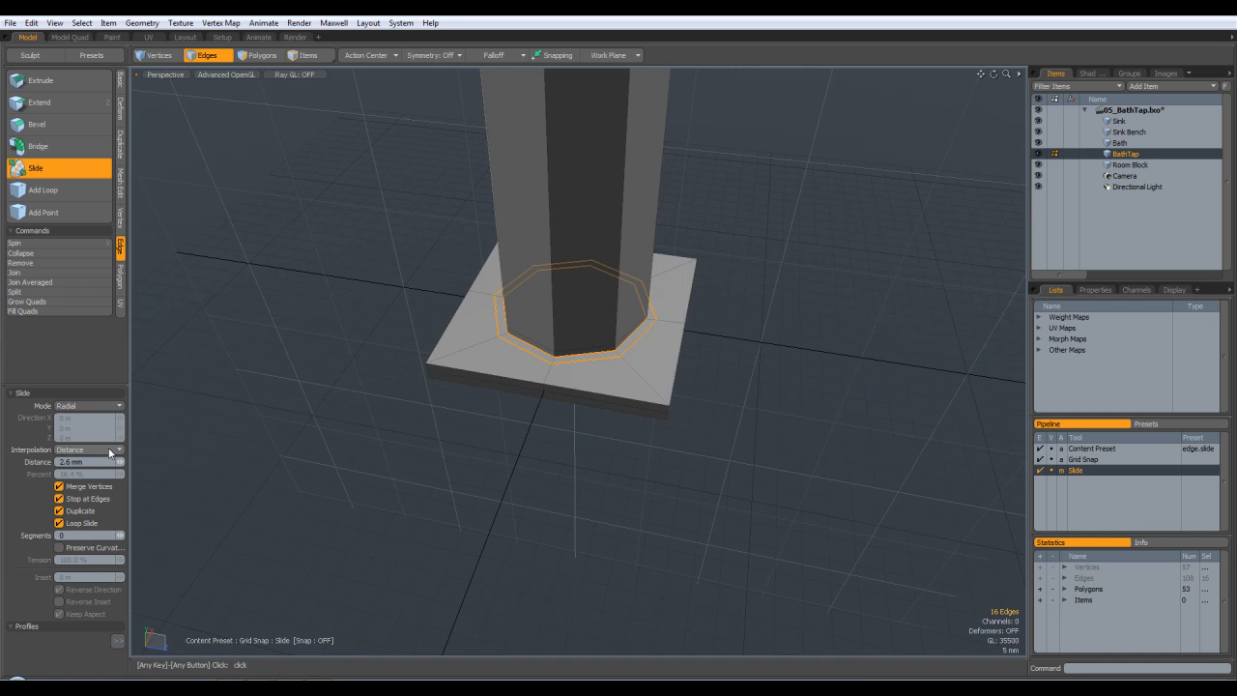
{"action": "left_click", "coordinate": [92, 449]}
{"action": "left_click", "coordinate": [106, 461]}
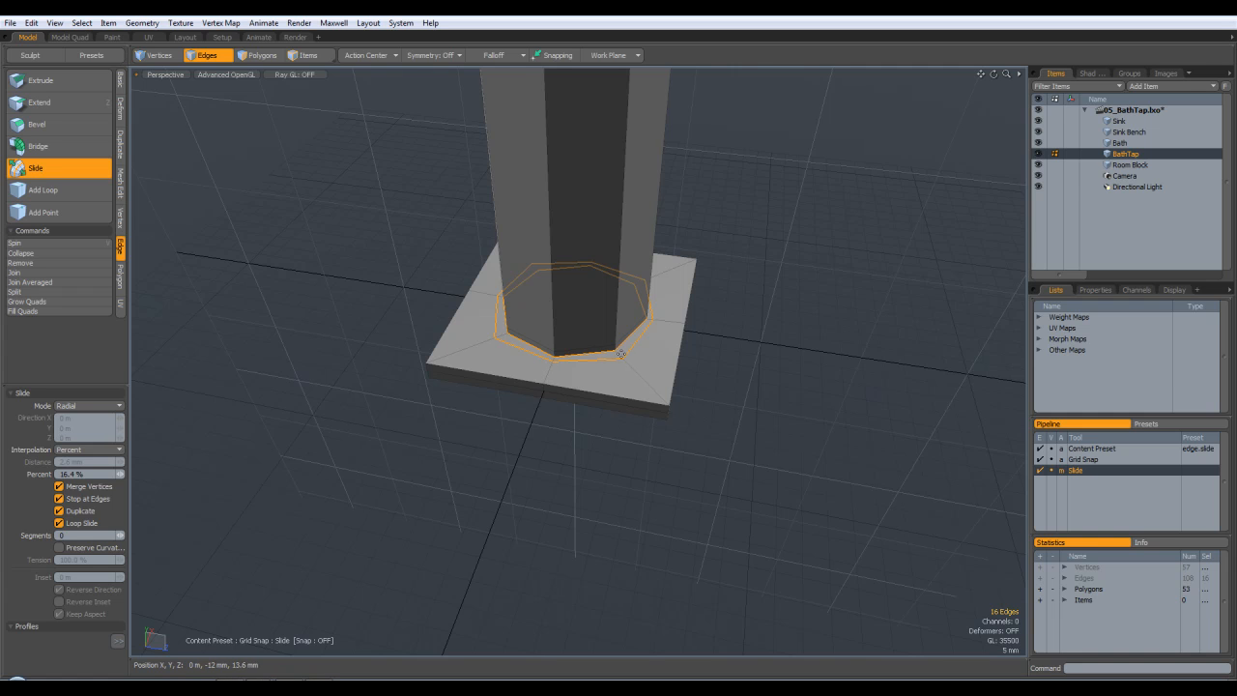
{"action": "left_click", "coordinate": [89, 450]}
{"action": "left_click", "coordinate": [97, 437]}
{"action": "left_click_drag", "start_coordinate": [709, 370], "coordinate": [555, 388], "text": "alt"}
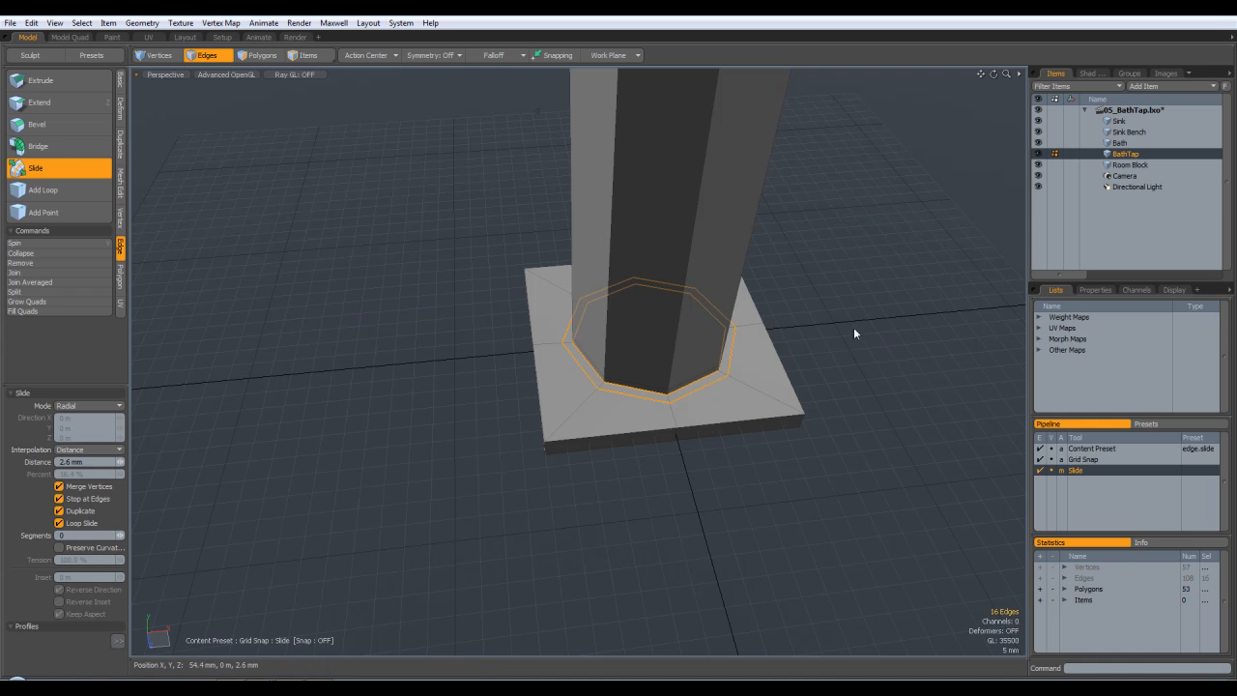
{"action": "key", "text": "Escape"}
{"action": "key", "text": "Escape"}
Step: Preview the subdivision-smoothed joint with its new support loops around the cylinder's base, and restore the faceted mesh
{"action": "left_click_drag", "start_coordinate": [864, 397], "coordinate": [837, 378], "text": "alt"}
{"action": "key", "text": "Tab"}
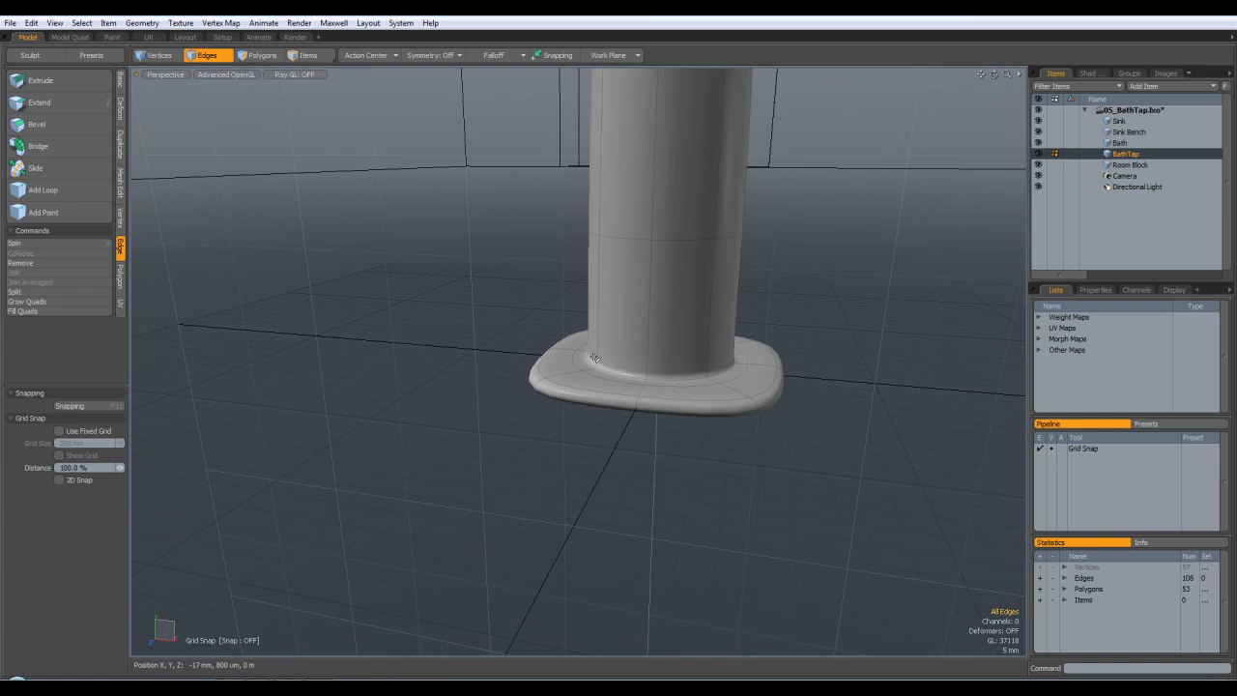
{"action": "left_click_drag", "start_coordinate": [648, 368], "coordinate": [952, 440], "text": "alt"}
{"action": "key", "text": "Tab"}
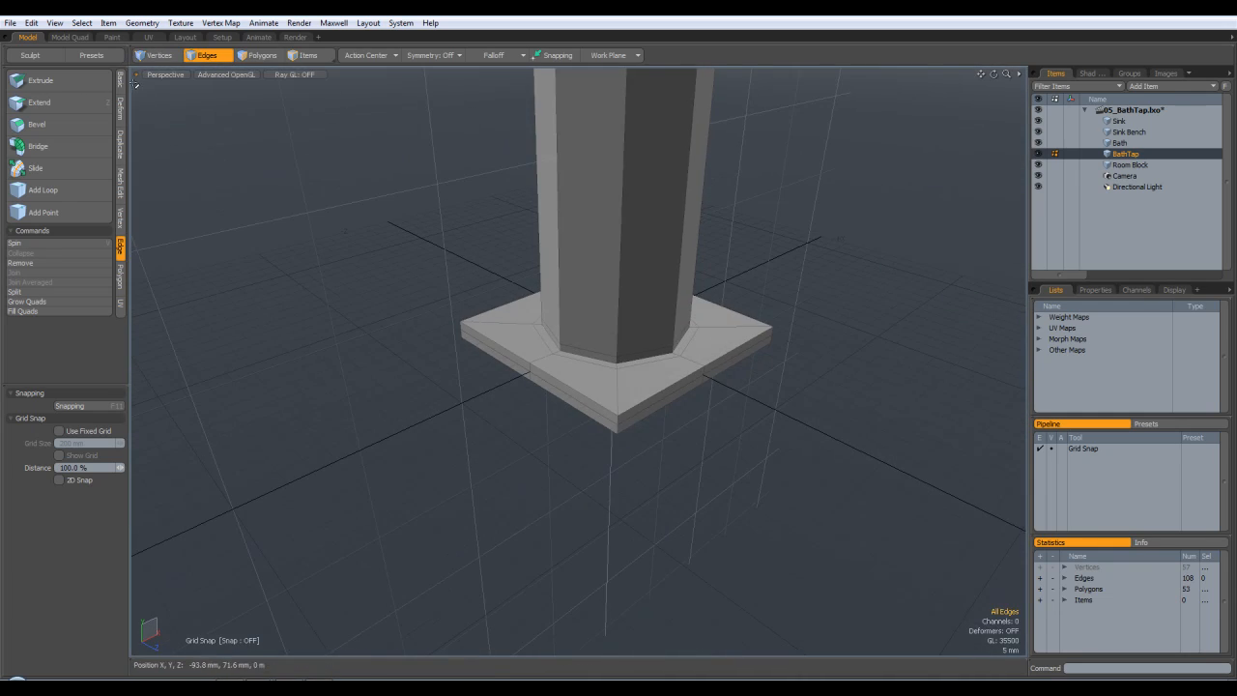
Step: Select the base plate's top perimeter edges and deselect the stray edges running across the plate and up the cylinder
{"action": "double_click", "coordinate": [586, 399]}
{"action": "left_click_drag", "start_coordinate": [664, 430], "coordinate": [698, 425], "text": "alt"}
{"action": "double_click", "coordinate": [663, 396], "text": "shift"}
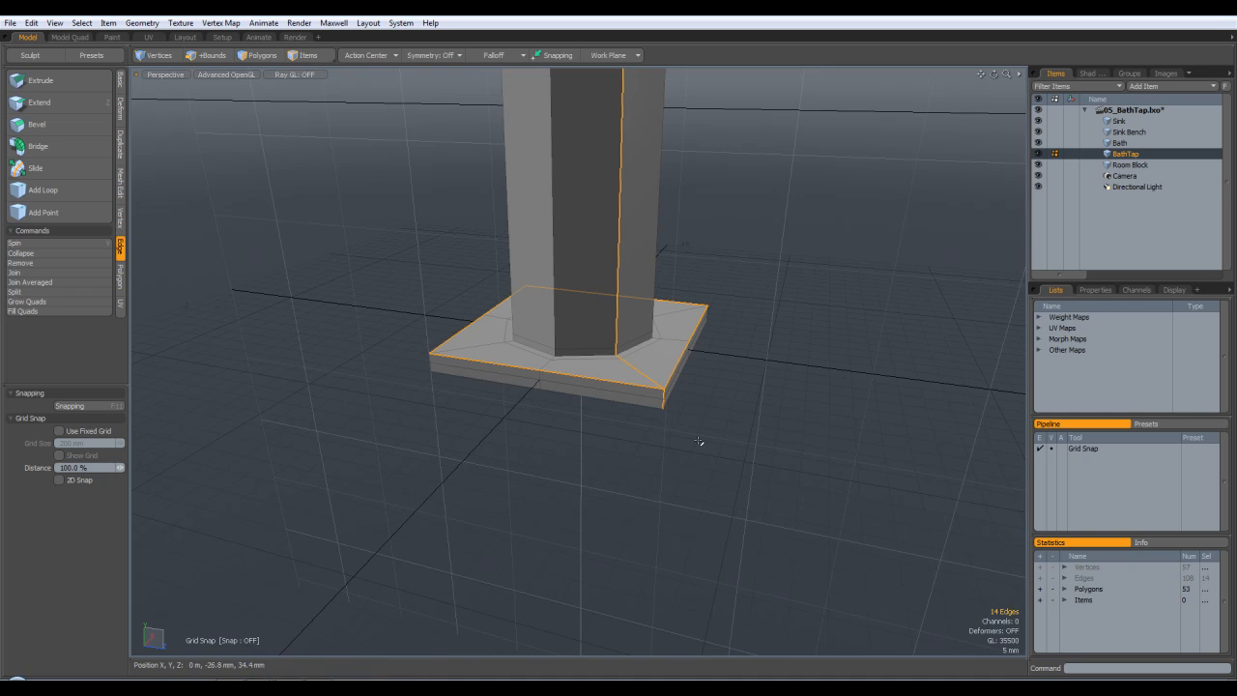
{"action": "left_click", "coordinate": [624, 310], "text": "ctrl"}
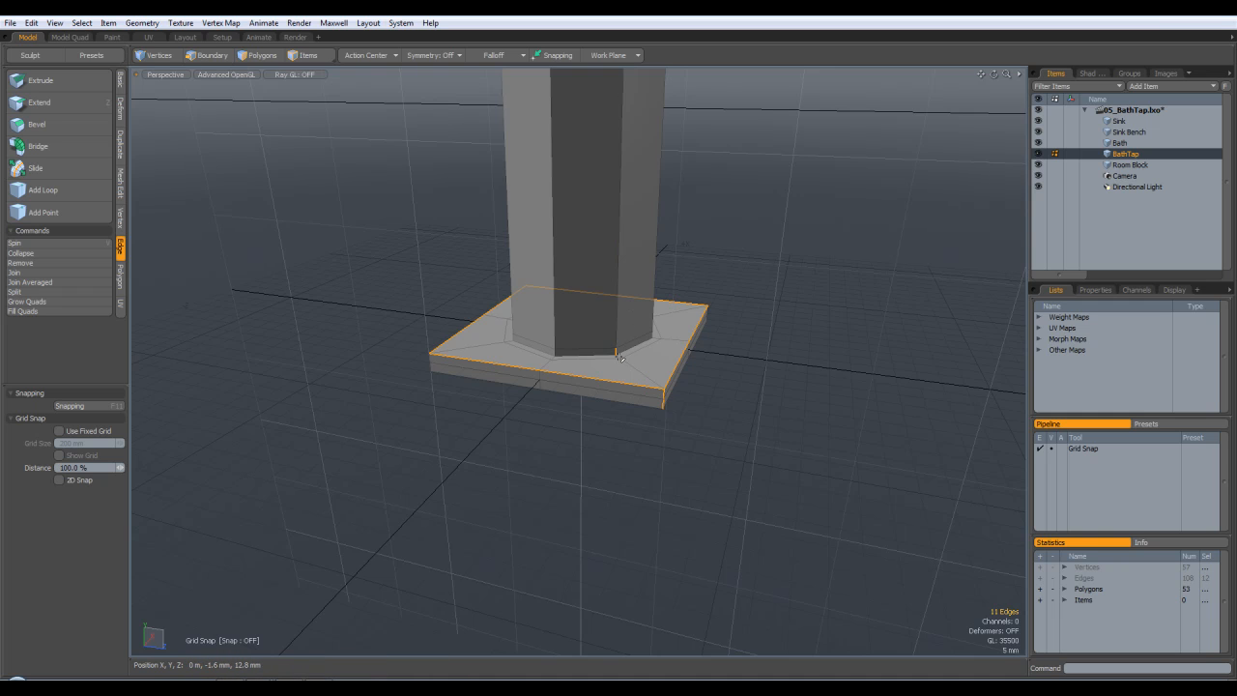
{"action": "left_click_drag", "start_coordinate": [626, 354], "coordinate": [694, 375], "text": "alt"}
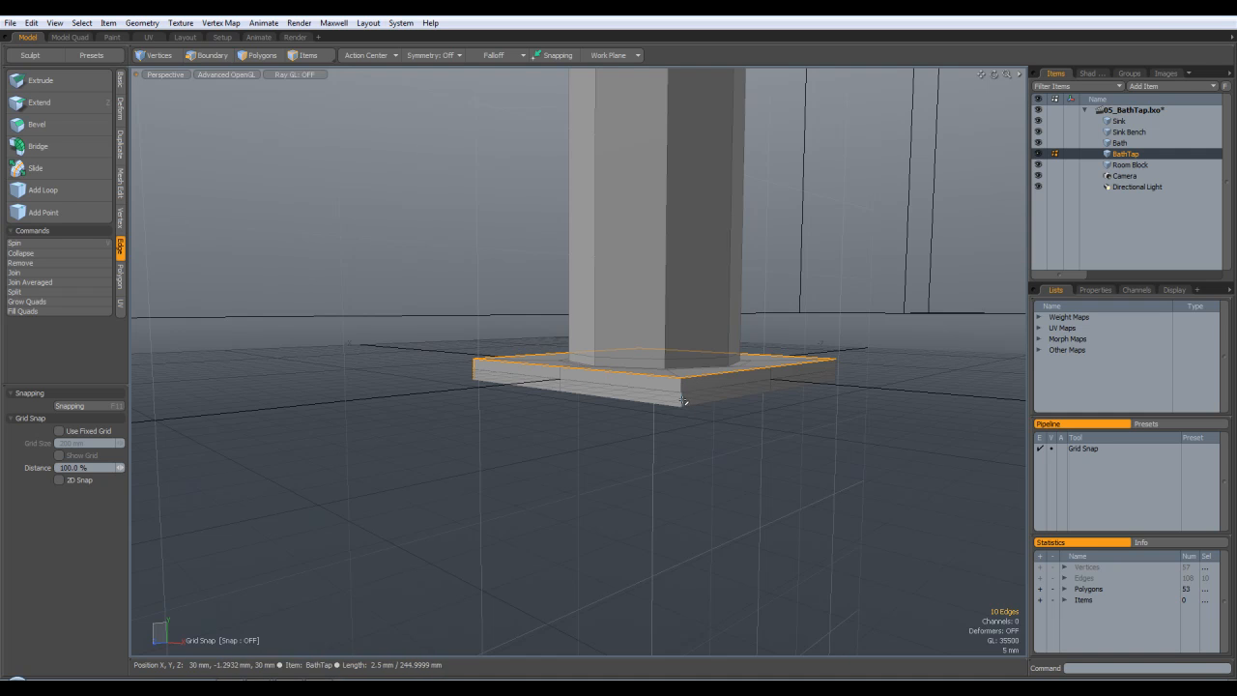
Step: Add the short vertical edges at the base plate's remaining corners to the top perimeter selection
{"action": "left_click_drag", "start_coordinate": [682, 383], "coordinate": [682, 400], "text": "shift"}
{"action": "left_click_drag", "start_coordinate": [812, 409], "coordinate": [566, 418], "text": "alt"}
{"action": "left_click", "coordinate": [551, 443], "text": "shift"}
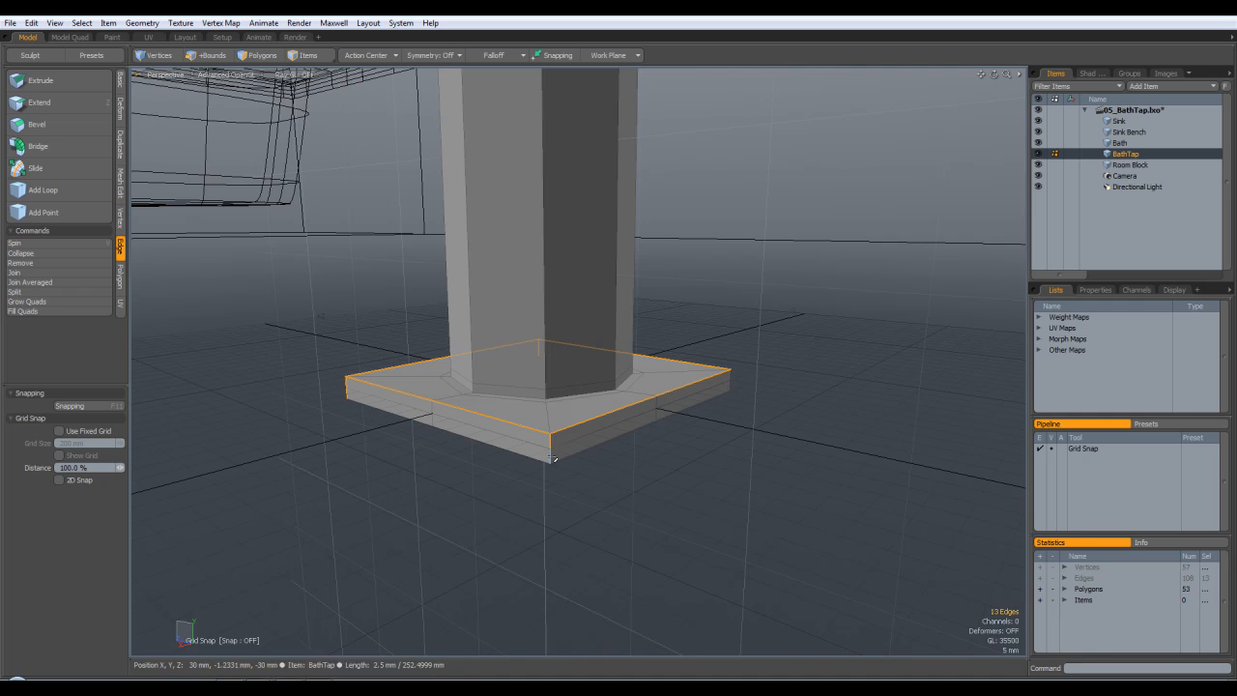
{"action": "left_click_drag", "start_coordinate": [784, 368], "coordinate": [501, 419], "text": "alt"}
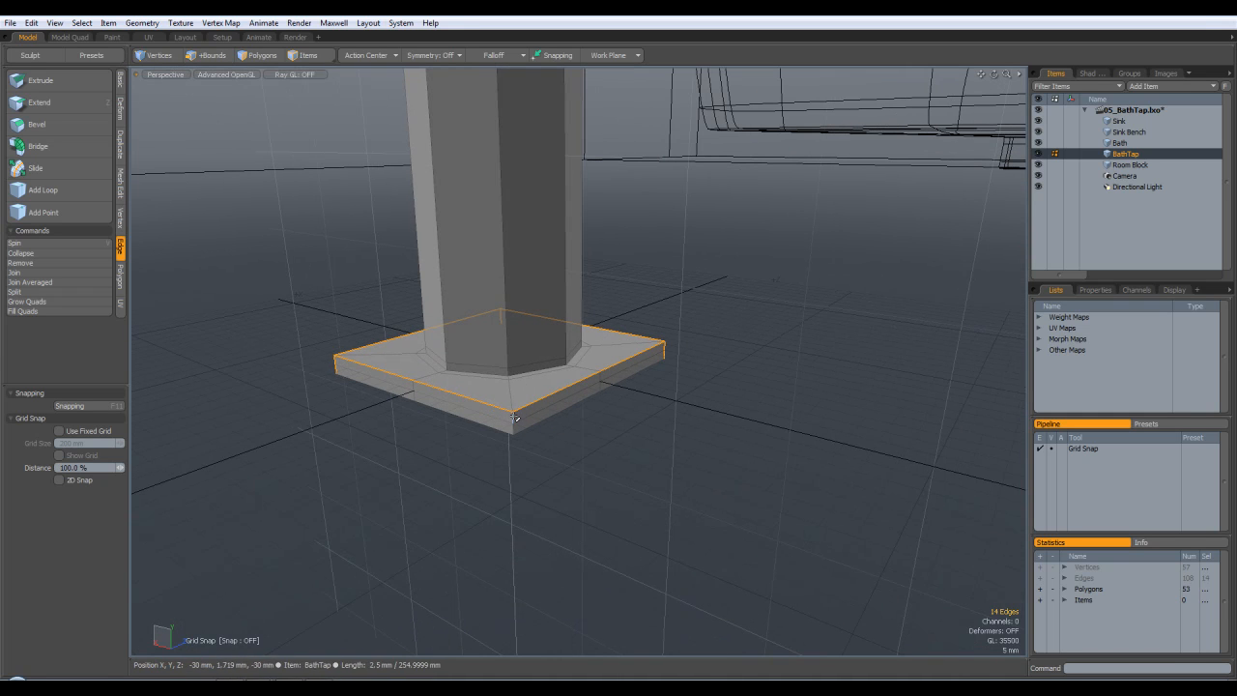
{"action": "left_click", "coordinate": [512, 430], "text": "shift"}
{"action": "left_click", "coordinate": [515, 434], "text": "shift"}
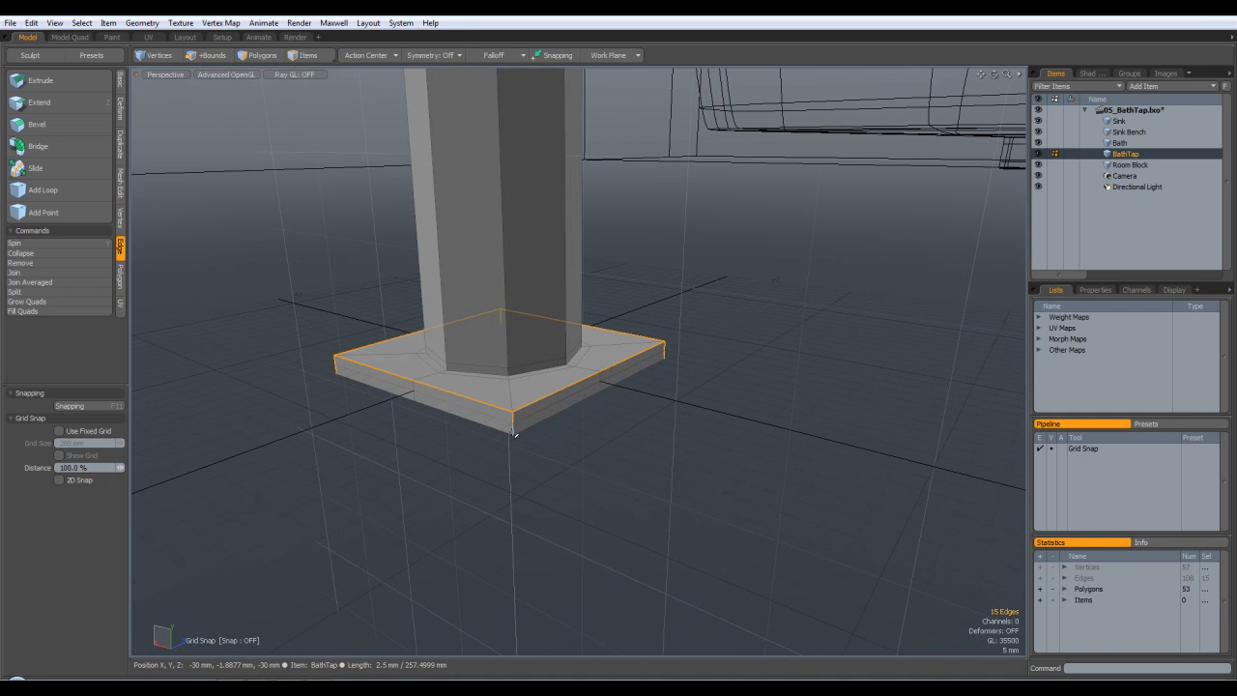
{"action": "left_click_drag", "start_coordinate": [552, 441], "coordinate": [624, 393], "text": "alt"}
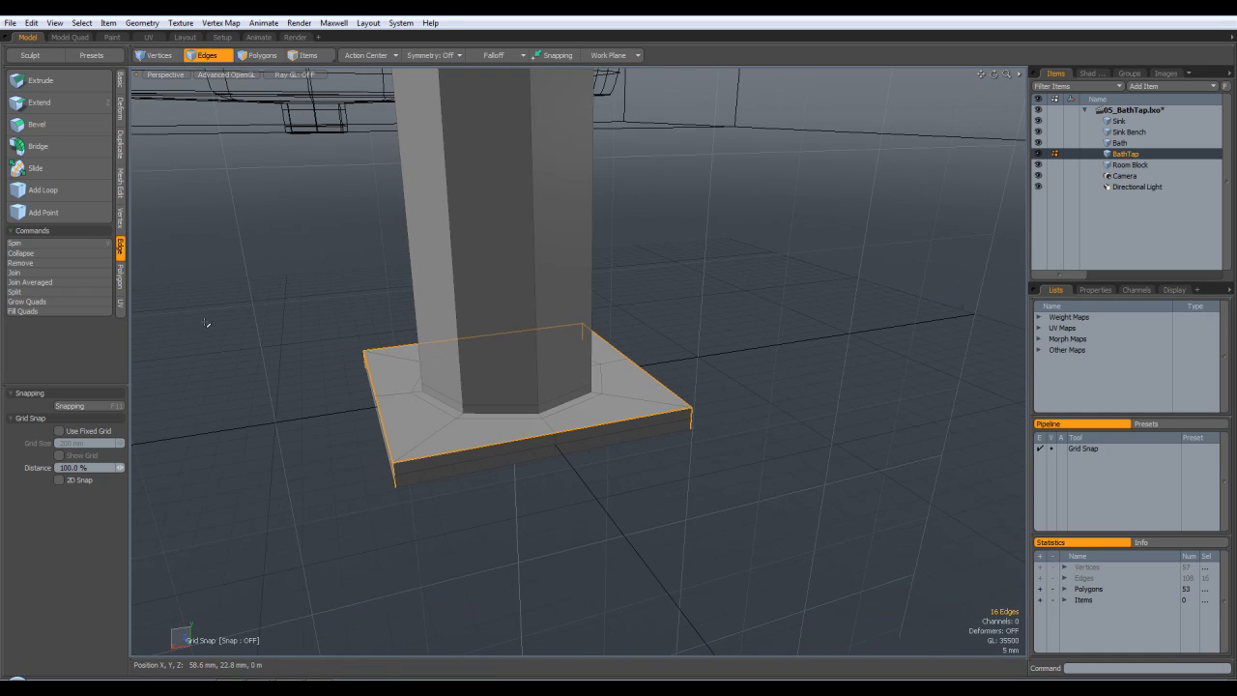
Step: Bevel the plate's selected perimeter and corner edges with an 800 um inset, and clear the selection
{"action": "key", "text": "b"}
{"action": "left_click", "coordinate": [462, 306]}
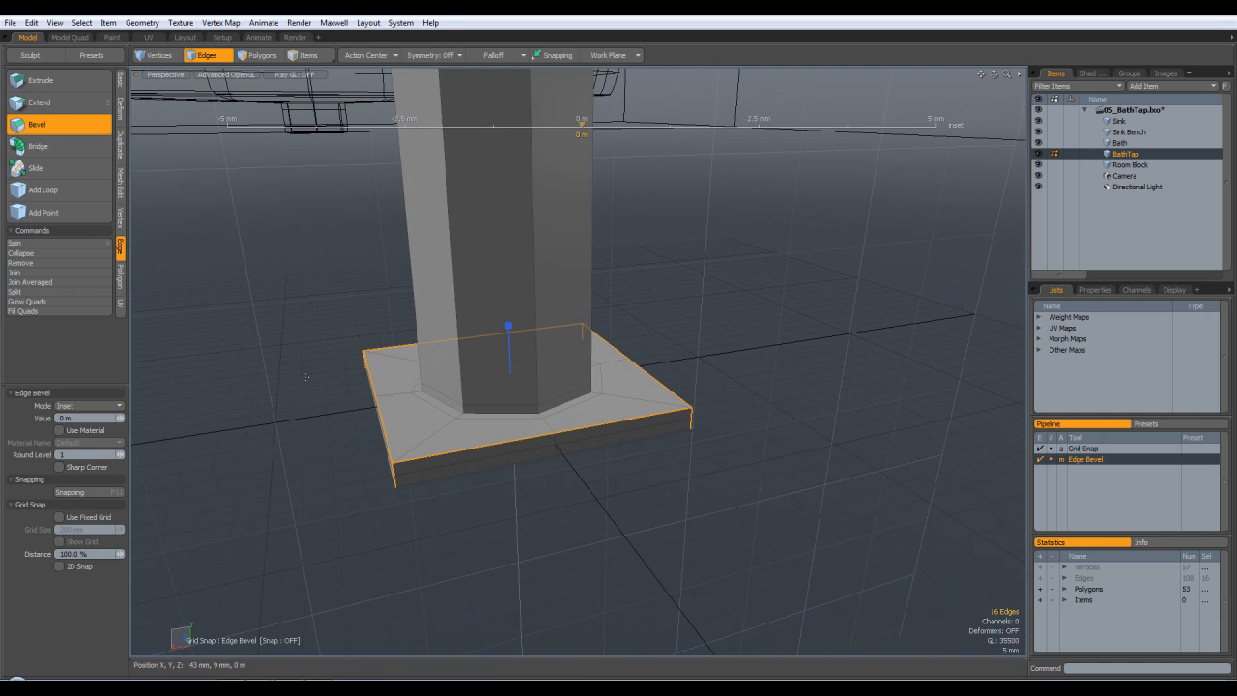
{"action": "scroll", "coordinate": [485, 379], "scroll_direction": "up", "scroll_amount": 2}
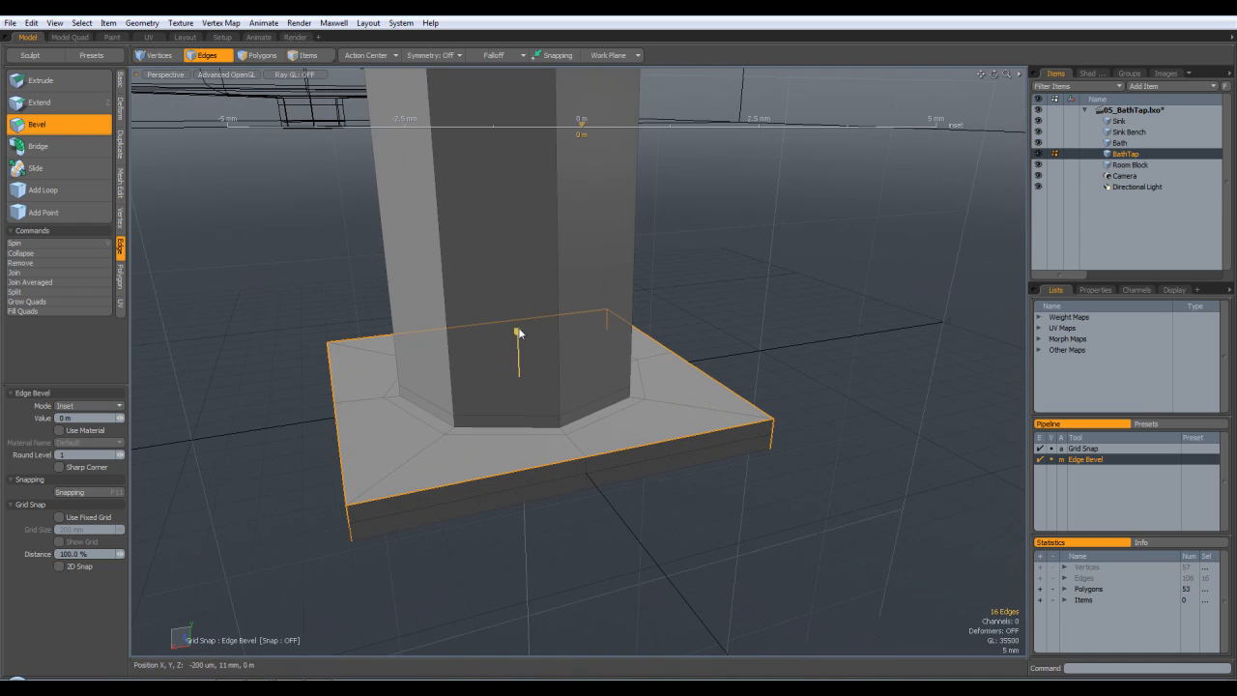
{"action": "left_click_drag", "start_coordinate": [518, 331], "coordinate": [575, 332]}
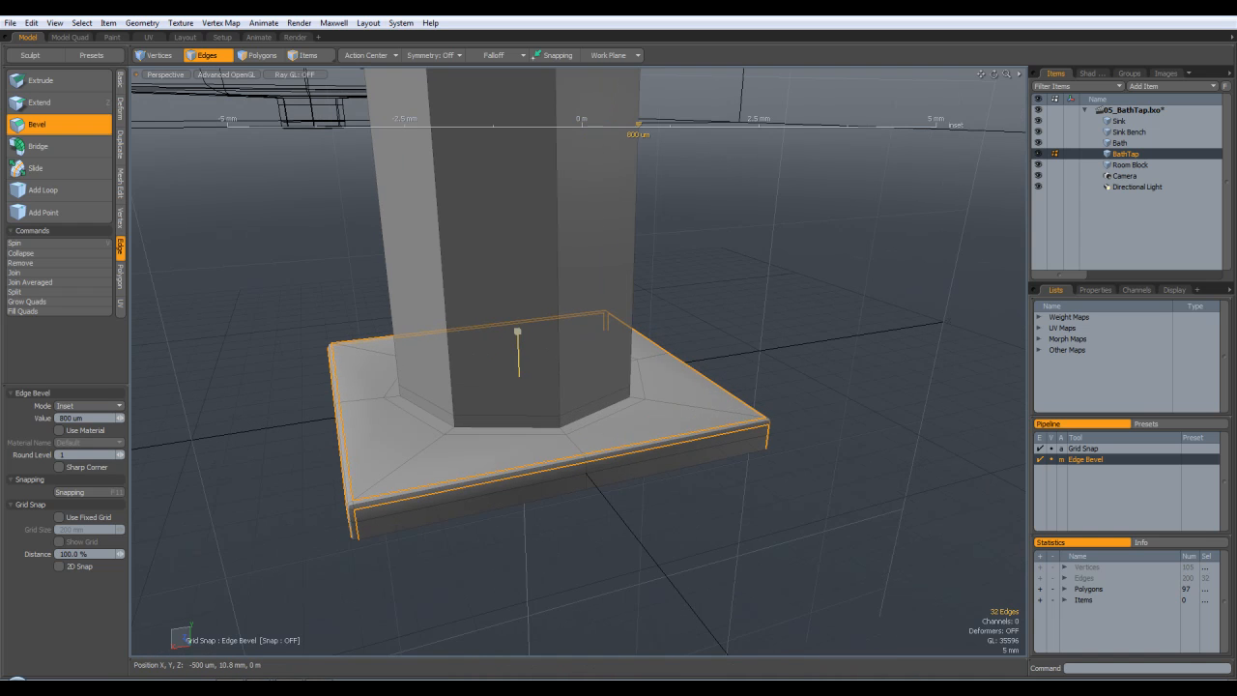
{"action": "key", "text": "Escape"}
Step: Select the polygons on the base plate's underside and delete them
{"action": "key", "text": "Tab"}
{"action": "left_click_drag", "start_coordinate": [663, 571], "coordinate": [665, 342], "text": "alt"}
{"action": "key", "text": "Tab"}
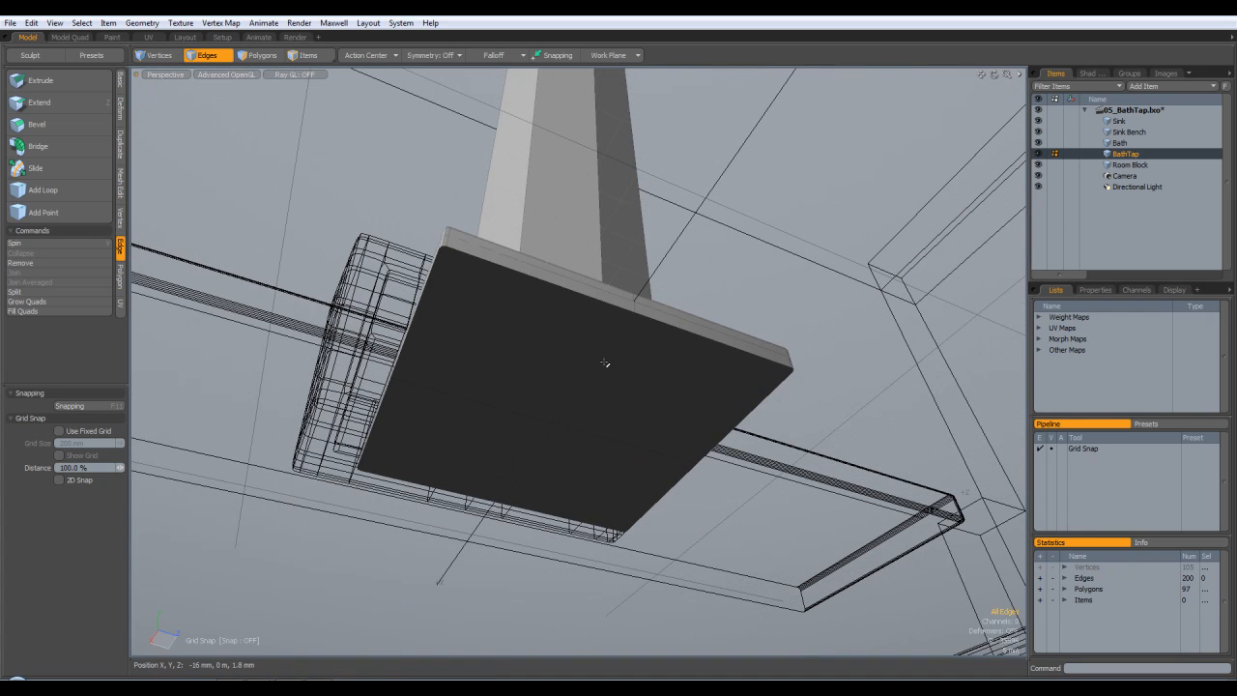
{"action": "left_click", "coordinate": [259, 55]}
{"action": "mouse_move", "coordinate": [500, 338]}
{"action": "left_mouse_down"}
{"action": "mouse_move", "coordinate": [616, 417]}
{"action": "mouse_move", "coordinate": [497, 399]}
{"action": "left_mouse_up"}
{"action": "key", "text": "Delete"}
Step: Preview the whole tap body with subdivision smoothing, inspect the plate and cylinder, and restore the faceted mesh
{"action": "key", "text": "Tab"}
{"action": "left_click_drag", "start_coordinate": [567, 270], "coordinate": [641, 334], "text": "alt"}
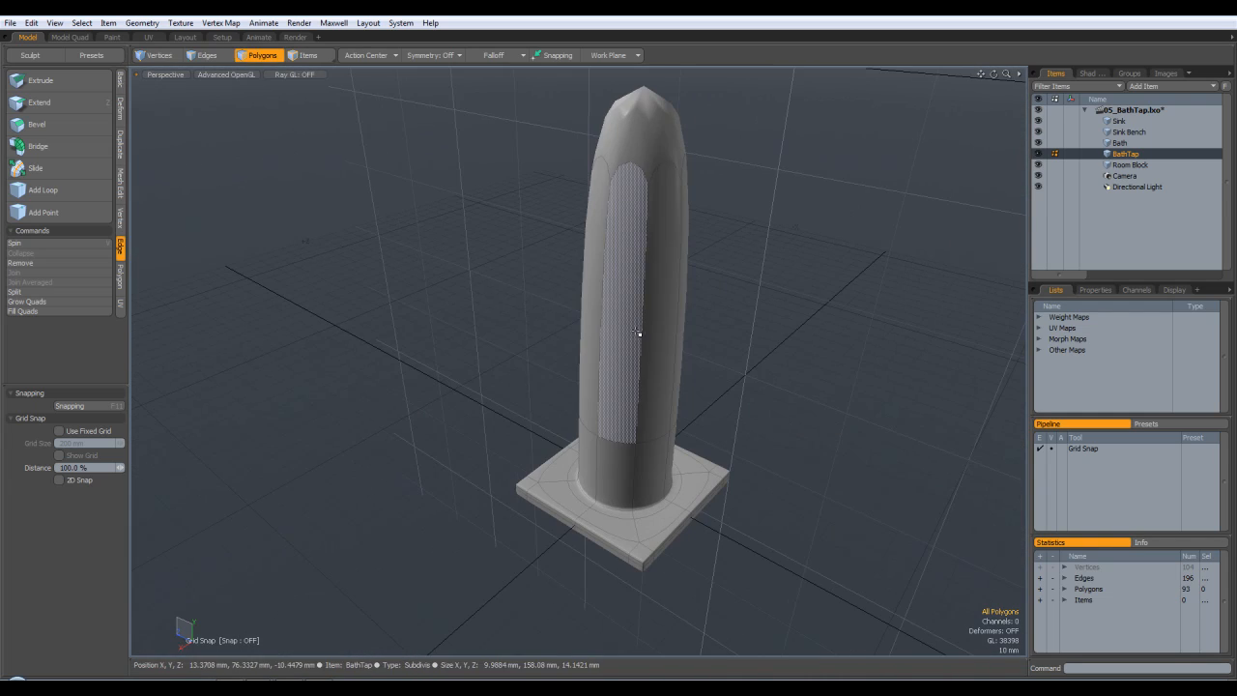
{"action": "key", "text": "Caps_Lock"}
{"action": "key", "text": "Caps_Lock"}
{"action": "key", "text": "Tab"}
{"action": "left_click_drag", "start_coordinate": [725, 232], "coordinate": [764, 311], "text": "alt"}
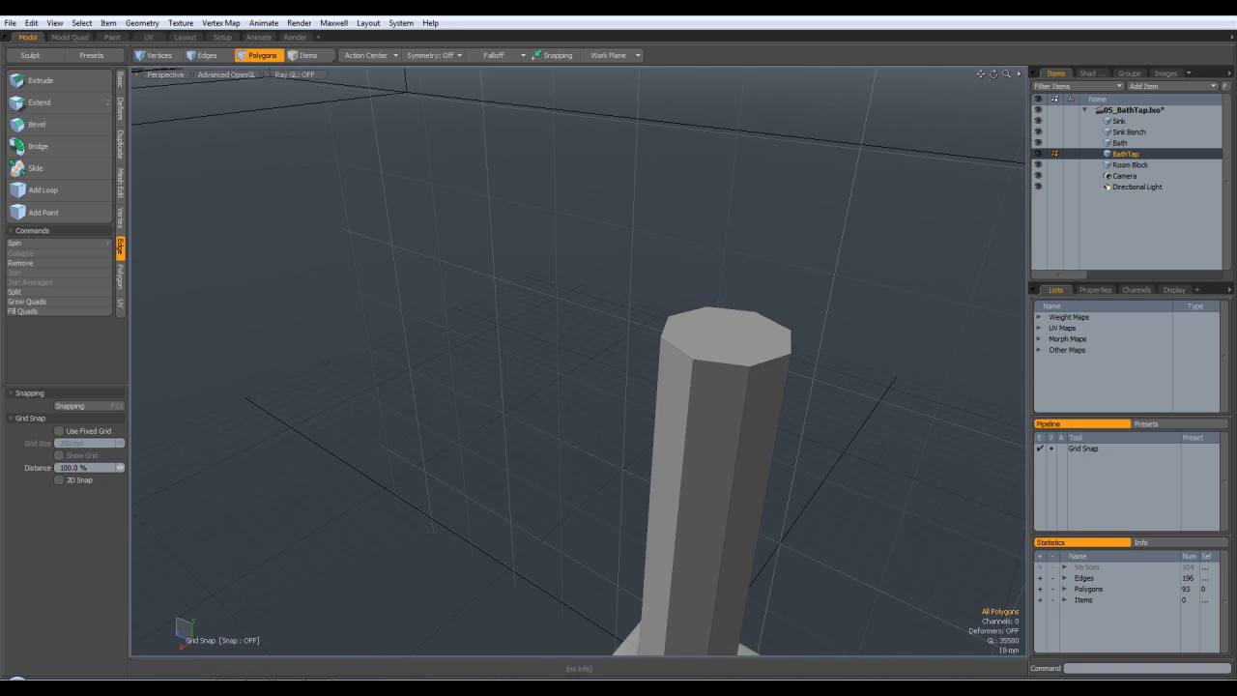
Step: Examine the spout's shape above the cylinder in the Taps reference photo, and close the photo
{"action": "left_click", "coordinate": [255, 666]}
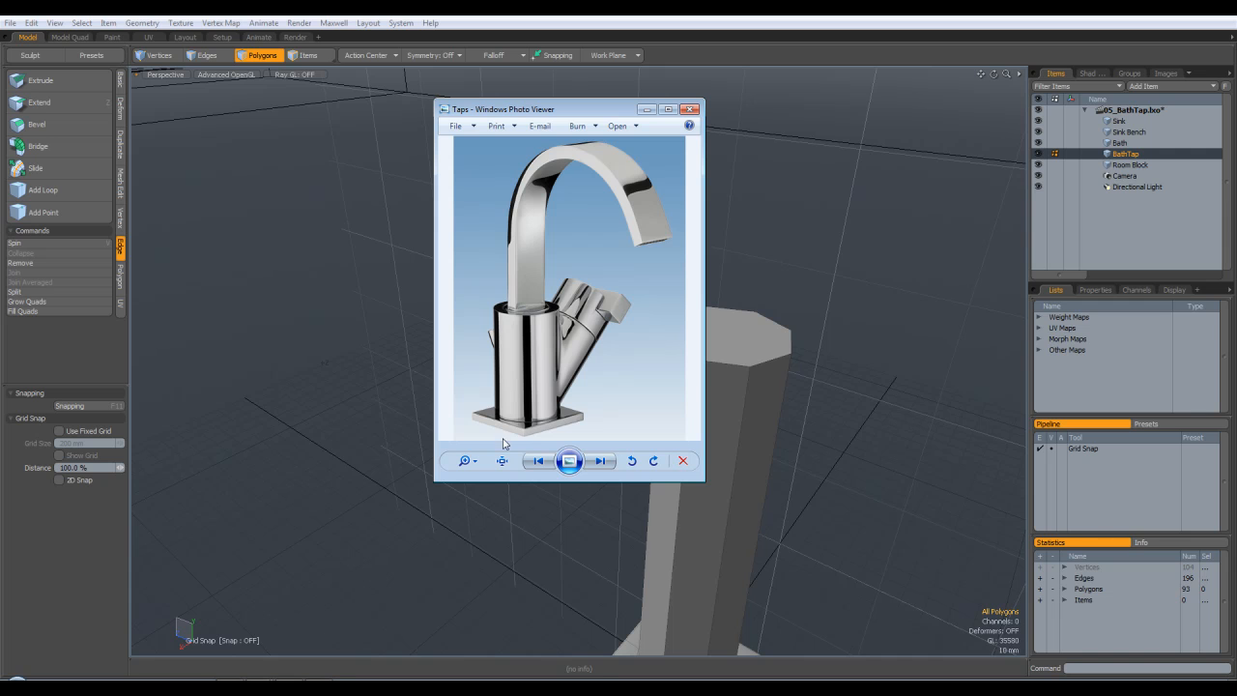
{"action": "left_click", "coordinate": [690, 110]}
{"action": "left_click_drag", "start_coordinate": [775, 265], "coordinate": [698, 307], "text": "alt"}
{"action": "key", "text": "Caps_Lock"}
{"action": "key", "text": "Caps_Lock"}
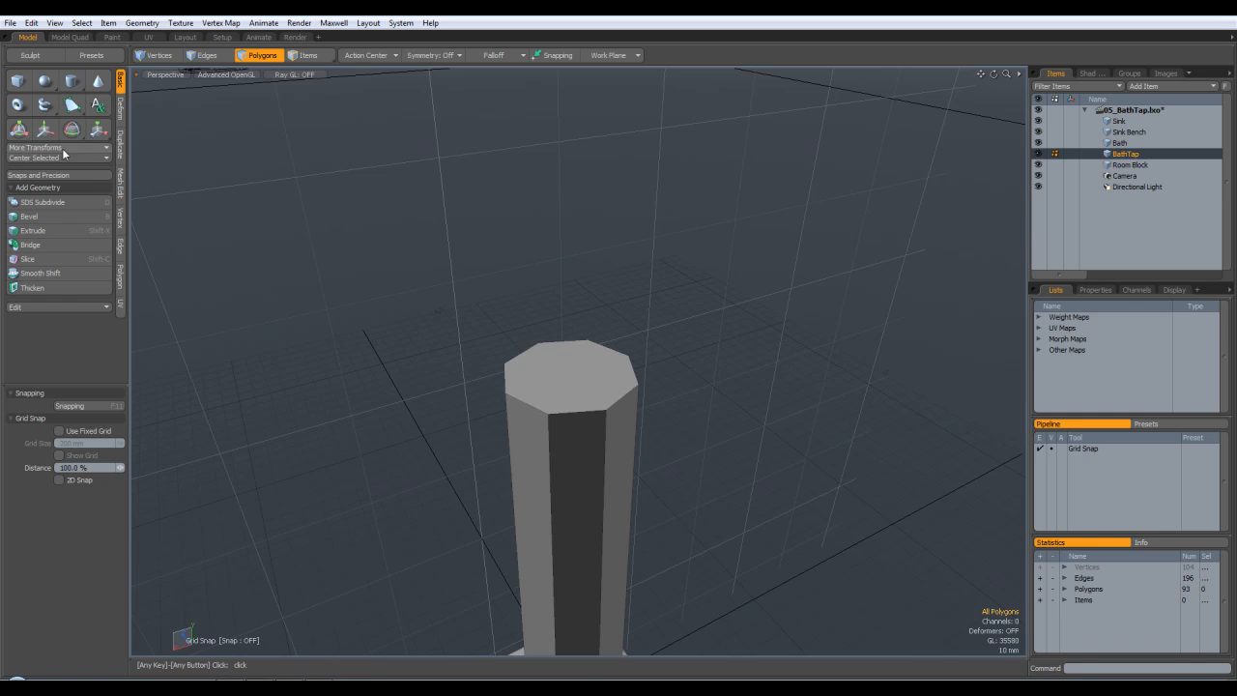
Step: Draw a flat rectangular Cube primitive about 18.4 by 6.4 mm over the middle of the cylinder in the top view
{"action": "left_click", "coordinate": [16, 83]}
{"action": "key", "text": "KP_1"}
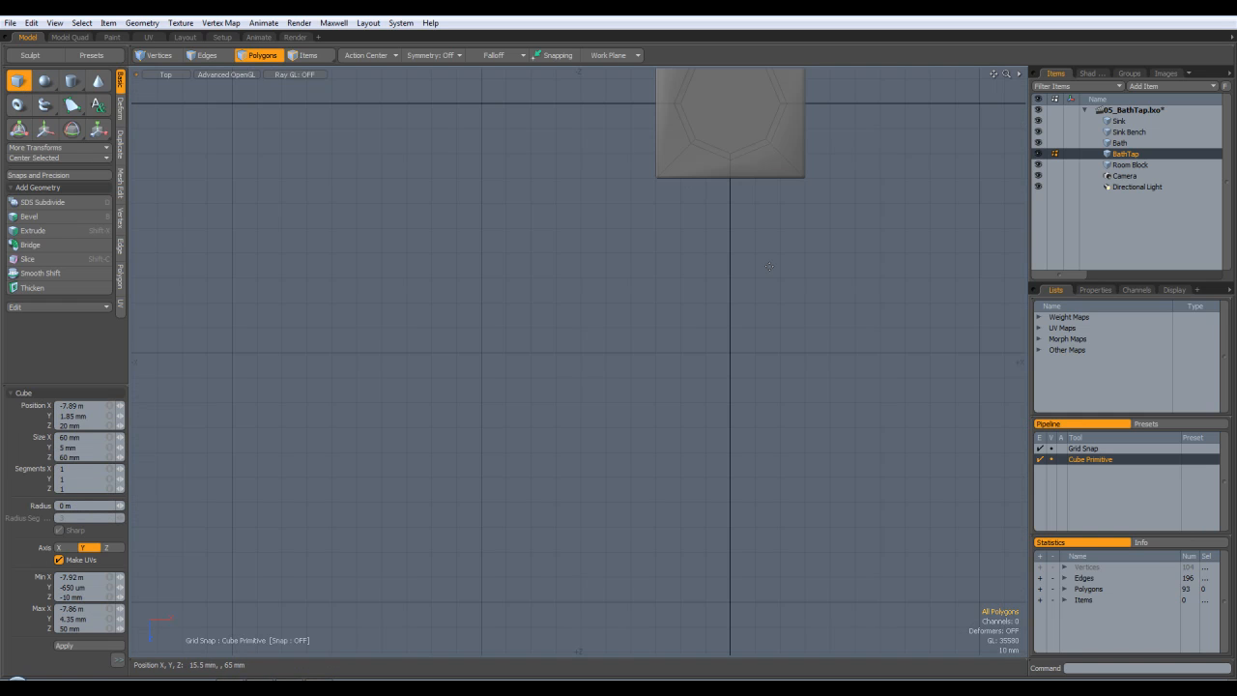
{"action": "key", "text": "ctrl+space"}
{"action": "left_click", "coordinate": [788, 233]}
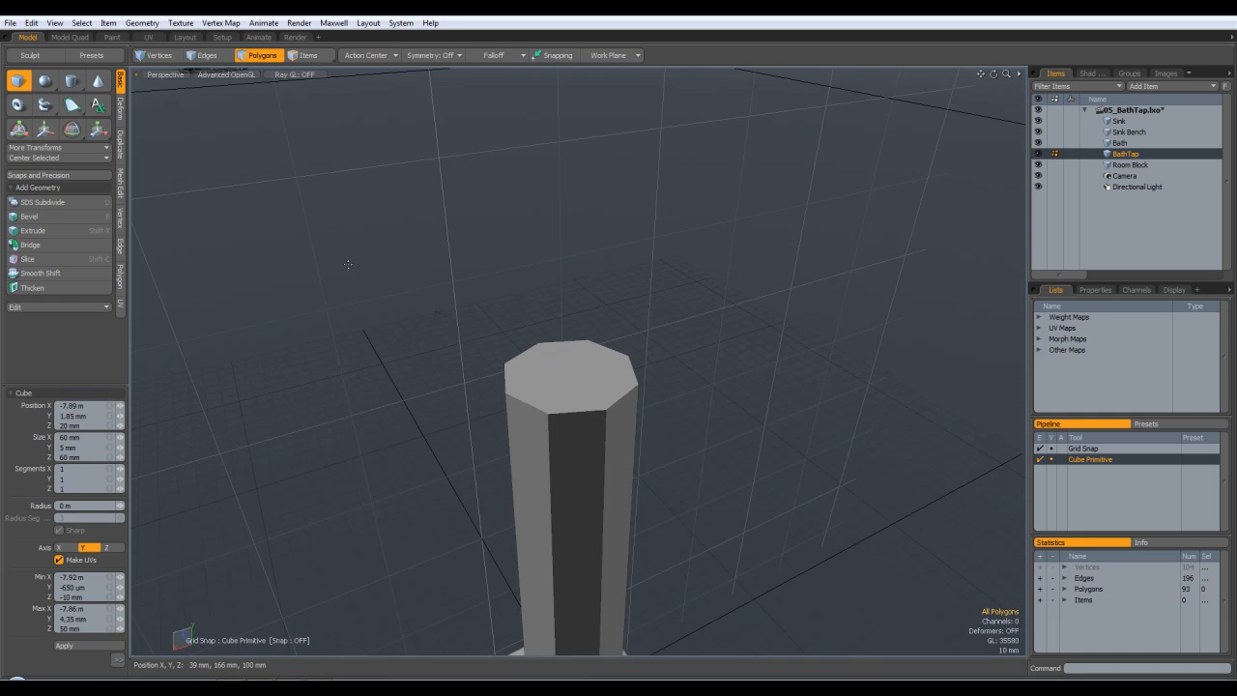
{"action": "key", "text": "KP_1"}
{"action": "left_click_drag", "start_coordinate": [917, 196], "coordinate": [793, 348], "text": "alt"}
{"action": "scroll", "coordinate": [700, 262], "scroll_direction": "up", "scroll_amount": 3}
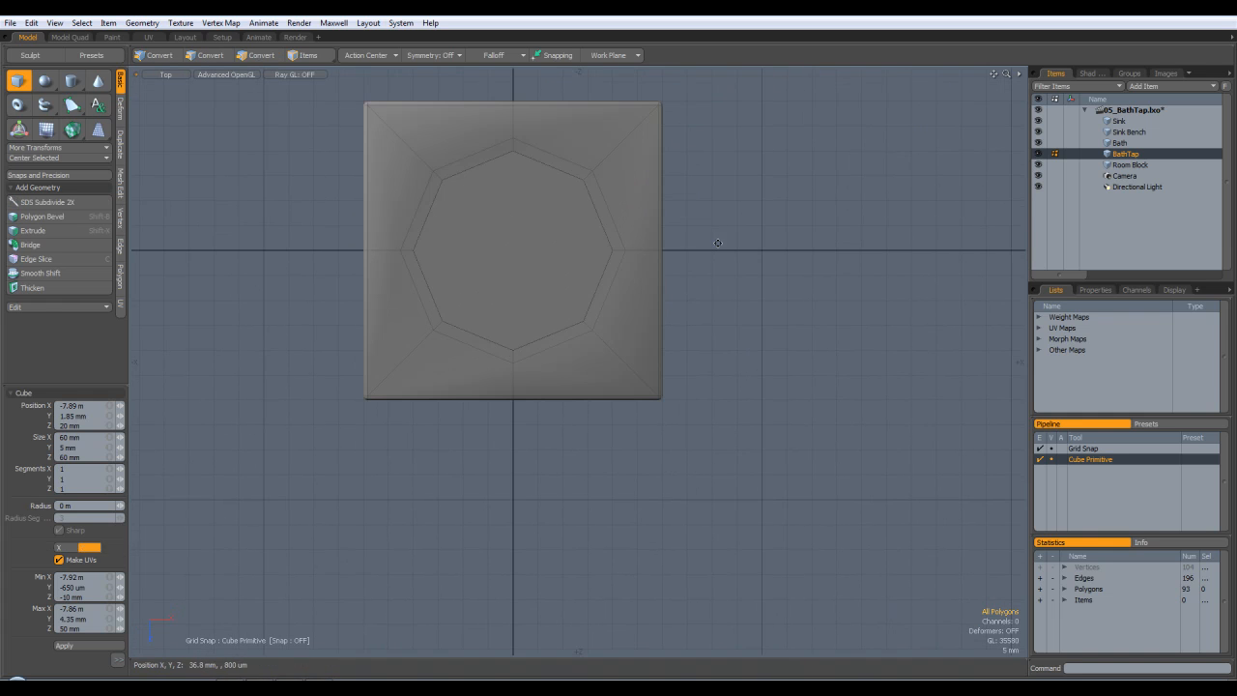
{"action": "left_click_drag", "start_coordinate": [700, 262], "coordinate": [778, 276], "text": "alt"}
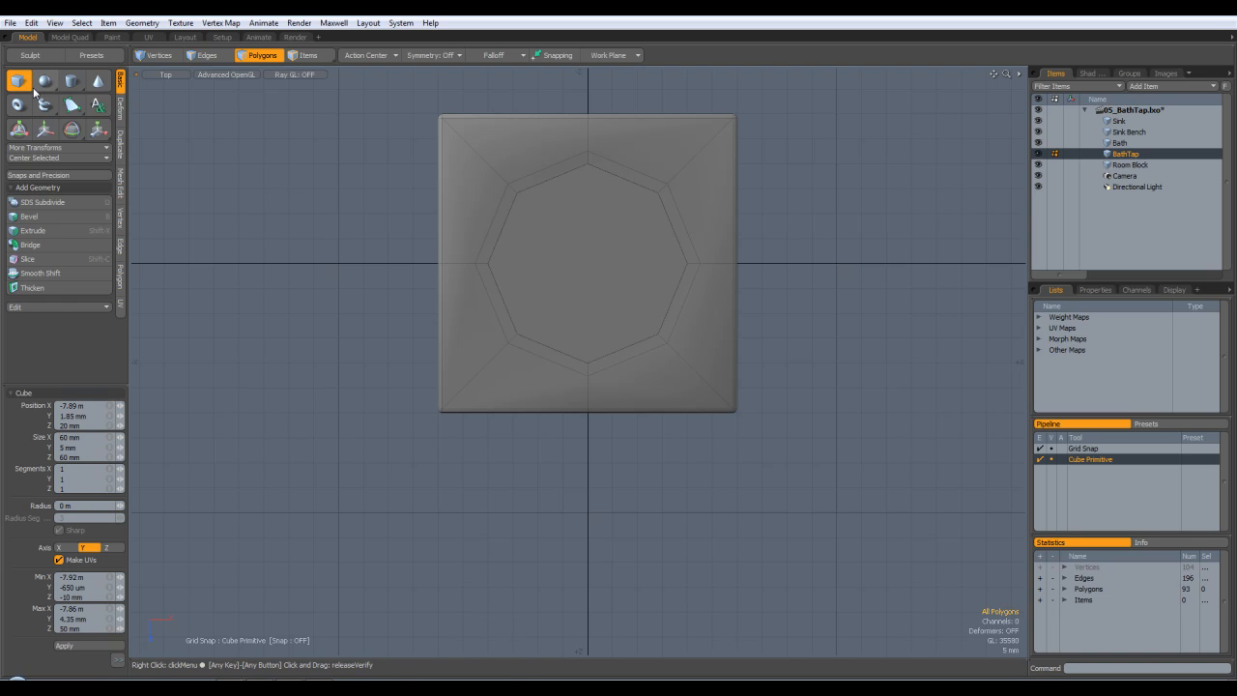
{"action": "left_click", "coordinate": [582, 277]}
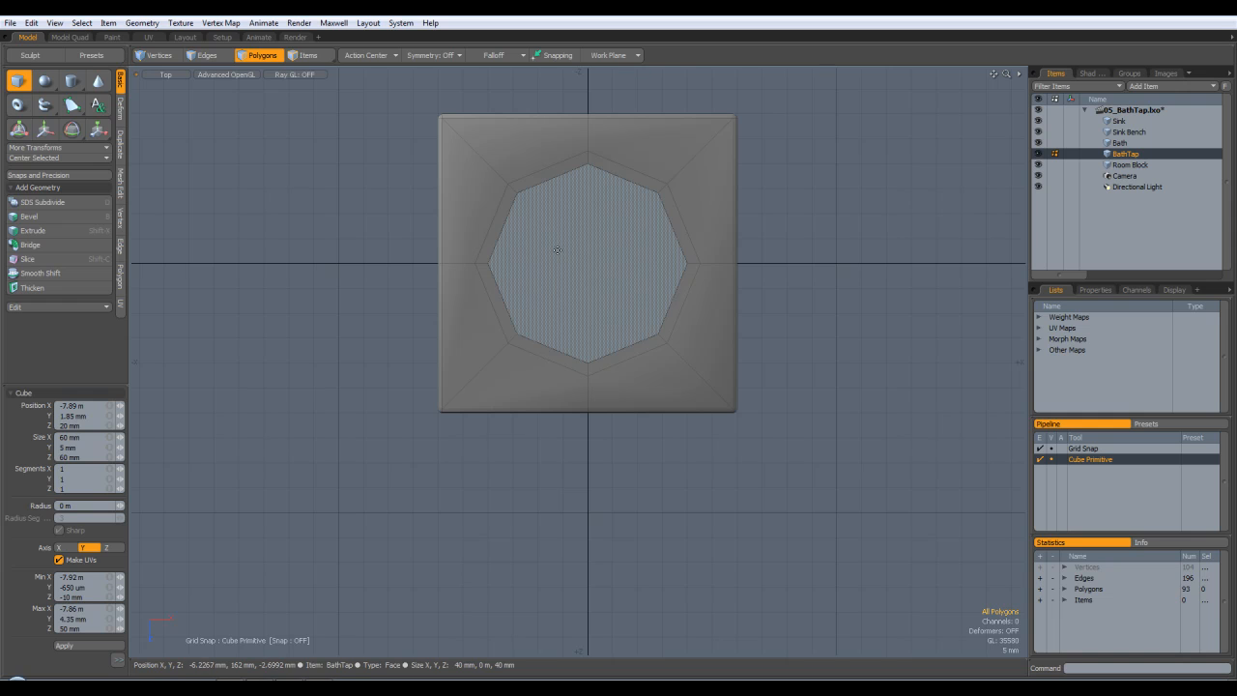
{"action": "left_click_drag", "start_coordinate": [551, 247], "coordinate": [624, 273]}
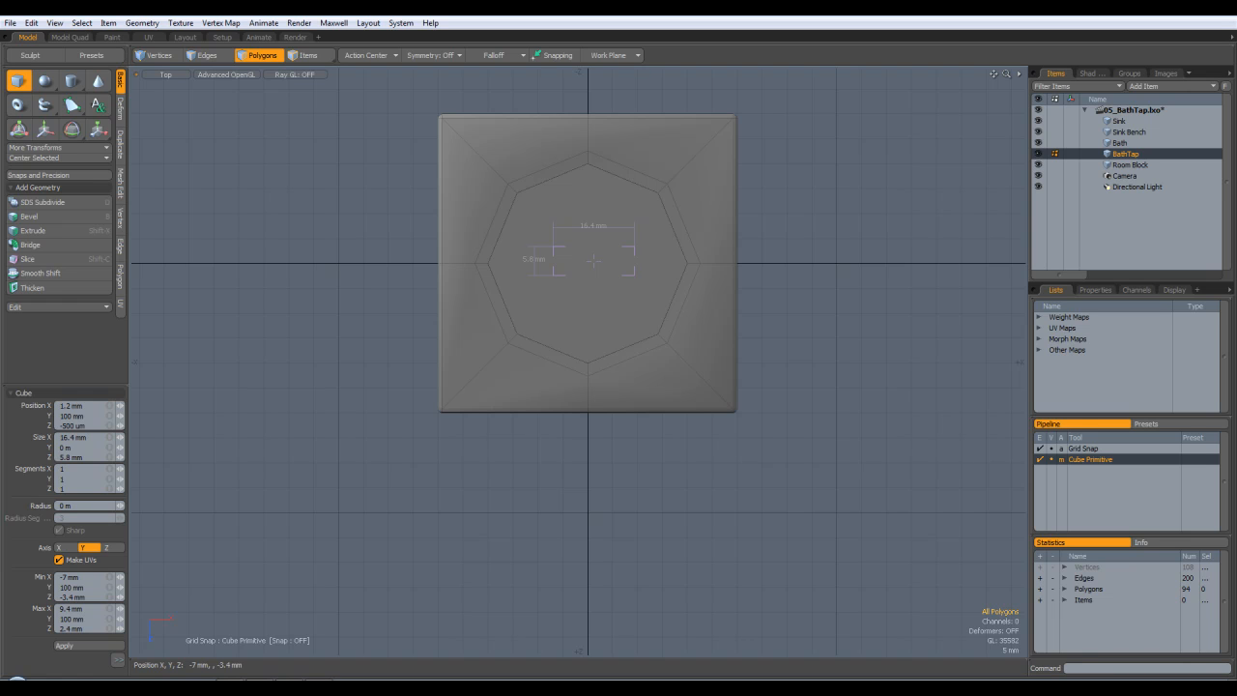
{"action": "left_click_drag", "start_coordinate": [639, 275], "coordinate": [643, 277]}
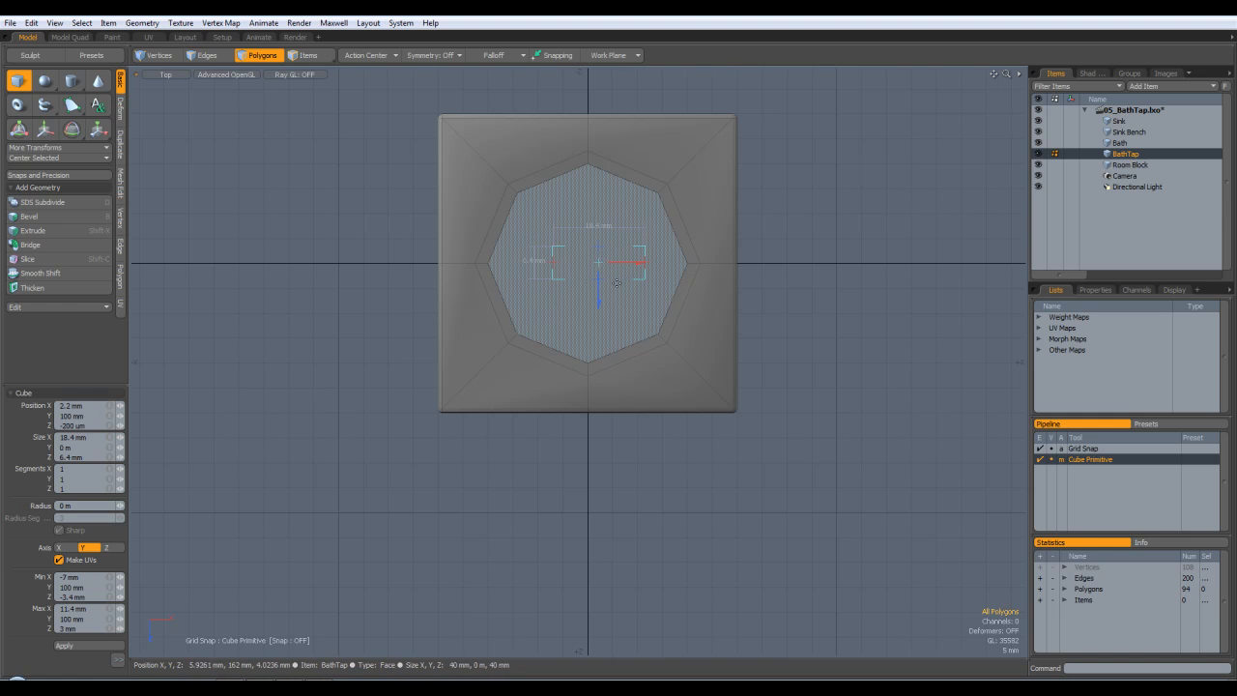
Step: Extend the cube upward to a height of about 221.2 mm in the perspective view and finish the primitive
{"action": "key", "text": "ctrl+space"}
{"action": "left_click", "coordinate": [650, 265]}
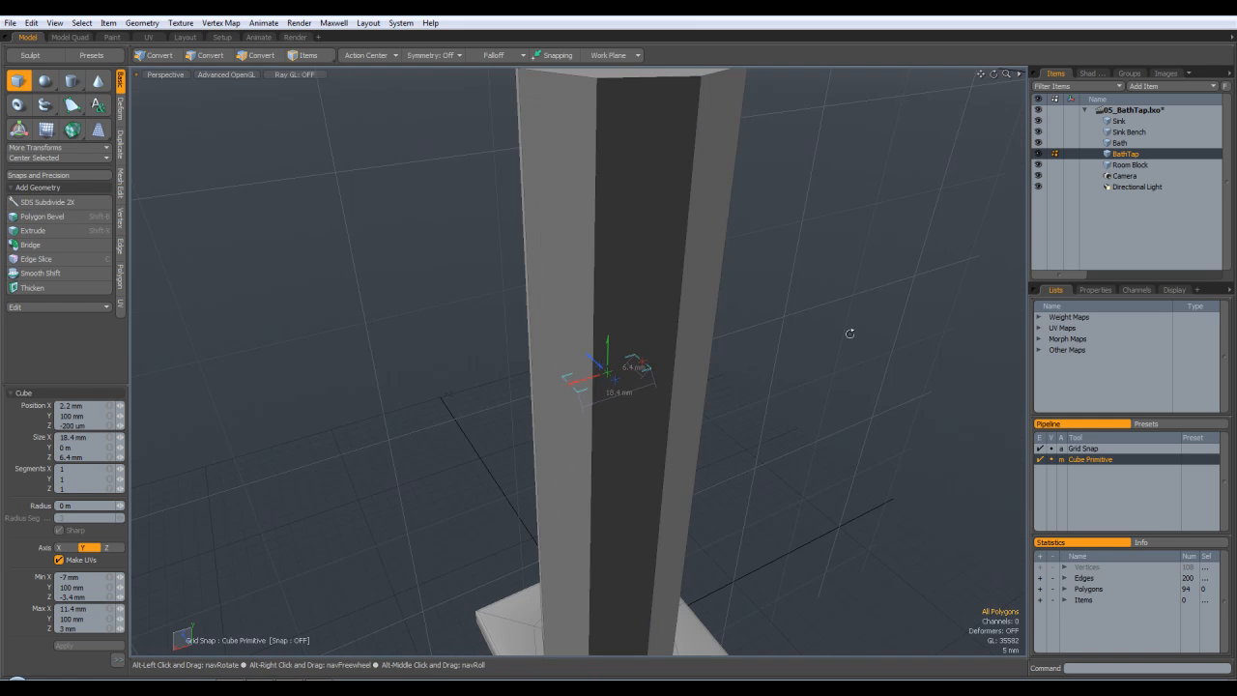
{"action": "left_click_drag", "start_coordinate": [607, 365], "coordinate": [606, 230]}
{"action": "scroll", "coordinate": [741, 243], "scroll_direction": "down", "scroll_amount": 8}
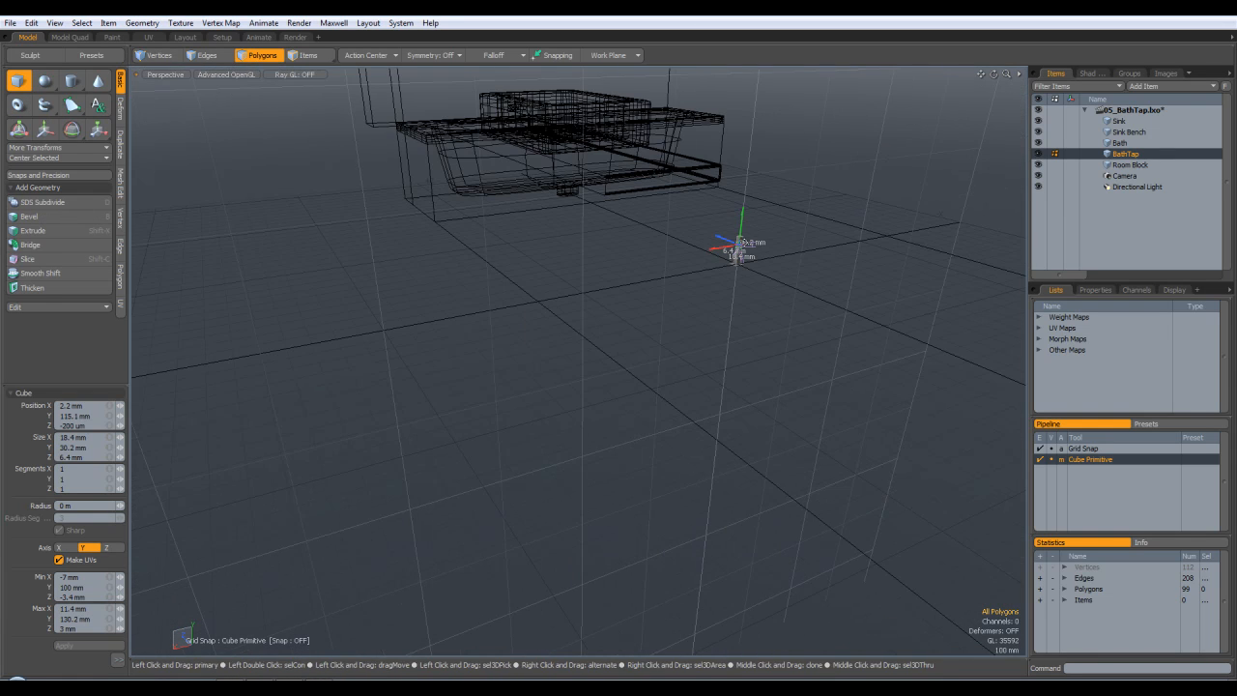
{"action": "scroll", "coordinate": [783, 234], "scroll_direction": "up", "scroll_amount": 7}
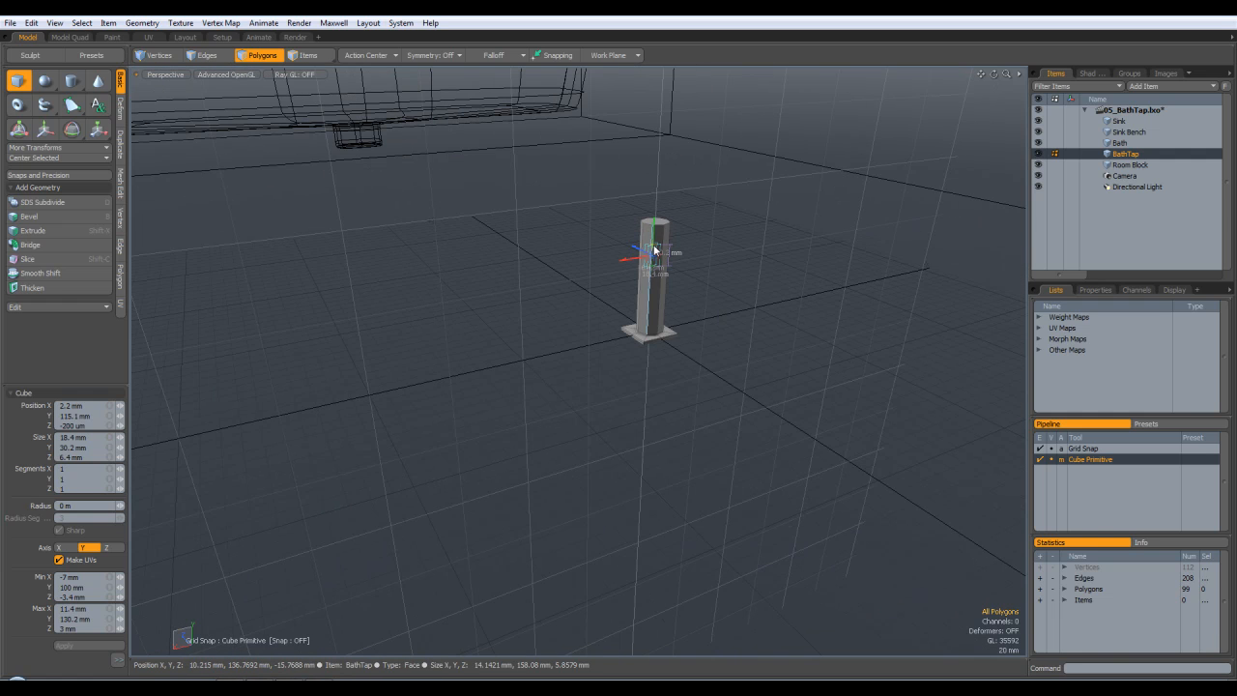
{"action": "left_click_drag", "start_coordinate": [654, 250], "coordinate": [706, 170]}
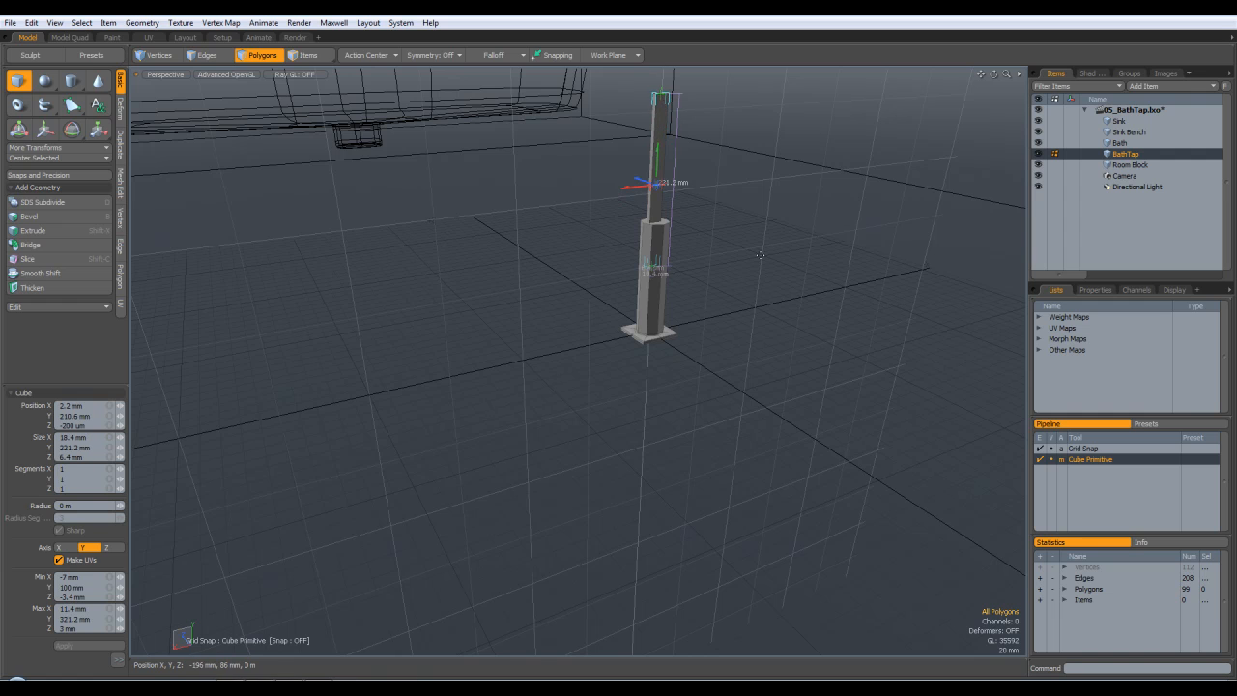
{"action": "key", "text": "space"}
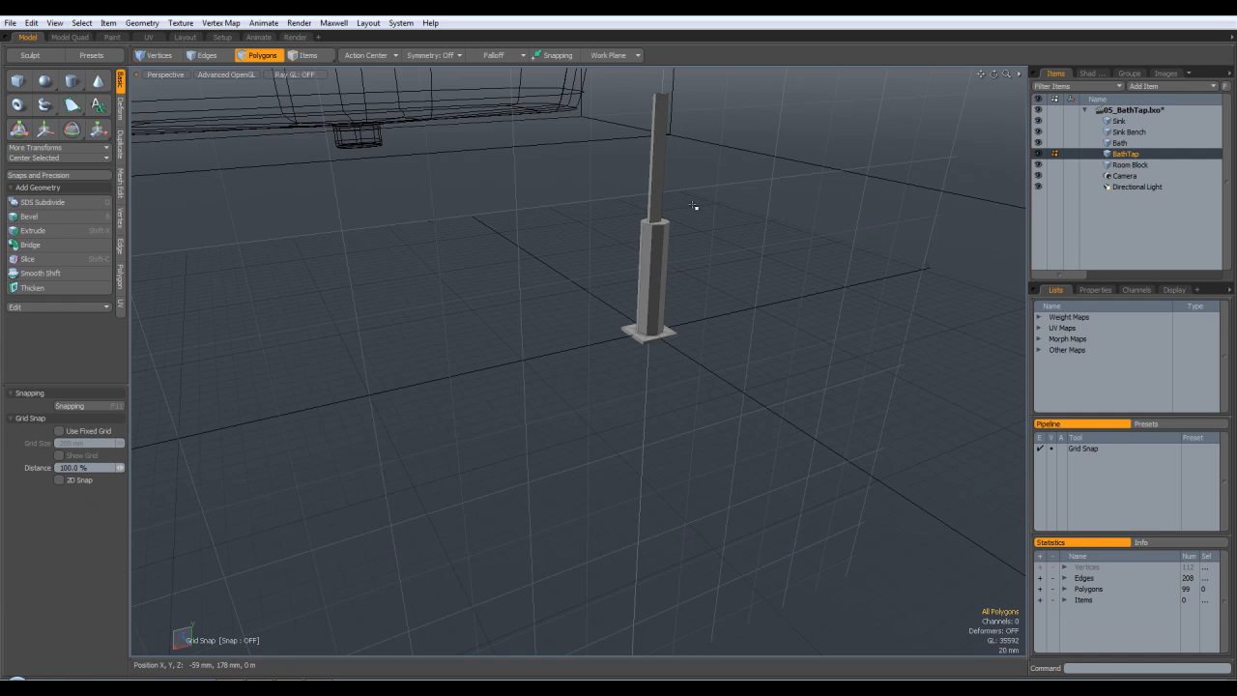
Step: Select all polygons of the tall bar and center them on all axes
{"action": "key", "text": "KP_1"}
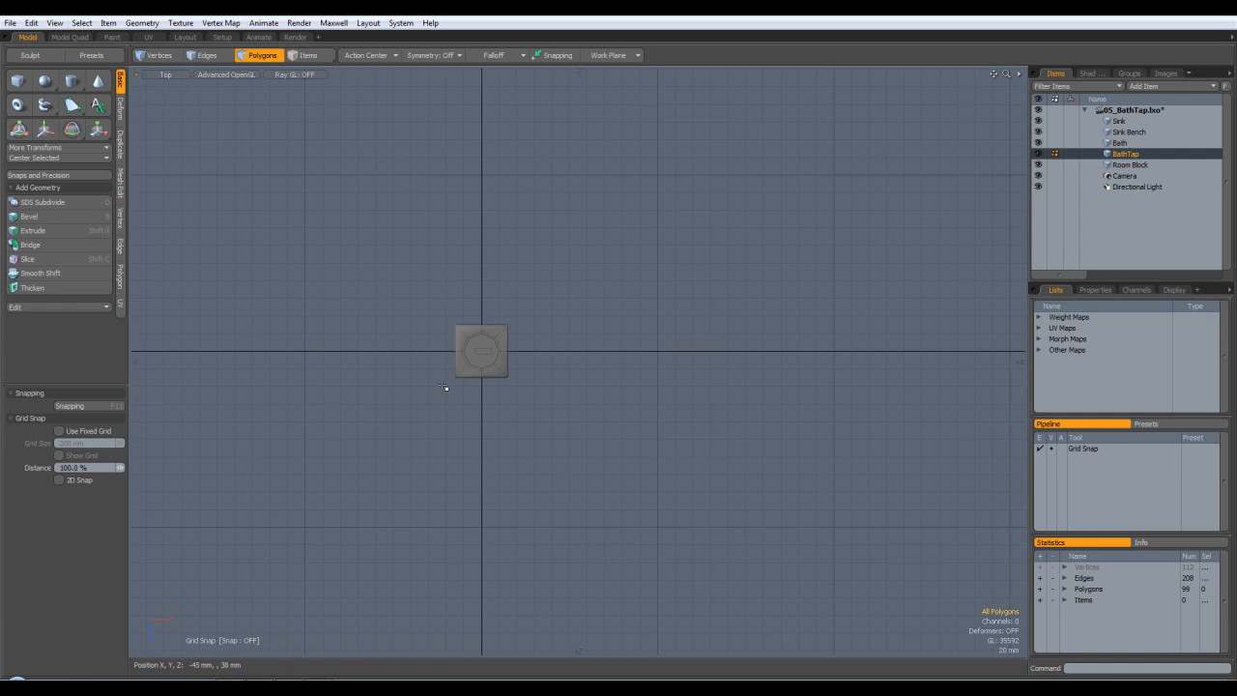
{"action": "scroll", "coordinate": [498, 353], "scroll_direction": "up", "scroll_amount": 5}
{"action": "double_click", "coordinate": [425, 328]}
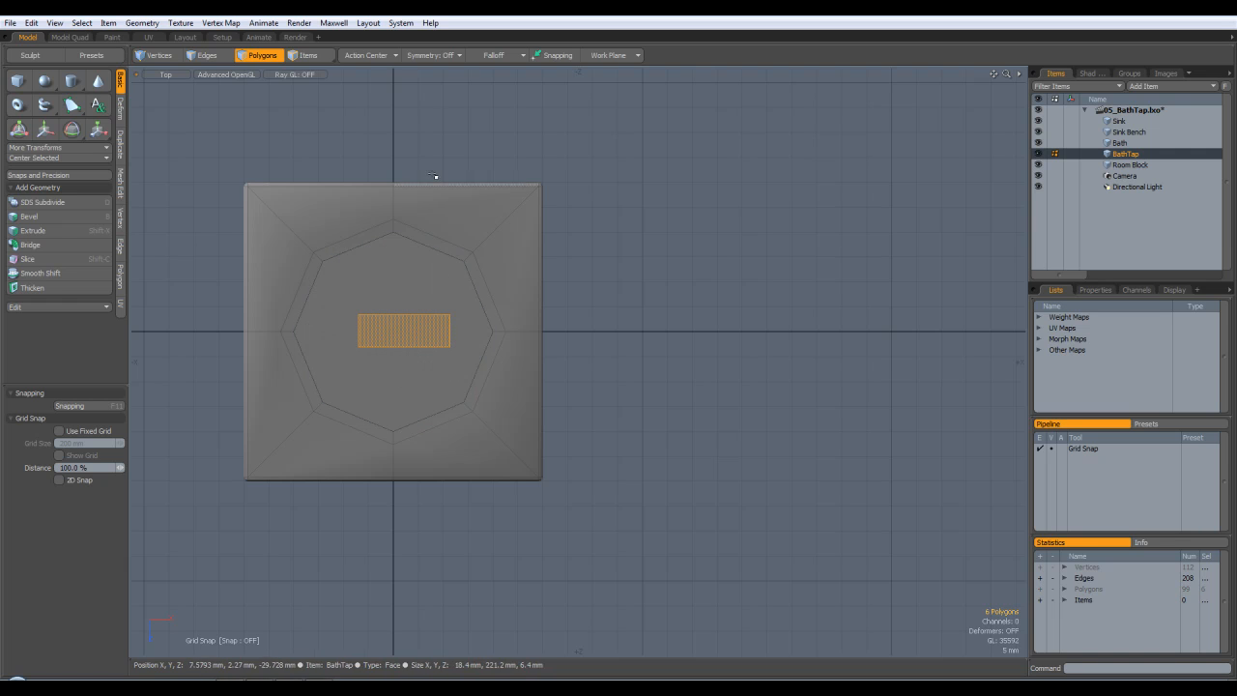
{"action": "left_click", "coordinate": [41, 158]}
{"action": "left_click", "coordinate": [54, 167]}
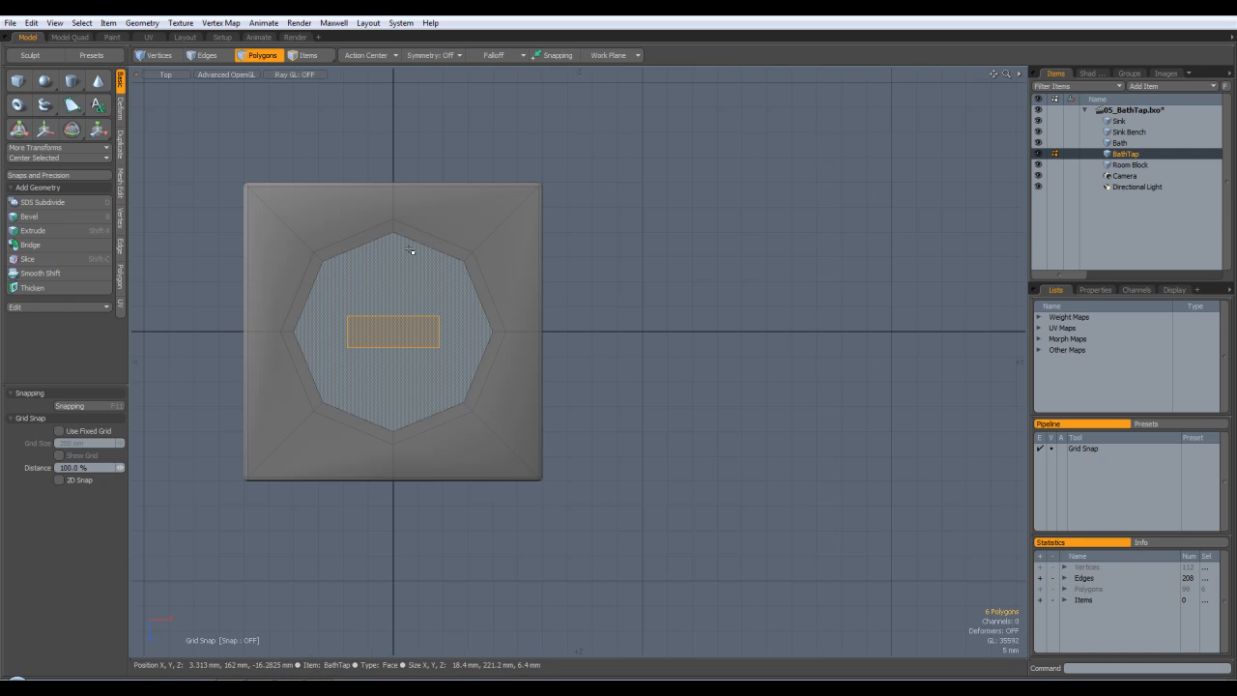
Step: Move the bar up about 273.5 mm in the front view, then lower it about 600 um onto the cylinder's top
{"action": "key", "text": "KP_2"}
{"action": "scroll", "coordinate": [584, 287], "scroll_direction": "down", "scroll_amount": 5}
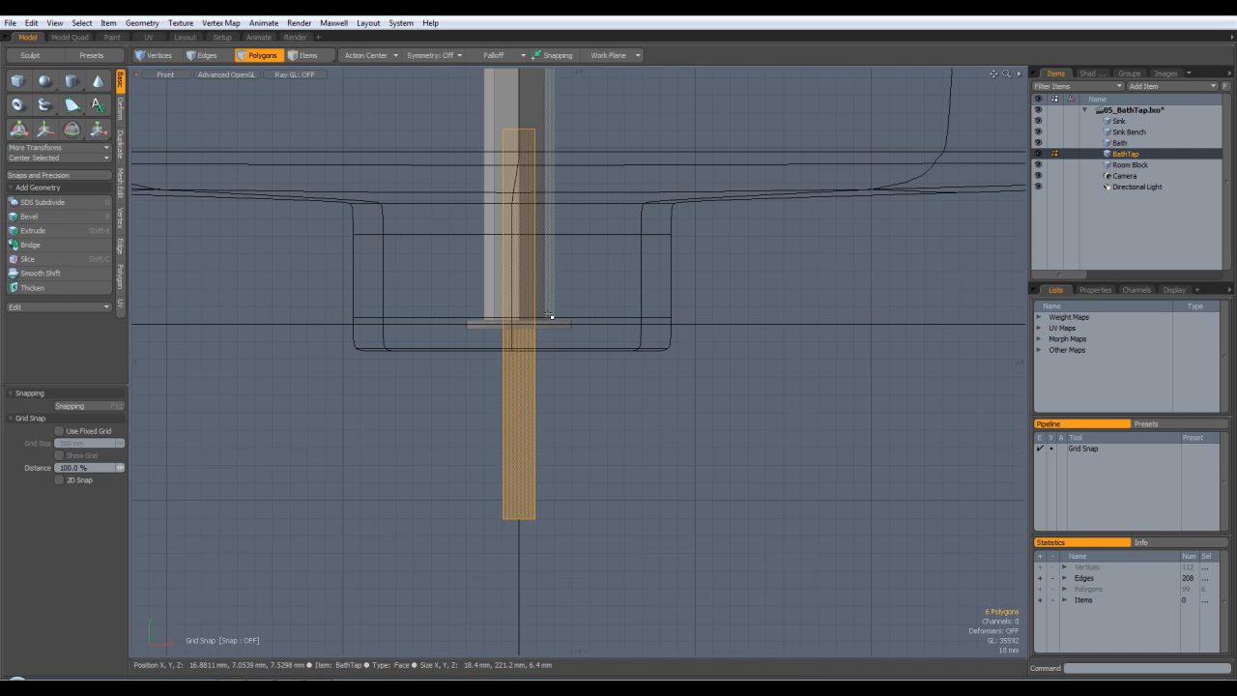
{"action": "key", "text": "w"}
{"action": "left_click_drag", "start_coordinate": [531, 278], "coordinate": [553, 10], "text": "alt+shift"}
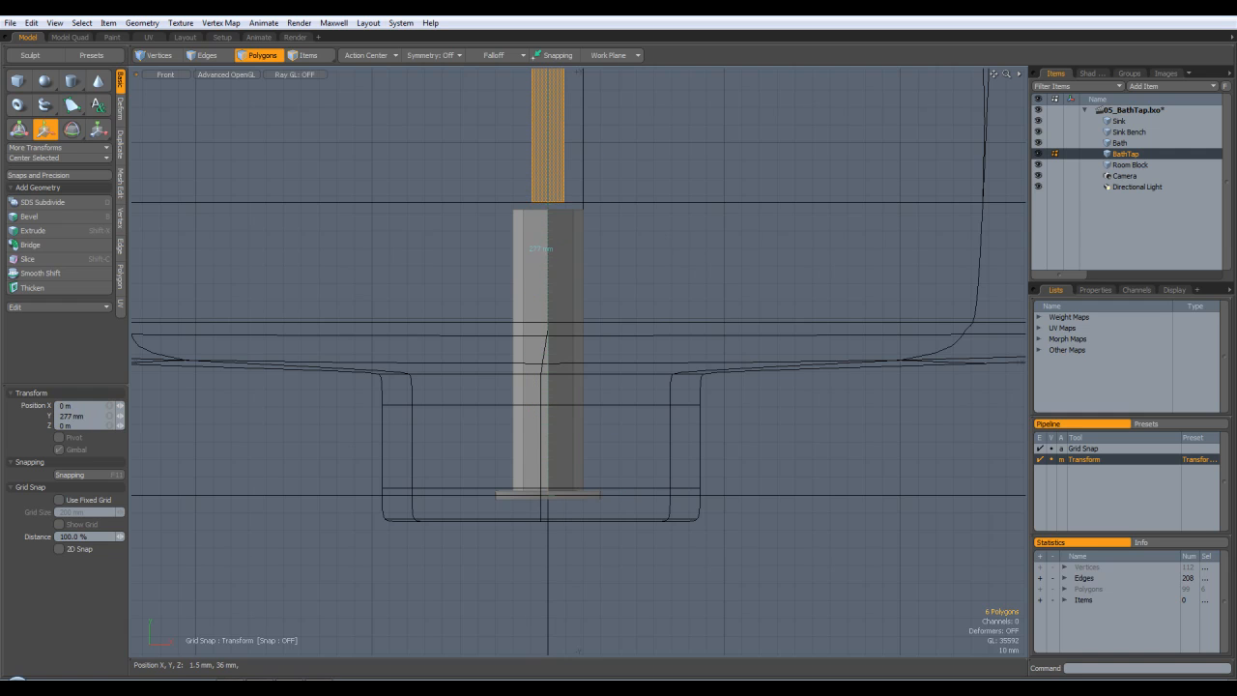
{"action": "scroll", "coordinate": [579, 254], "scroll_direction": "up", "scroll_amount": 5}
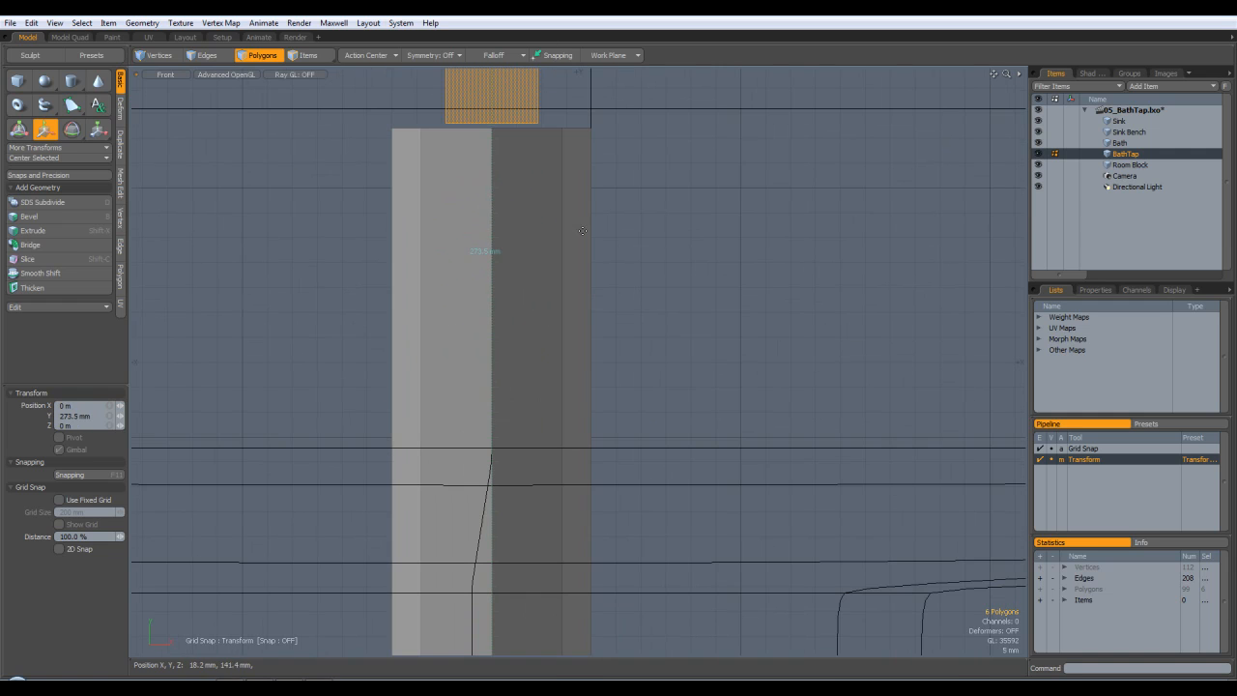
{"action": "left_click", "coordinate": [553, 83]}
{"action": "left_click_drag", "start_coordinate": [548, 94], "coordinate": [549, 97]}
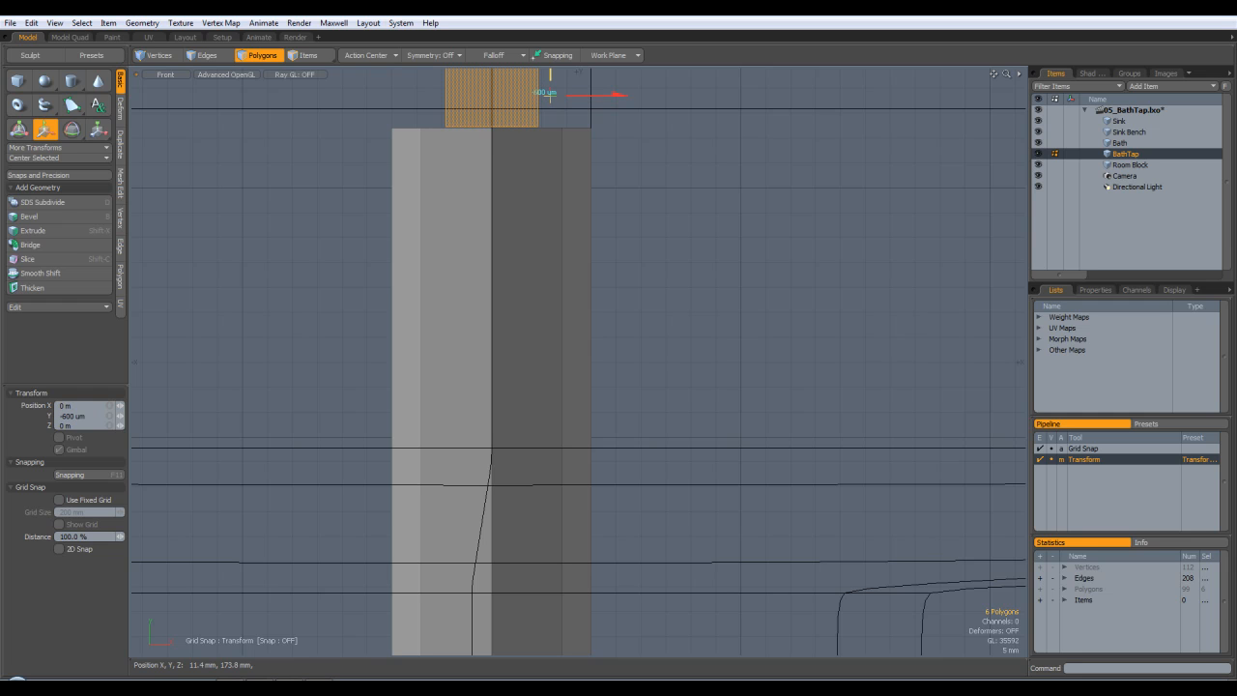
{"action": "key", "text": "q"}
Step: Subdivide all polygons of the tall bar once with the Faceted method
{"action": "left_click", "coordinate": [685, 219]}
{"action": "left_click_drag", "start_coordinate": [609, 123], "coordinate": [818, 384], "text": "alt+shift"}
{"action": "key", "text": "ctrl+space"}
{"action": "left_click", "coordinate": [678, 256]}
{"action": "double_click", "coordinate": [604, 300]}
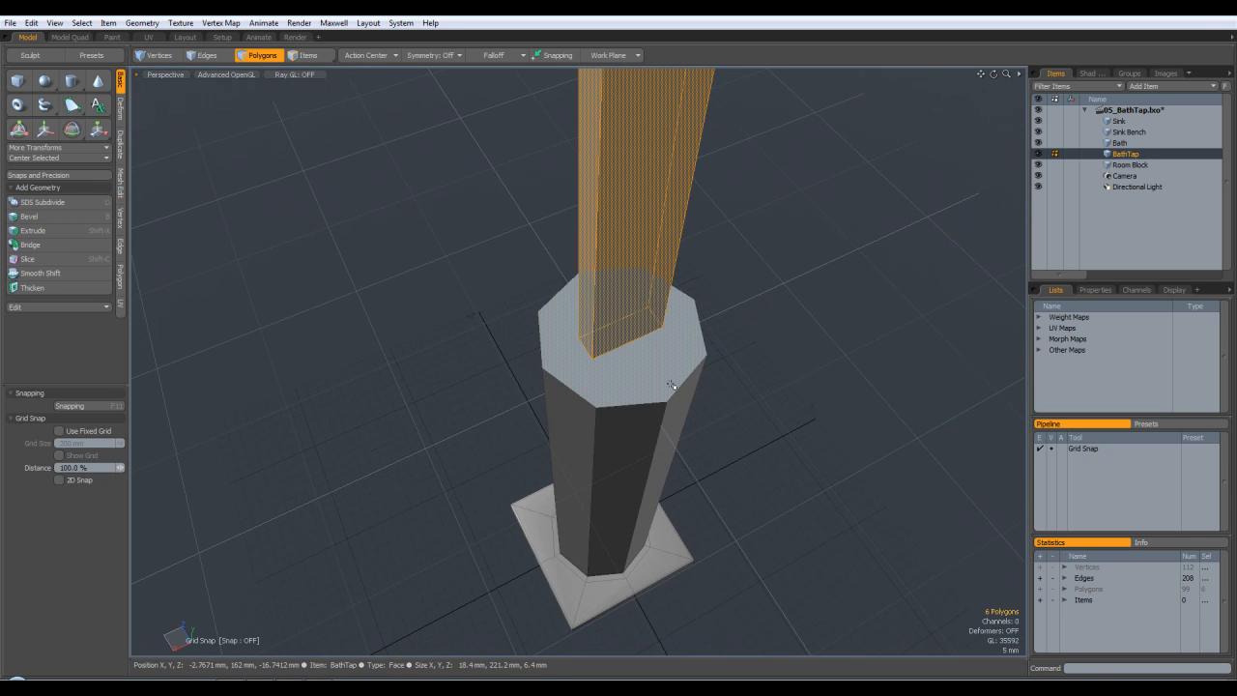
{"action": "key", "text": "shift+d"}
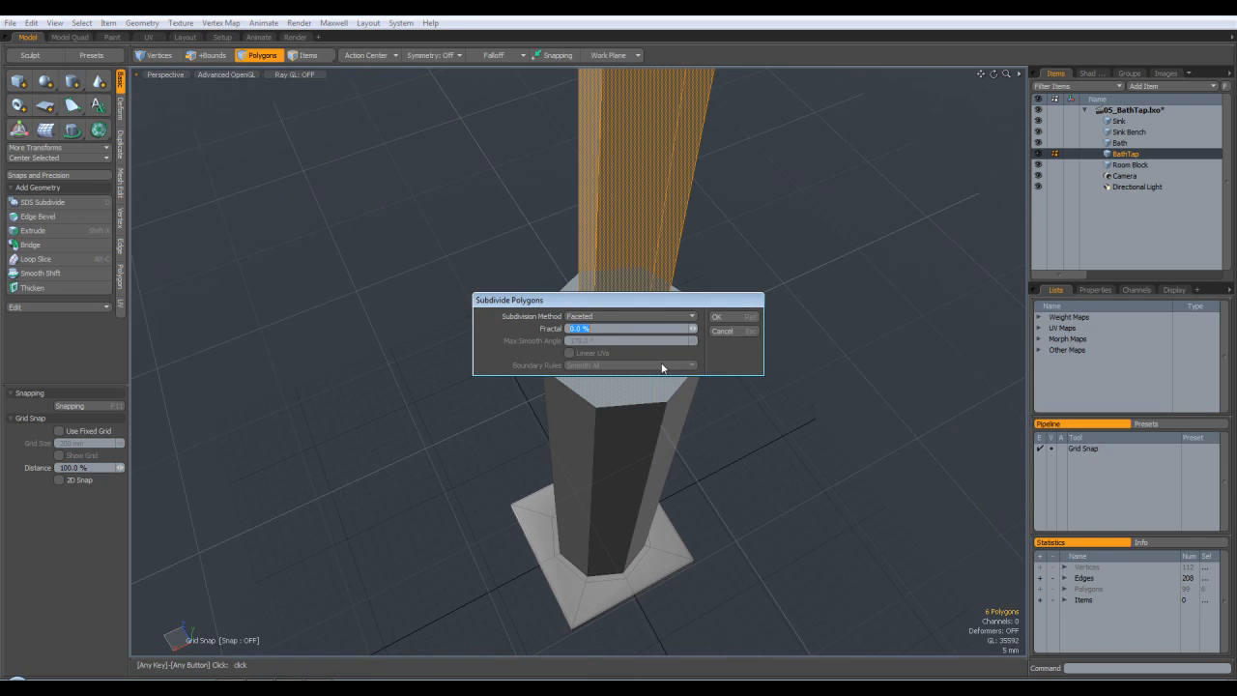
{"action": "left_click", "coordinate": [733, 321]}
{"action": "left_click", "coordinate": [764, 285]}
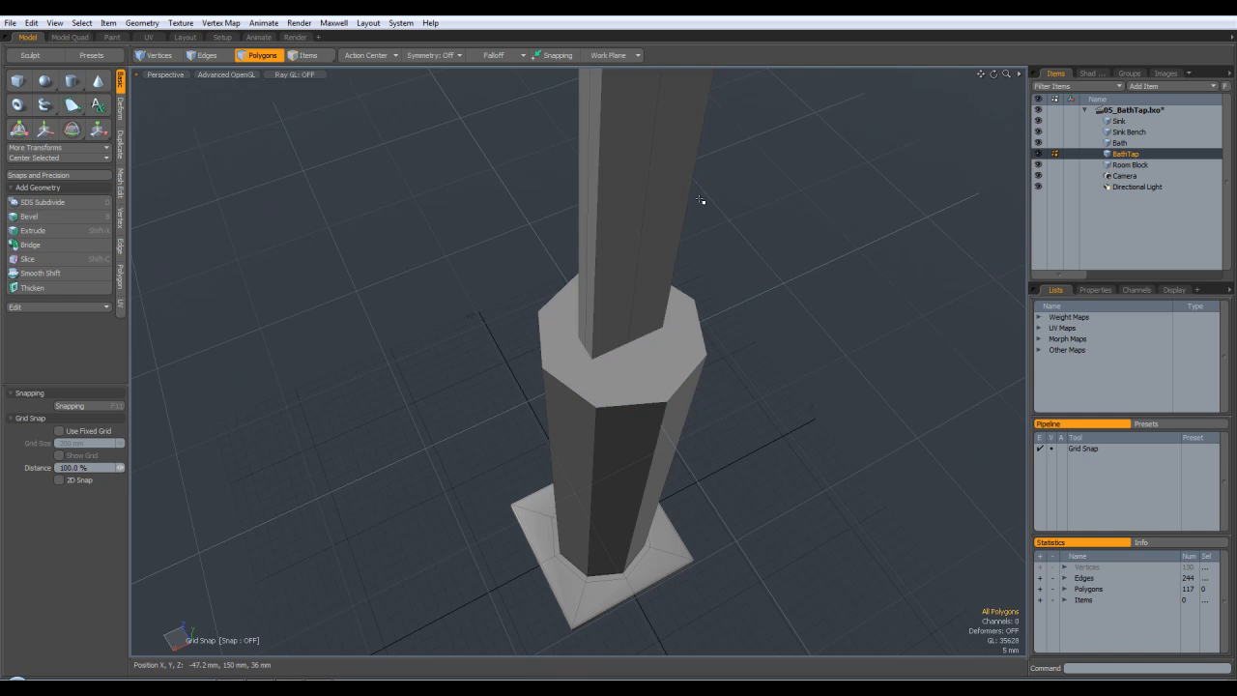
Step: Delete the cylinder's top polygon and the bar's bottom polygons, hiding an obstructing cylinder side for access and unhiding it
{"action": "left_click", "coordinate": [624, 380]}
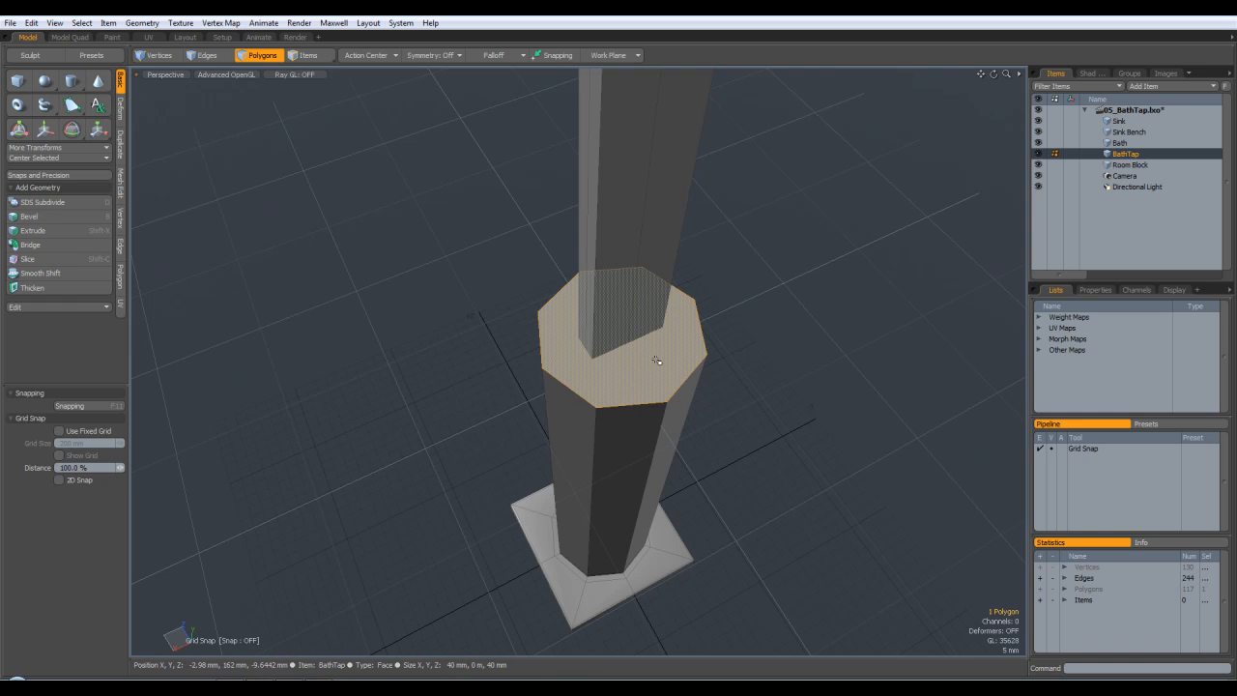
{"action": "key", "text": "Delete"}
{"action": "left_click_drag", "start_coordinate": [779, 351], "coordinate": [768, 145], "text": "alt"}
{"action": "left_click", "coordinate": [627, 328]}
{"action": "key", "text": "h"}
{"action": "left_click_drag", "start_coordinate": [617, 294], "coordinate": [605, 295]}
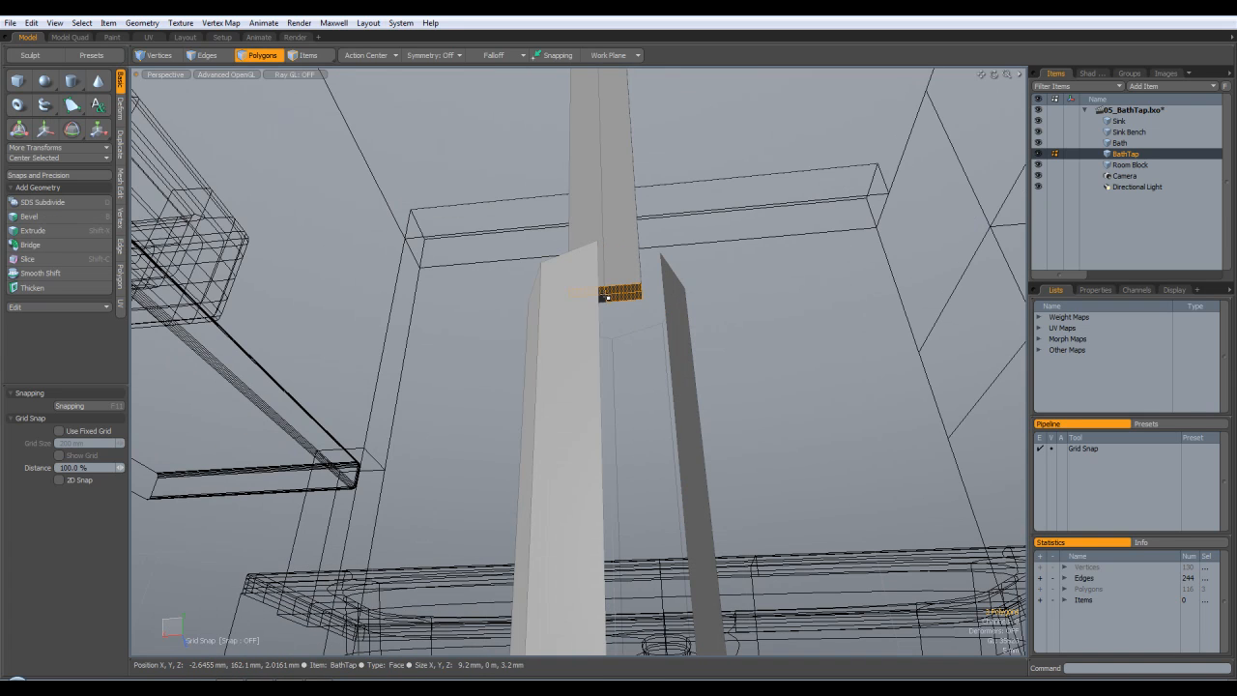
{"action": "key", "text": "Delete"}
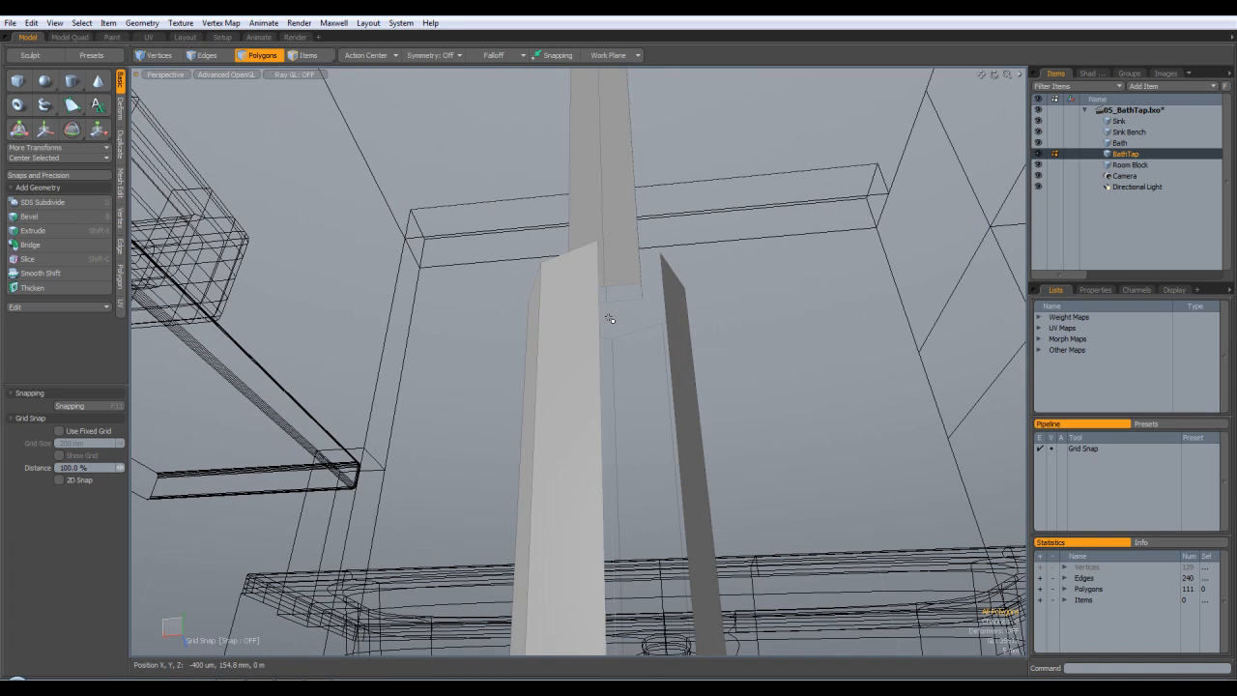
{"action": "key", "text": "u"}
Step: Create the first connecting polygon from two vertices on the bar's bottom edge and two on the cylinder's rim
{"action": "left_click_drag", "start_coordinate": [764, 271], "coordinate": [658, 352], "text": "alt"}
{"action": "key", "text": "1"}
{"action": "left_click", "coordinate": [573, 363]}
{"action": "left_click_drag", "start_coordinate": [638, 322], "coordinate": [601, 404], "text": "alt"}
{"action": "left_click", "coordinate": [602, 399]}
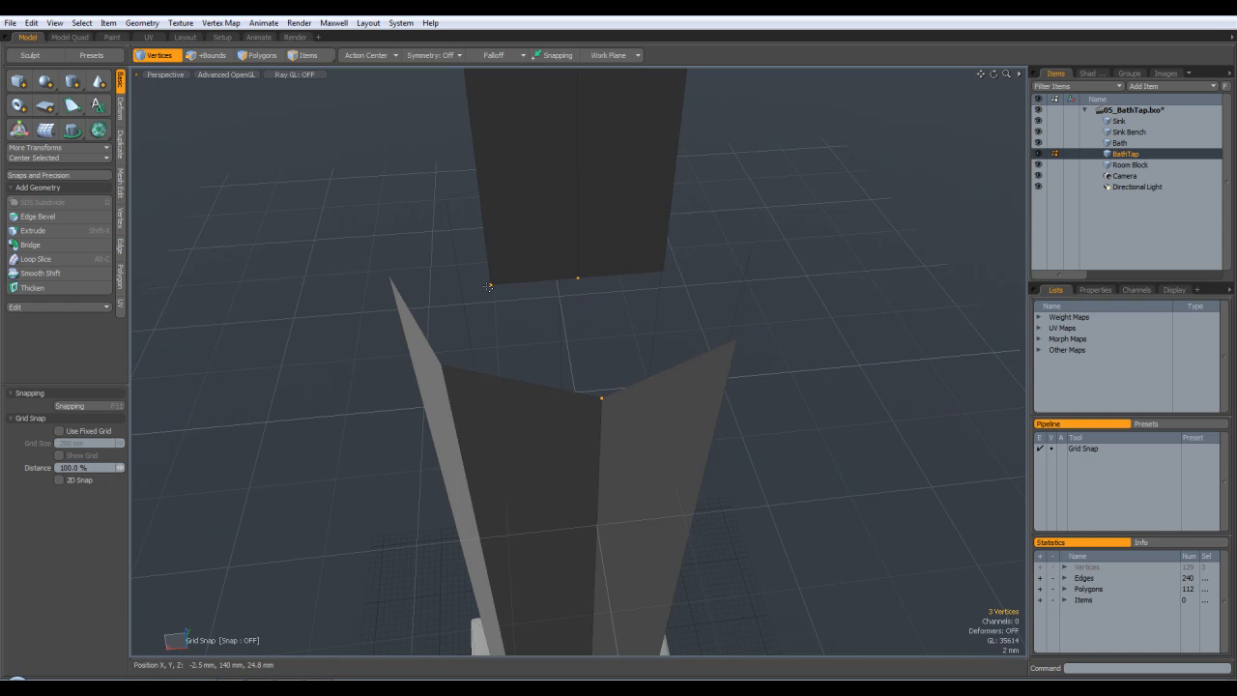
{"action": "key", "text": "p"}
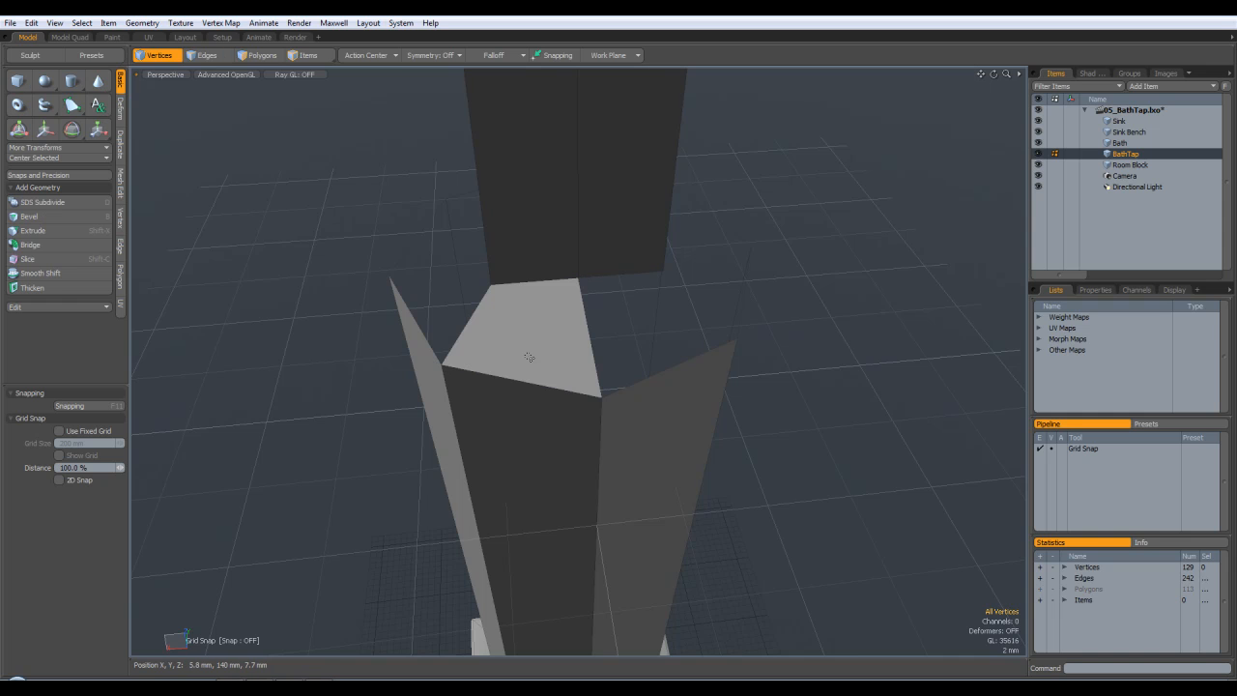
Step: Fill the next two gaps between the bar's bottom edge and the cylinder's rim with four-vertex polygons
{"action": "left_click_drag", "start_coordinate": [526, 279], "coordinate": [674, 429], "text": "alt"}
{"action": "left_click", "coordinate": [660, 417]}
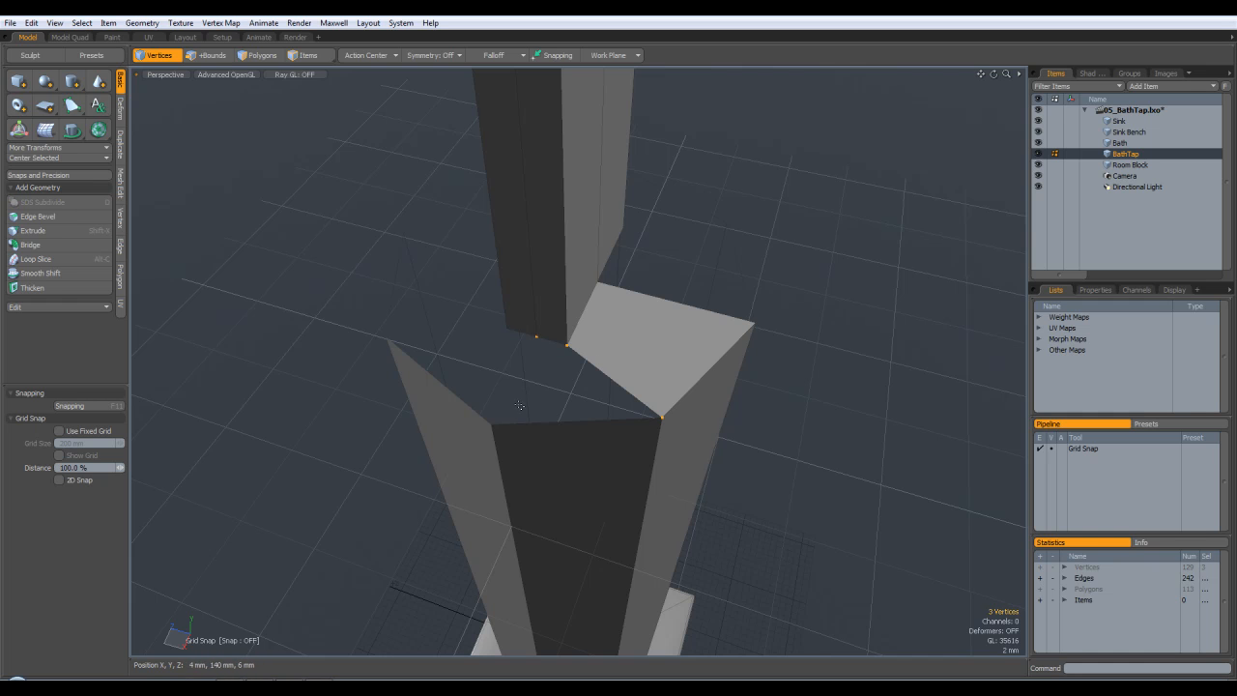
{"action": "key", "text": "p"}
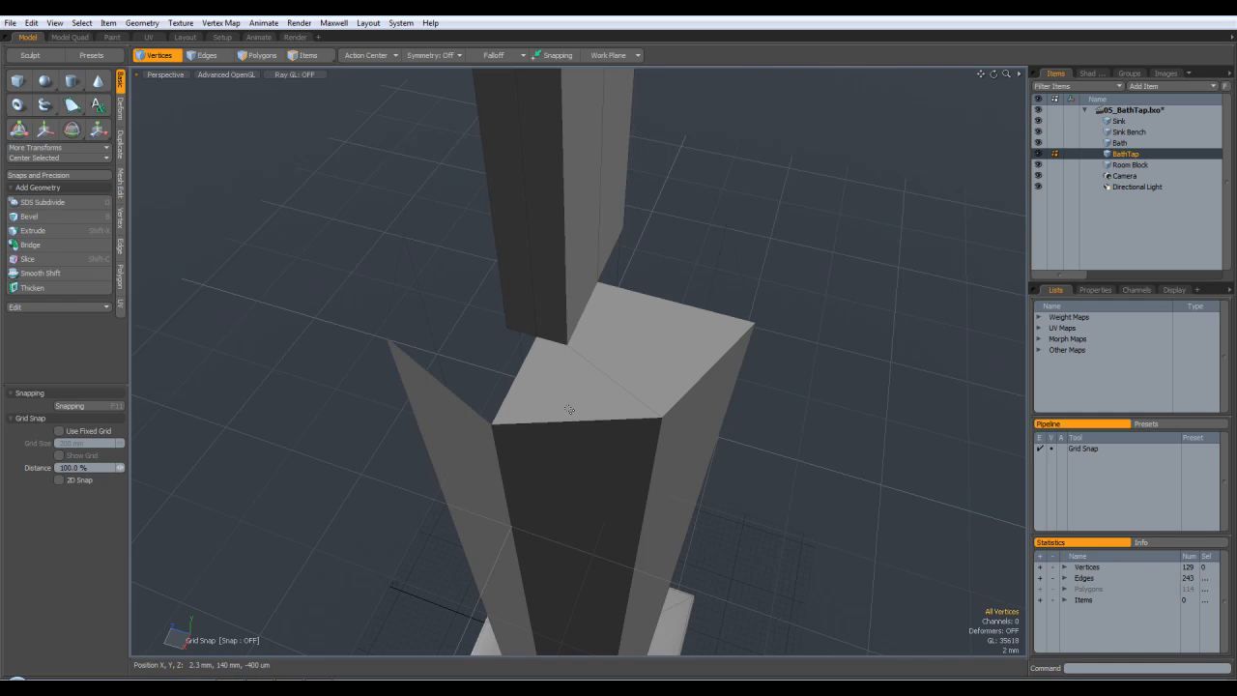
{"action": "left_click_drag", "start_coordinate": [566, 412], "coordinate": [626, 422], "text": "alt"}
{"action": "left_click", "coordinate": [644, 447]}
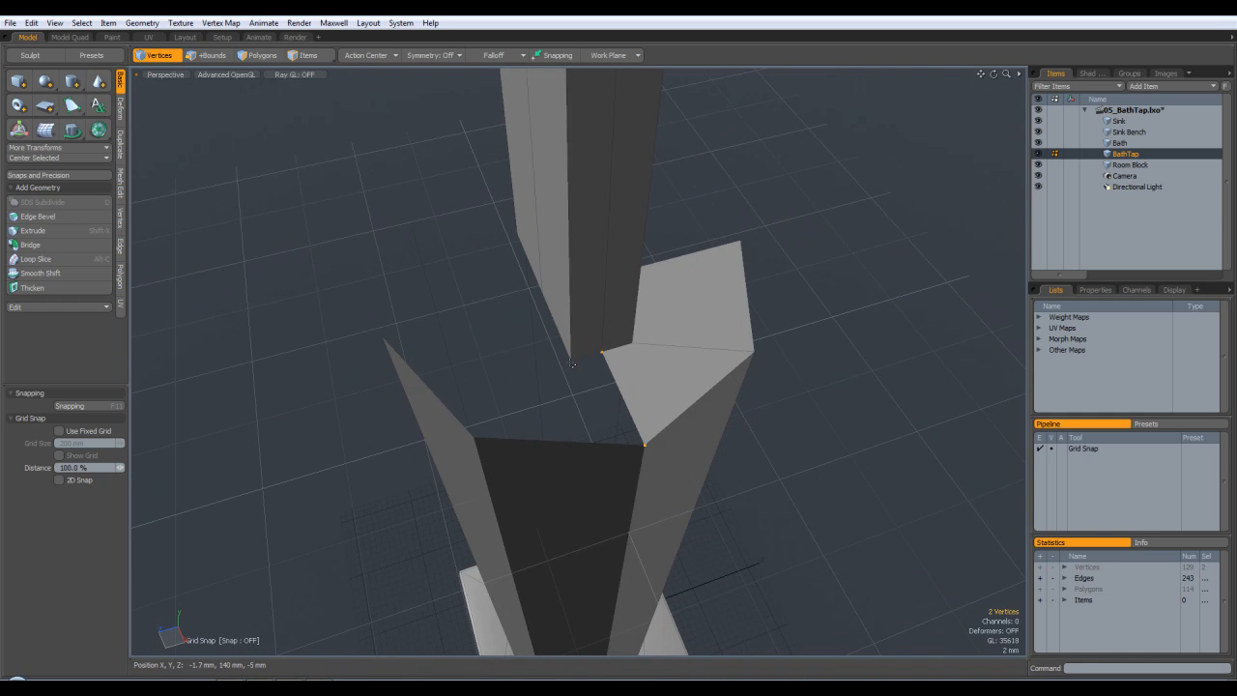
{"action": "key", "text": "p"}
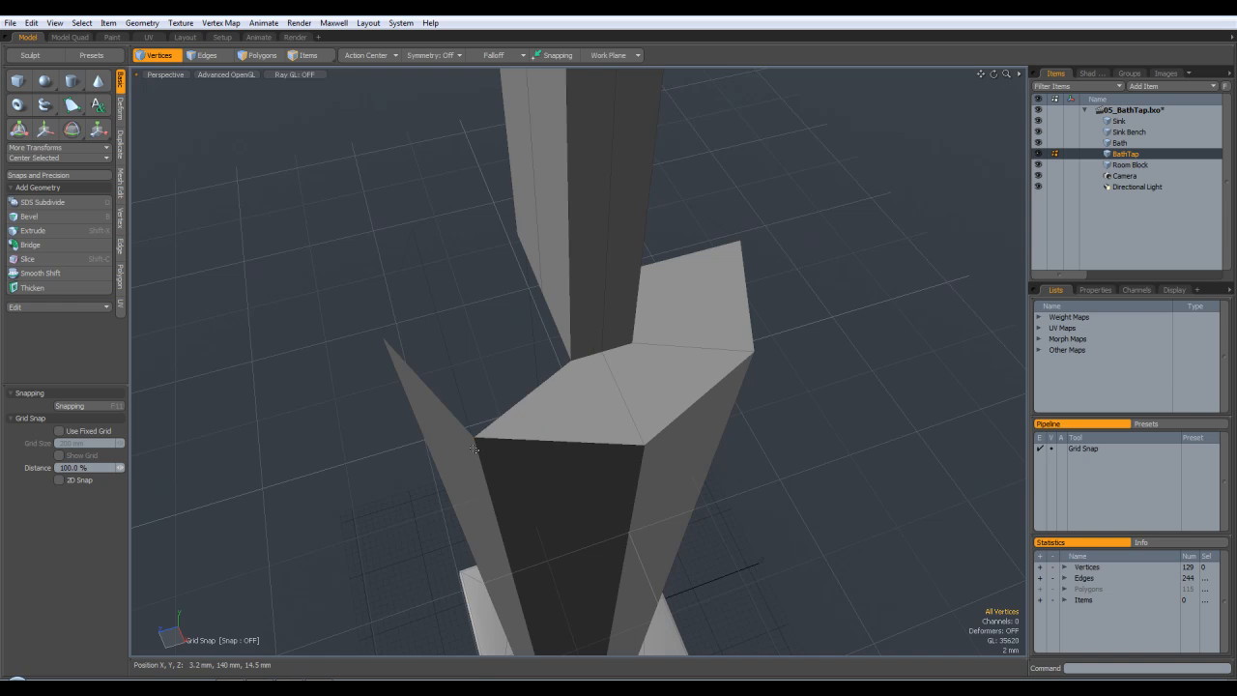
Step: Continue around the bar with two more four-vertex polygons joining its long bottom edge to the cylinder's rim
{"action": "left_click_drag", "start_coordinate": [474, 361], "coordinate": [646, 461], "text": "alt"}
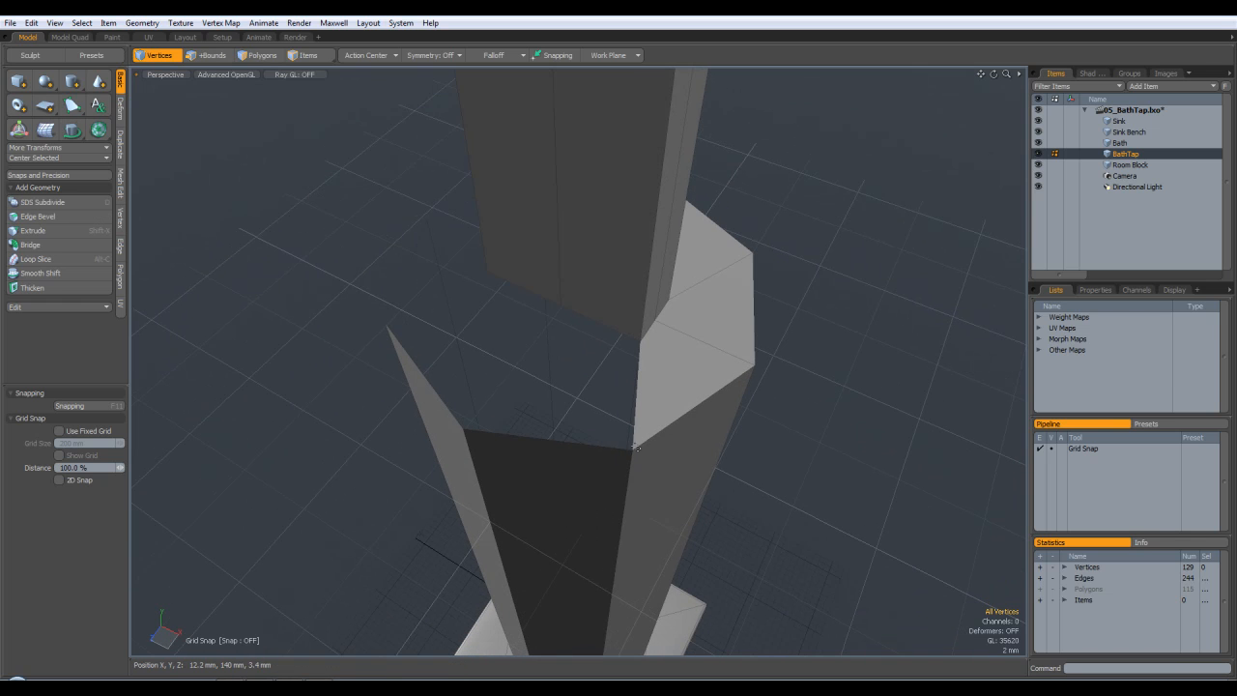
{"action": "left_click", "coordinate": [633, 451]}
{"action": "key", "text": "p"}
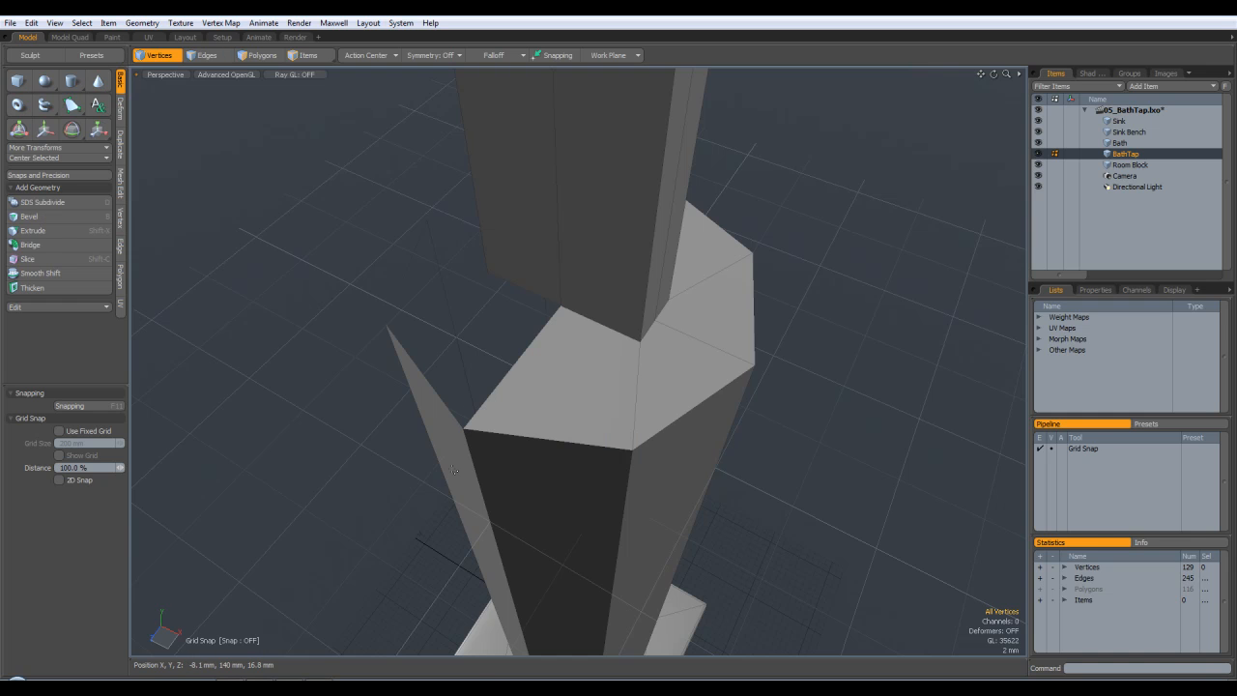
{"action": "left_click_drag", "start_coordinate": [527, 351], "coordinate": [656, 474], "text": "alt"}
{"action": "left_click", "coordinate": [684, 466]}
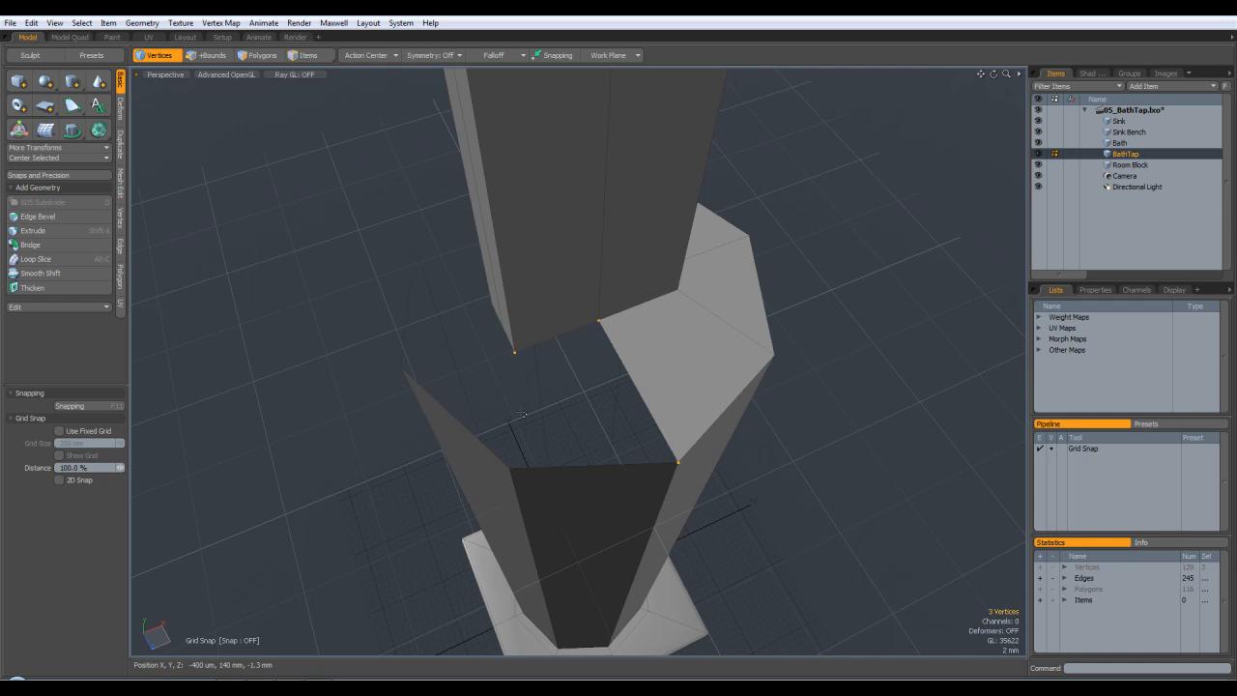
{"action": "key", "text": "p"}
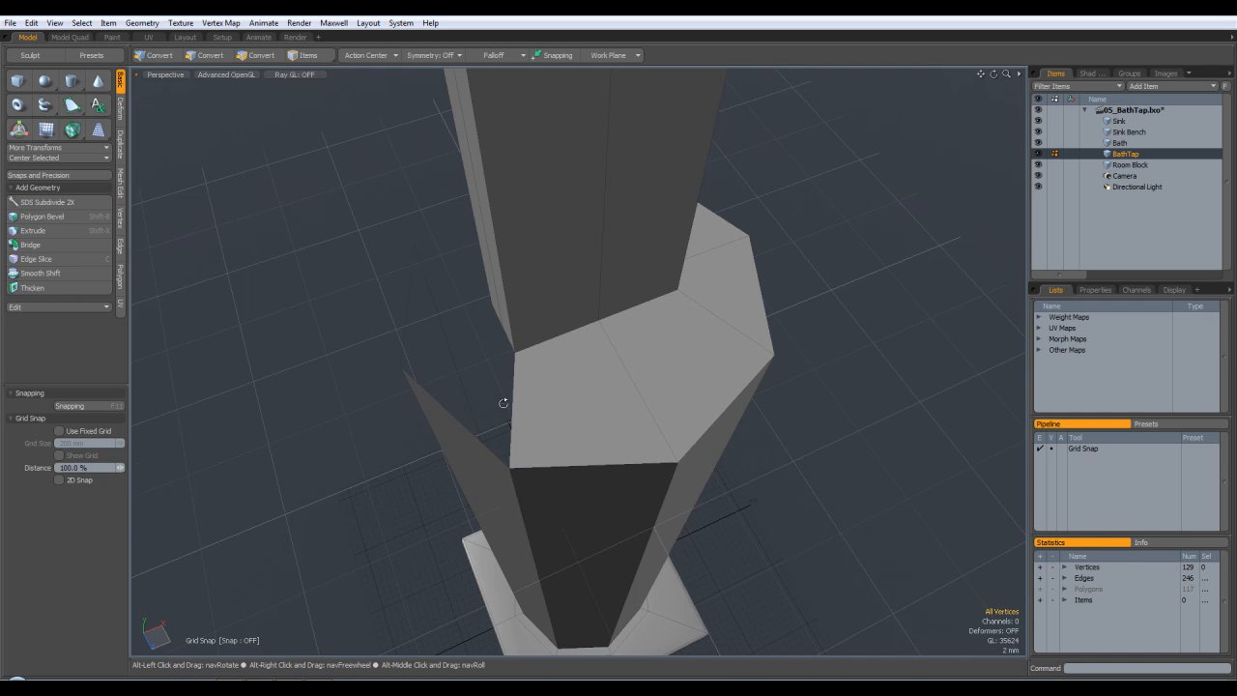
Step: Close the ring around the bar's base with the three remaining four-vertex polygons down to the cylinder's rim
{"action": "left_click_drag", "start_coordinate": [510, 408], "coordinate": [641, 410], "text": "alt"}
{"action": "left_click", "coordinate": [702, 432]}
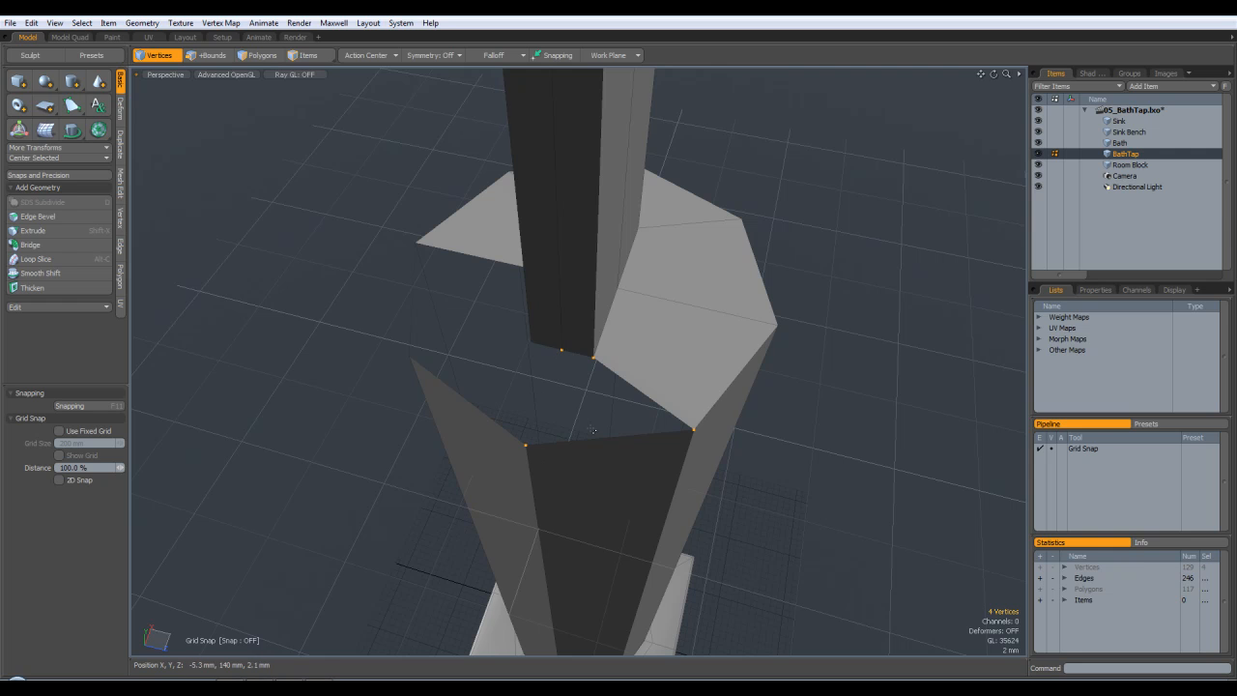
{"action": "key", "text": "p"}
{"action": "left_click_drag", "start_coordinate": [546, 424], "coordinate": [653, 395], "text": "alt"}
{"action": "left_click", "coordinate": [706, 397]}
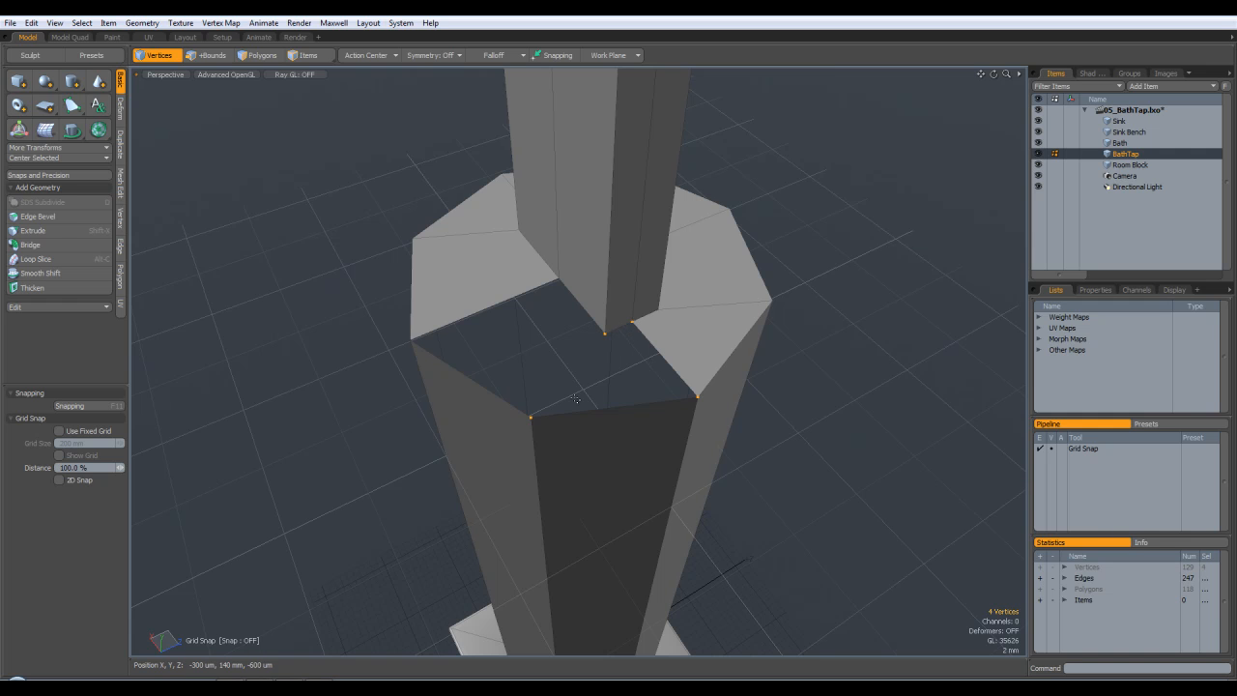
{"action": "key", "text": "p"}
{"action": "left_click_drag", "start_coordinate": [591, 391], "coordinate": [641, 453], "text": "alt"}
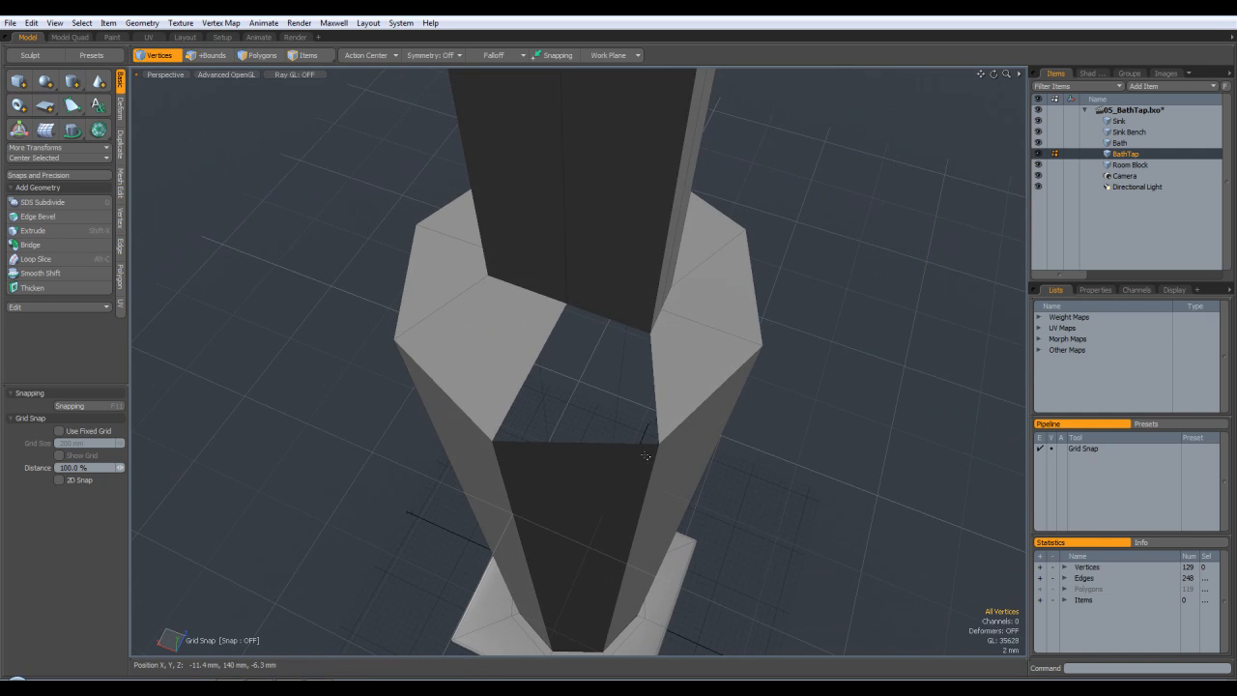
{"action": "left_click", "coordinate": [663, 442]}
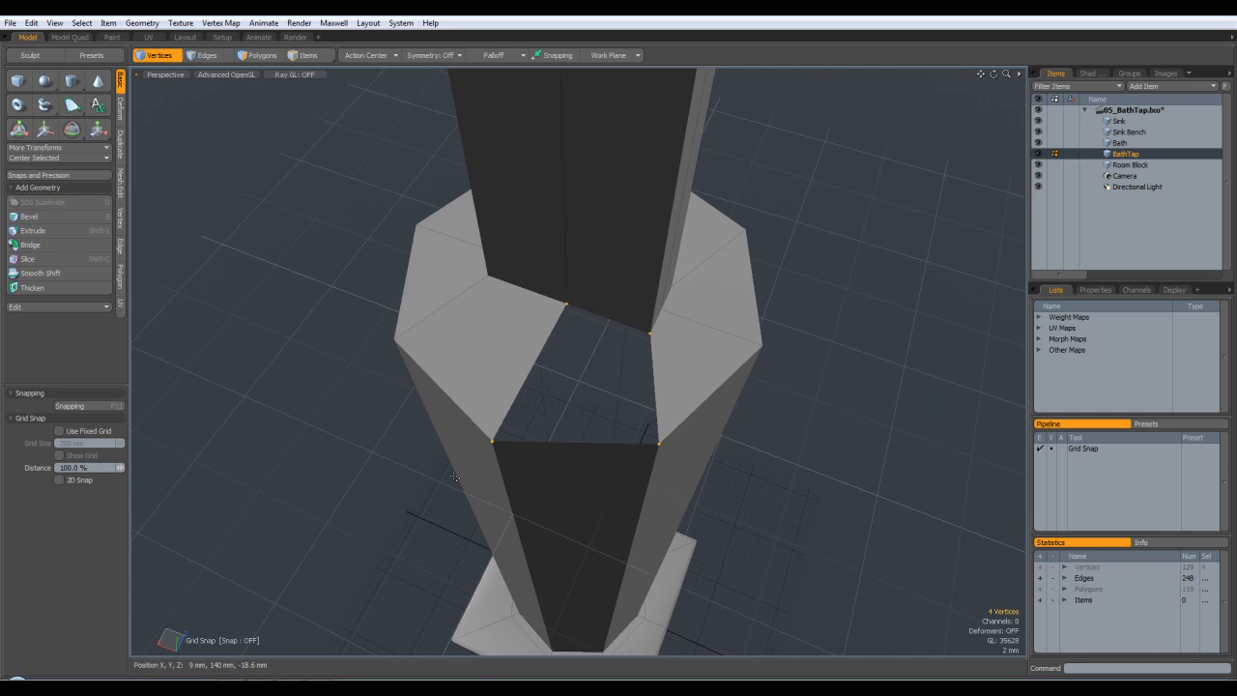
{"action": "key", "text": "p"}
Step: Preview the joined bar and cylinder as a subdivision surface and return to the unsmoothed cage
{"action": "left_click_drag", "start_coordinate": [541, 405], "coordinate": [645, 260], "text": "alt"}
{"action": "scroll", "coordinate": [597, 259], "scroll_direction": "down", "scroll_amount": 3}
{"action": "key", "text": "Tab"}
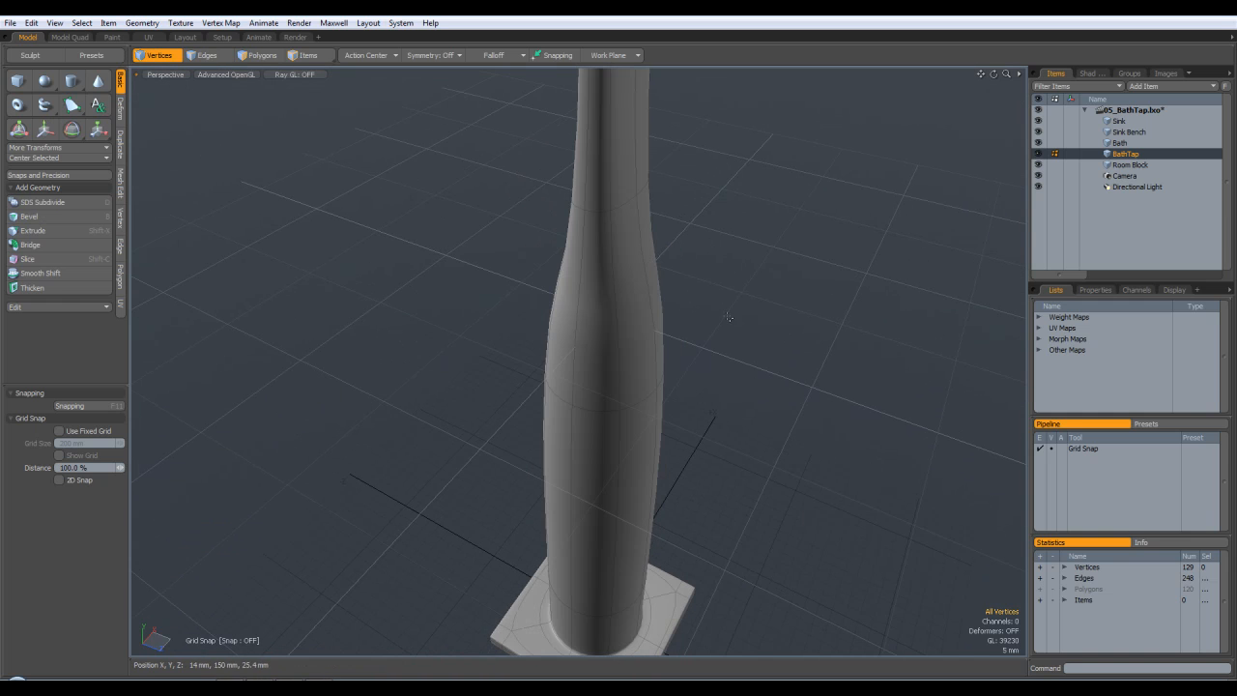
{"action": "scroll", "coordinate": [714, 365], "scroll_direction": "down", "scroll_amount": 5}
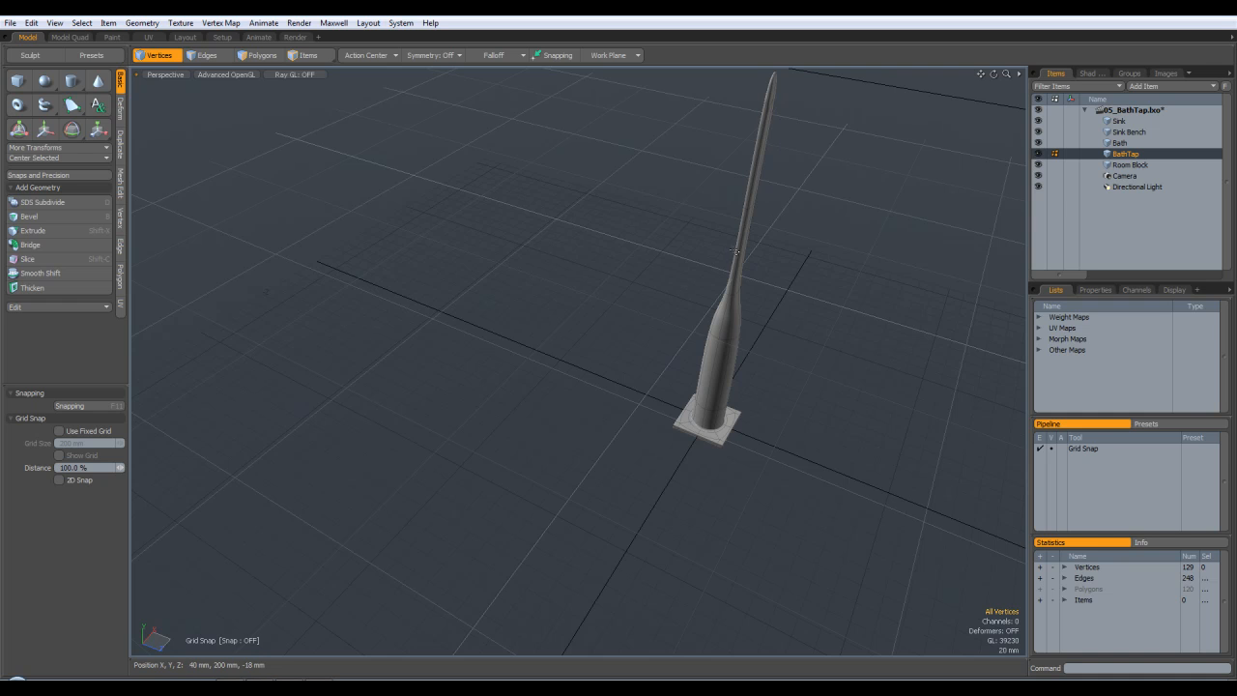
{"action": "left_click_drag", "start_coordinate": [786, 251], "coordinate": [749, 349], "text": "alt"}
{"action": "key", "text": "Tab"}
Step: Bevel the edge loop around the cylinder's top rim with a 1.8 mm inset and check it smoothed
{"action": "scroll", "coordinate": [749, 349], "scroll_direction": "up", "scroll_amount": 5}
{"action": "left_click_drag", "start_coordinate": [627, 368], "coordinate": [532, 278], "text": "alt"}
{"action": "key", "text": "2"}
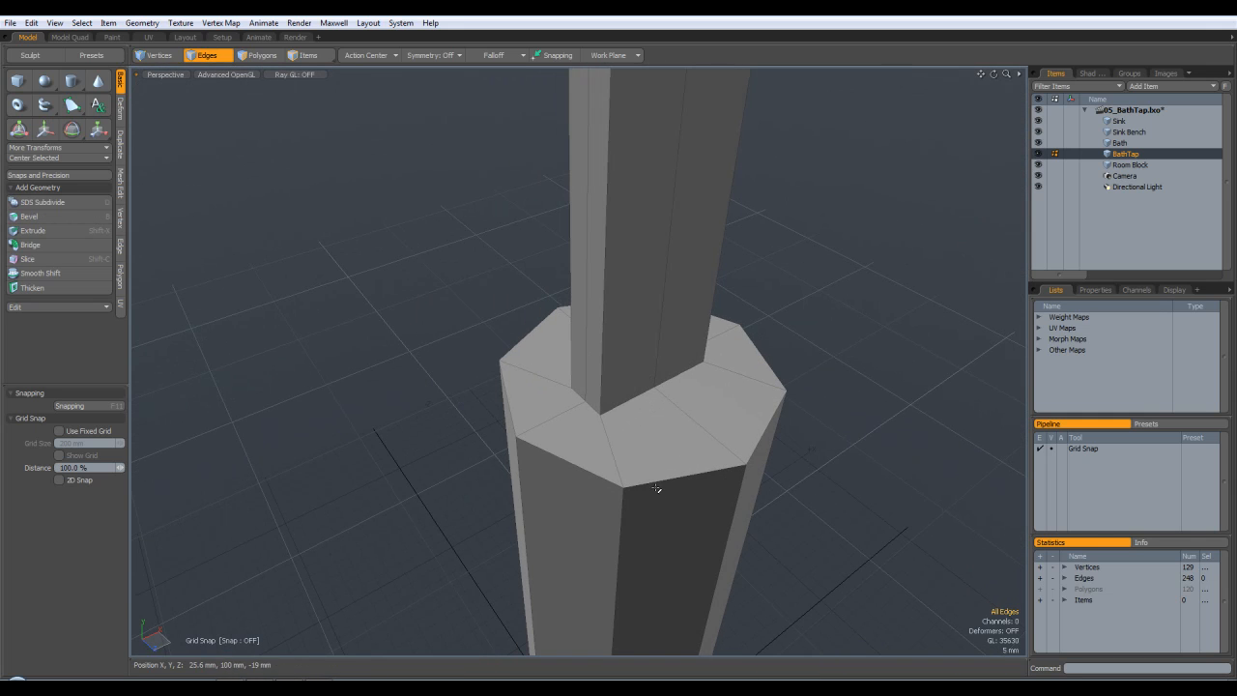
{"action": "double_click", "coordinate": [663, 483]}
{"action": "key", "text": "b"}
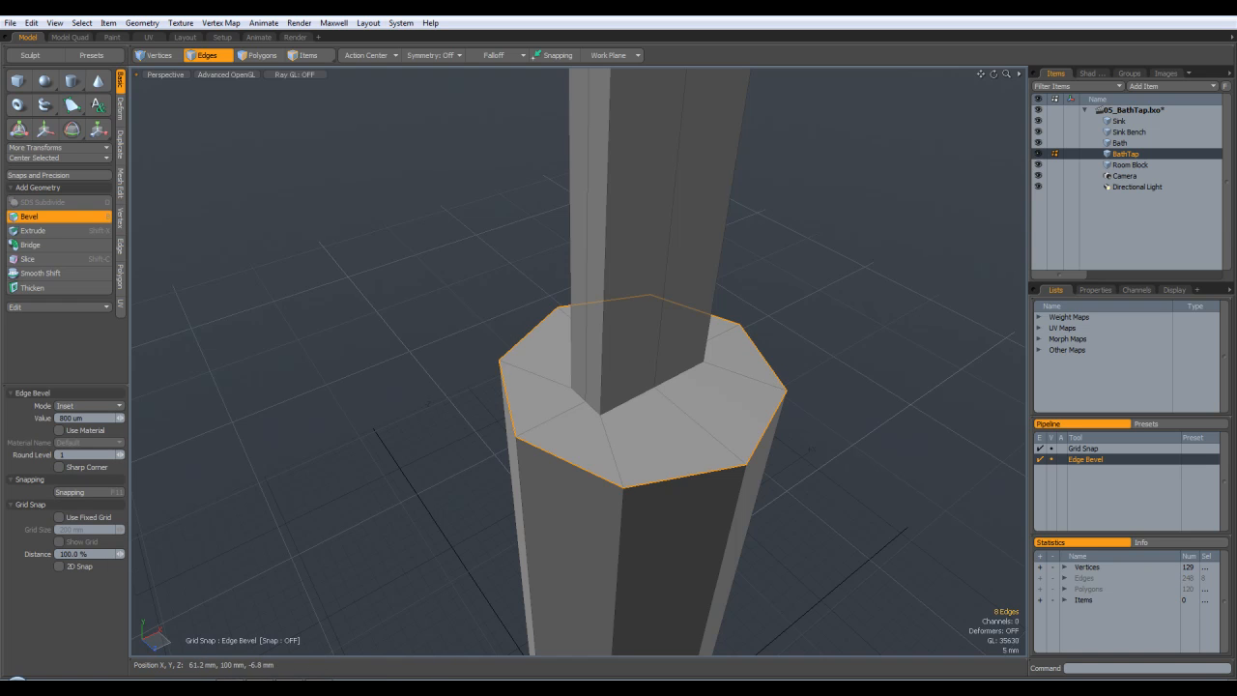
{"action": "left_click_drag", "start_coordinate": [648, 291], "coordinate": [681, 290]}
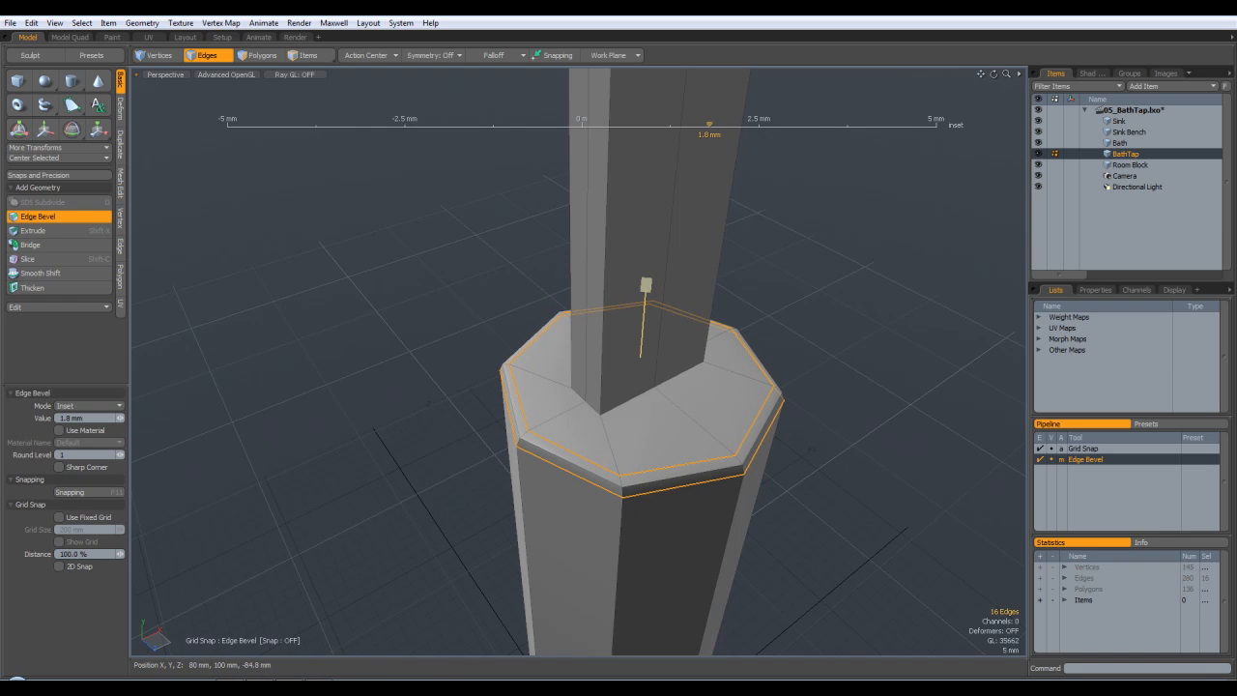
{"action": "key", "text": "space"}
{"action": "left_click", "coordinate": [898, 370]}
{"action": "key", "text": "Tab"}
{"action": "left_click_drag", "start_coordinate": [889, 378], "coordinate": [708, 359], "text": "alt"}
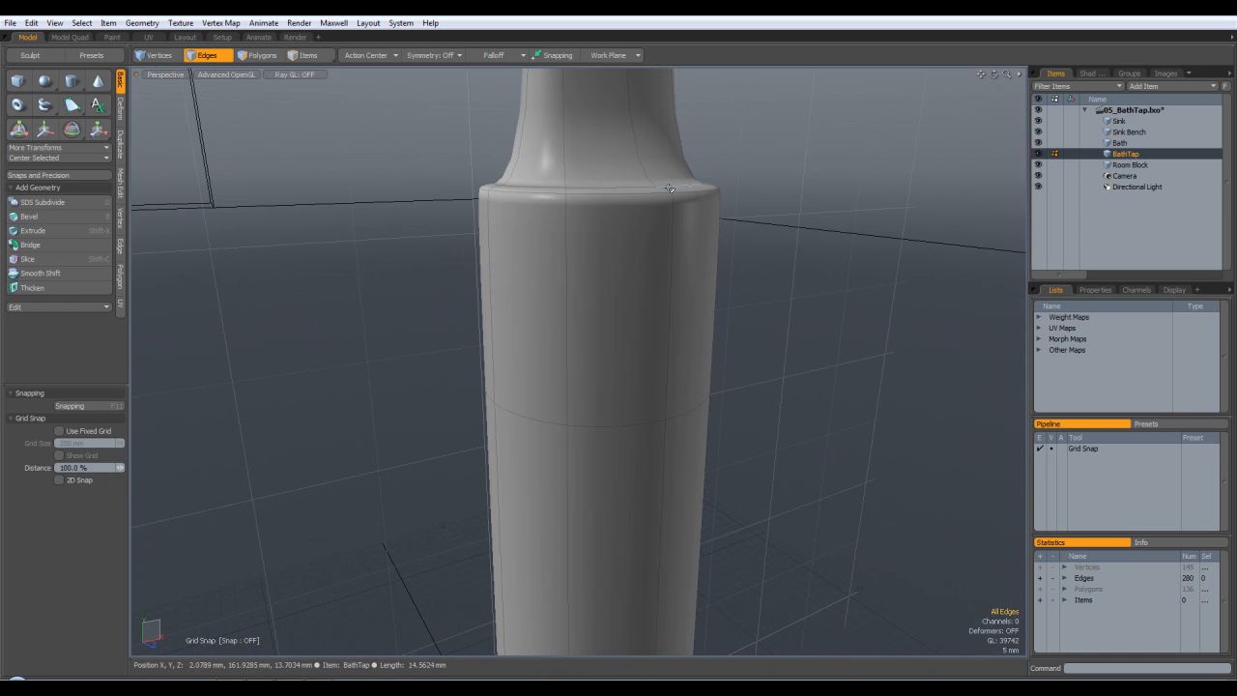
{"action": "key", "text": "Tab"}
Step: Slide a duplicate of the bar's base edge loop 1.4 mm up the bar
{"action": "left_click_drag", "start_coordinate": [779, 209], "coordinate": [798, 255], "text": "alt"}
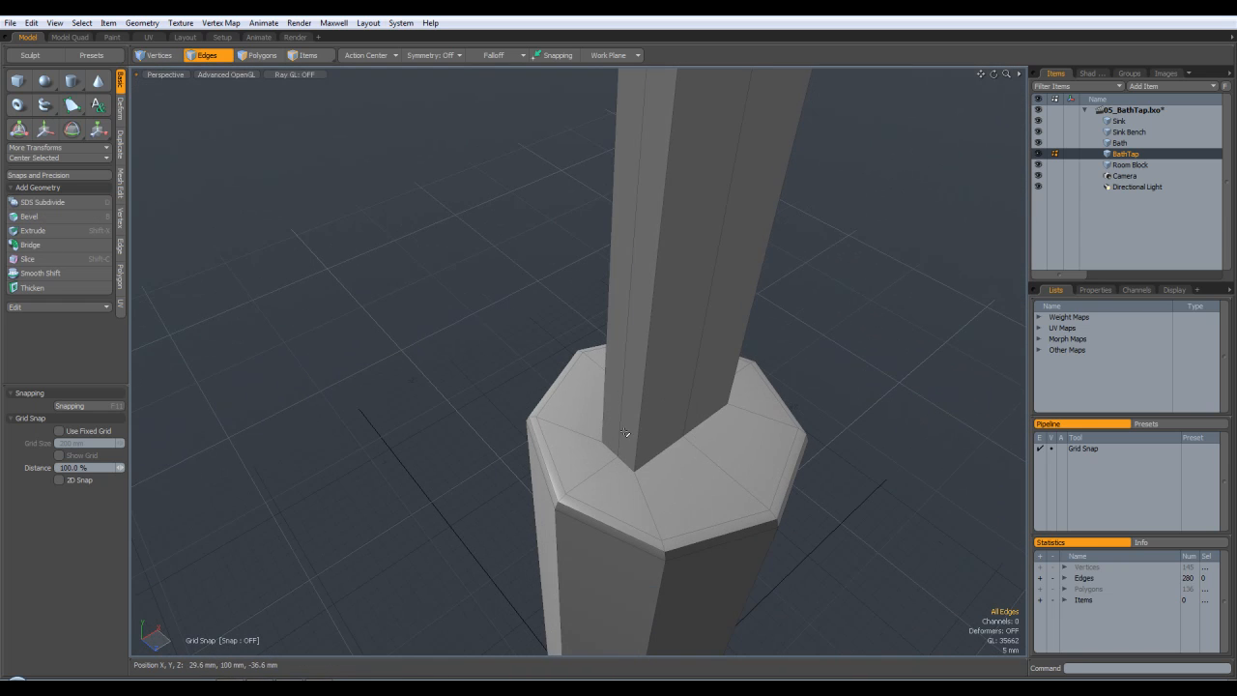
{"action": "double_click", "coordinate": [657, 456]}
{"action": "left_click_drag", "start_coordinate": [828, 479], "coordinate": [597, 353], "text": "alt"}
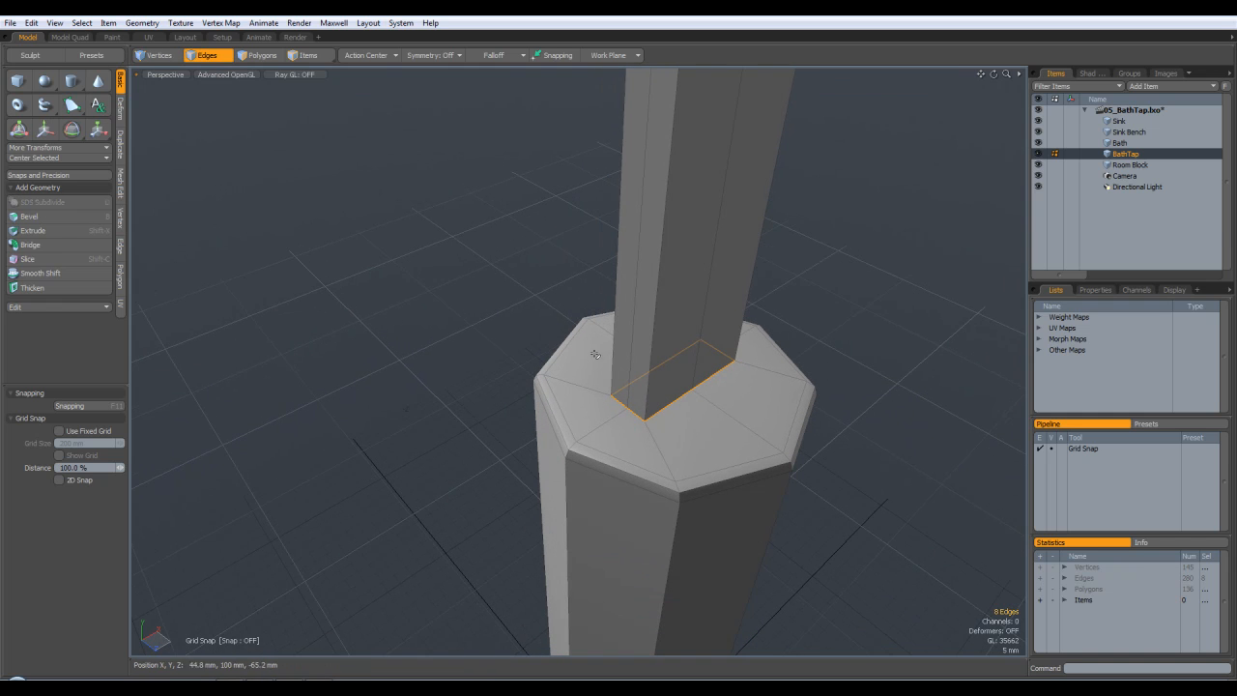
{"action": "left_click", "coordinate": [122, 249]}
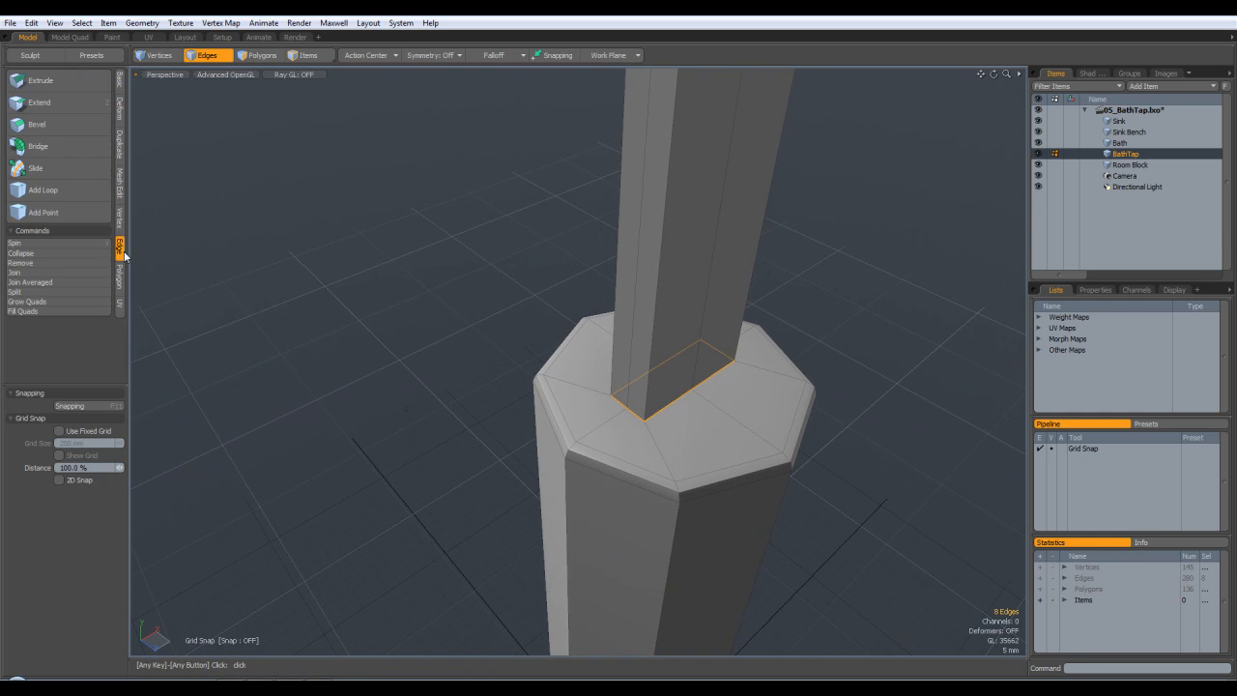
{"action": "left_click", "coordinate": [44, 169]}
{"action": "left_click_drag", "start_coordinate": [687, 429], "coordinate": [697, 402]}
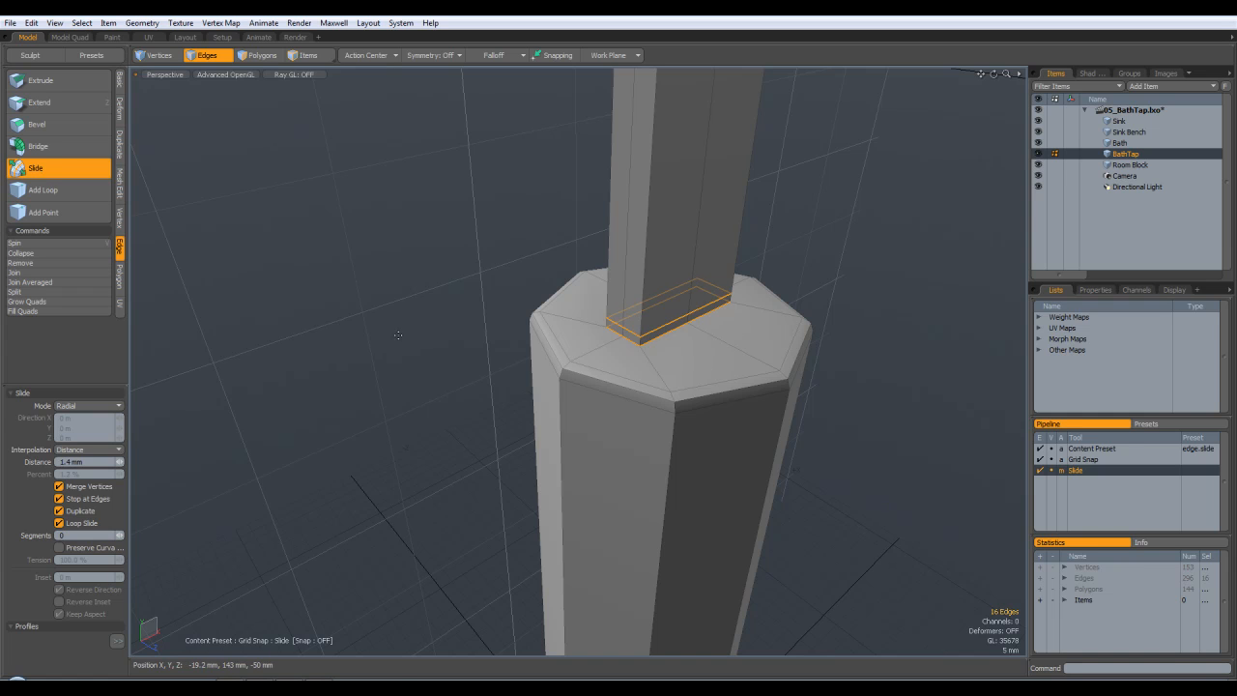
{"action": "key", "text": "space"}
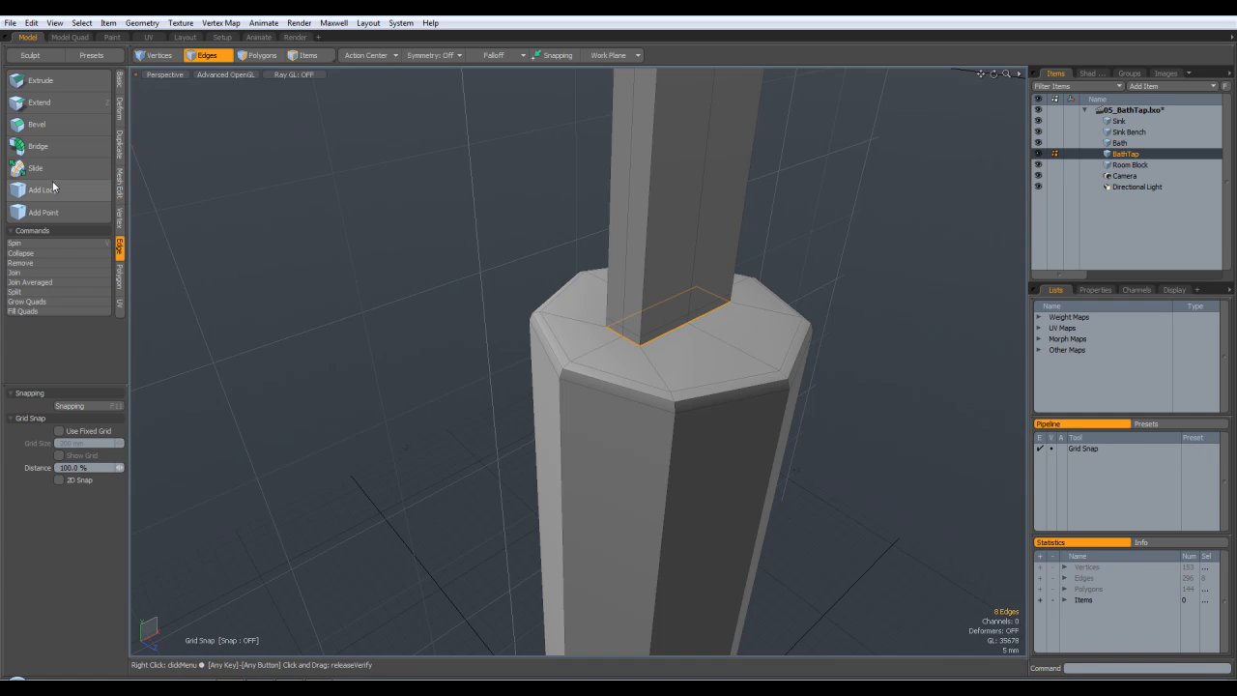
Step: Slide another duplicate of the bar's base loop by -1.4 mm outward onto the cylinder's top, and clear the selection
{"action": "left_click", "coordinate": [34, 169]}
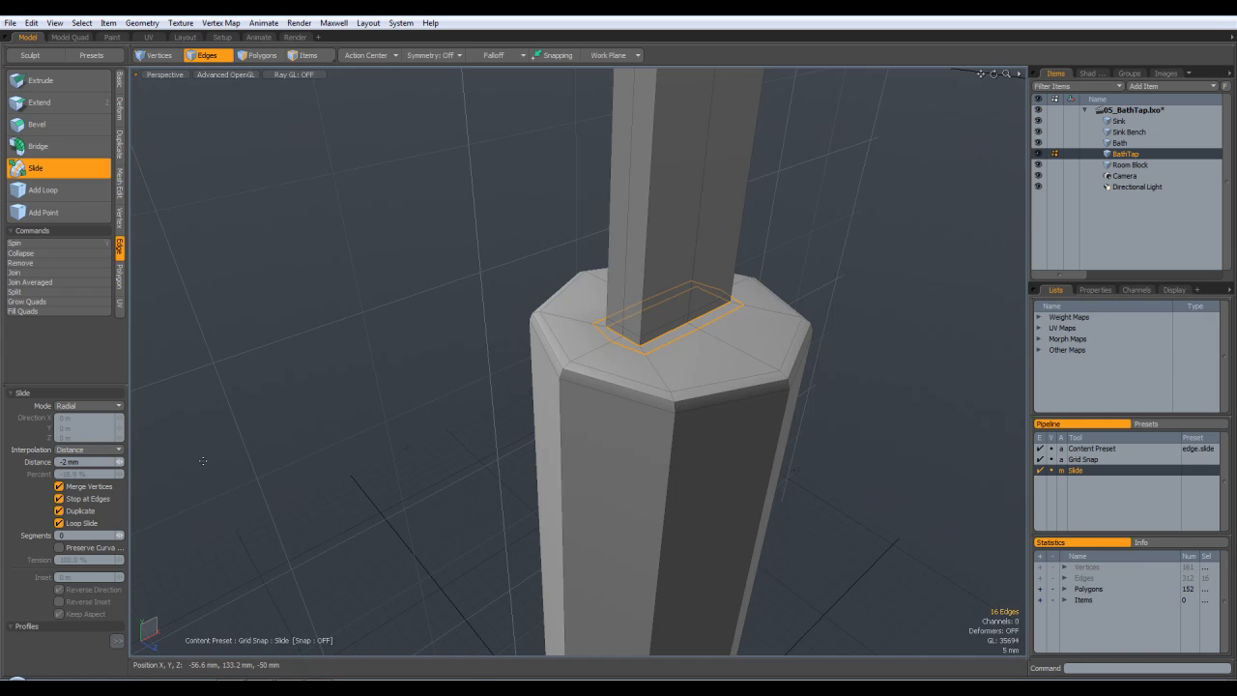
{"action": "left_click_drag", "start_coordinate": [434, 341], "coordinate": [727, 380], "text": "alt"}
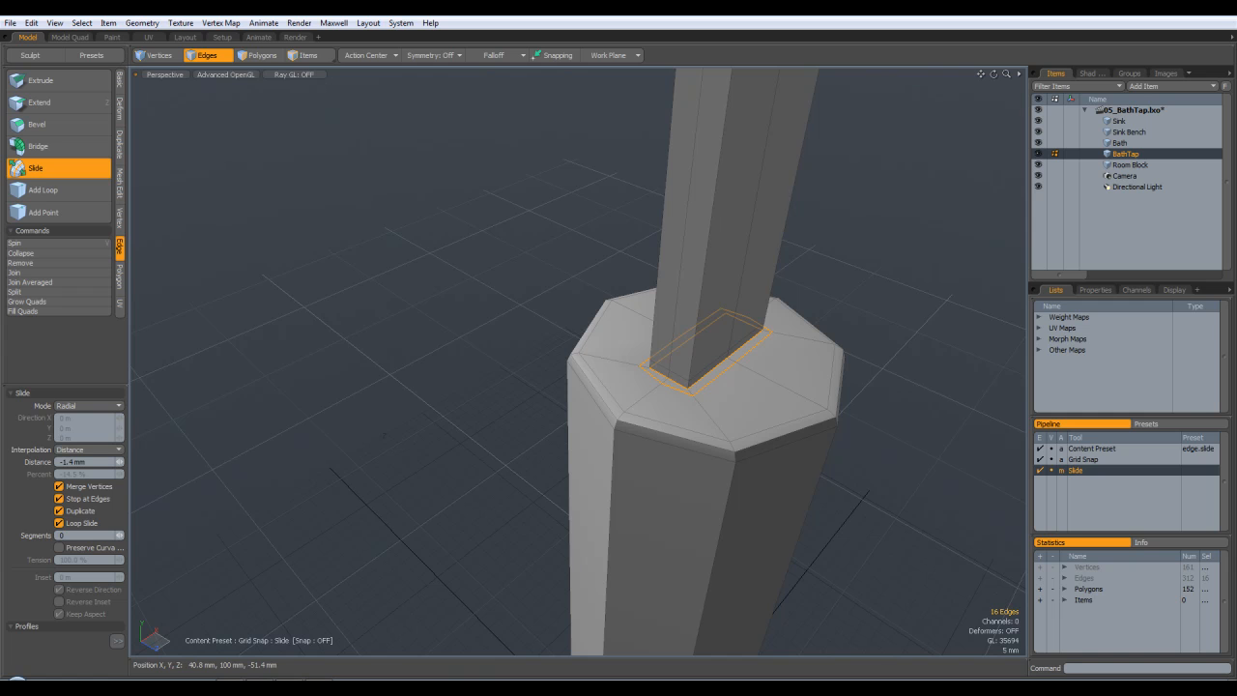
{"action": "key", "text": "Escape"}
{"action": "key", "text": "Escape"}
Step: Turn on subdivision smoothing for the tap mesh and compare it with the unsmoothed cage from a wider view
{"action": "key", "text": "Tab"}
{"action": "mouse_move", "coordinate": [840, 461]}
{"action": "left_mouse_down", "text": "alt"}
{"action": "mouse_move", "coordinate": [884, 412]}
{"action": "mouse_move", "coordinate": [776, 434]}
{"action": "mouse_move", "coordinate": [967, 449]}
{"action": "mouse_move", "coordinate": [939, 406]}
{"action": "mouse_move", "coordinate": [836, 451]}
{"action": "left_mouse_up", "text": "alt"}
{"action": "scroll", "coordinate": [724, 373], "scroll_direction": "down", "scroll_amount": 5}
{"action": "left_click_drag", "start_coordinate": [757, 387], "coordinate": [733, 383], "text": "alt"}
{"action": "key", "text": "Tab"}
{"action": "left_click_drag", "start_coordinate": [800, 387], "coordinate": [751, 395], "text": "alt"}
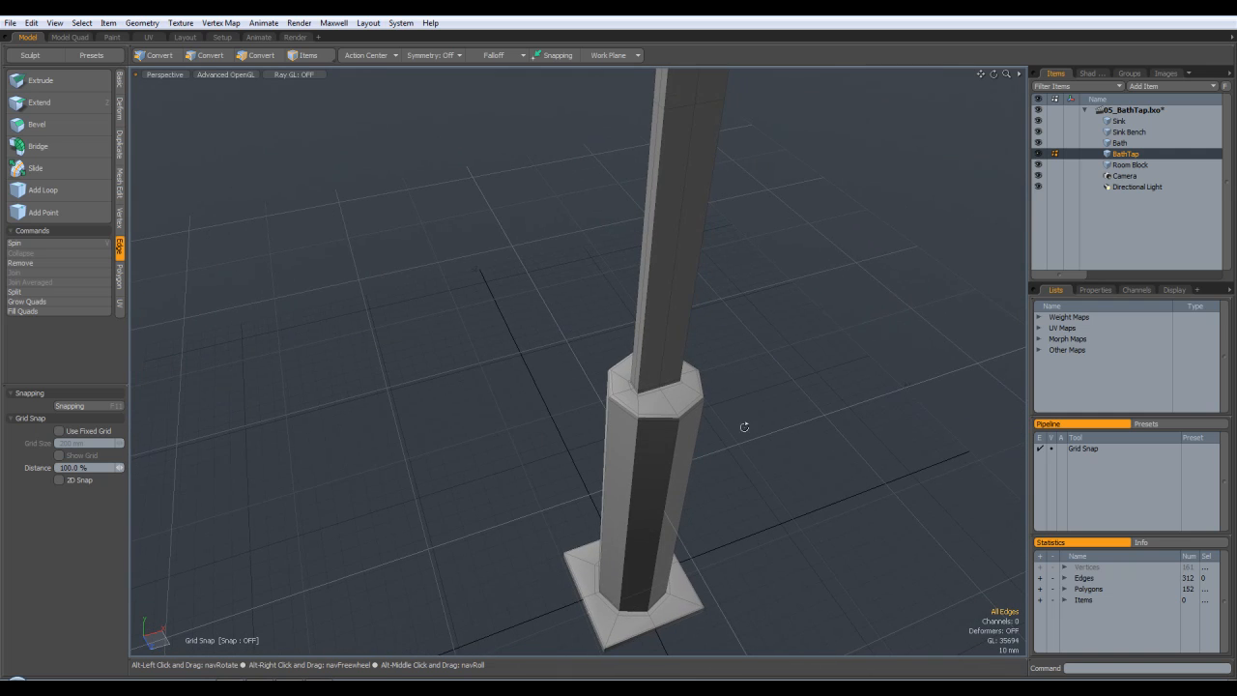
{"action": "key", "text": "Tab"}
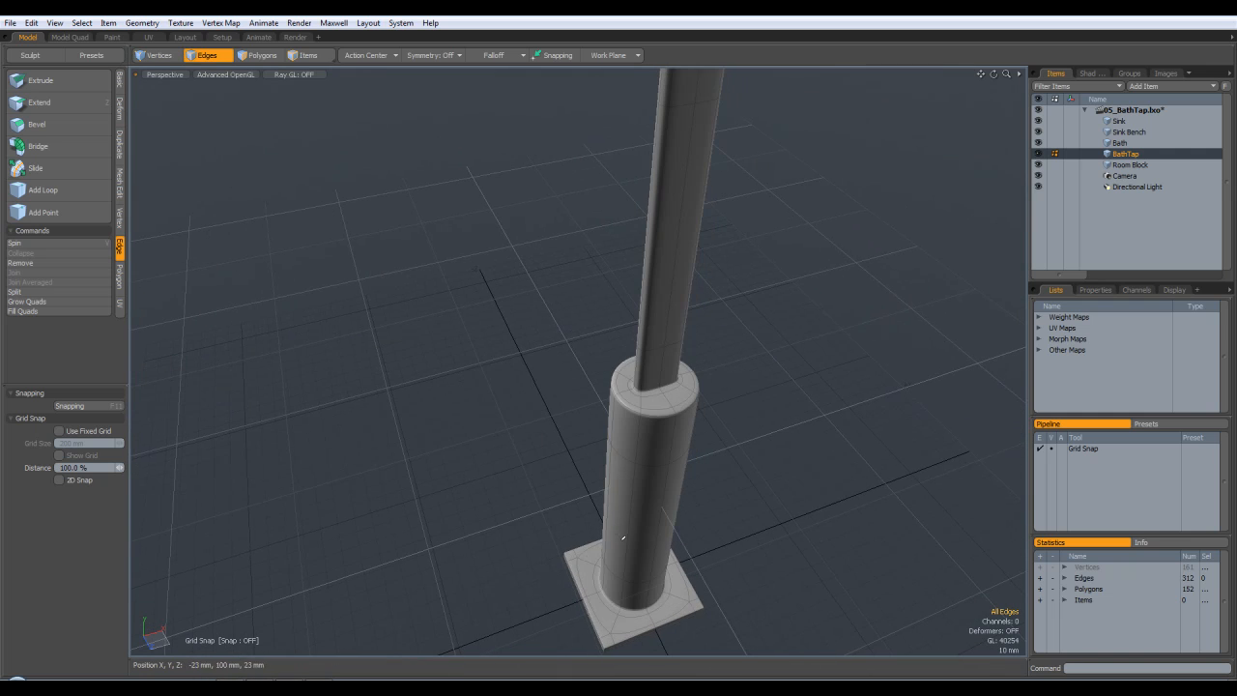
Step: Slide a duplicate of the edge loop around the bar's base by -4.2 mm outward across the cylinder's top, and clear the selection
{"action": "key", "text": "Tab"}
{"action": "scroll", "coordinate": [662, 358], "scroll_direction": "up", "scroll_amount": 5}
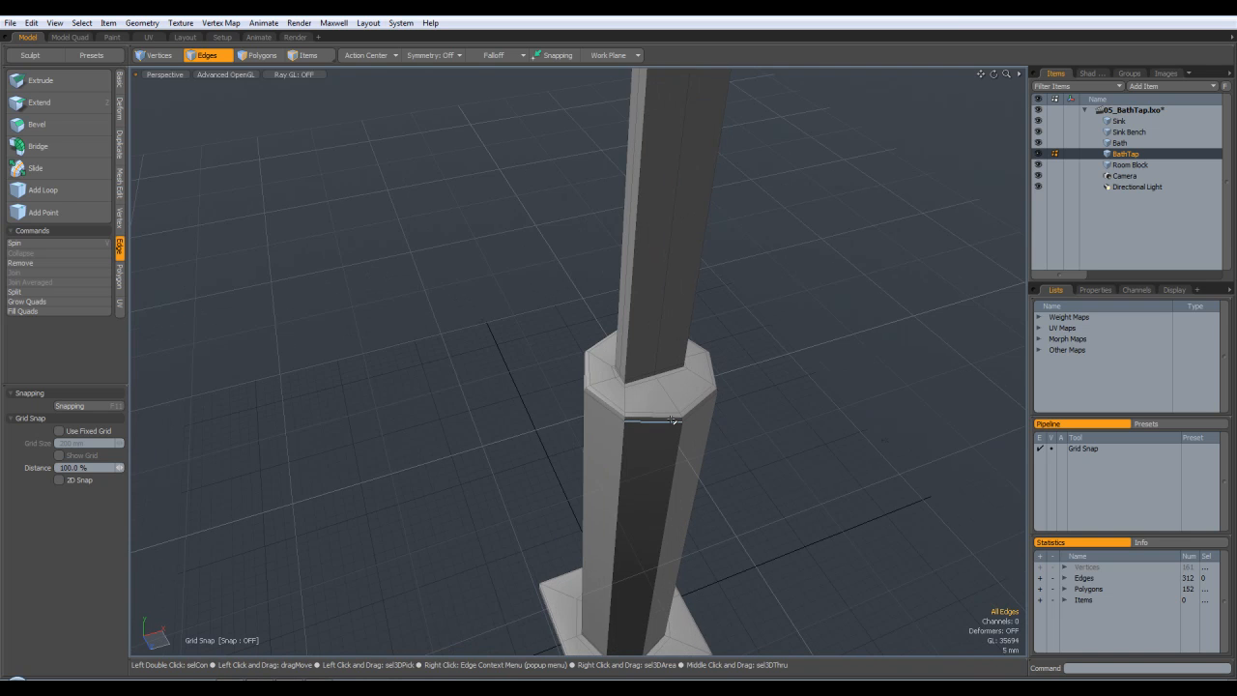
{"action": "left_click_drag", "start_coordinate": [663, 359], "coordinate": [698, 376], "text": "alt"}
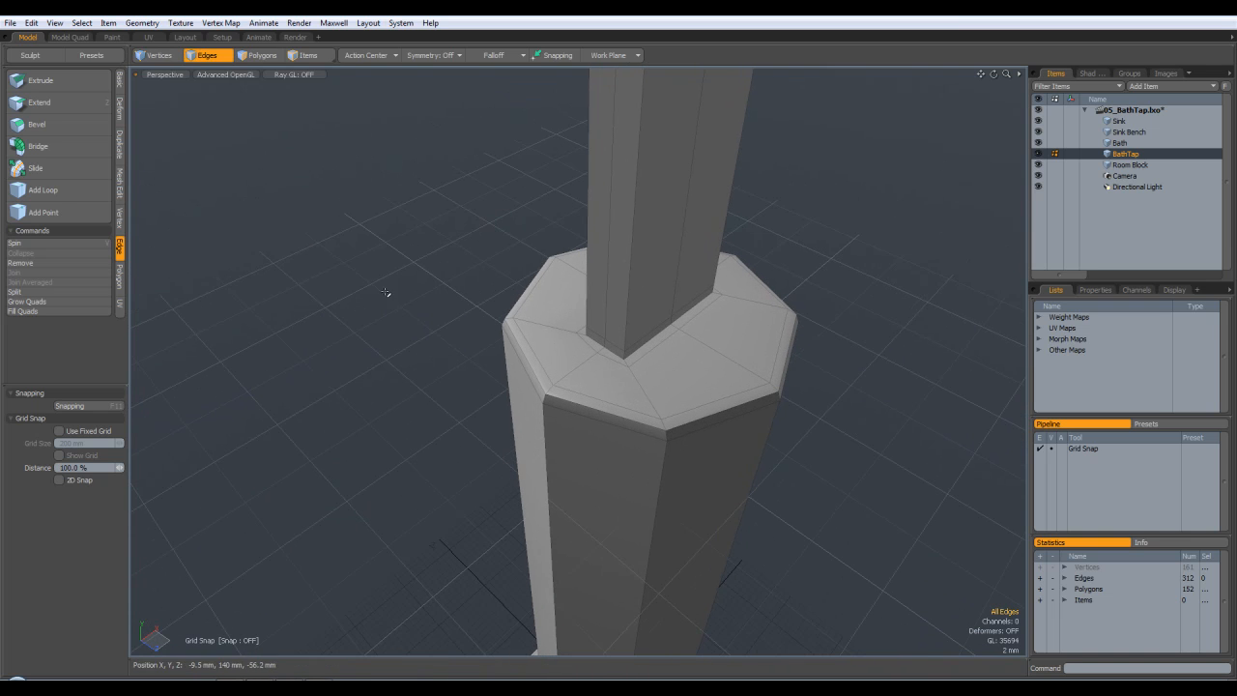
{"action": "left_click", "coordinate": [119, 81]}
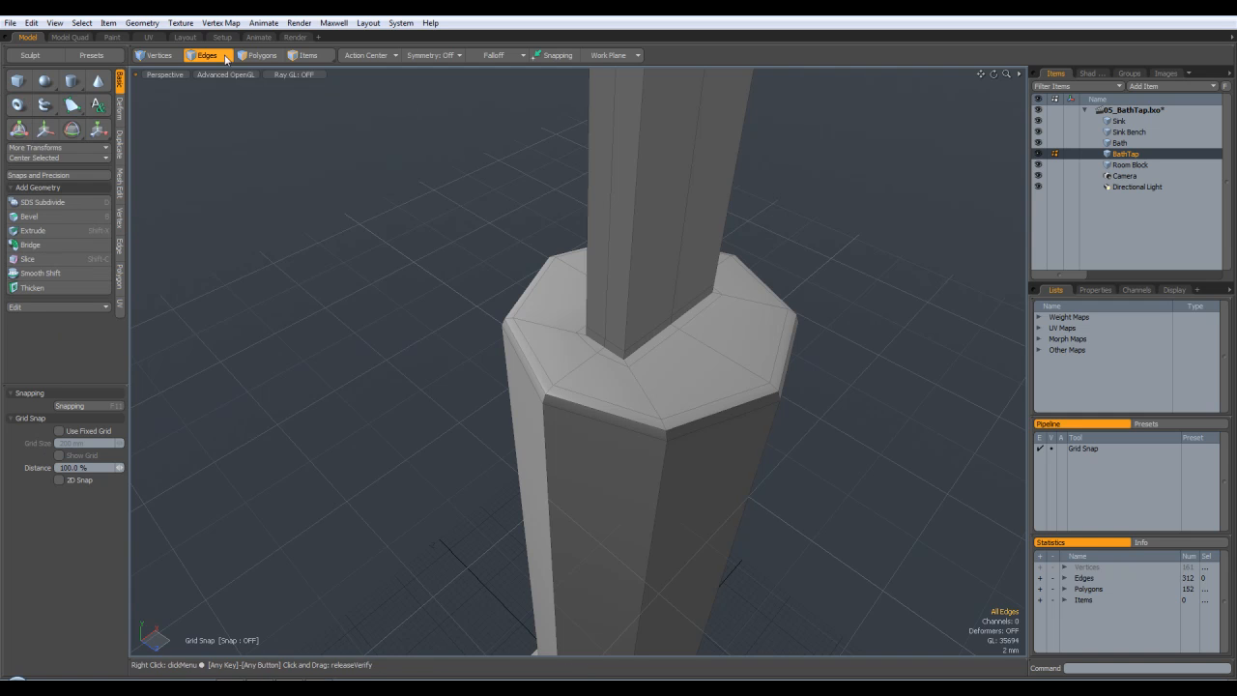
{"action": "double_click", "coordinate": [659, 345]}
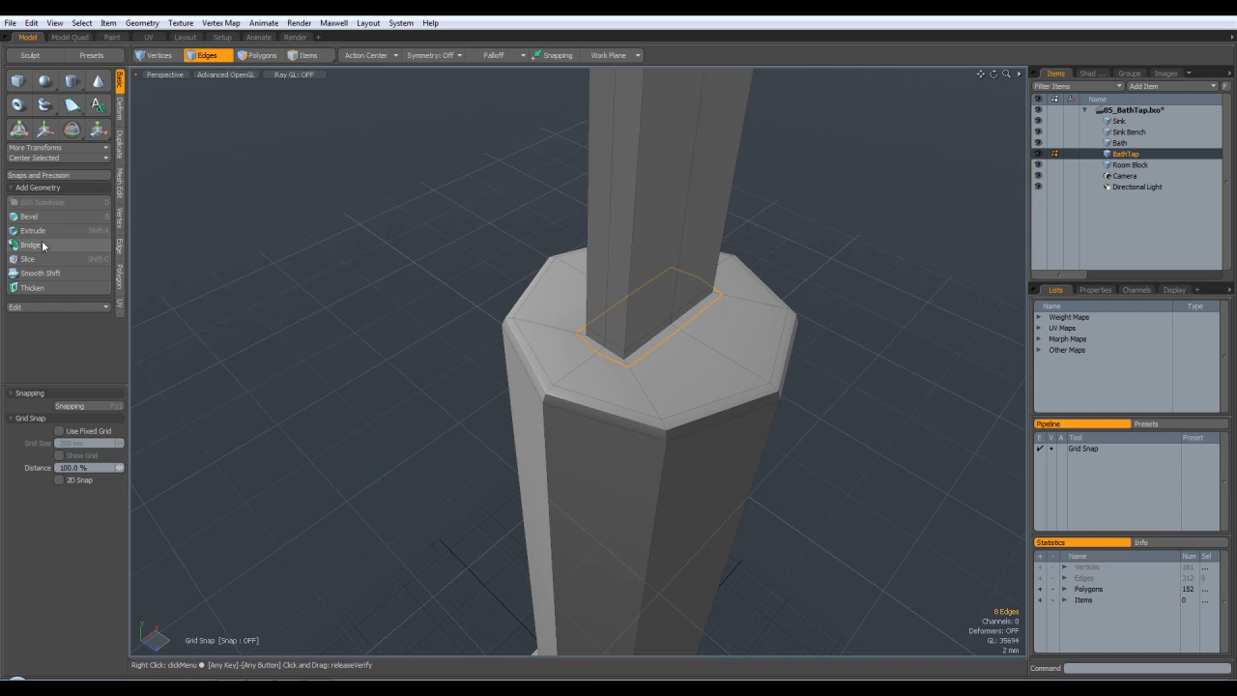
{"action": "left_click", "coordinate": [120, 246]}
{"action": "left_click", "coordinate": [35, 168]}
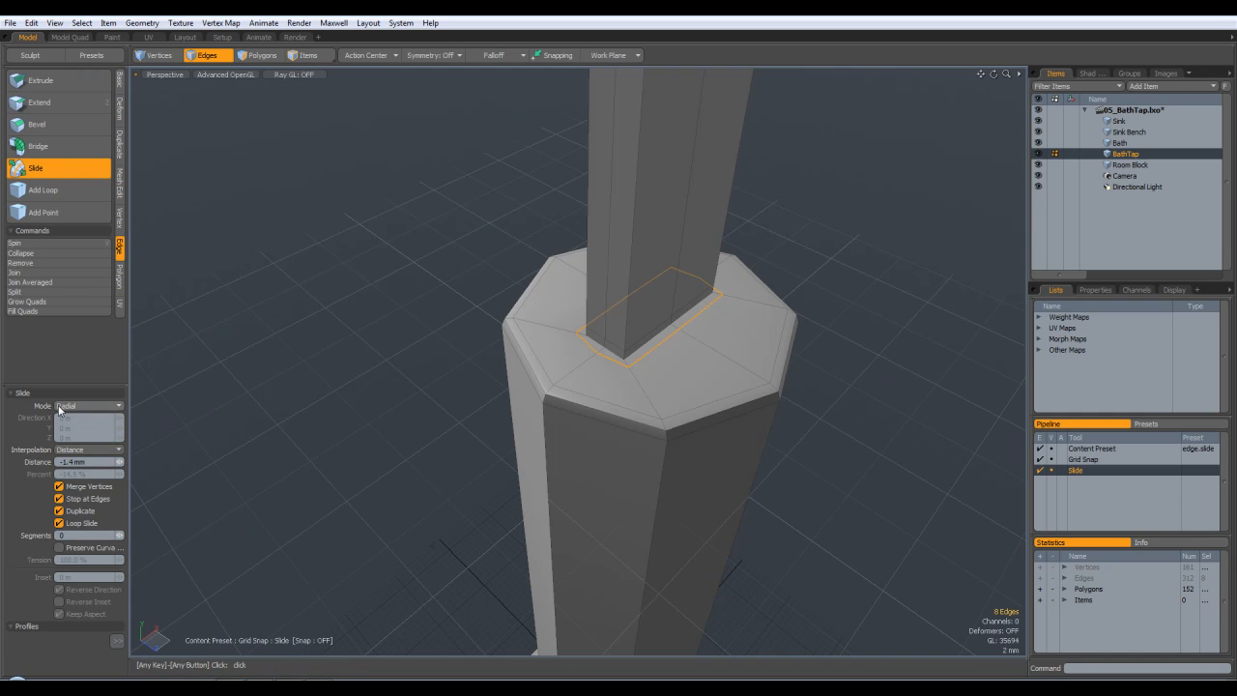
{"action": "left_click_drag", "start_coordinate": [696, 389], "coordinate": [754, 389]}
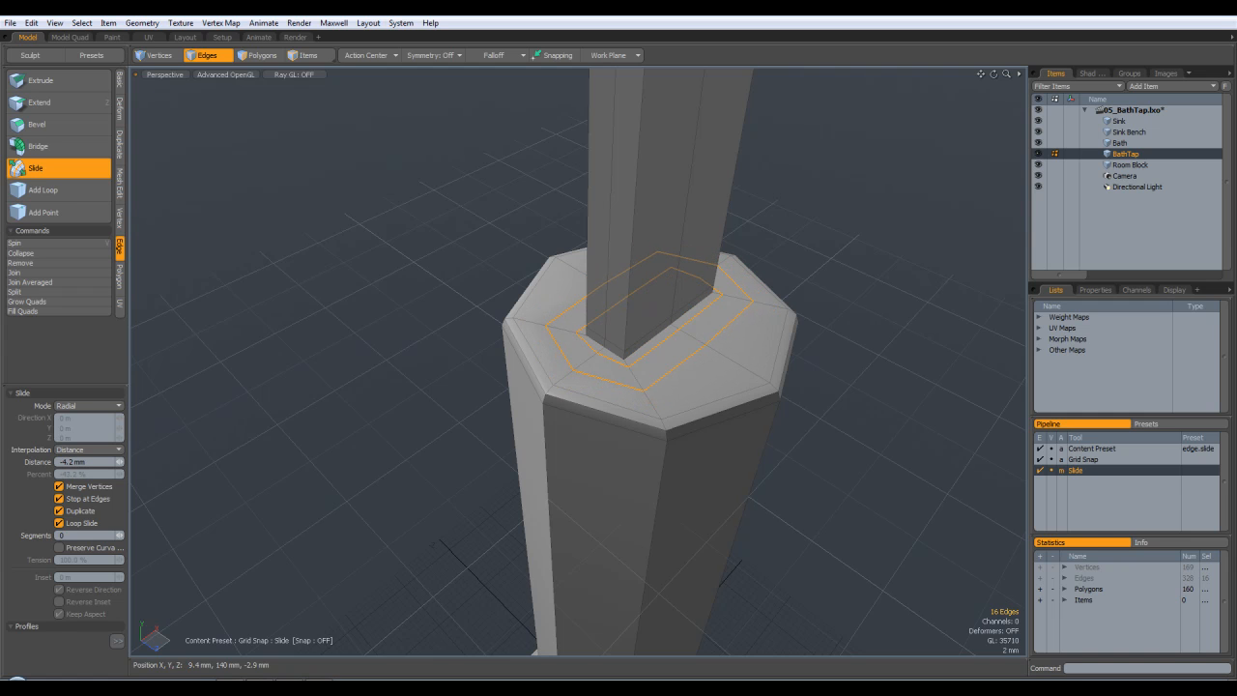
{"action": "key", "text": "space"}
{"action": "left_click", "coordinate": [809, 325]}
{"action": "left_click_drag", "start_coordinate": [808, 326], "coordinate": [877, 334], "text": "alt"}
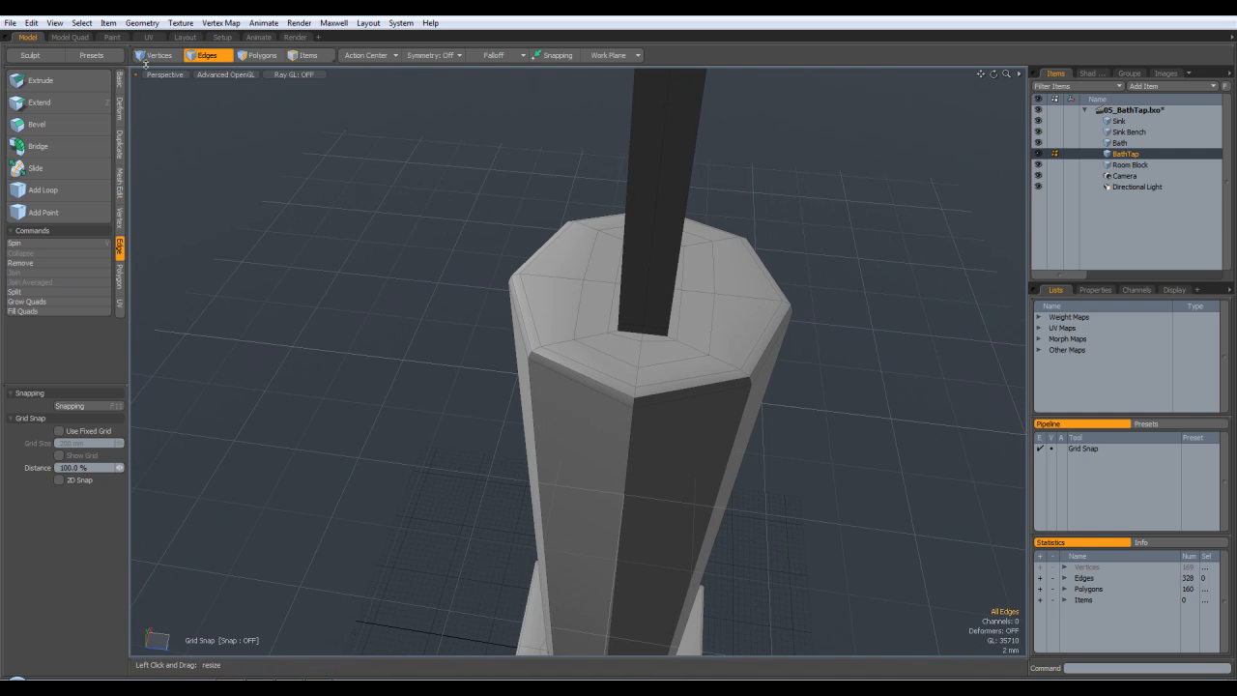
Step: Move two opposite side vertices of the new loop on the cylinder's top outward along Z, by -3.3 mm and 3.4 mm
{"action": "left_click", "coordinate": [156, 55]}
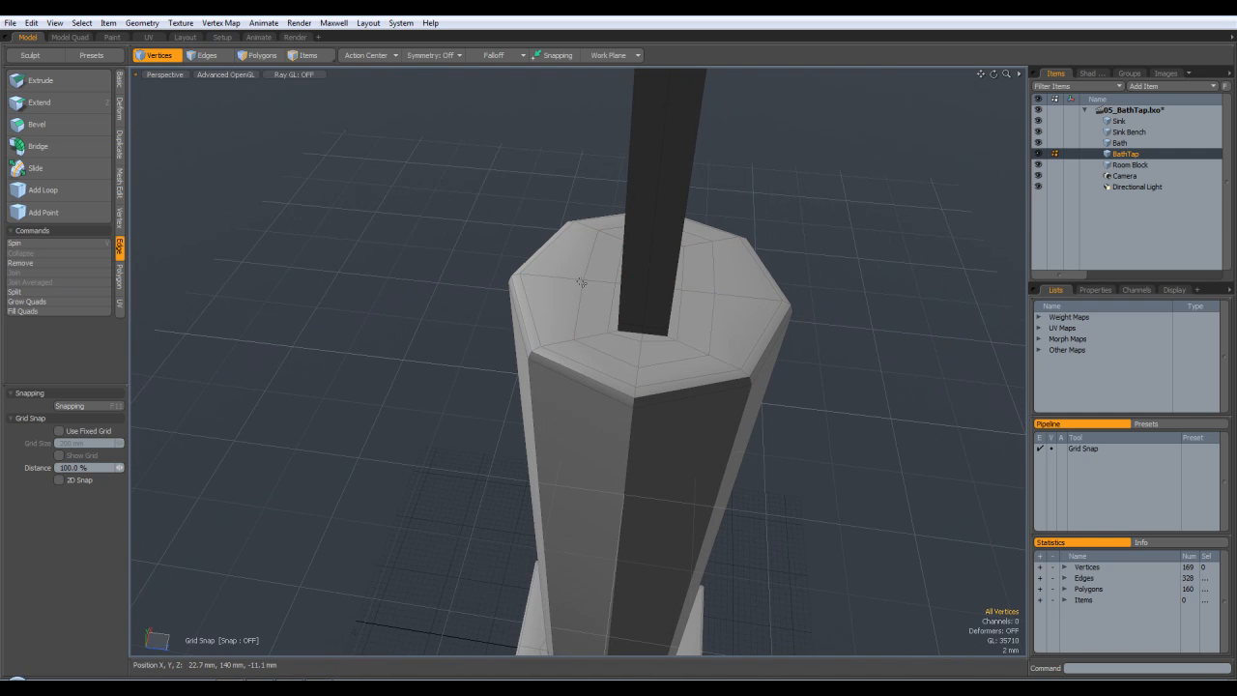
{"action": "key", "text": "w"}
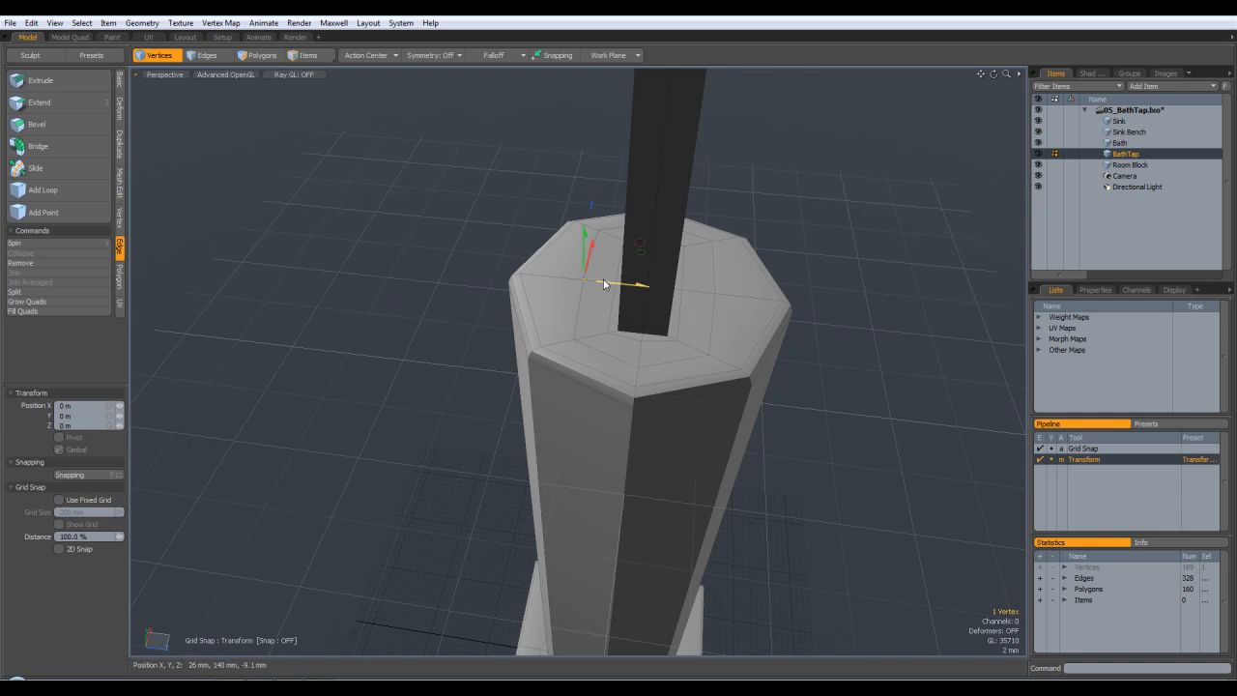
{"action": "left_click_drag", "start_coordinate": [638, 285], "coordinate": [624, 283]}
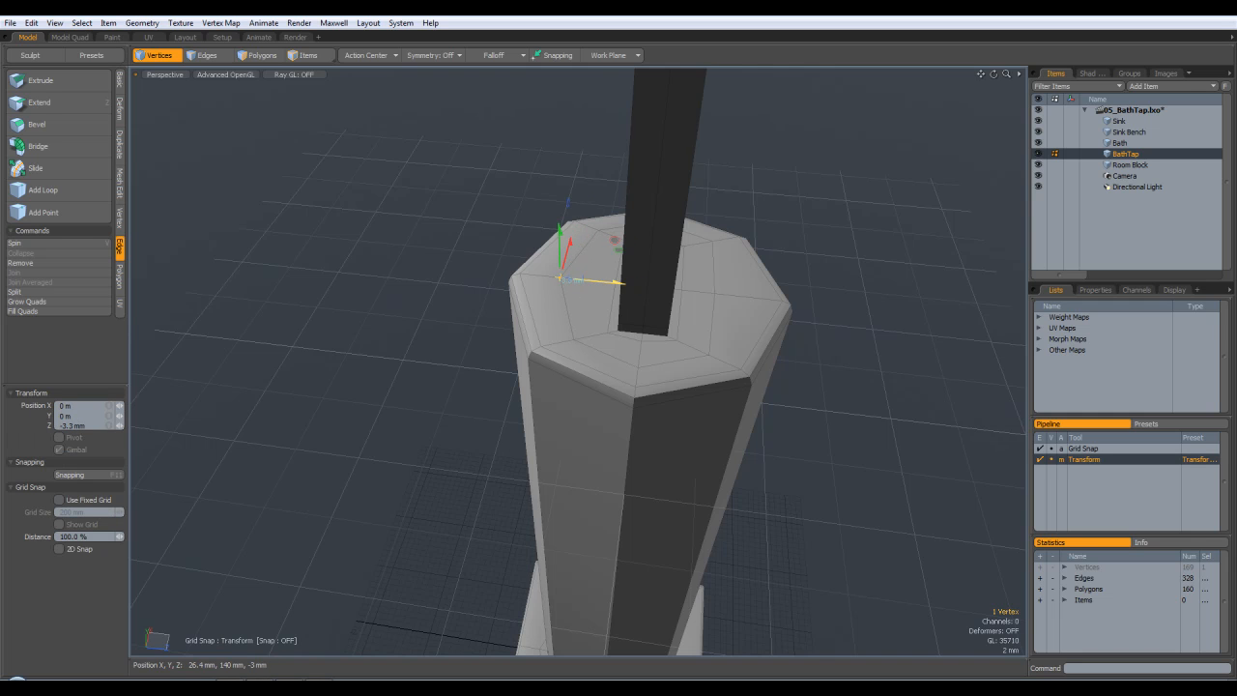
{"action": "key", "text": "Escape"}
{"action": "key", "text": "Escape"}
{"action": "key", "text": "w"}
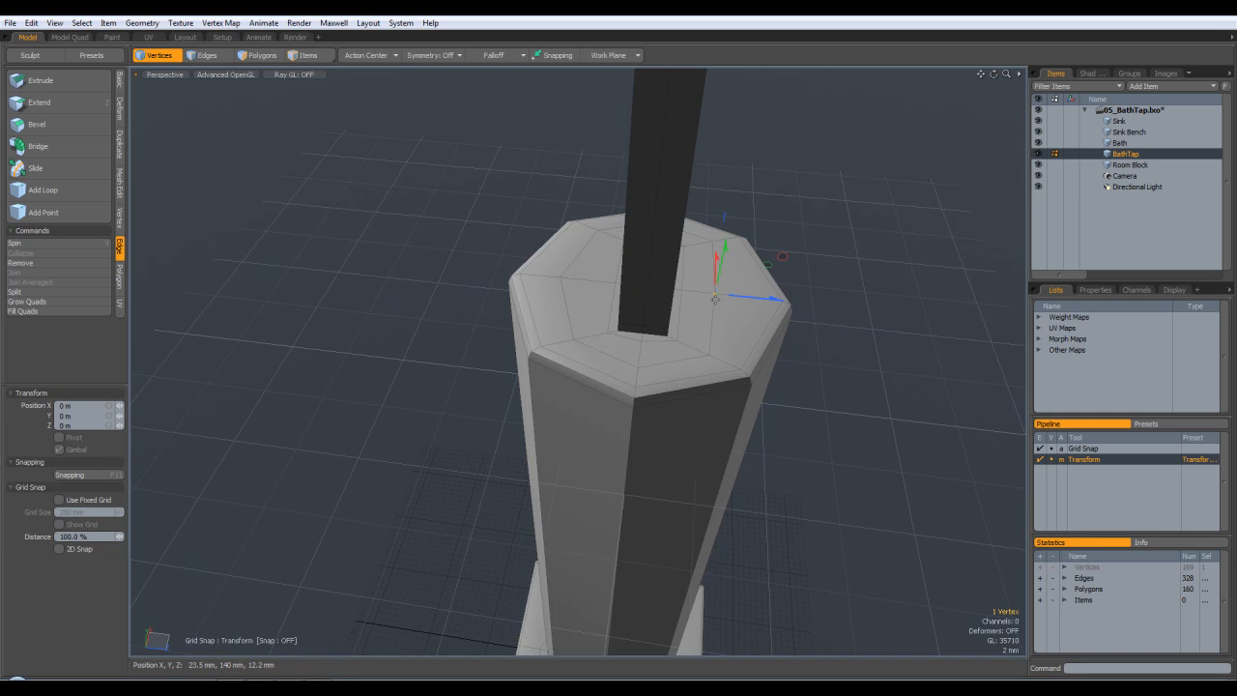
{"action": "left_click_drag", "start_coordinate": [717, 295], "coordinate": [737, 296]}
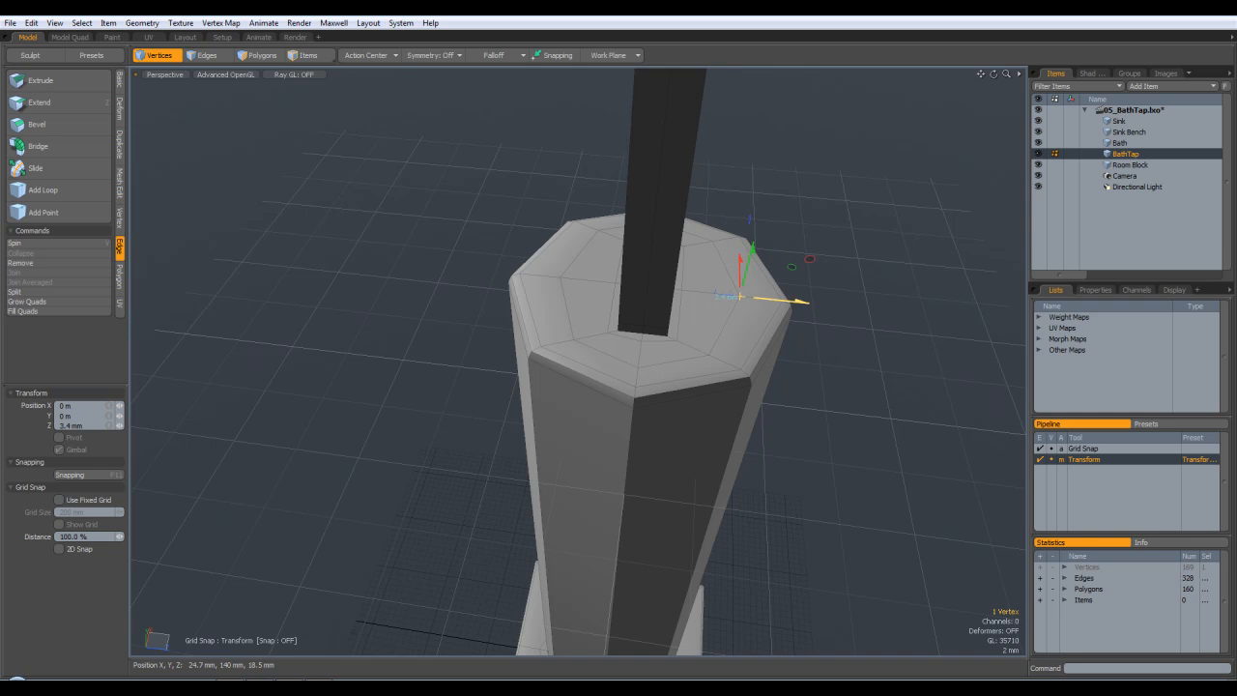
{"action": "key", "text": "Escape"}
{"action": "key", "text": "Escape"}
{"action": "left_click_drag", "start_coordinate": [739, 296], "coordinate": [491, 268], "text": "alt"}
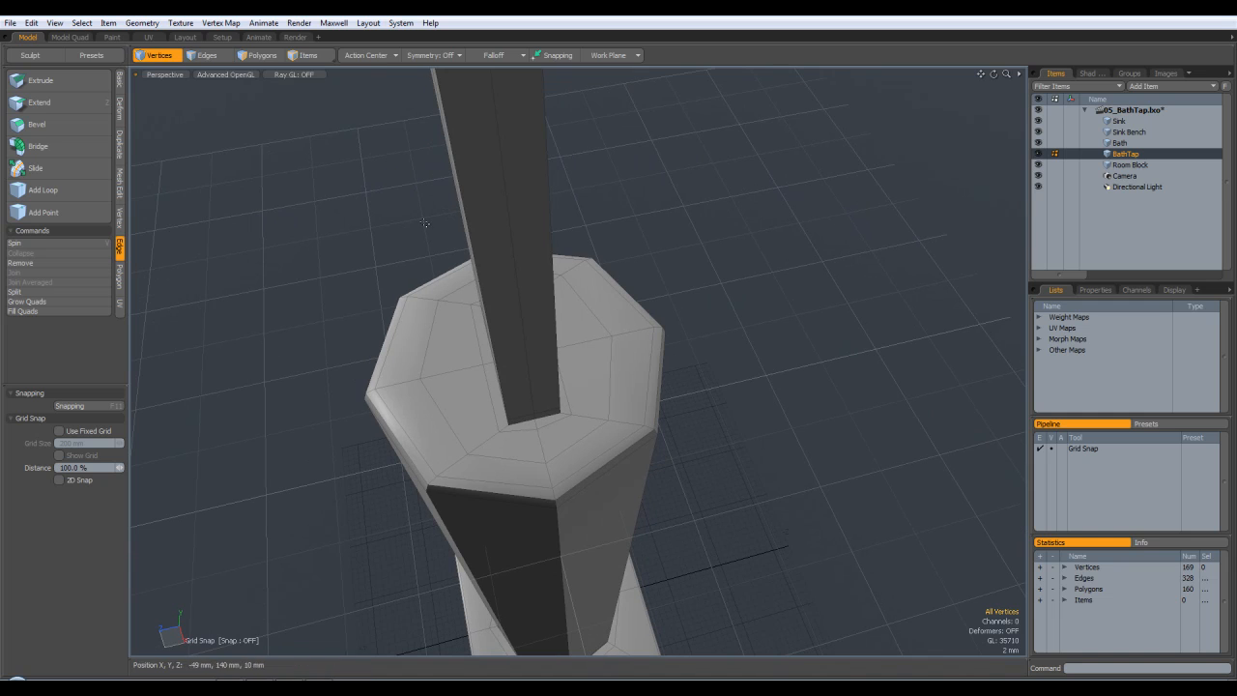
{"action": "key", "text": "Tab"}
{"action": "key", "text": "Tab"}
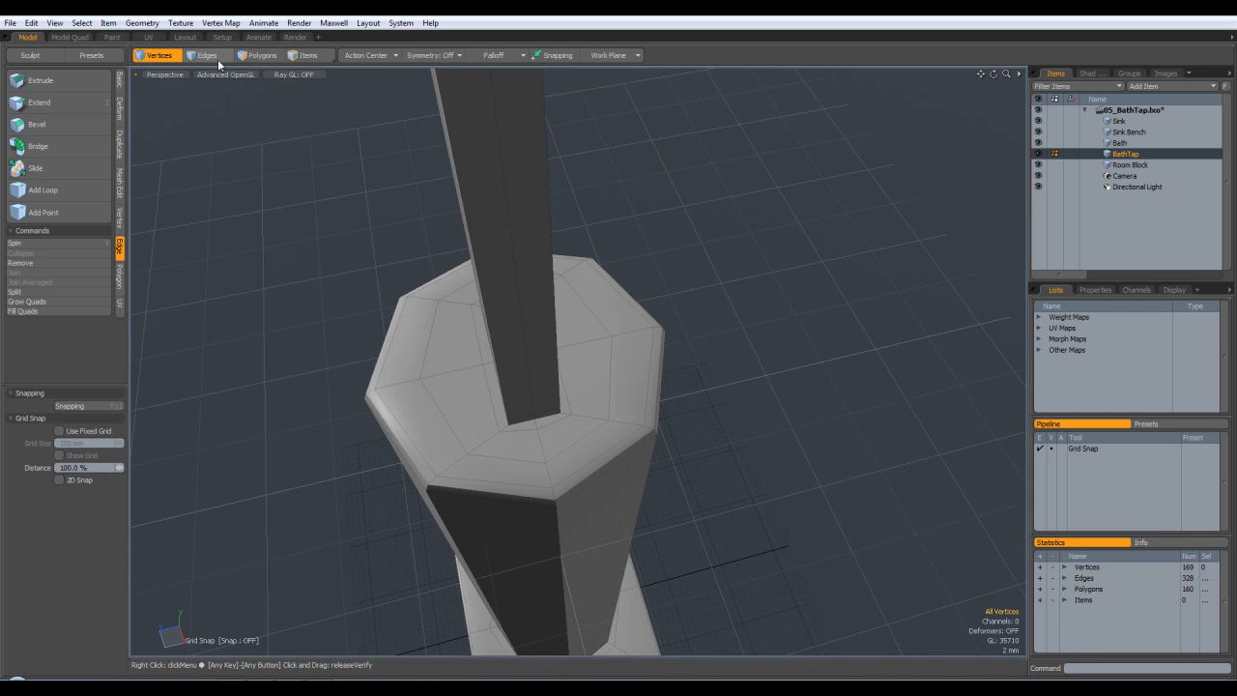
Step: Bevel the rounded edge loop on the cylinder's top with a 400 um inset and round level 0, and check it smoothed
{"action": "left_click", "coordinate": [215, 56]}
{"action": "double_click", "coordinate": [511, 454]}
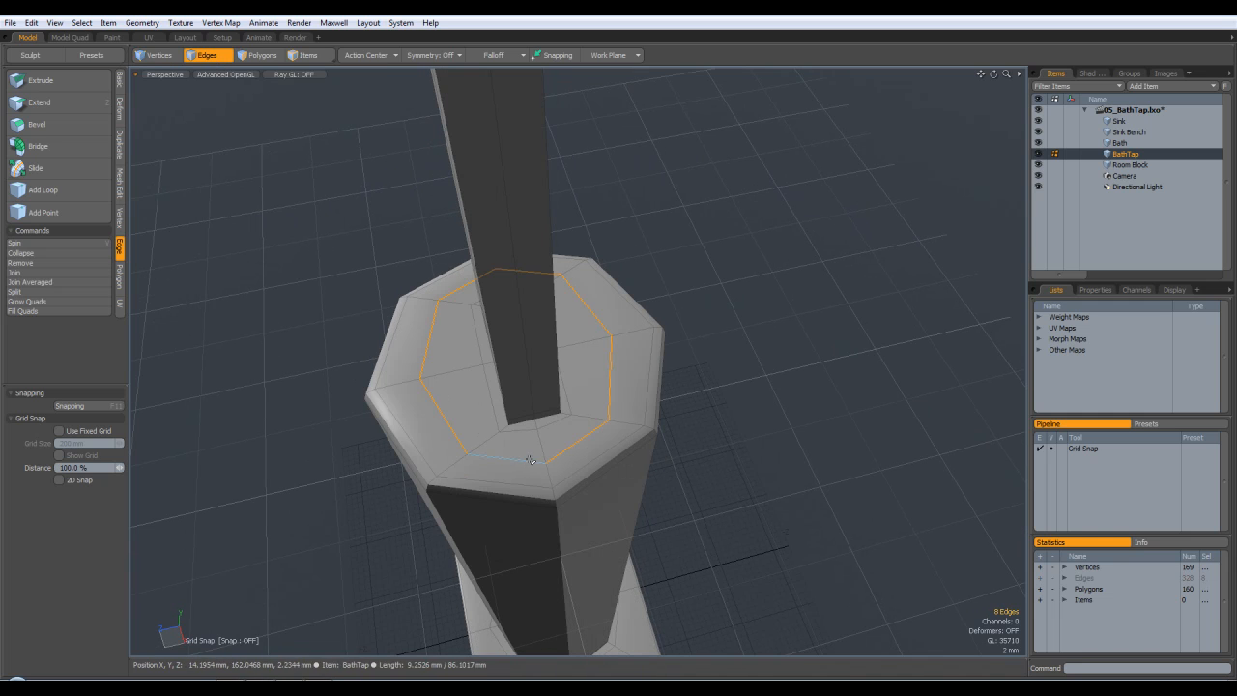
{"action": "left_click_drag", "start_coordinate": [510, 454], "coordinate": [464, 442], "text": "alt"}
{"action": "key", "text": "b"}
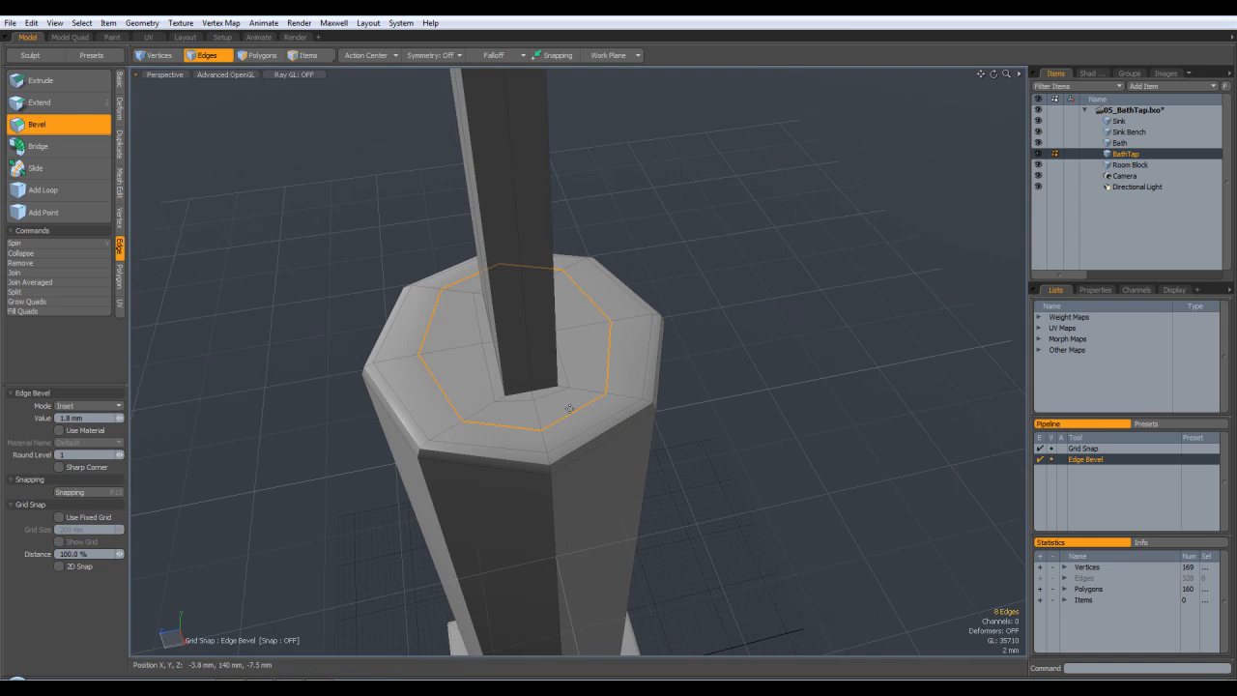
{"action": "left_click_drag", "start_coordinate": [511, 286], "coordinate": [546, 286]}
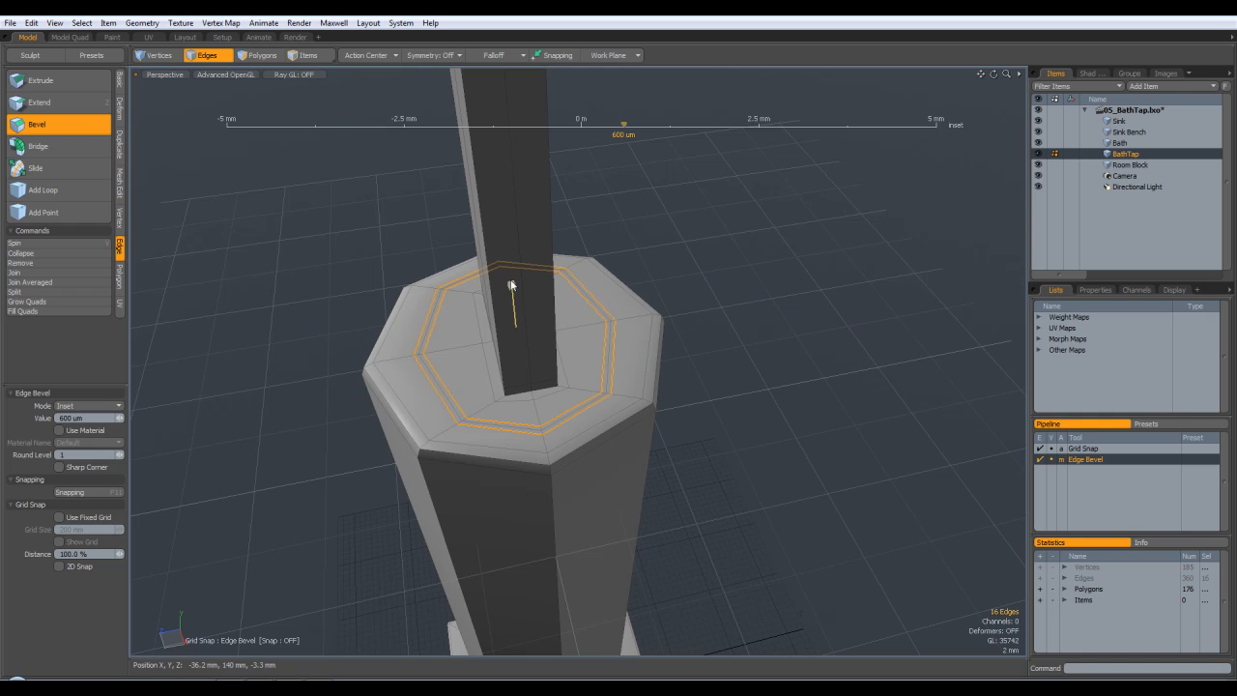
{"action": "left_click", "coordinate": [119, 458]}
{"action": "mouse_move", "coordinate": [511, 286]}
{"action": "left_mouse_down"}
{"action": "mouse_move", "coordinate": [482, 286]}
{"action": "mouse_move", "coordinate": [529, 286]}
{"action": "left_mouse_up"}
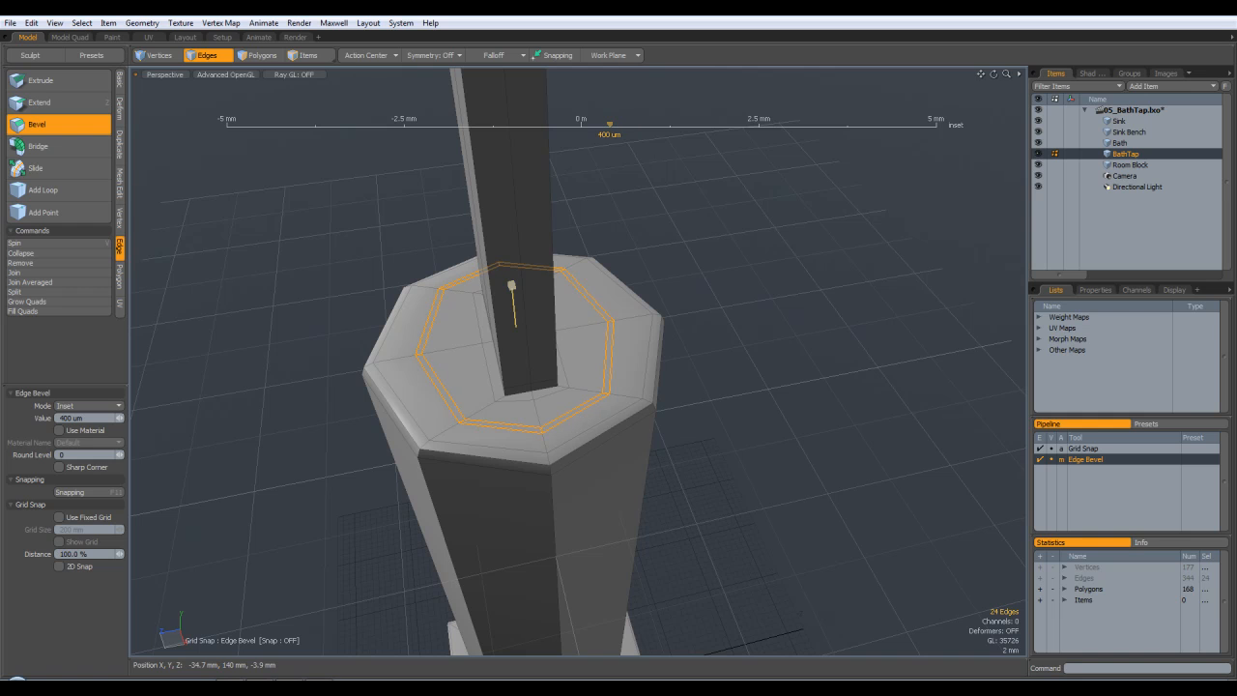
{"action": "key", "text": "q"}
{"action": "left_click", "coordinate": [796, 354]}
{"action": "key", "text": "Tab"}
{"action": "key", "text": "Tab"}
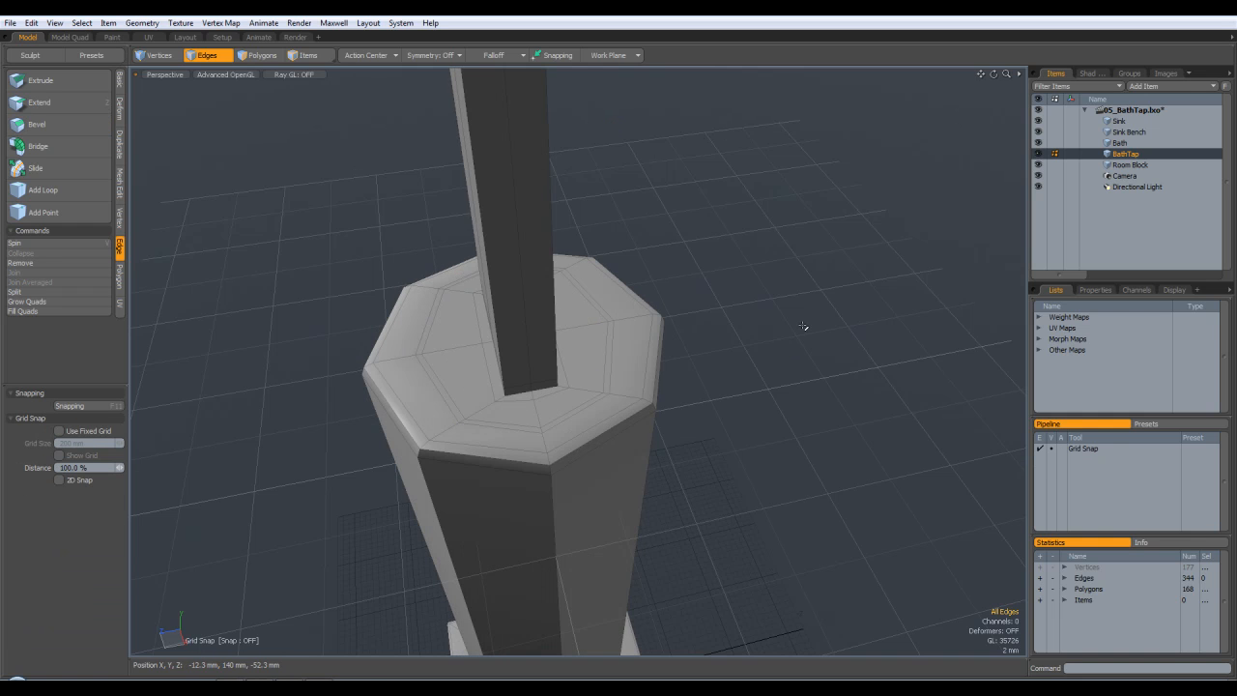
Step: Bevel the thin polygon ring on the cylinder's top down into a groove with a -1.59 mm shift and 10 um inset
{"action": "left_click", "coordinate": [266, 57]}
{"action": "left_click", "coordinate": [429, 371]}
{"action": "left_click", "coordinate": [489, 423], "text": "shift"}
{"action": "left_click", "coordinate": [565, 415], "text": "shift"}
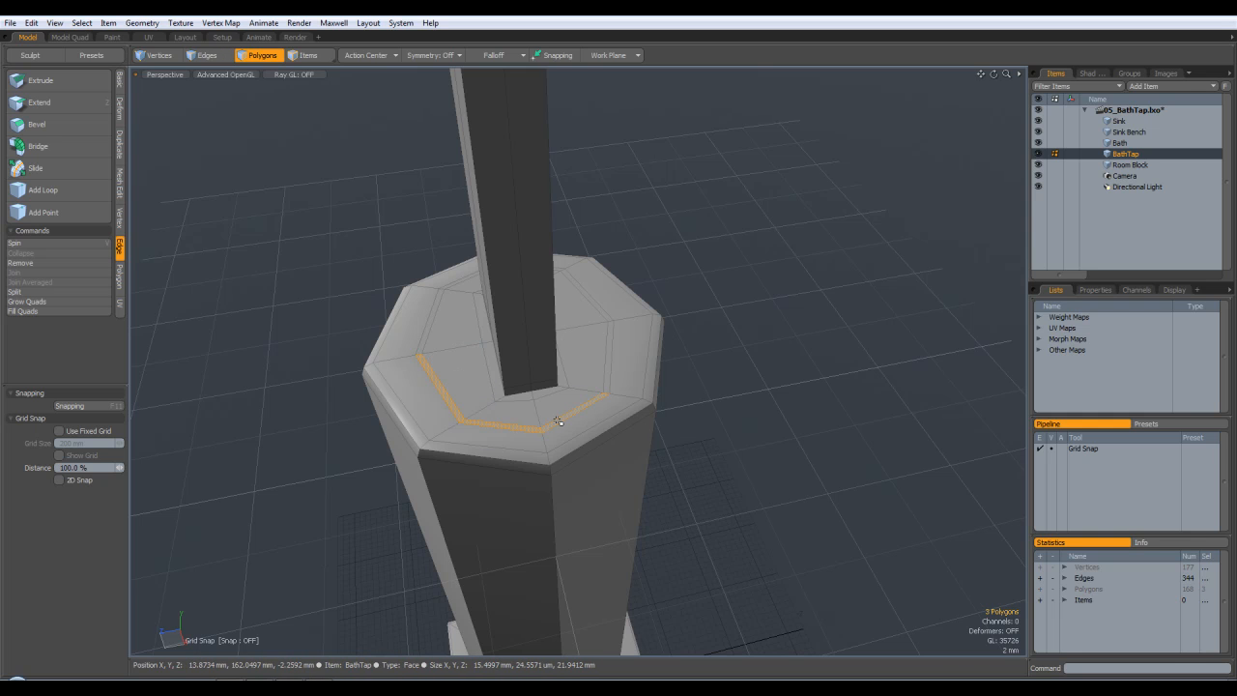
{"action": "key", "text": "Up"}
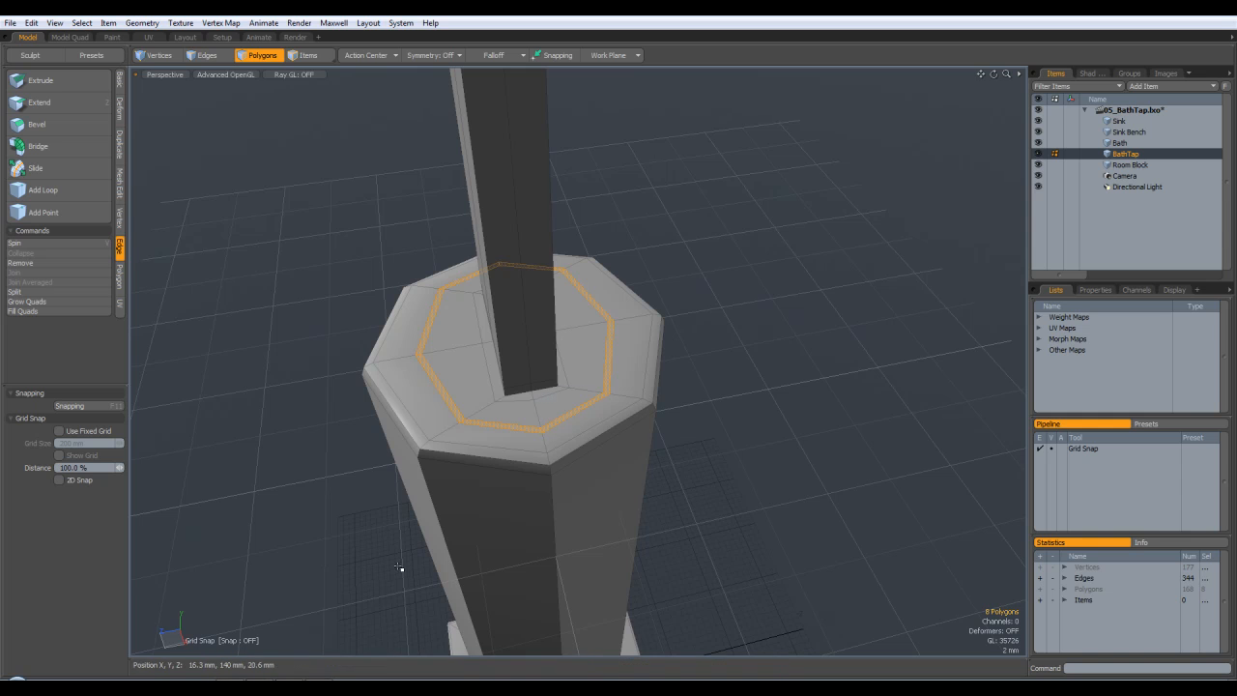
{"action": "left_click_drag", "start_coordinate": [406, 461], "coordinate": [523, 357], "text": "alt"}
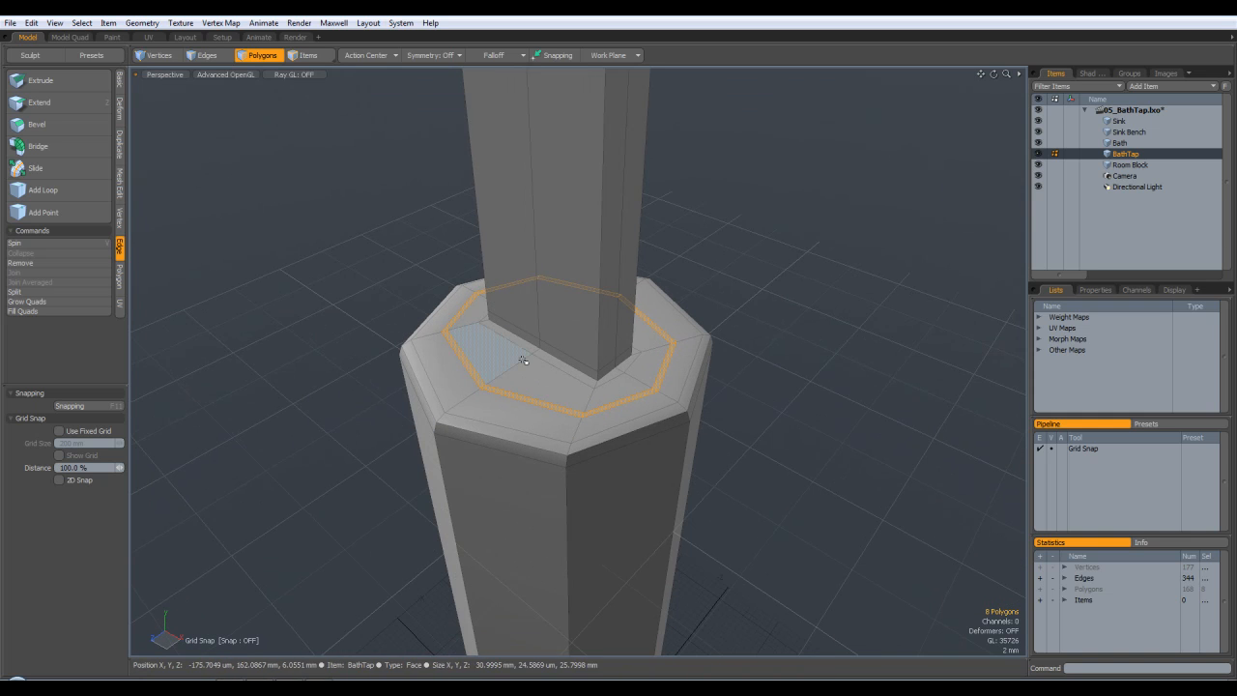
{"action": "scroll", "coordinate": [522, 362], "scroll_direction": "up", "scroll_amount": 3}
{"action": "key", "text": "b"}
{"action": "left_click", "coordinate": [538, 452]}
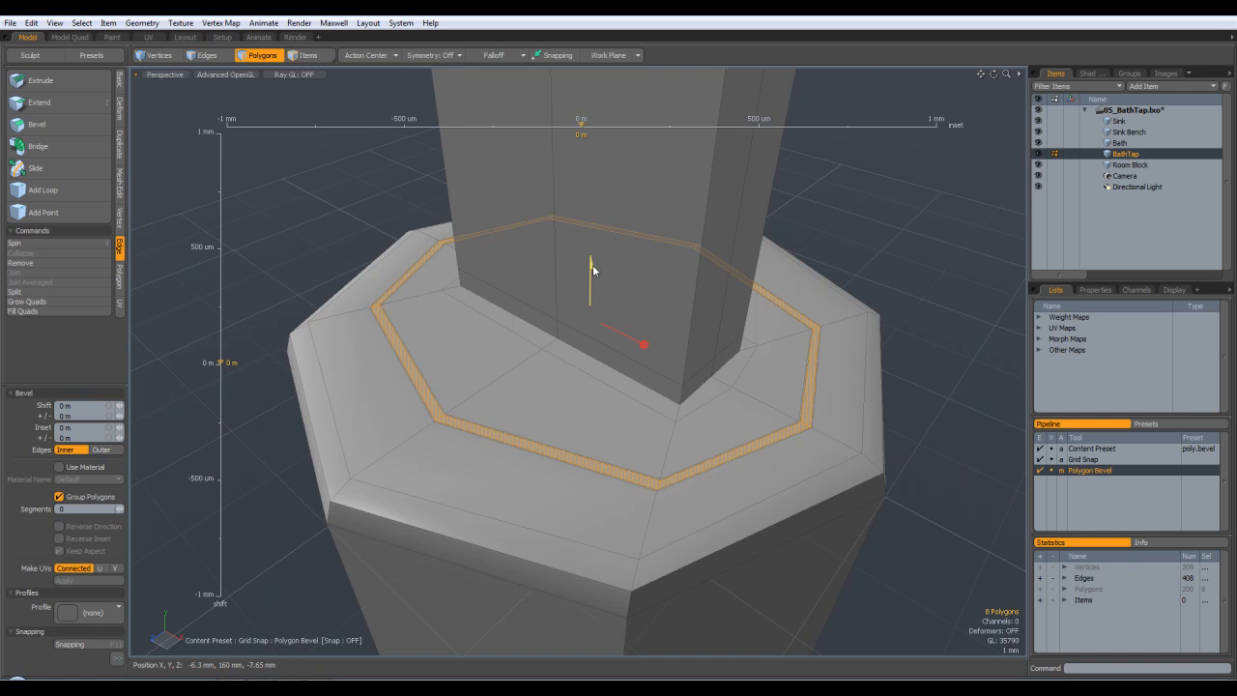
{"action": "left_click_drag", "start_coordinate": [590, 263], "coordinate": [590, 286]}
{"action": "left_click", "coordinate": [580, 310], "text": "shift"}
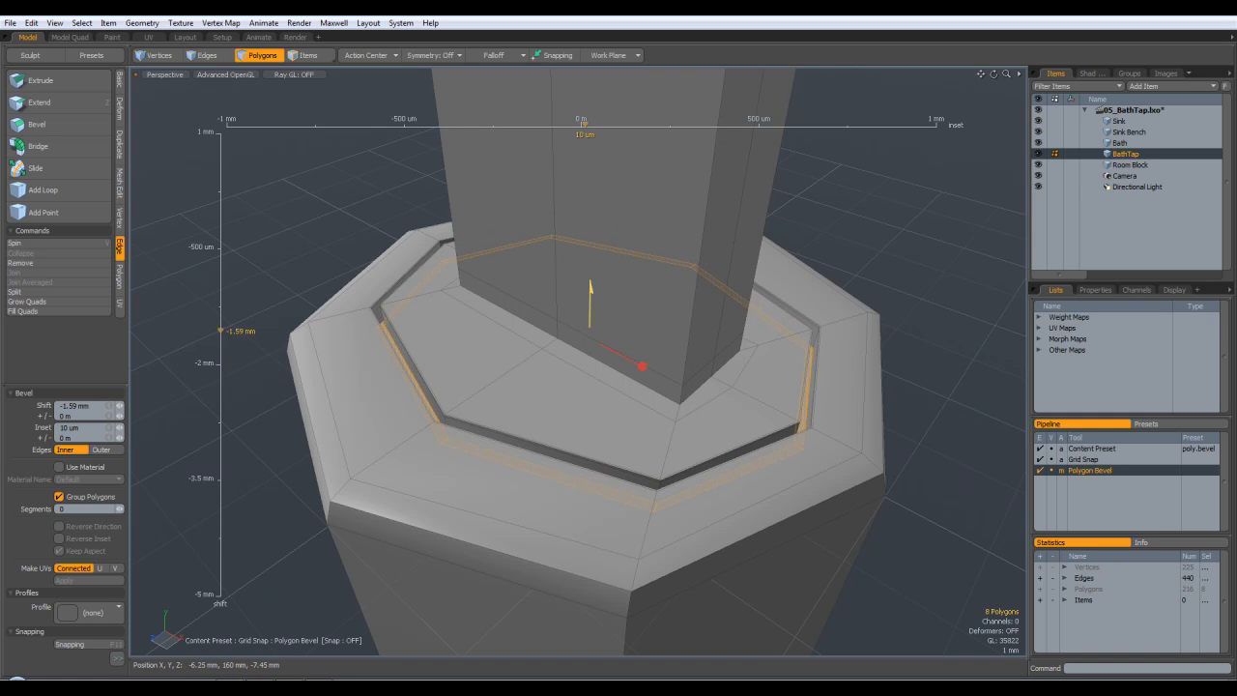
Step: Add two more bevels to the groove's floor, a -150 um shift and a 100 um inset, and clear the selection
{"action": "left_click", "coordinate": [601, 294], "text": "shift"}
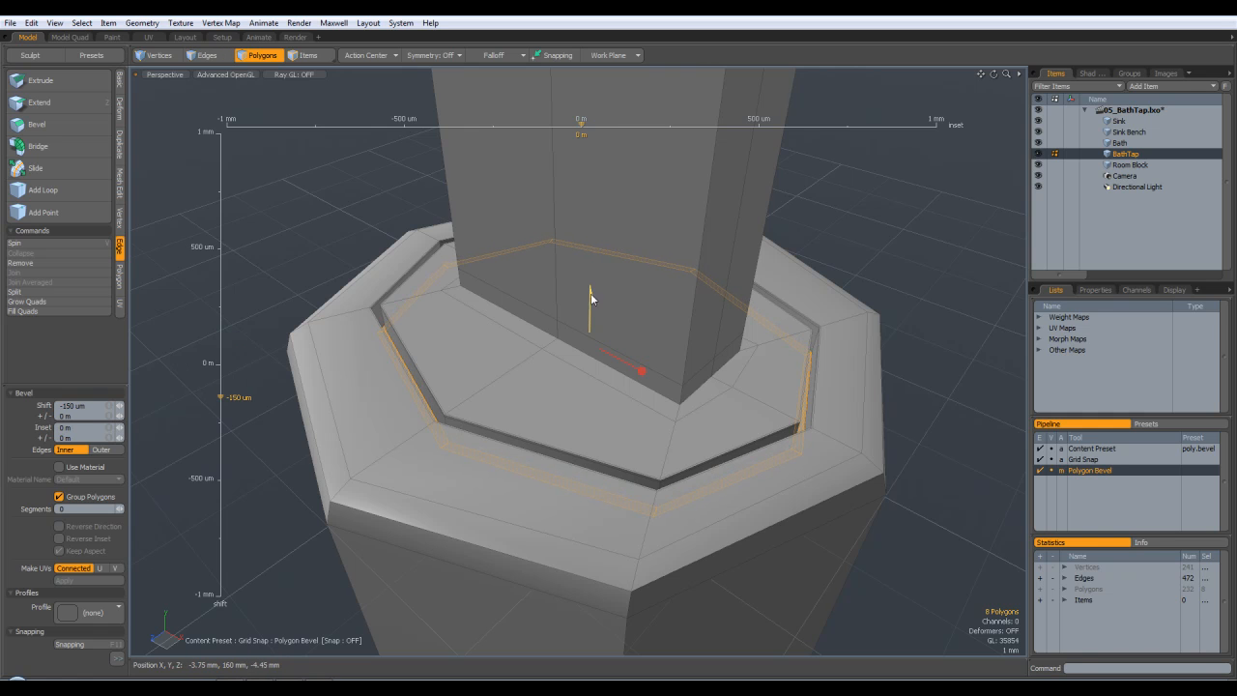
{"action": "left_click_drag", "start_coordinate": [610, 384], "coordinate": [655, 400], "text": "alt"}
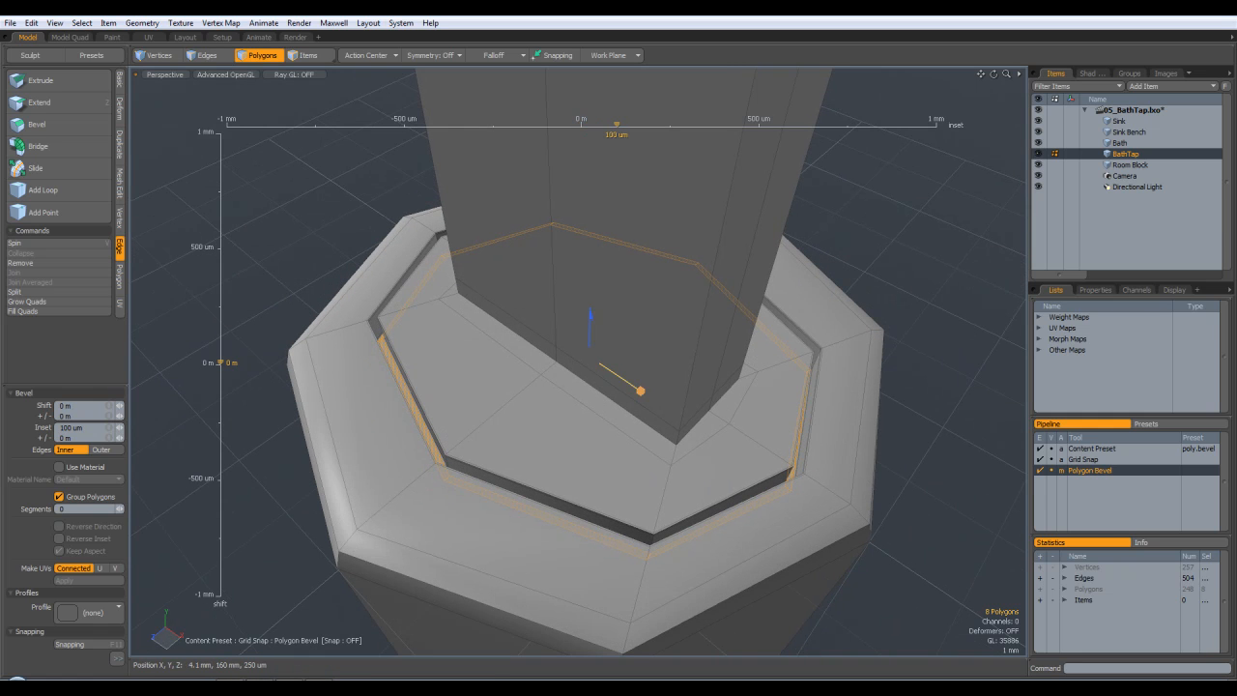
{"action": "key", "text": "q"}
{"action": "left_click", "coordinate": [565, 414]}
{"action": "key", "text": "Tab"}
{"action": "key", "text": "Caps_Lock"}
{"action": "key", "text": "Caps_Lock"}
{"action": "key", "text": "Tab"}
{"action": "left_click", "coordinate": [950, 344]}
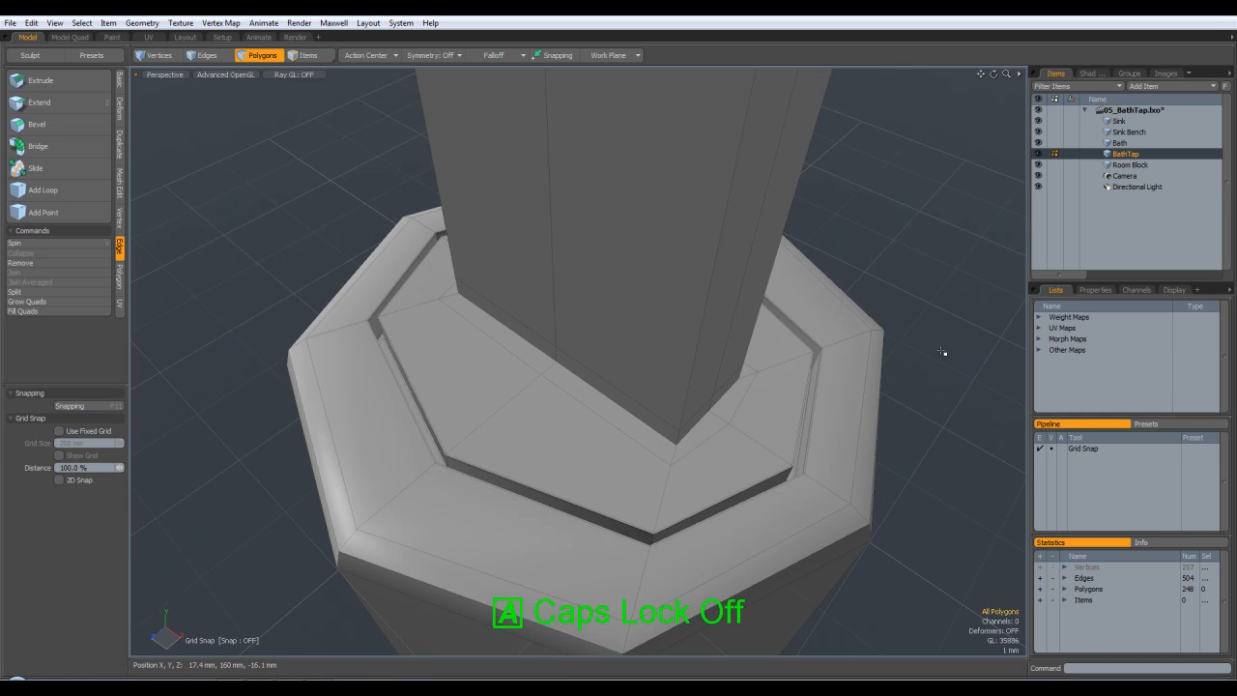
Step: Turn on subdivision smoothing and examine the groove around the cylinder's top from a wider view
{"action": "key", "text": "Tab"}
{"action": "left_click_drag", "start_coordinate": [912, 389], "coordinate": [706, 284], "text": "alt"}
{"action": "scroll", "coordinate": [706, 284], "scroll_direction": "down", "scroll_amount": 5}
{"action": "left_click_drag", "start_coordinate": [803, 354], "coordinate": [604, 317], "text": "alt"}
{"action": "key", "text": "3"}
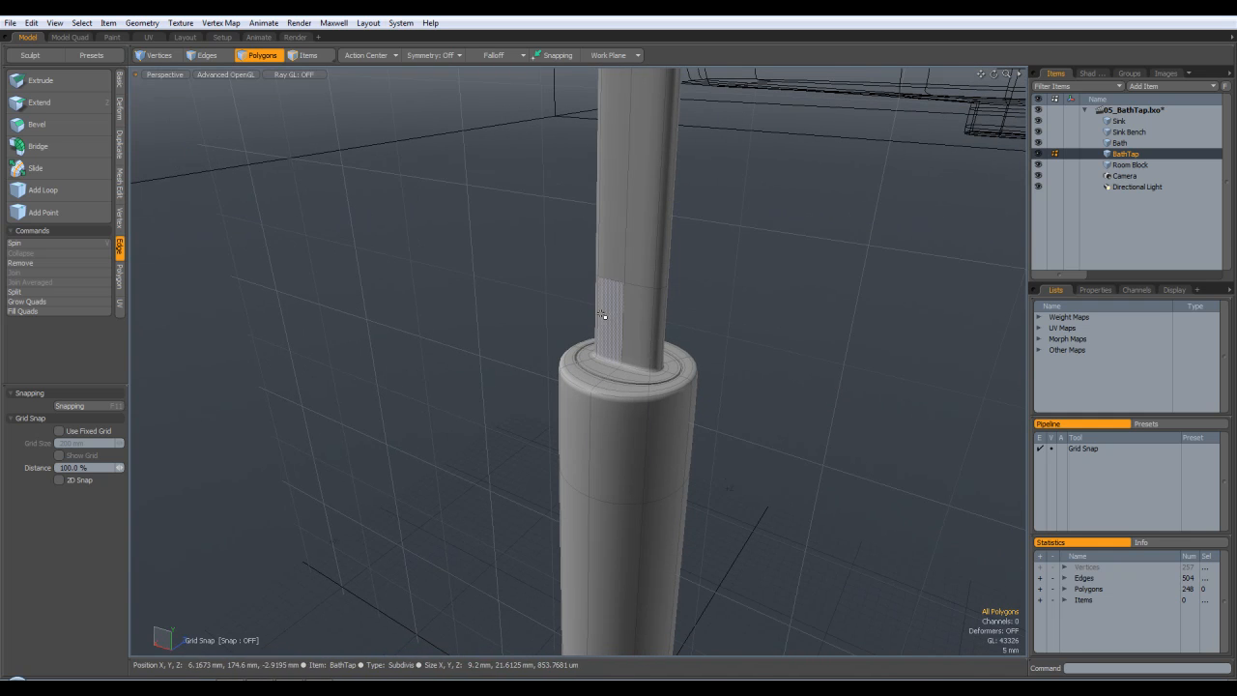
Step: Check the Taps Dimensions drawing in Windows Photo Viewer and return to the tap model
{"action": "key", "text": "alt+Tab"}
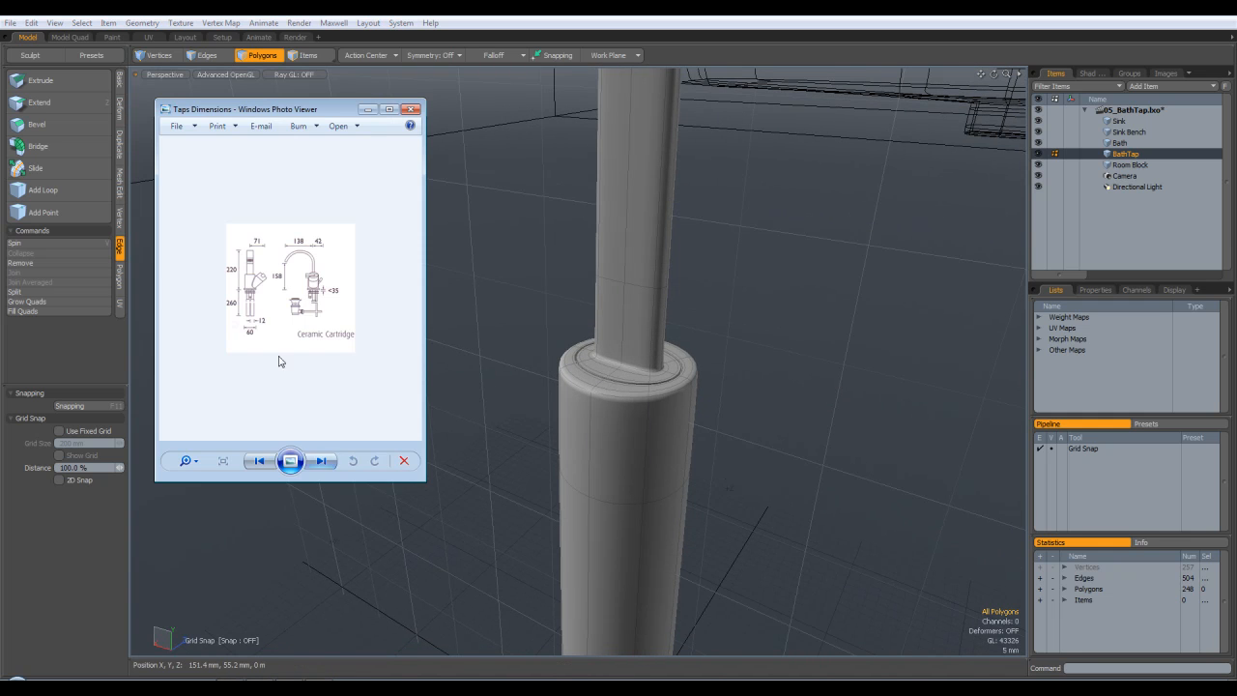
{"action": "left_click", "coordinate": [273, 653]}
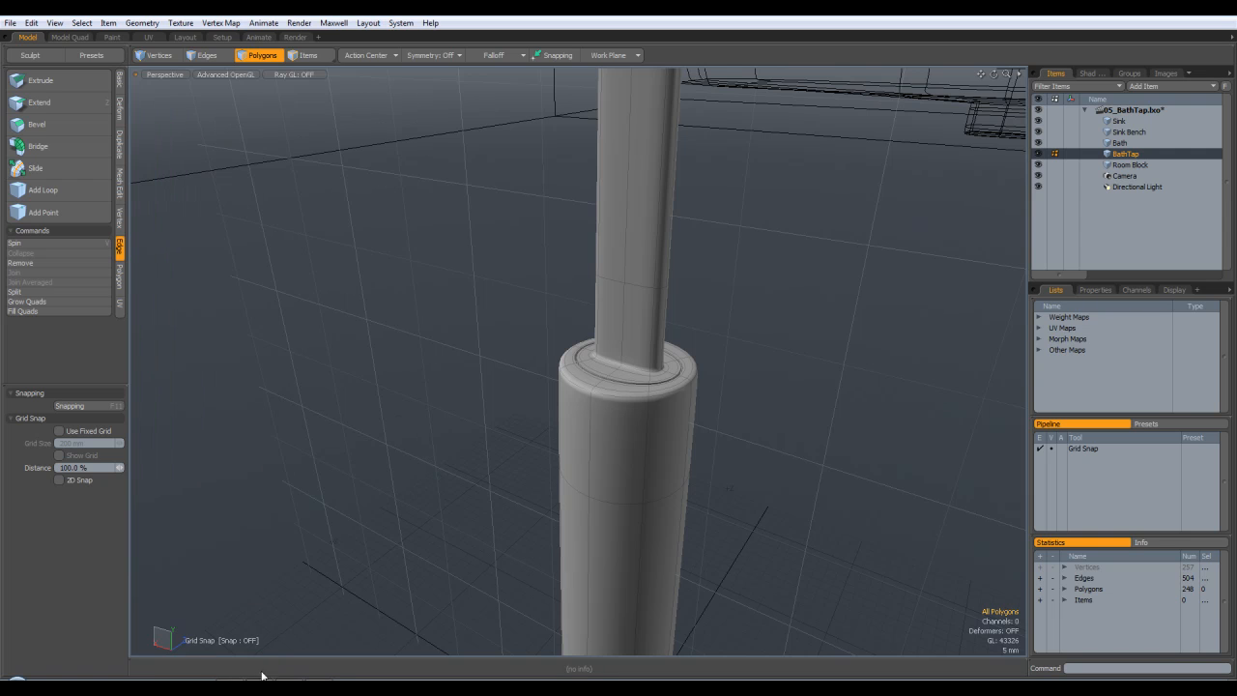
{"action": "key", "text": "alt+Tab"}
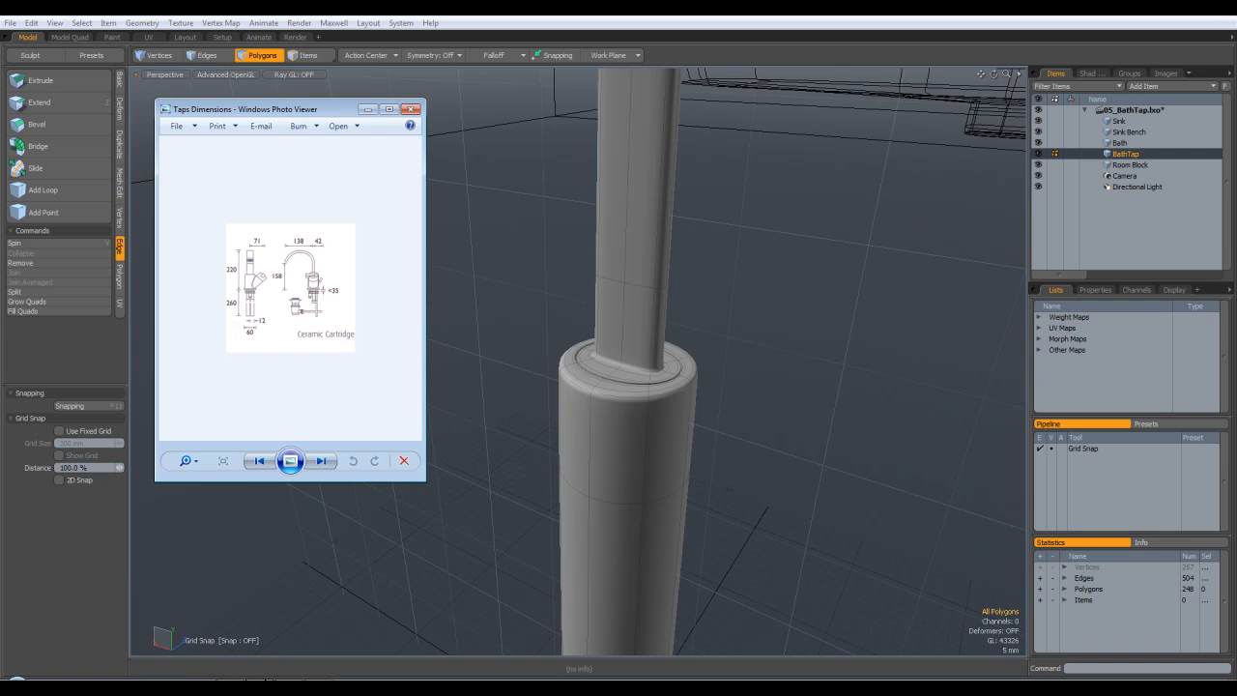
{"action": "left_click", "coordinate": [567, 414]}
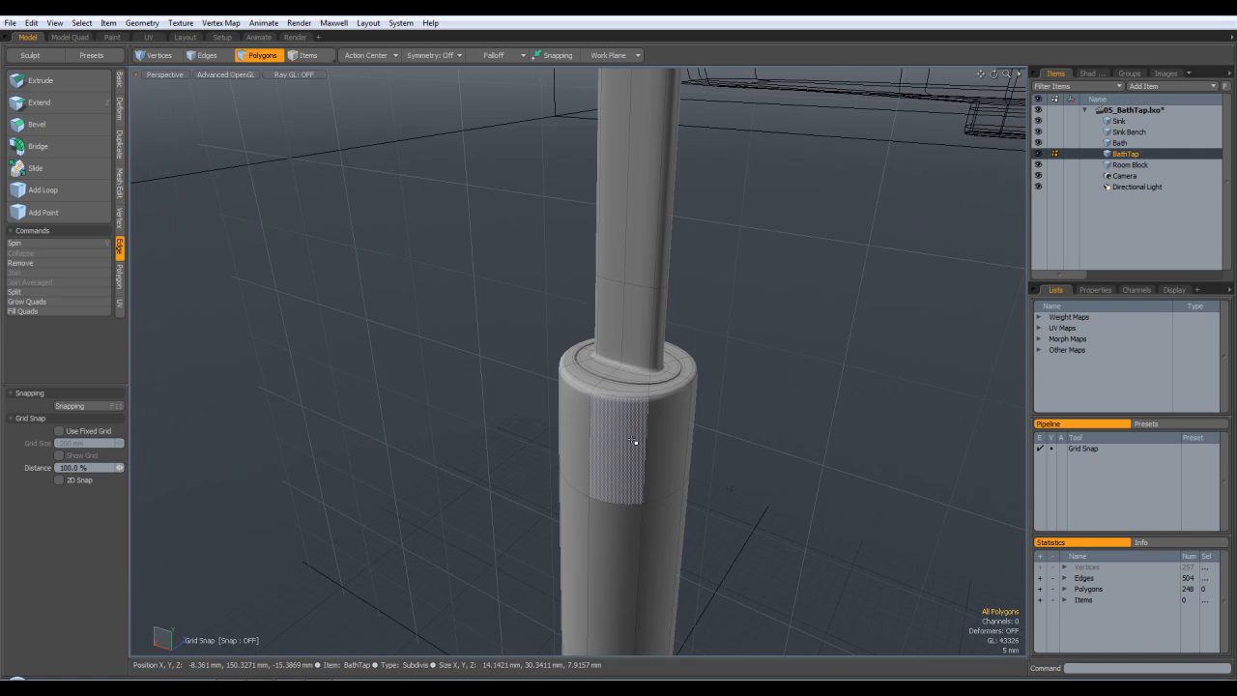
Step: Look over the whole unsmoothed tap and compare its spout with the Taps Dimensions drawing in Windows Photo Viewer
{"action": "left_click_drag", "start_coordinate": [611, 381], "coordinate": [734, 314], "text": "alt"}
{"action": "scroll", "coordinate": [755, 320], "scroll_direction": "down", "scroll_amount": 3}
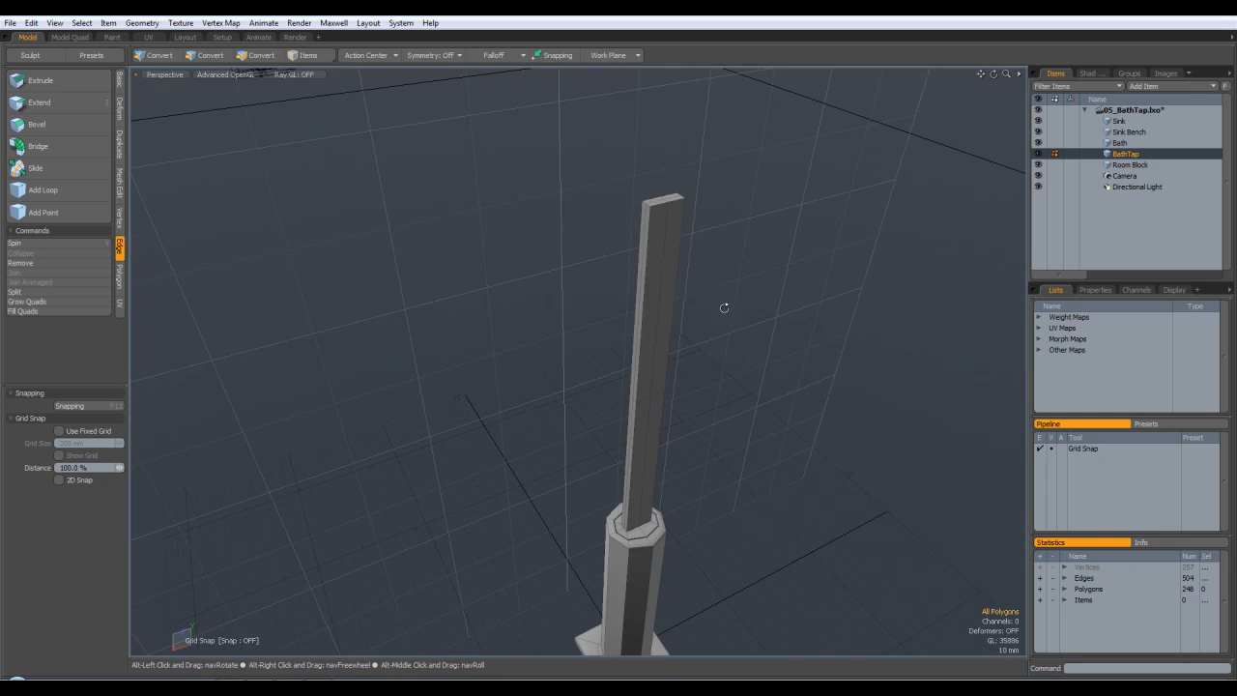
{"action": "left_click_drag", "start_coordinate": [716, 187], "coordinate": [695, 311], "text": "alt"}
{"action": "key", "text": "Caps_Lock"}
{"action": "key", "text": "Caps_Lock"}
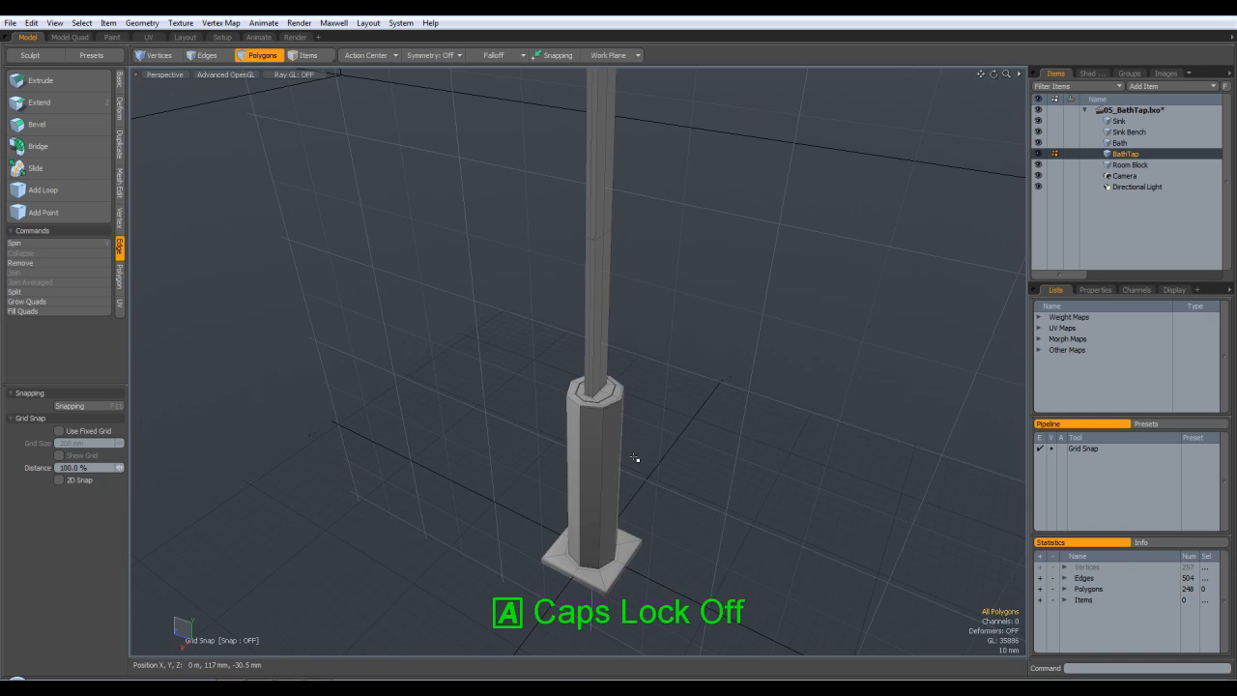
{"action": "left_click", "coordinate": [233, 677]}
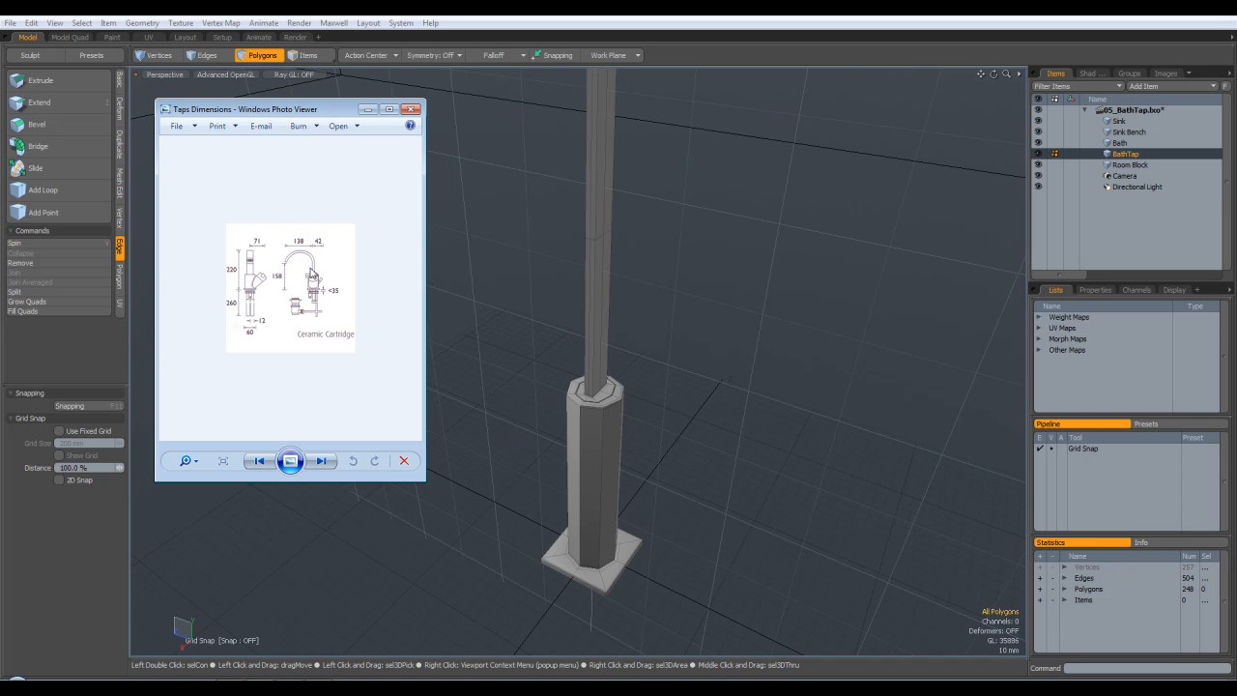
Step: Select the four polygons on the spout bar's top end and raise them about 152.5 mm
{"action": "left_click_drag", "start_coordinate": [704, 276], "coordinate": [652, 312], "text": "alt"}
{"action": "scroll", "coordinate": [748, 267], "scroll_direction": "down", "scroll_amount": 3}
{"action": "scroll", "coordinate": [652, 312], "scroll_direction": "up", "scroll_amount": 3}
{"action": "left_click_drag", "start_coordinate": [613, 179], "coordinate": [669, 282], "text": "alt"}
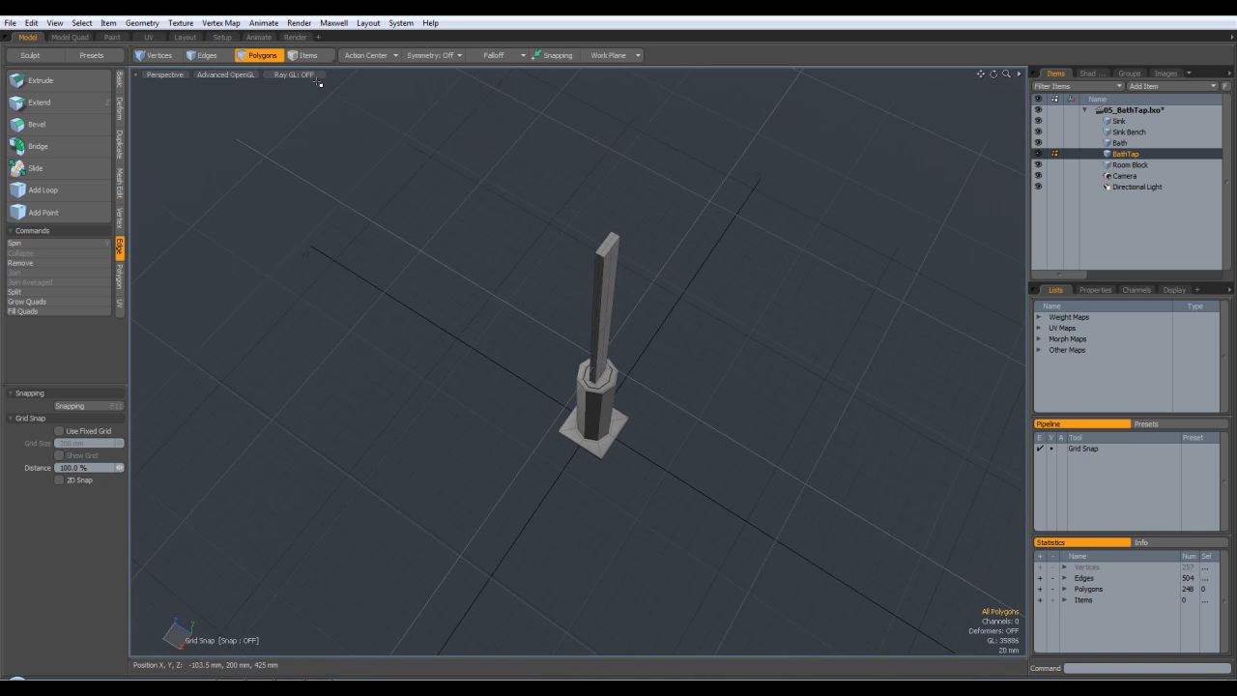
{"action": "left_click", "coordinate": [606, 248]}
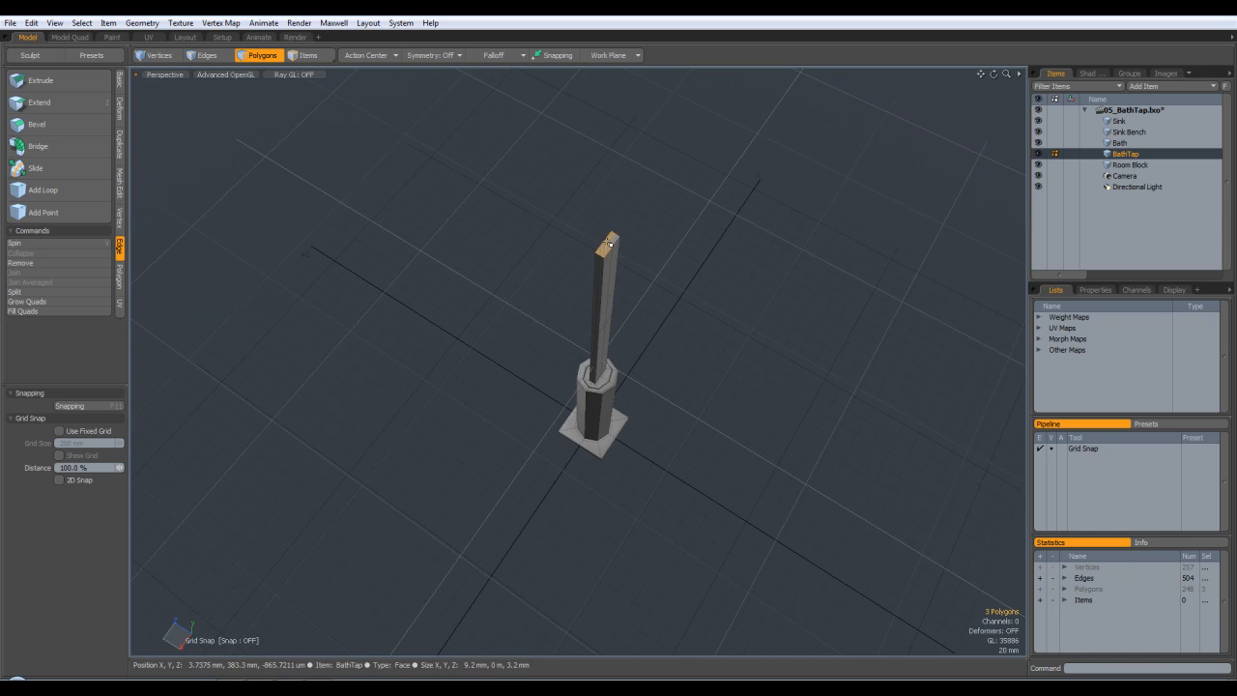
{"action": "left_click", "coordinate": [611, 241], "text": "shift"}
{"action": "key", "text": "w"}
{"action": "left_click_drag", "start_coordinate": [789, 311], "coordinate": [714, 299], "text": "alt"}
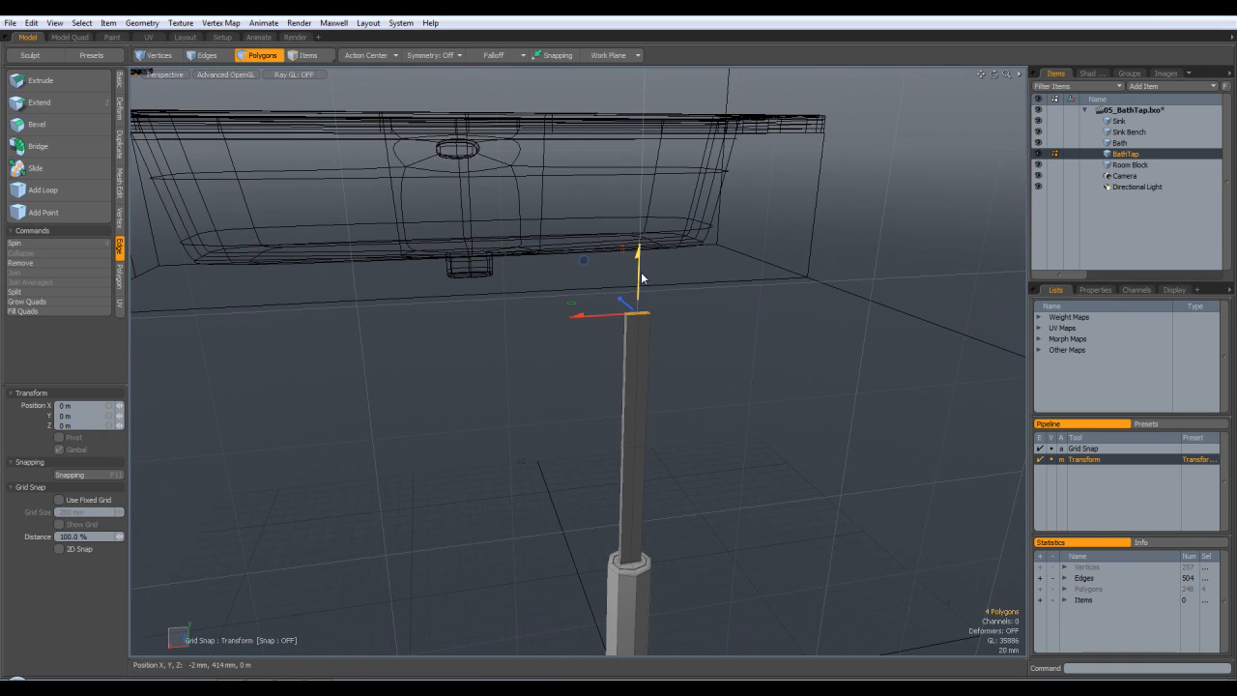
{"action": "left_click_drag", "start_coordinate": [638, 255], "coordinate": [645, 29]}
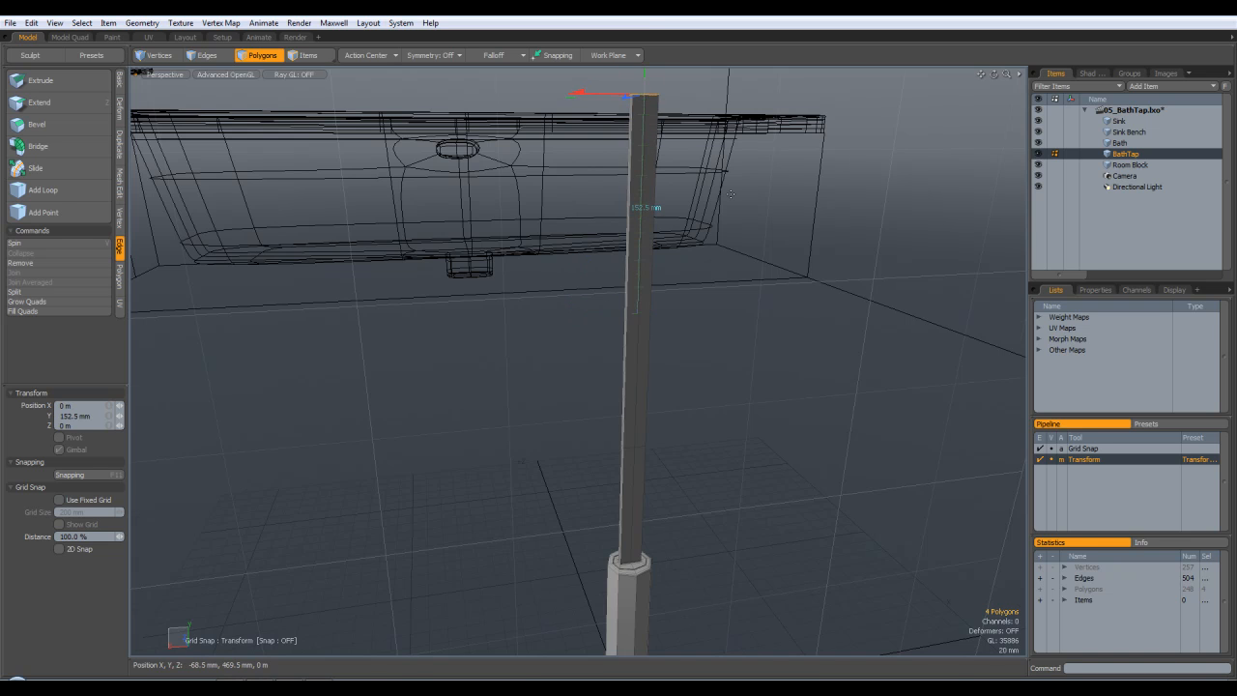
{"action": "scroll", "coordinate": [730, 194], "scroll_direction": "down", "scroll_amount": 3}
{"action": "left_click_drag", "start_coordinate": [686, 73], "coordinate": [716, 118], "text": "alt+shift"}
{"action": "key", "text": "space"}
Step: Raise the spout bar's top end polygons a little further and clear the selection
{"action": "left_click", "coordinate": [773, 354]}
{"action": "left_click_drag", "start_coordinate": [773, 354], "coordinate": [772, 422], "text": "alt"}
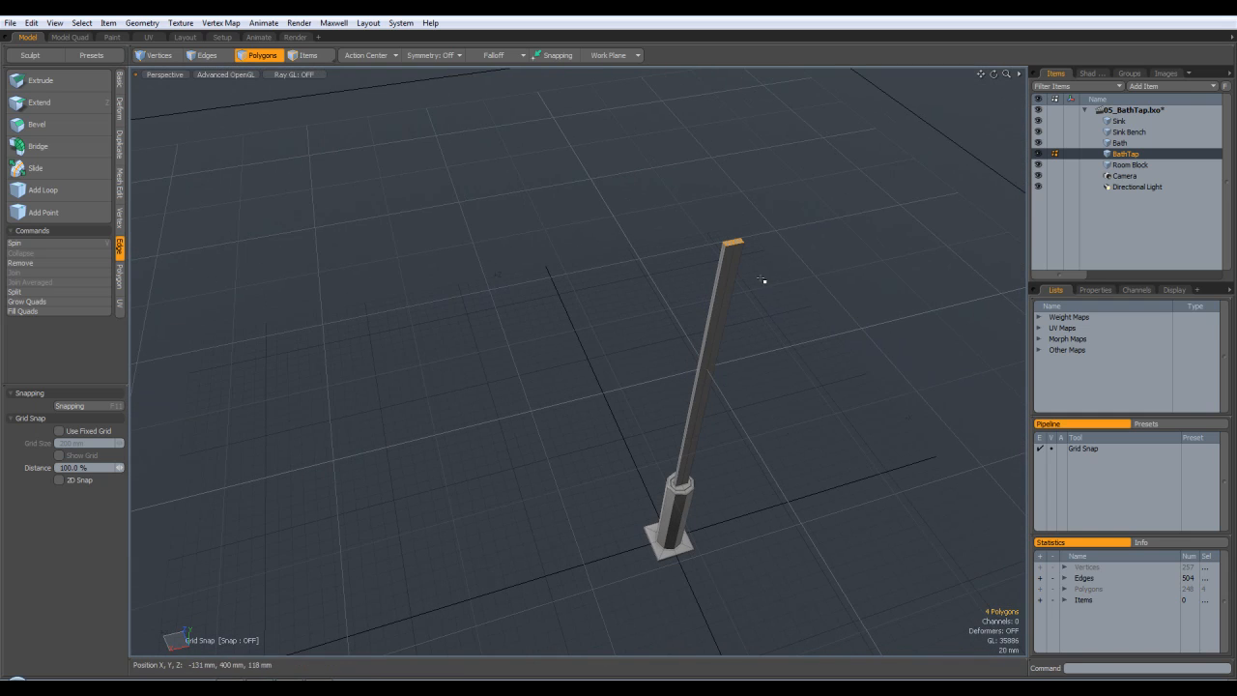
{"action": "key", "text": "w"}
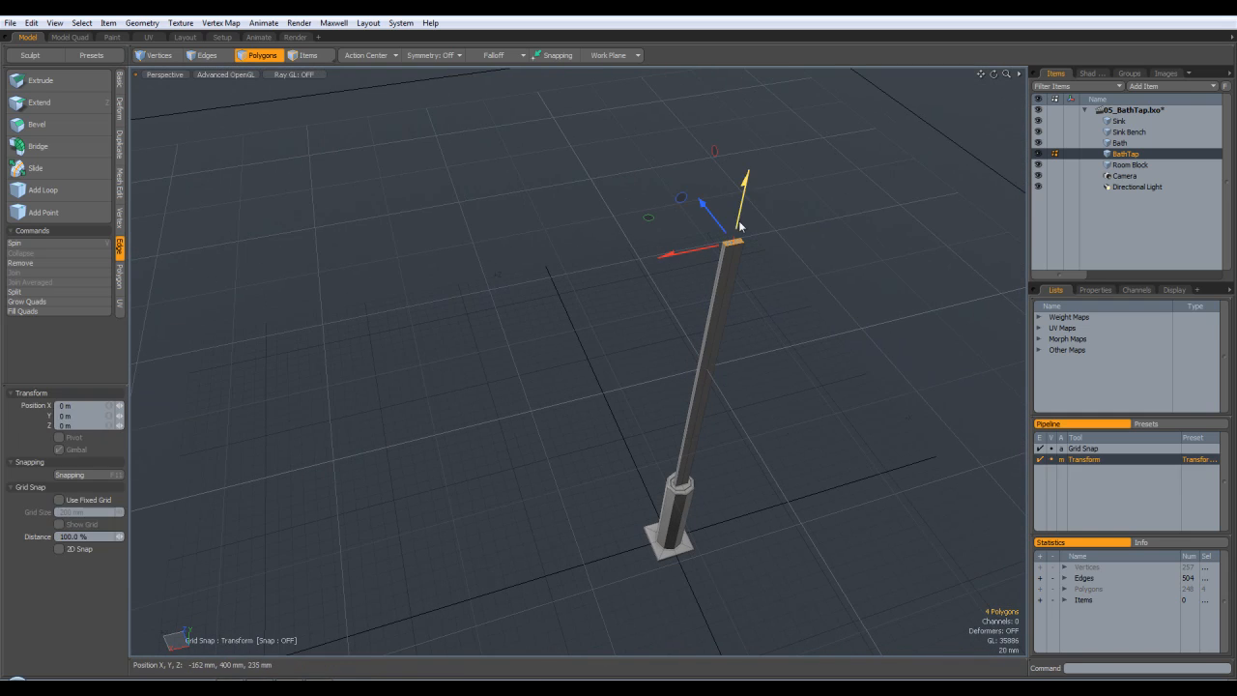
{"action": "left_click_drag", "start_coordinate": [741, 207], "coordinate": [754, 145]}
{"action": "key", "text": "q"}
{"action": "left_click", "coordinate": [763, 358]}
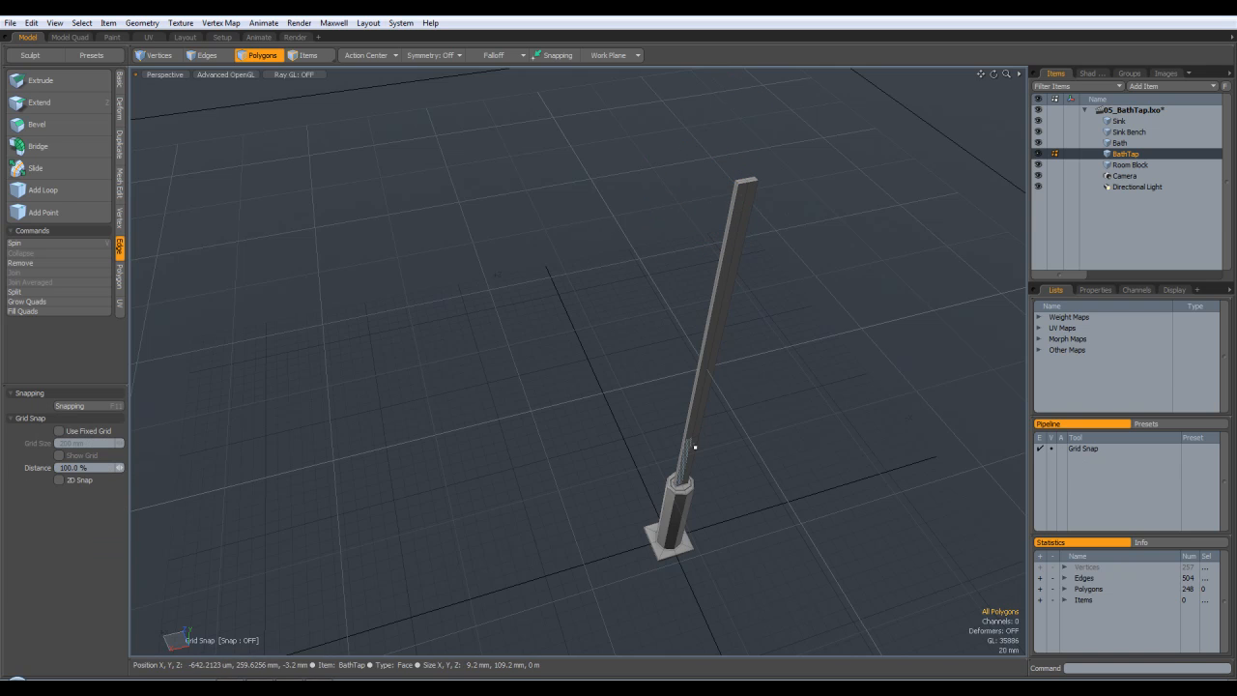
Step: Select the edge loop on the lower part of the spout bar, move it up the bar and clear the selection
{"action": "left_click", "coordinate": [199, 57]}
{"action": "left_click_drag", "start_coordinate": [773, 406], "coordinate": [725, 261], "text": "alt"}
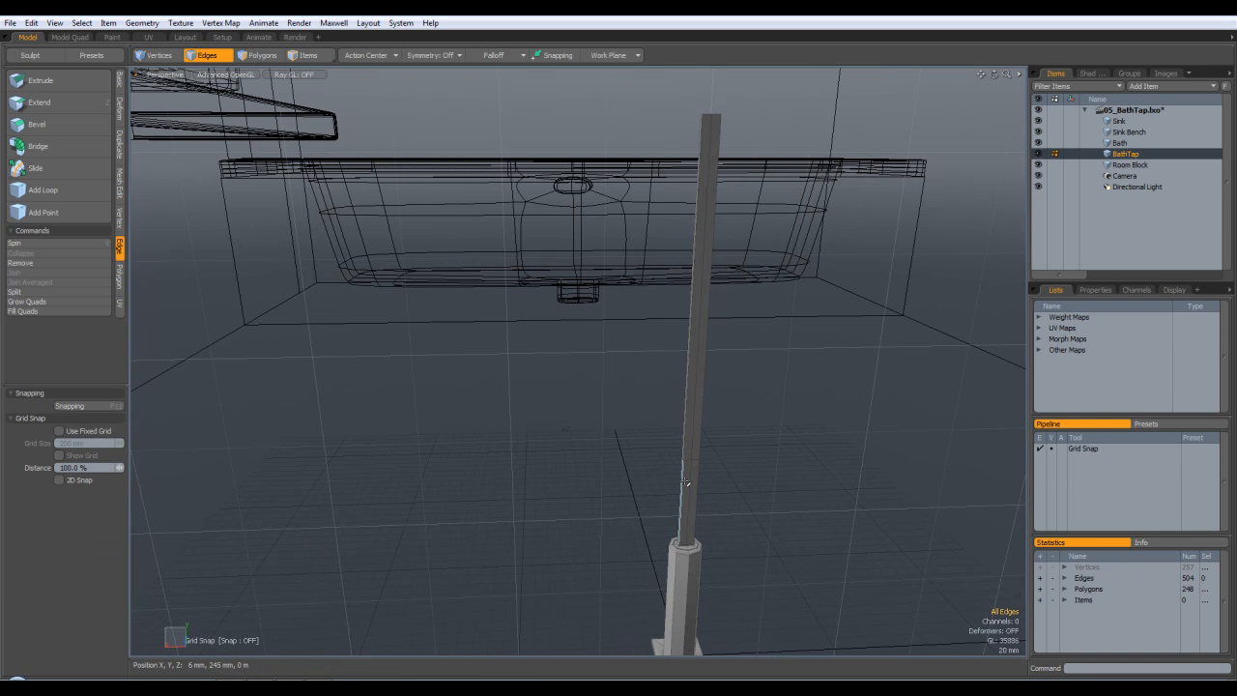
{"action": "double_click", "coordinate": [689, 462]}
{"action": "key", "text": "w"}
{"action": "left_click_drag", "start_coordinate": [695, 411], "coordinate": [699, 298]}
{"action": "left_click_drag", "start_coordinate": [850, 376], "coordinate": [817, 430], "text": "alt"}
{"action": "key", "text": "q"}
{"action": "left_click", "coordinate": [798, 442]}
{"action": "left_click_drag", "start_coordinate": [782, 371], "coordinate": [834, 395], "text": "alt"}
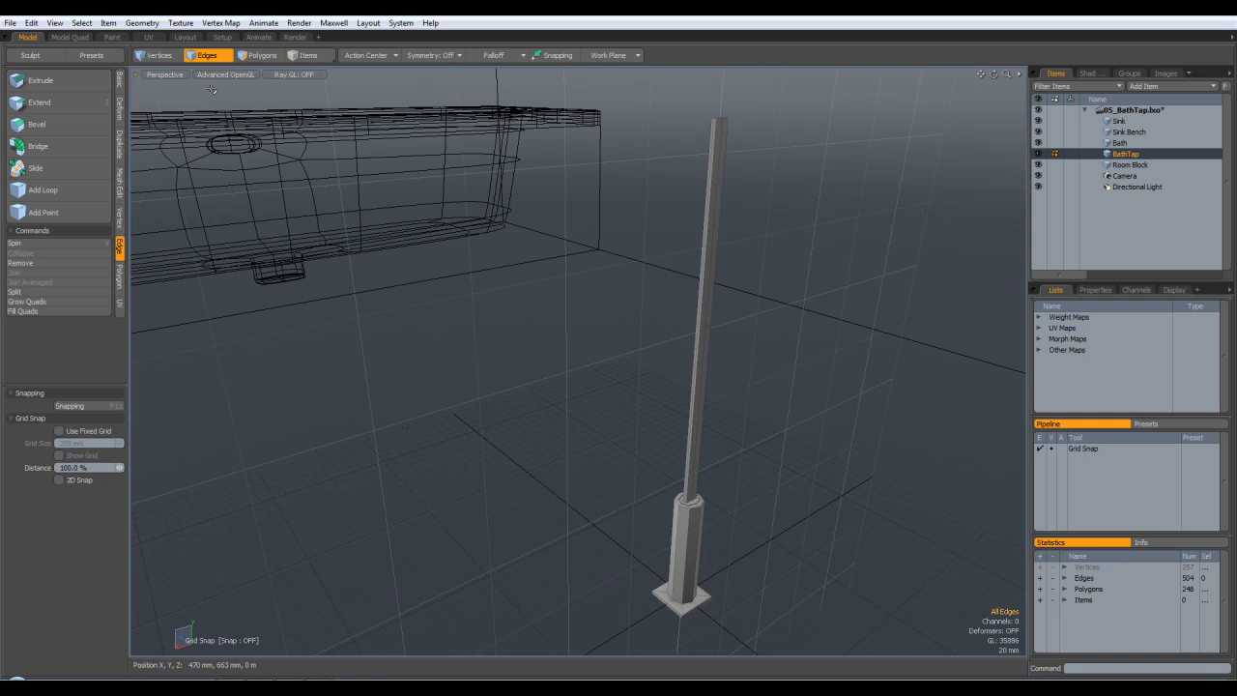
Step: Check the lengthened spout against the Taps Dimensions drawing in Windows Photo Viewer and return to the tap model
{"action": "left_click_drag", "start_coordinate": [676, 271], "coordinate": [732, 265], "text": "alt"}
{"action": "left_click", "coordinate": [254, 55]}
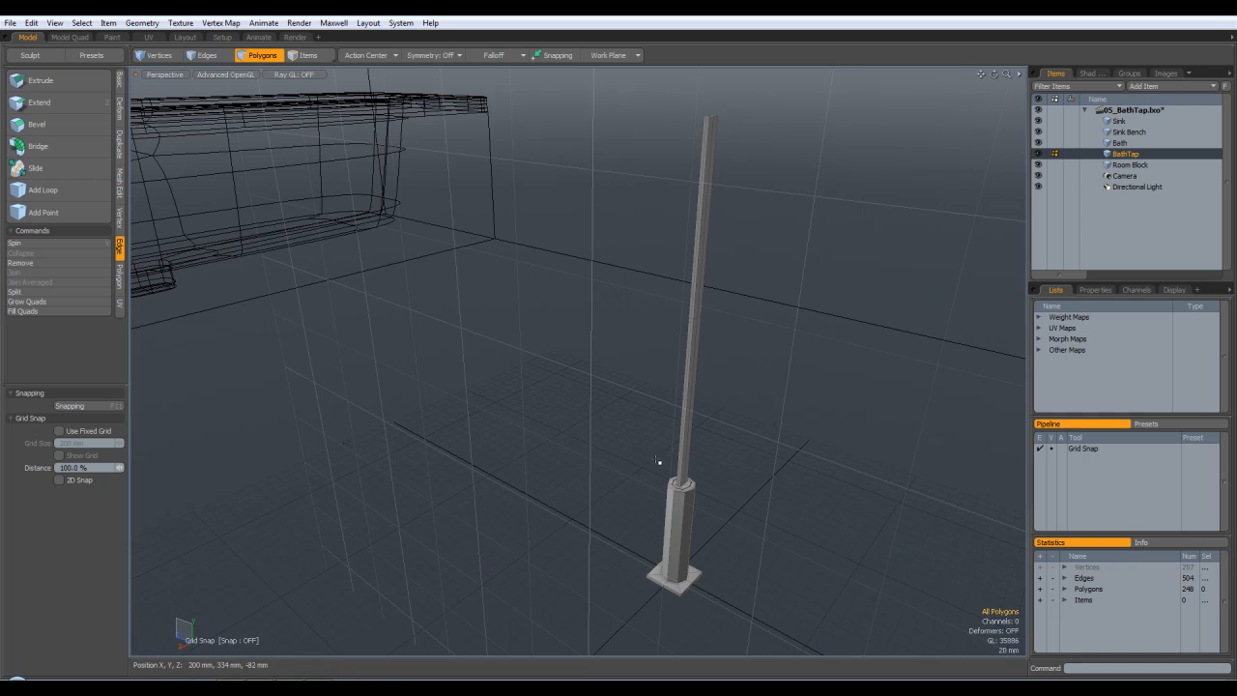
{"action": "key", "text": "alt+Tab"}
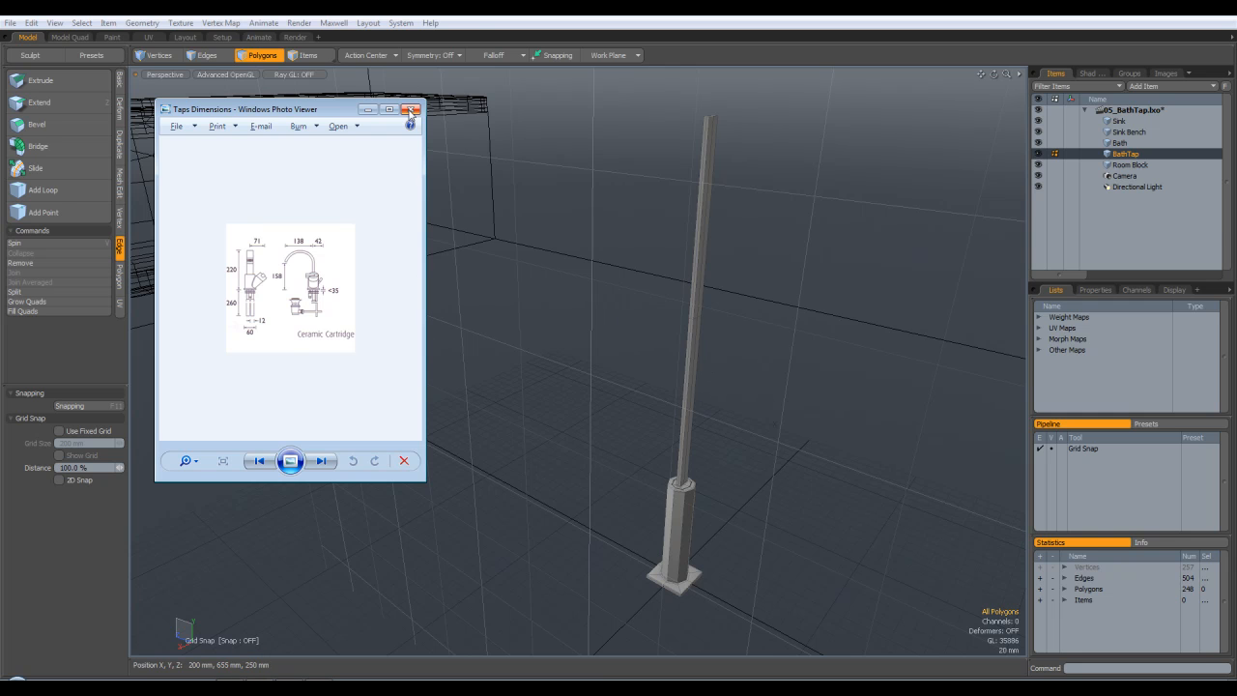
{"action": "left_click", "coordinate": [473, 24]}
{"action": "scroll", "coordinate": [706, 332], "scroll_direction": "up", "scroll_amount": 5}
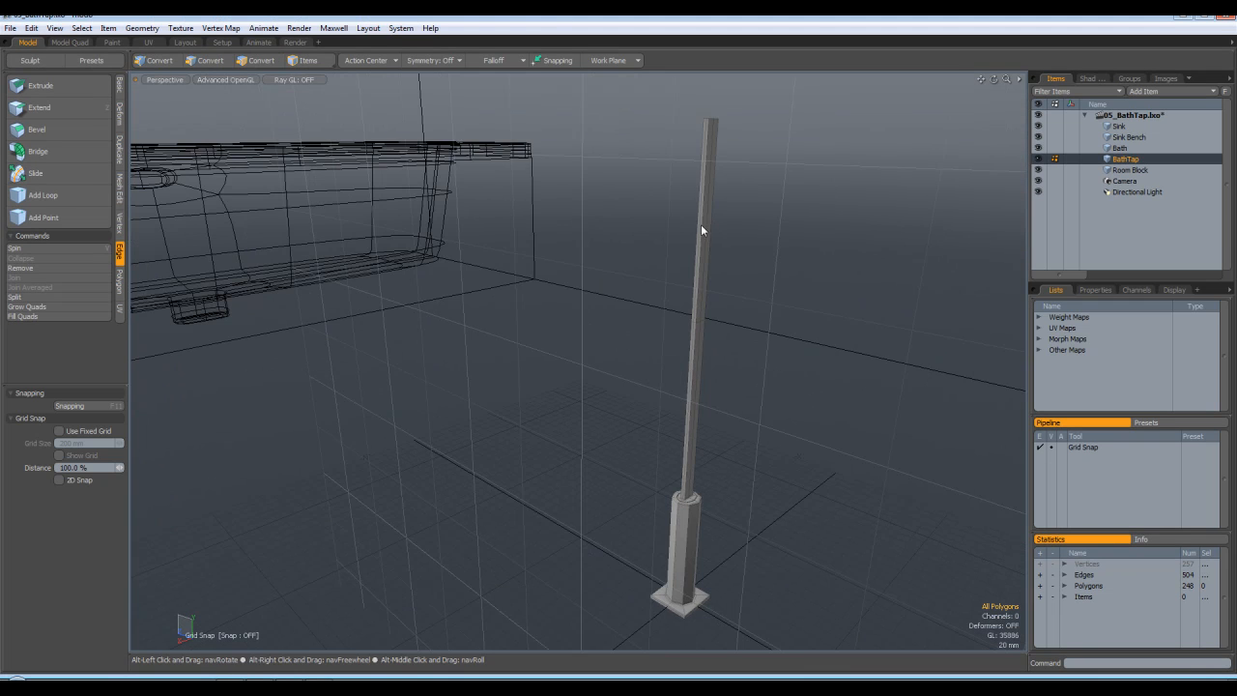
Step: Select the edge loop around the middle of the spout bar and move it down about 73 mm
{"action": "key", "text": "2"}
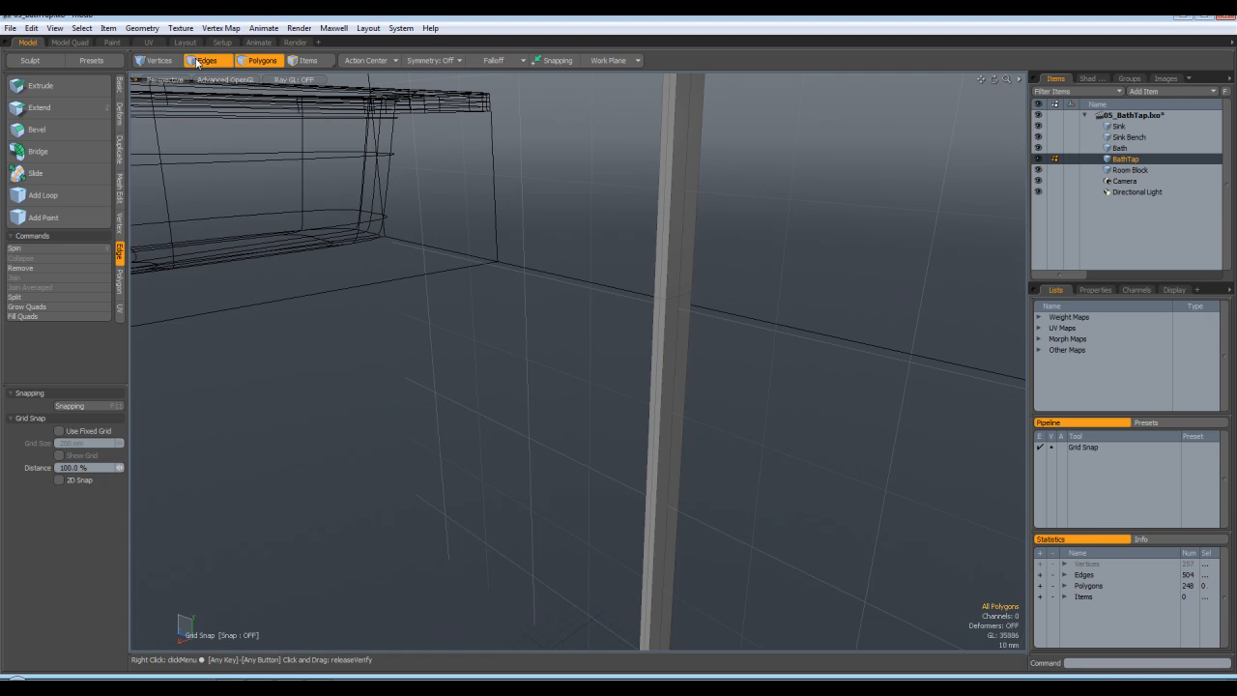
{"action": "double_click", "coordinate": [677, 299]}
{"action": "key", "text": "w"}
{"action": "scroll", "coordinate": [692, 318], "scroll_direction": "down", "scroll_amount": 5}
{"action": "left_click_drag", "start_coordinate": [773, 325], "coordinate": [855, 331], "text": "alt"}
{"action": "left_click_drag", "start_coordinate": [730, 279], "coordinate": [726, 353]}
{"action": "left_click_drag", "start_coordinate": [794, 398], "coordinate": [708, 358], "text": "alt"}
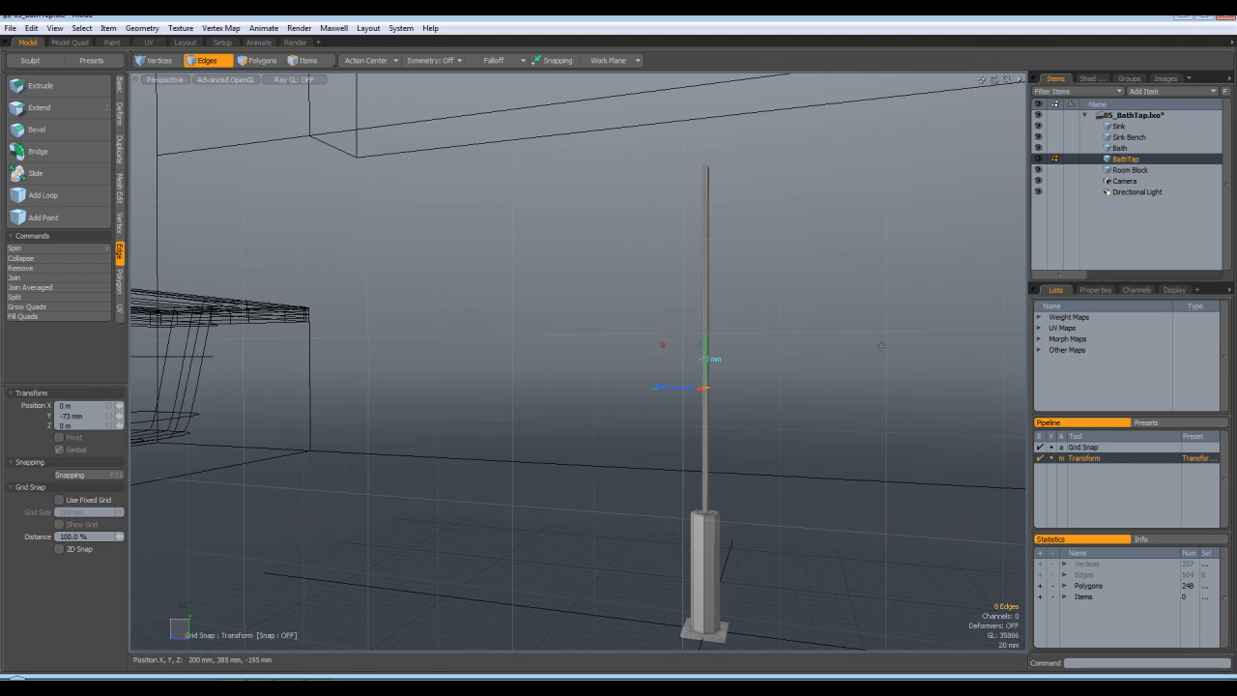
{"action": "left_click_drag", "start_coordinate": [833, 392], "coordinate": [788, 377], "text": "alt"}
{"action": "key", "text": "space"}
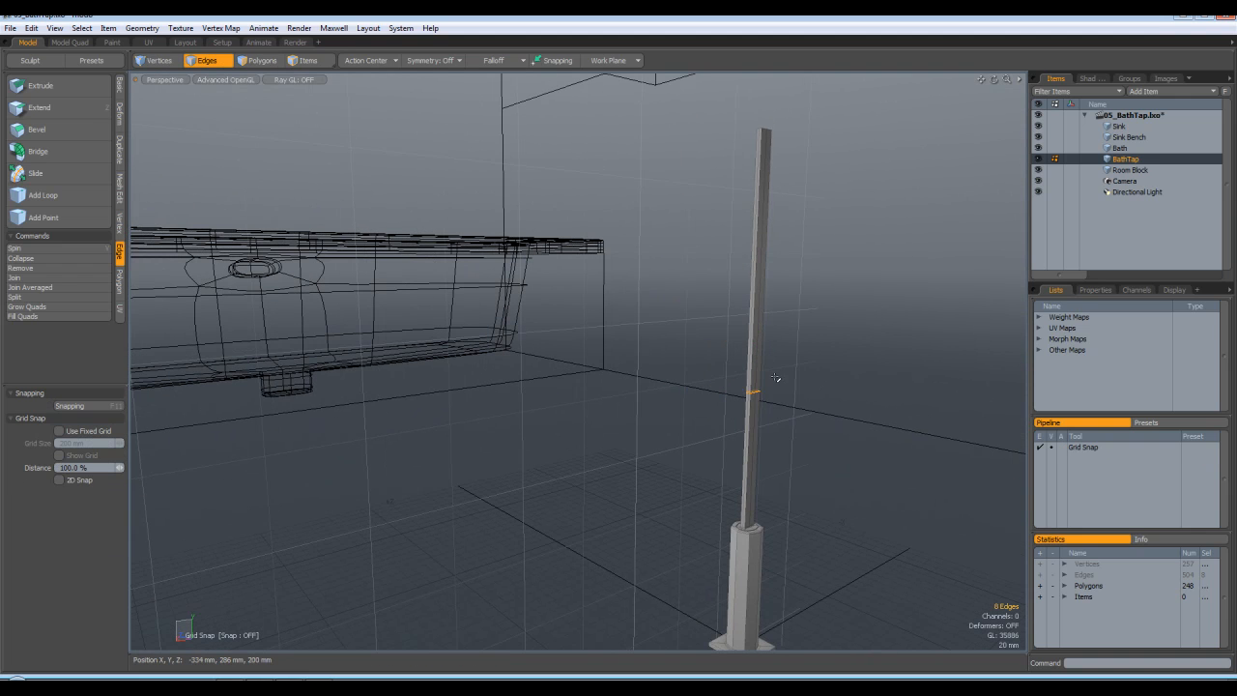
Step: Loop-slice the spout bar above the repositioned edge loop in Uniform mode with a count of 50, and clear the selection
{"action": "key", "text": "3"}
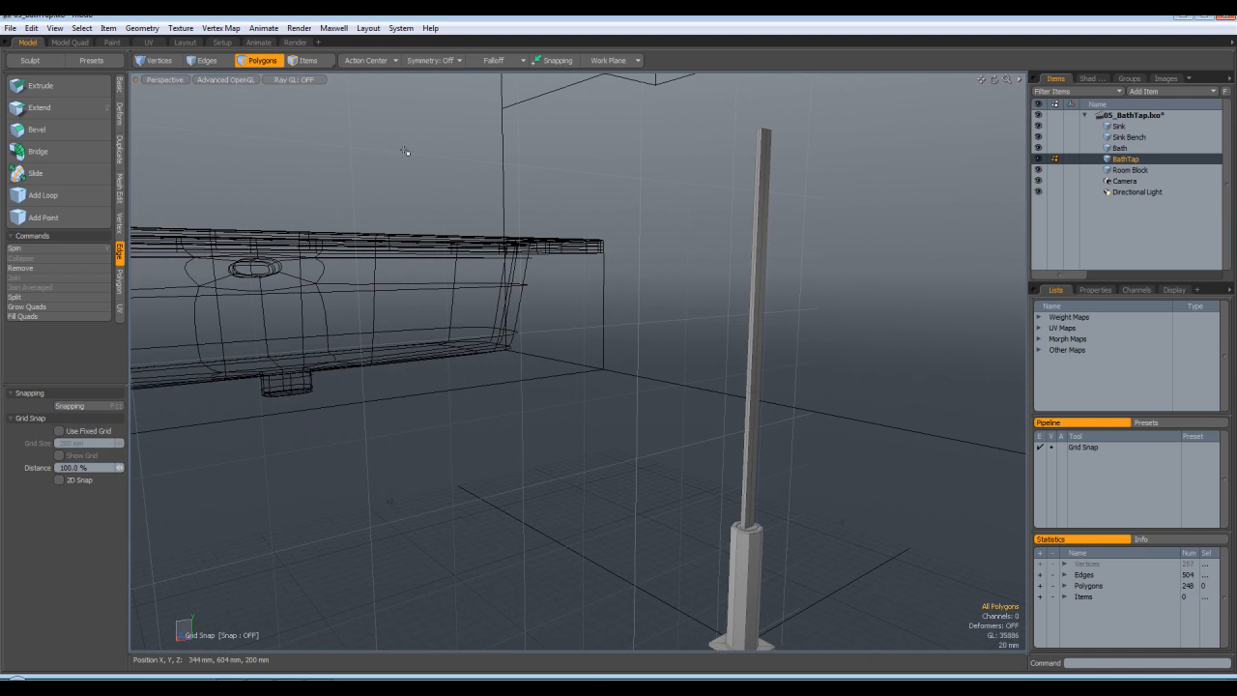
{"action": "left_click", "coordinate": [753, 367]}
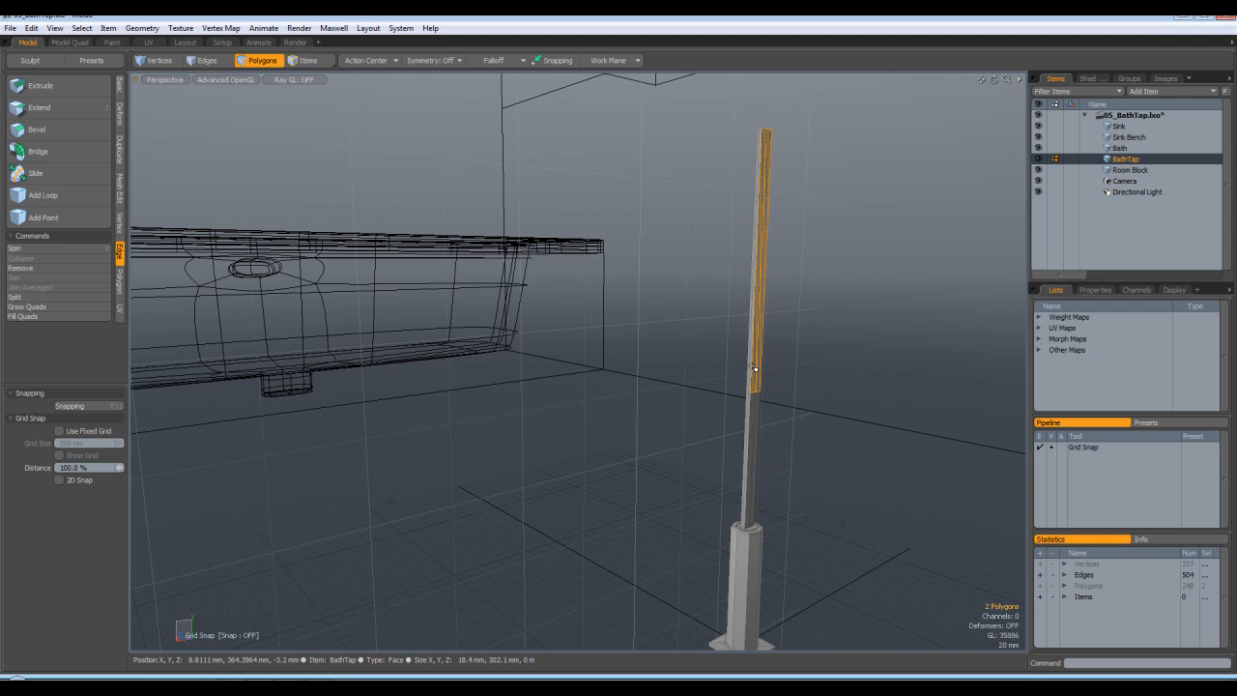
{"action": "key", "text": "alt+c"}
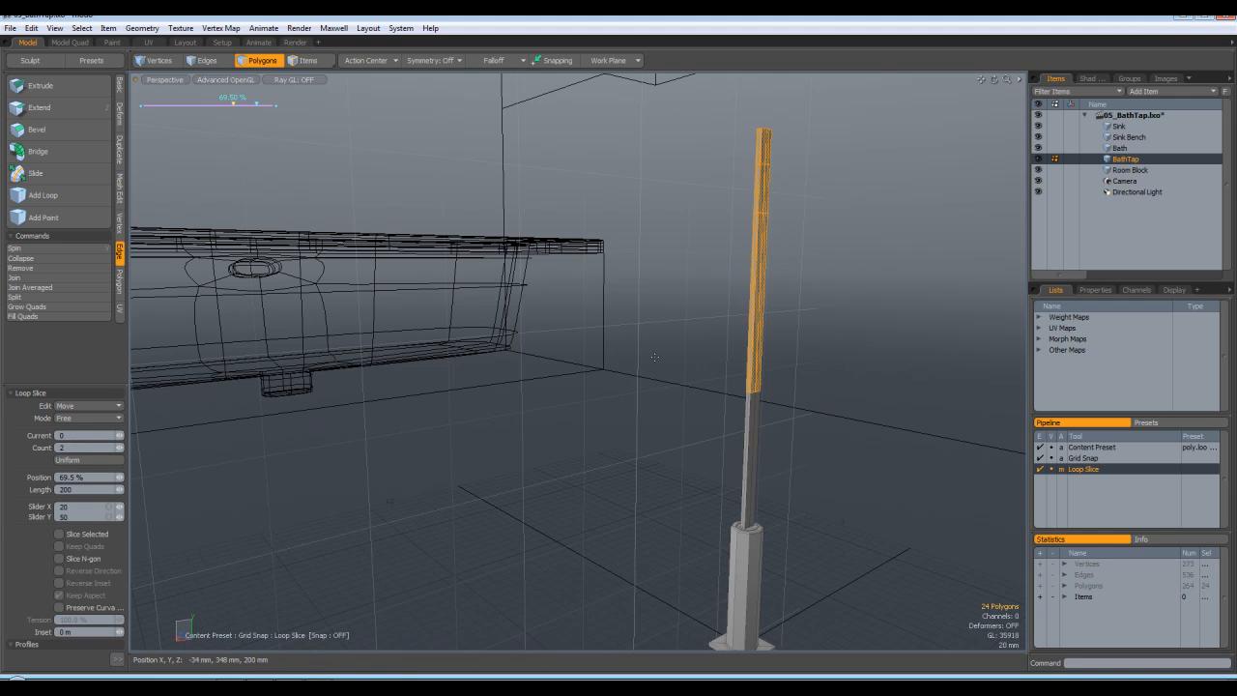
{"action": "left_click", "coordinate": [87, 417]}
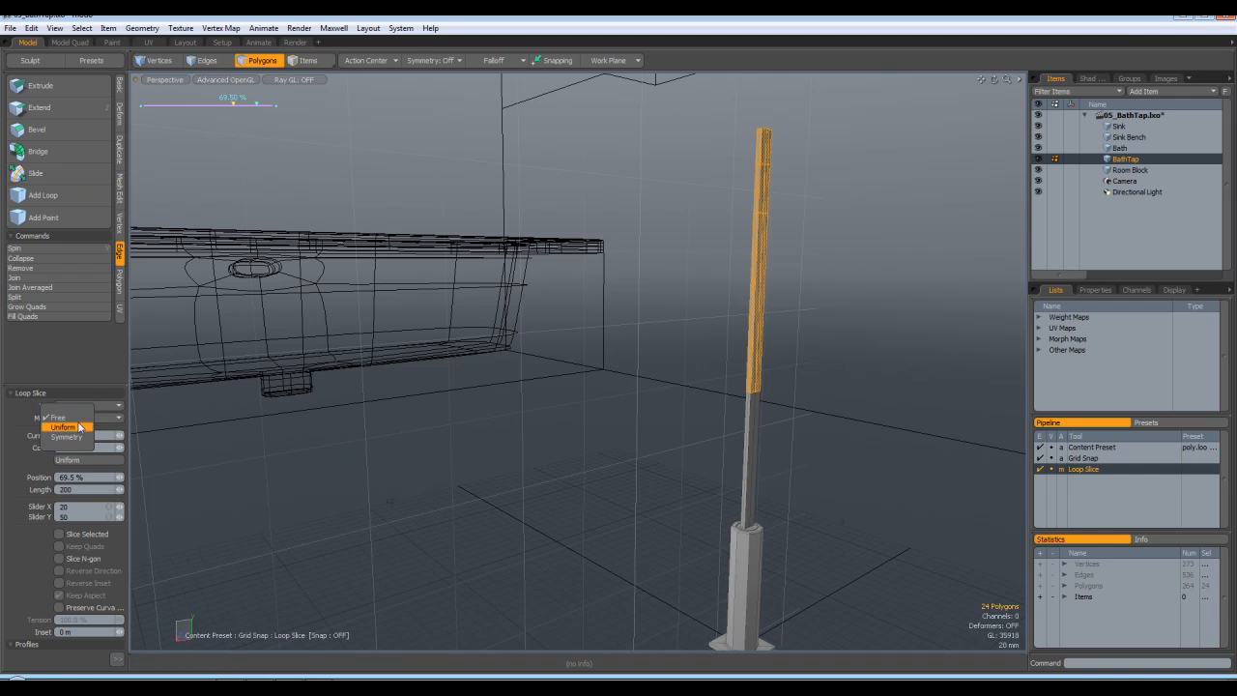
{"action": "left_click", "coordinate": [64, 427]}
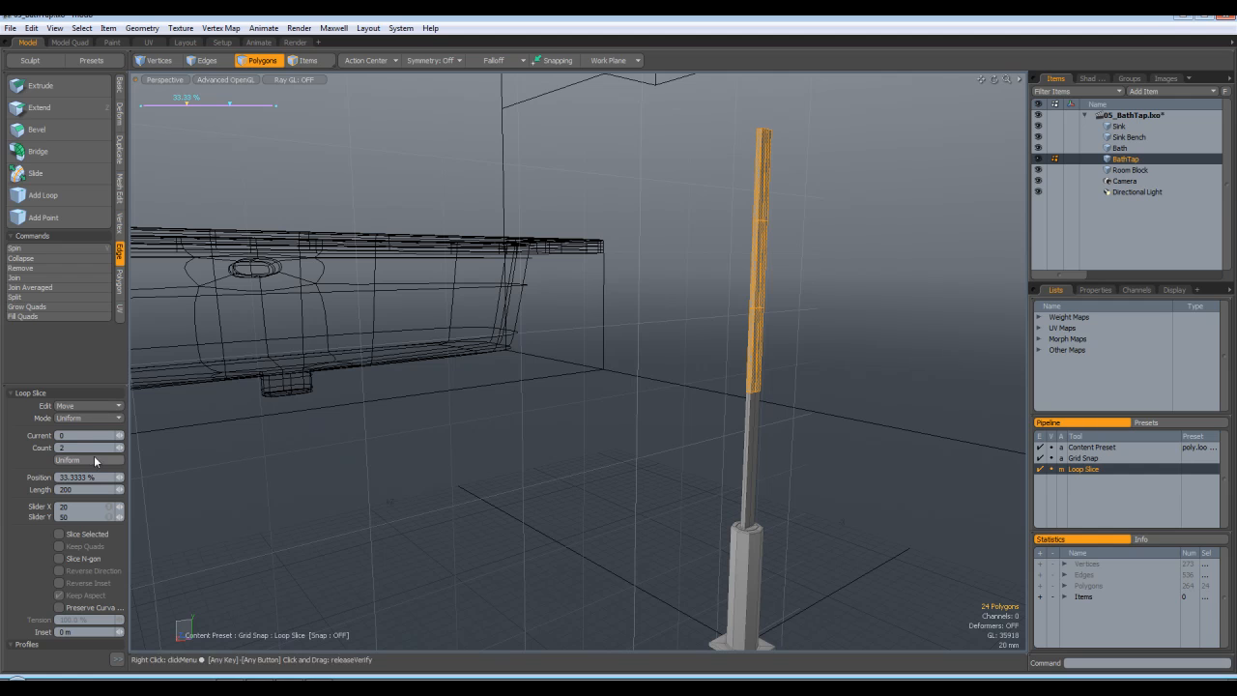
{"action": "left_click_drag", "start_coordinate": [119, 448], "coordinate": [154, 447]}
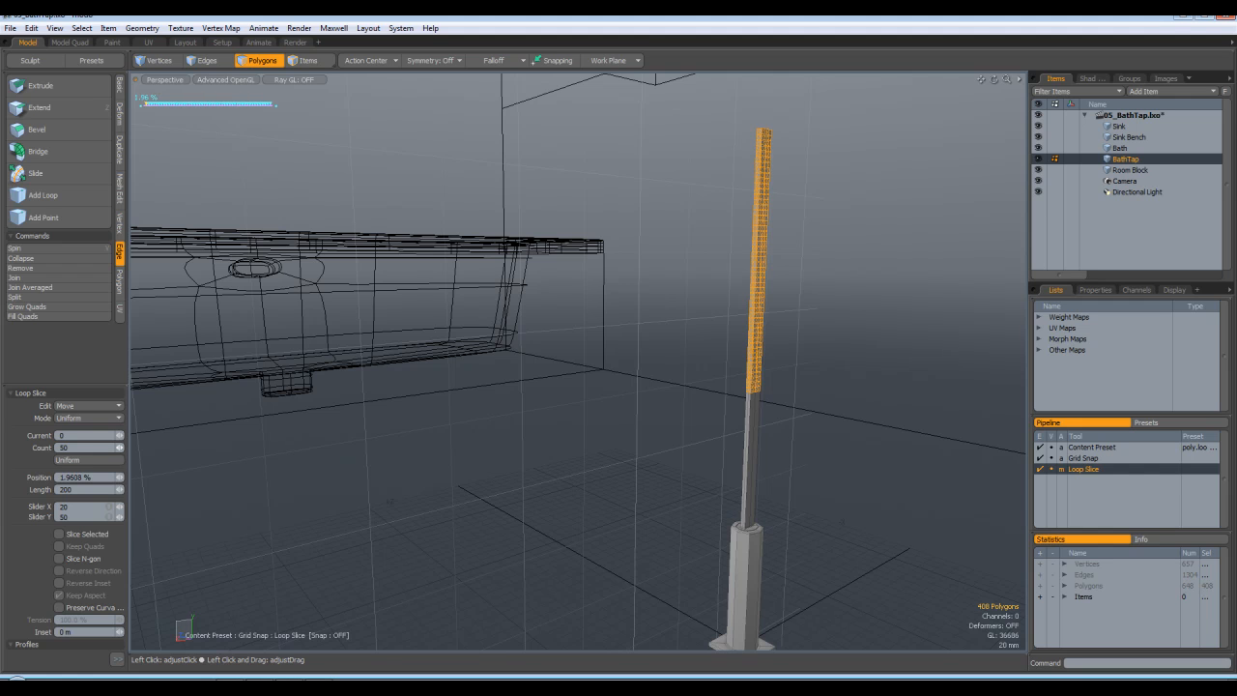
{"action": "key", "text": "space"}
{"action": "key", "text": "Escape"}
Step: Look over the sliced spout bar in the Right view and return to the perspective view
{"action": "left_click_drag", "start_coordinate": [812, 326], "coordinate": [639, 287], "text": "alt"}
{"action": "key", "text": "KP_2"}
{"action": "key", "text": "KP_3"}
{"action": "scroll", "coordinate": [643, 273], "scroll_direction": "down", "scroll_amount": 2}
{"action": "scroll", "coordinate": [613, 299], "scroll_direction": "up", "scroll_amount": 4}
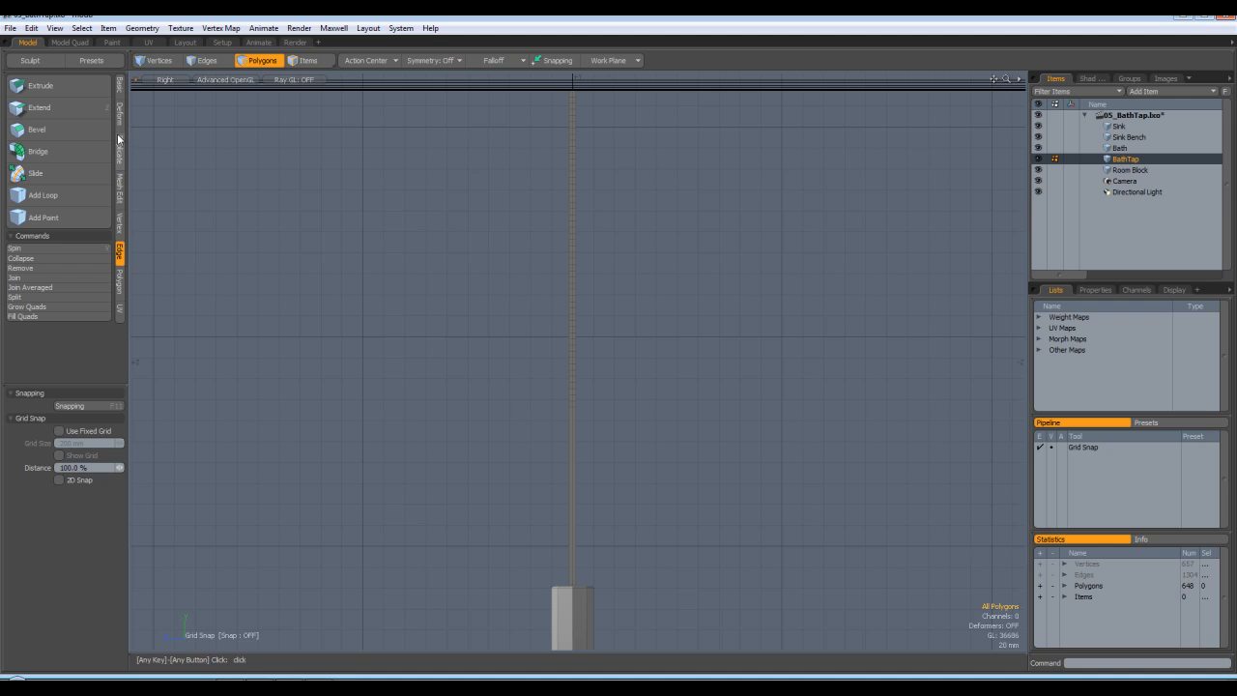
{"action": "key", "text": "ctrl+space"}
{"action": "left_click", "coordinate": [609, 396]}
{"action": "left_click_drag", "start_coordinate": [622, 403], "coordinate": [663, 415], "text": "alt"}
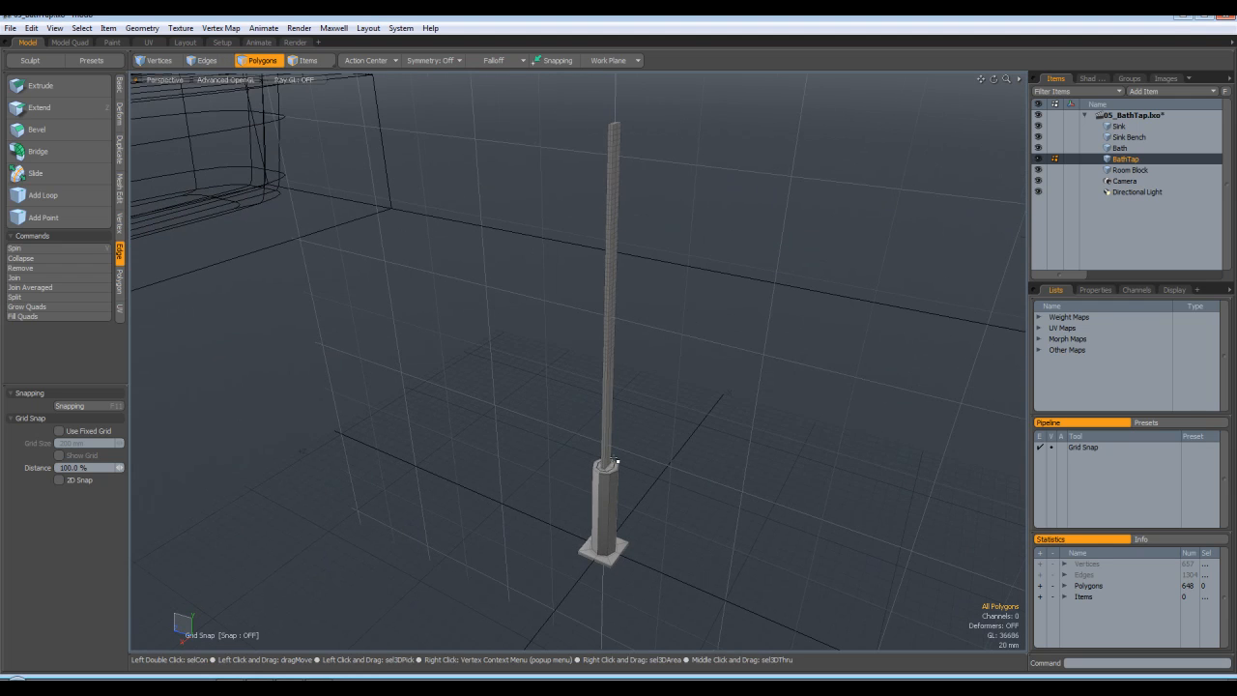
Step: Examine the groove around the spout bar's foot and check the Taps Dimensions drawing in Windows Photo Viewer
{"action": "scroll", "coordinate": [615, 462], "scroll_direction": "up", "scroll_amount": 6}
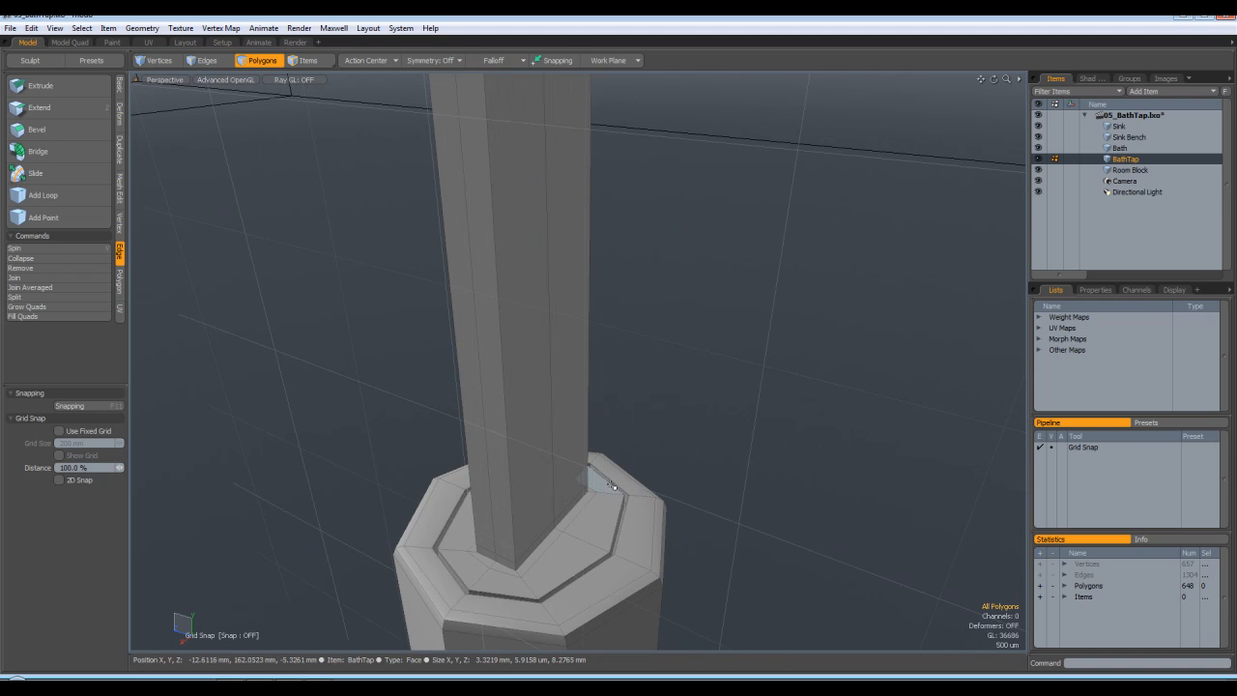
{"action": "left_click_drag", "start_coordinate": [613, 485], "coordinate": [613, 538], "text": "alt"}
{"action": "left_click", "coordinate": [499, 605]}
{"action": "key", "text": "shift+a"}
{"action": "left_click", "coordinate": [798, 135]}
{"action": "scroll", "coordinate": [678, 195], "scroll_direction": "down", "scroll_amount": 3}
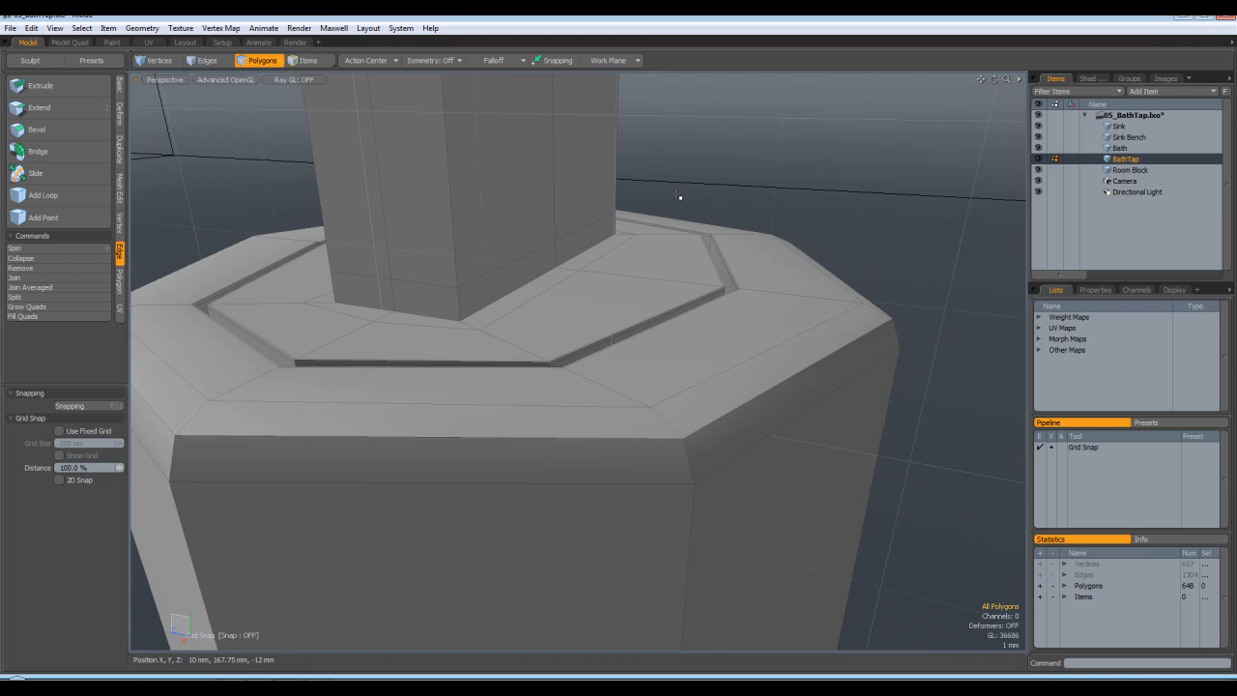
{"action": "left_click_drag", "start_coordinate": [558, 257], "coordinate": [620, 195], "text": "alt"}
{"action": "scroll", "coordinate": [617, 212], "scroll_direction": "down", "scroll_amount": 5}
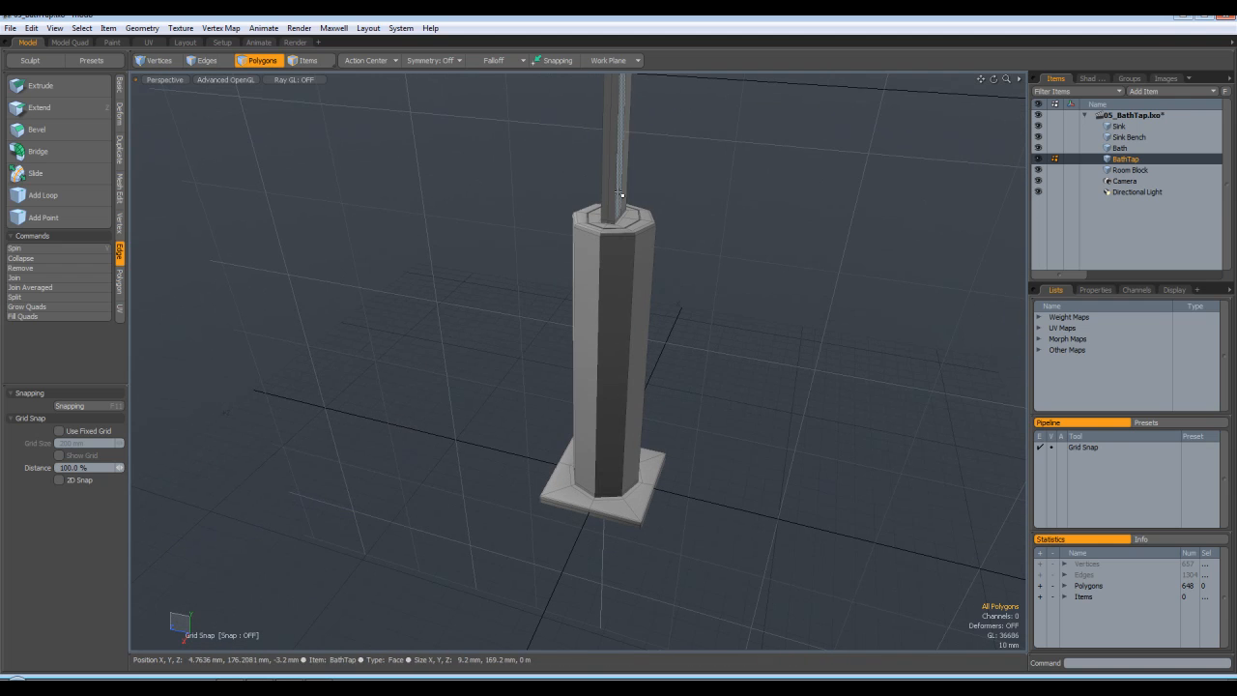
{"action": "left_click", "coordinate": [272, 677]}
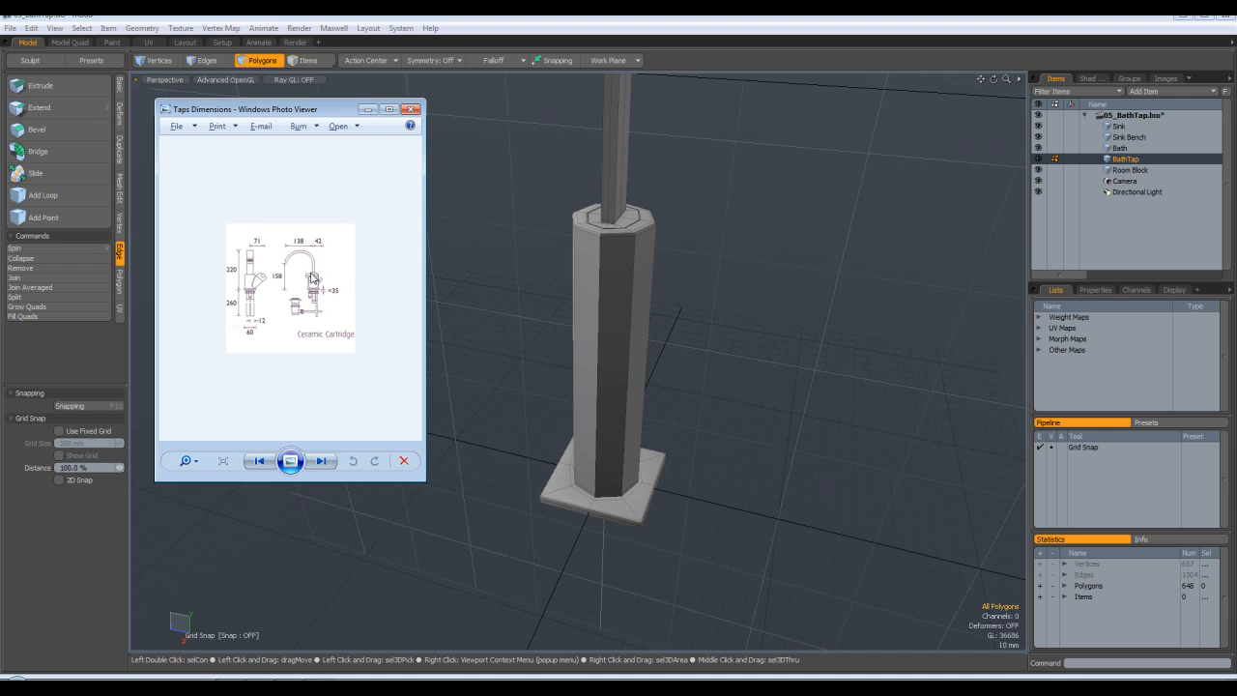
{"action": "left_click_drag", "start_coordinate": [706, 263], "coordinate": [710, 333], "text": "alt"}
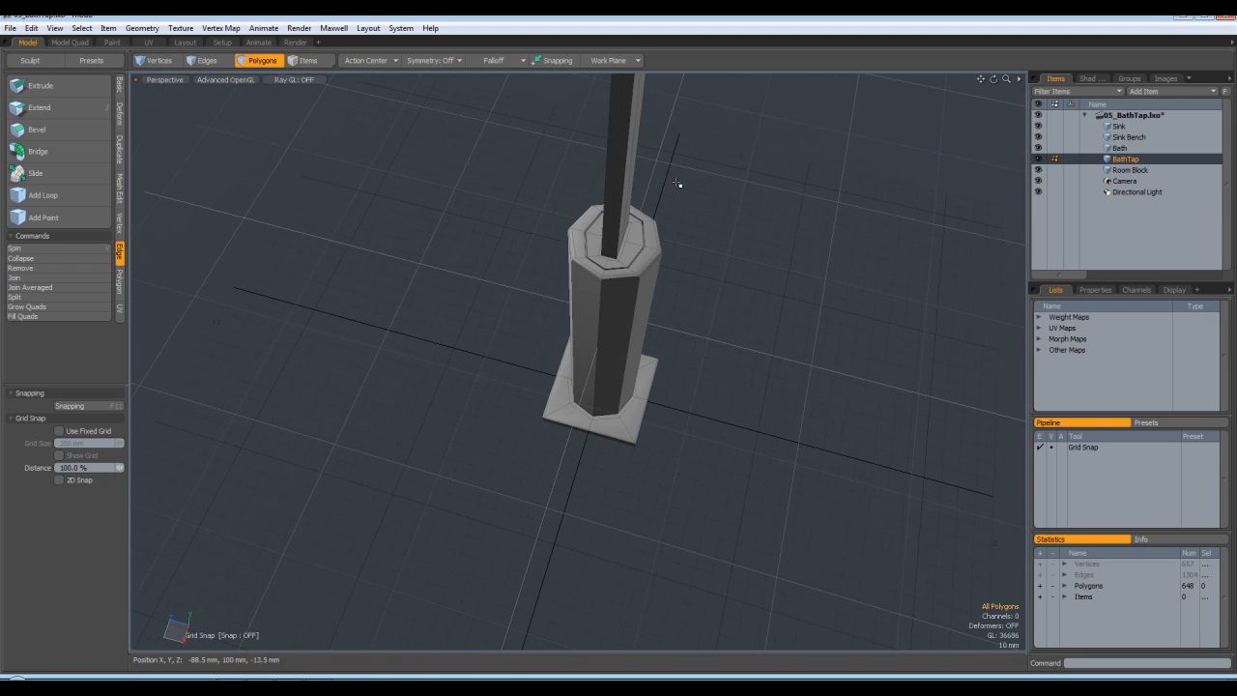
Step: Start the Bend tool in the Right view with its centre on the spout bar at 333 mm height
{"action": "key", "text": "KP_3"}
{"action": "left_click_drag", "start_coordinate": [704, 196], "coordinate": [684, 468], "text": "alt+shift"}
{"action": "scroll", "coordinate": [712, 353], "scroll_direction": "down", "scroll_amount": 7}
{"action": "scroll", "coordinate": [726, 268], "scroll_direction": "up", "scroll_amount": 5}
{"action": "left_click_drag", "start_coordinate": [565, 426], "coordinate": [563, 315], "text": "alt+shift"}
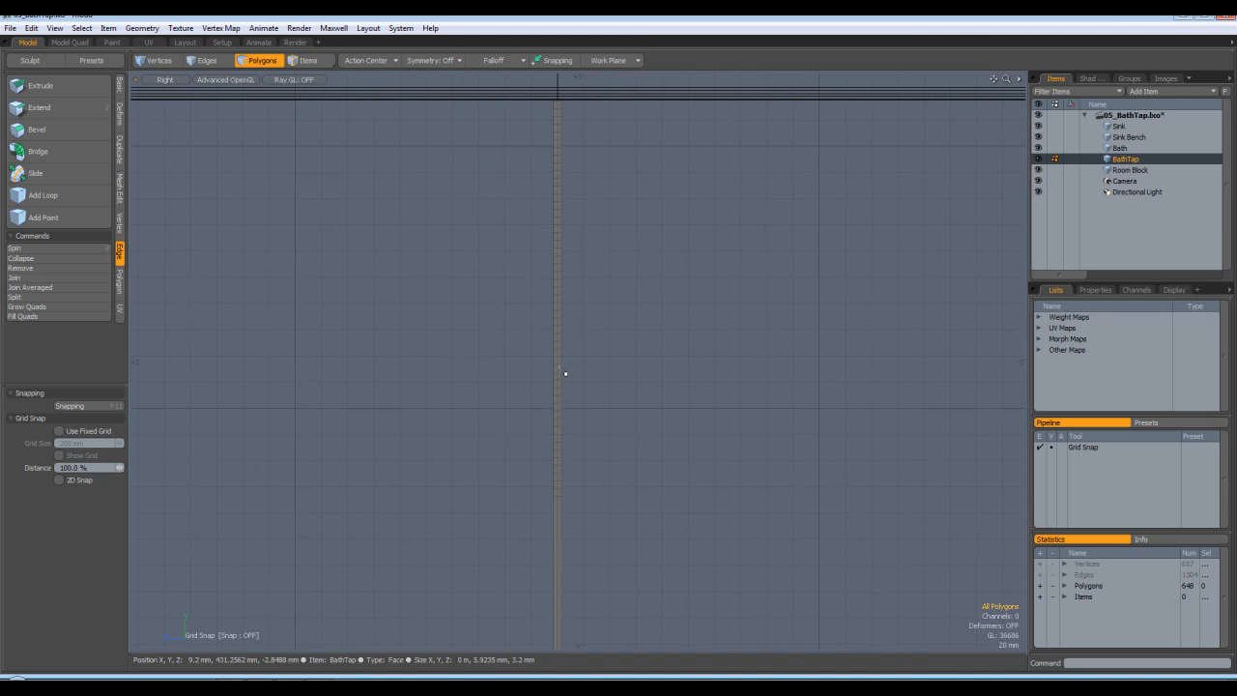
{"action": "left_click", "coordinate": [120, 114]}
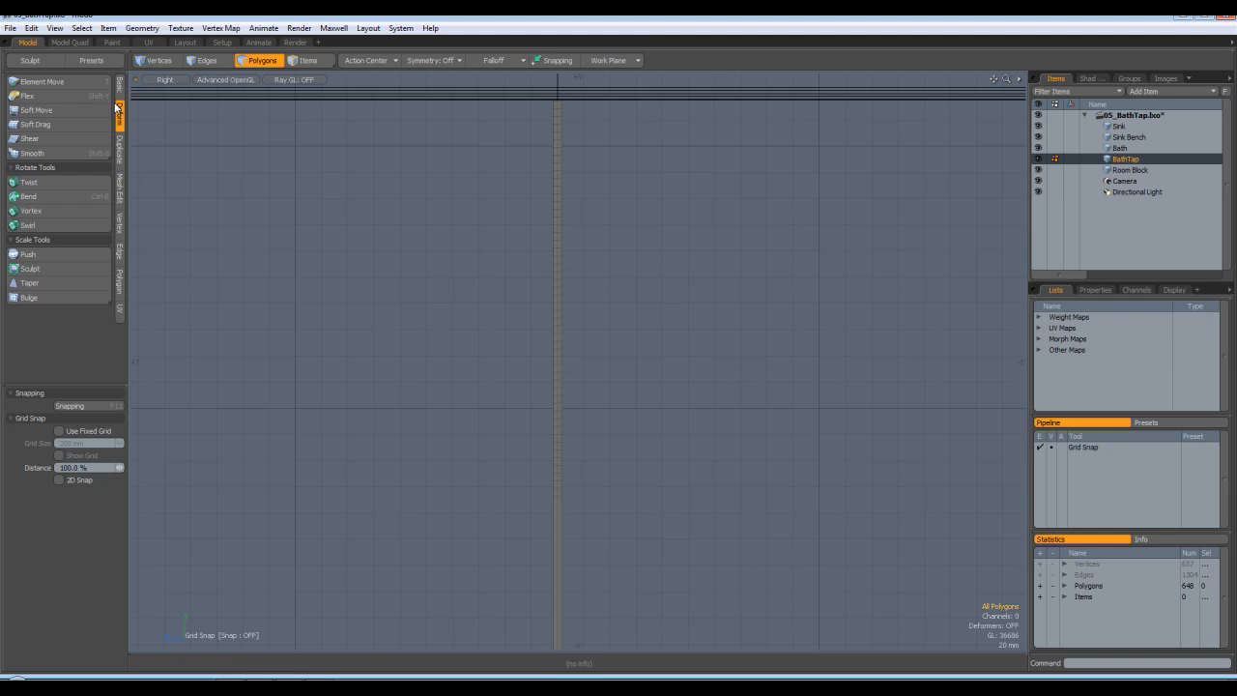
{"action": "left_click", "coordinate": [28, 197]}
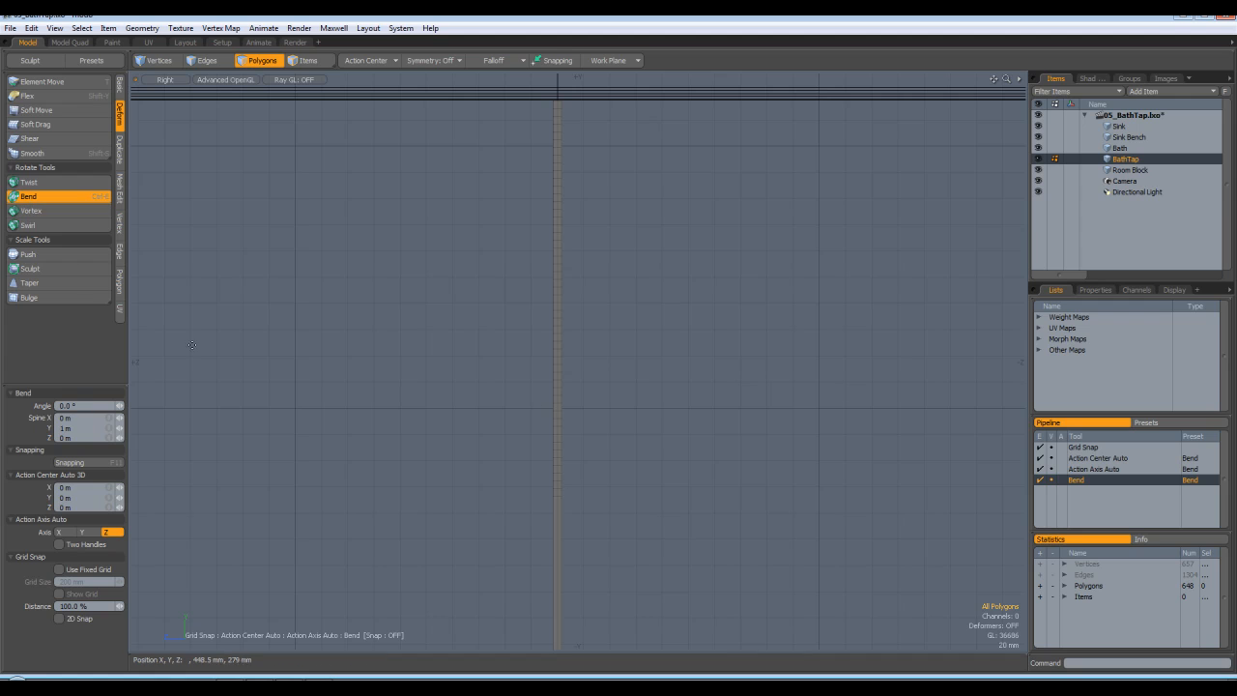
{"action": "left_click", "coordinate": [557, 497]}
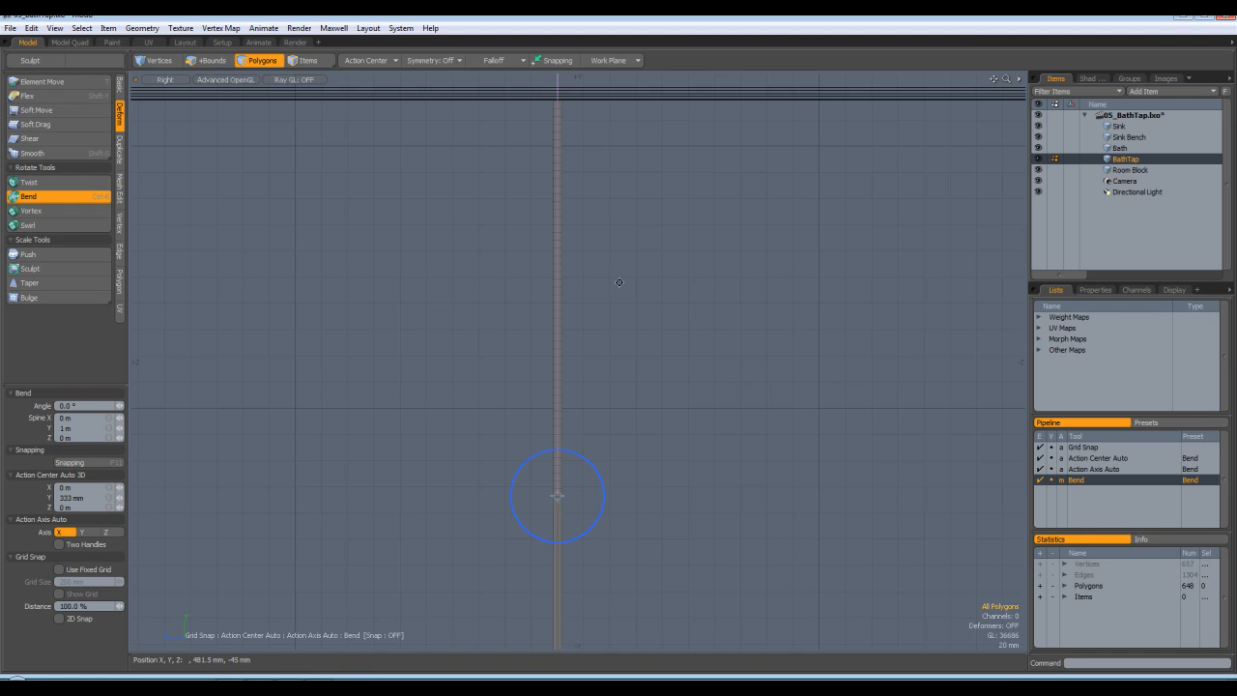
Step: Align the bend spine vertically with the spout bar, ending at its tip with a Y length of 302.5 mm
{"action": "scroll", "coordinate": [619, 282], "scroll_direction": "down", "scroll_amount": 5}
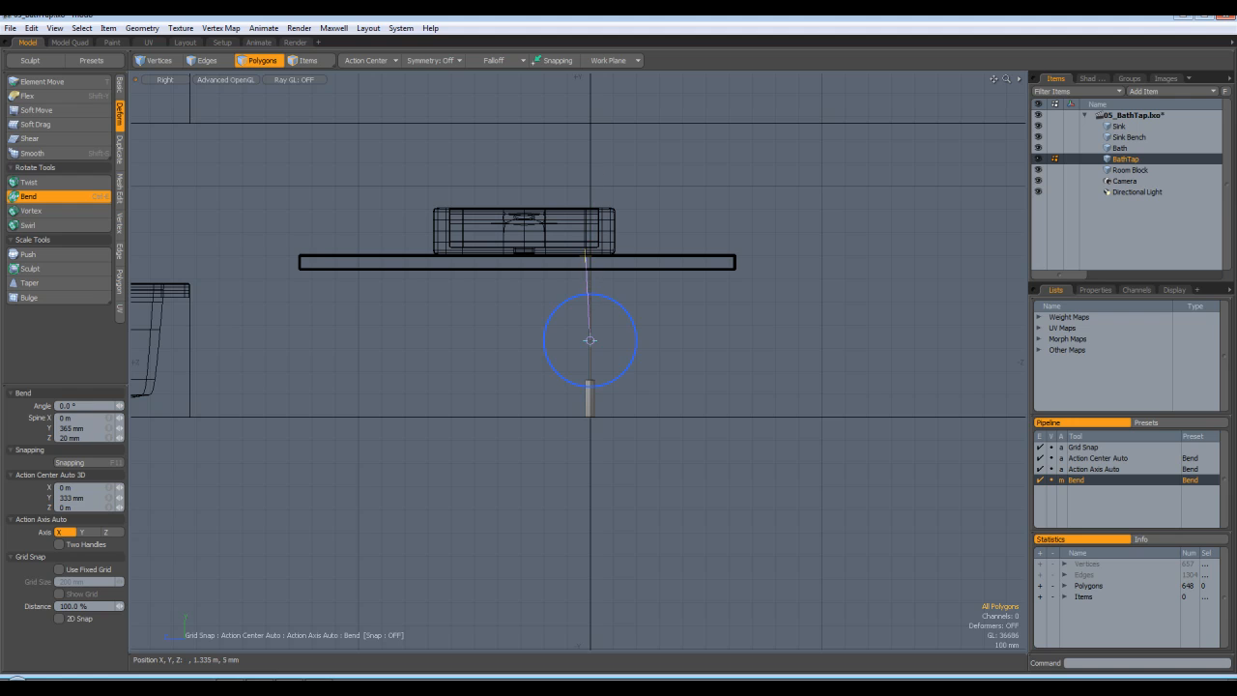
{"action": "scroll", "coordinate": [593, 276], "scroll_direction": "up", "scroll_amount": 5}
{"action": "left_click_drag", "start_coordinate": [568, 251], "coordinate": [577, 278]}
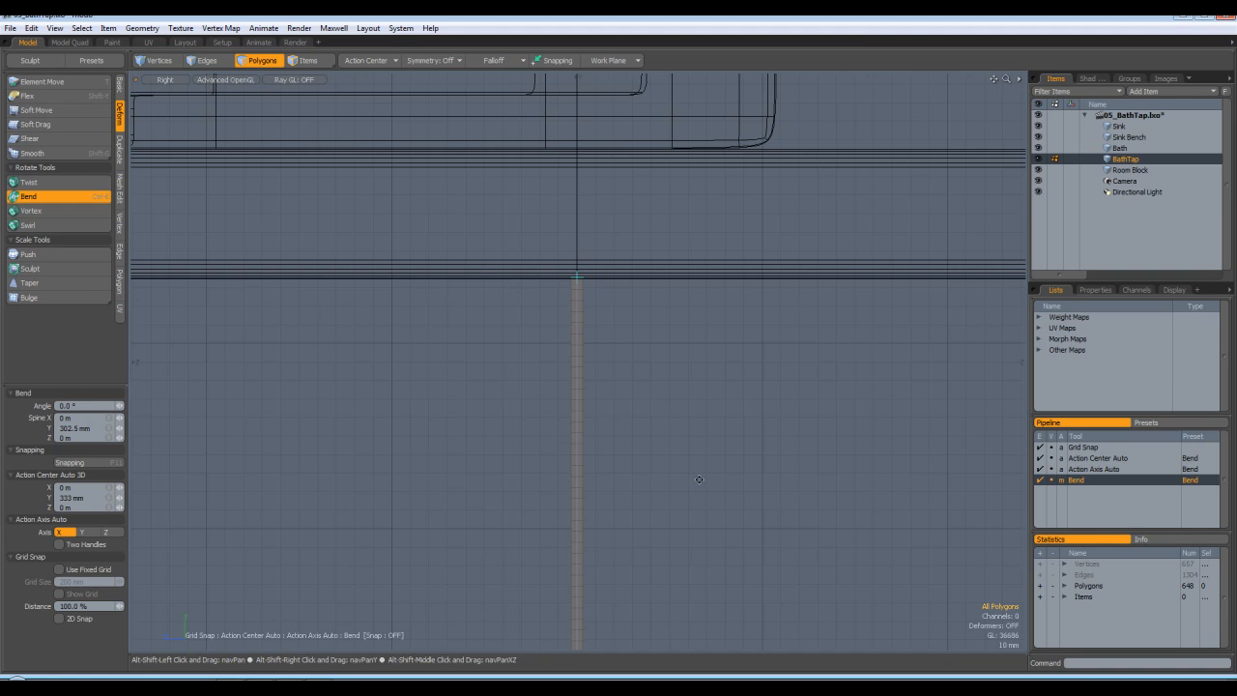
Step: Bend the spout bar about 162.7° around the X axis into a curved spout in the Right view
{"action": "left_click_drag", "start_coordinate": [699, 476], "coordinate": [641, 241], "text": "alt+shift"}
{"action": "scroll", "coordinate": [619, 396], "scroll_direction": "down", "scroll_amount": 2}
{"action": "left_click_drag", "start_coordinate": [617, 438], "coordinate": [603, 417], "text": "alt+shift"}
{"action": "left_click_drag", "start_coordinate": [486, 522], "coordinate": [488, 517]}
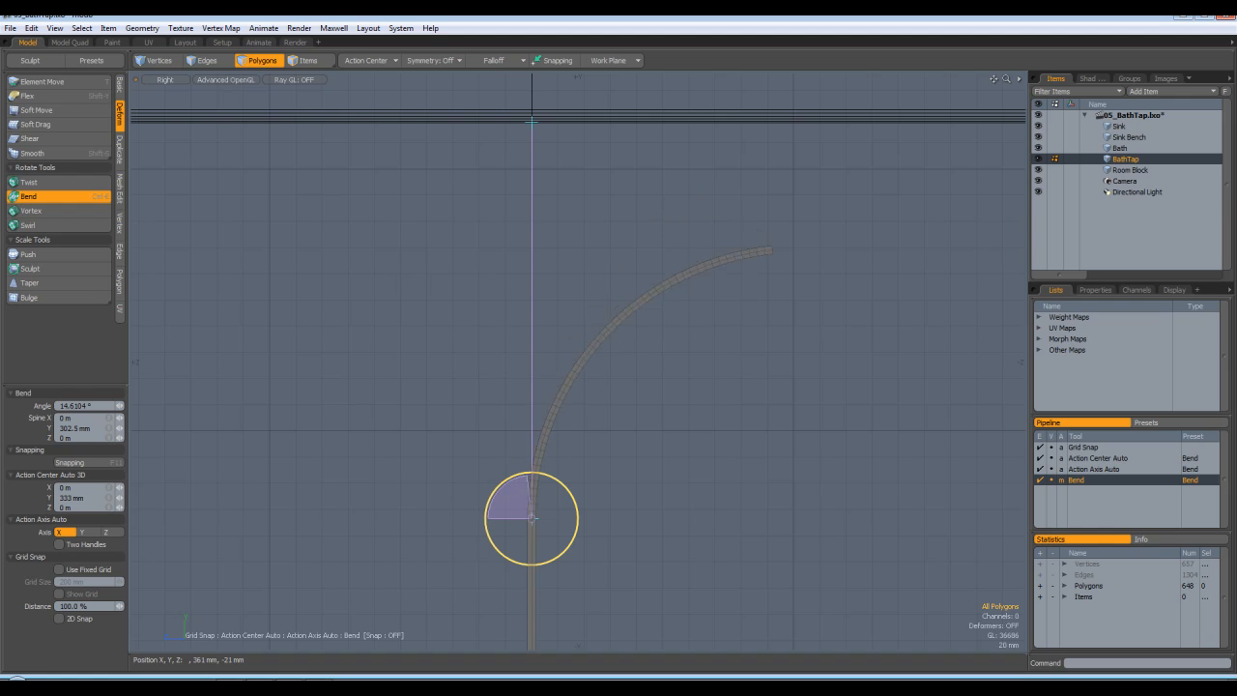
{"action": "left_click_drag", "start_coordinate": [570, 500], "coordinate": [575, 504]}
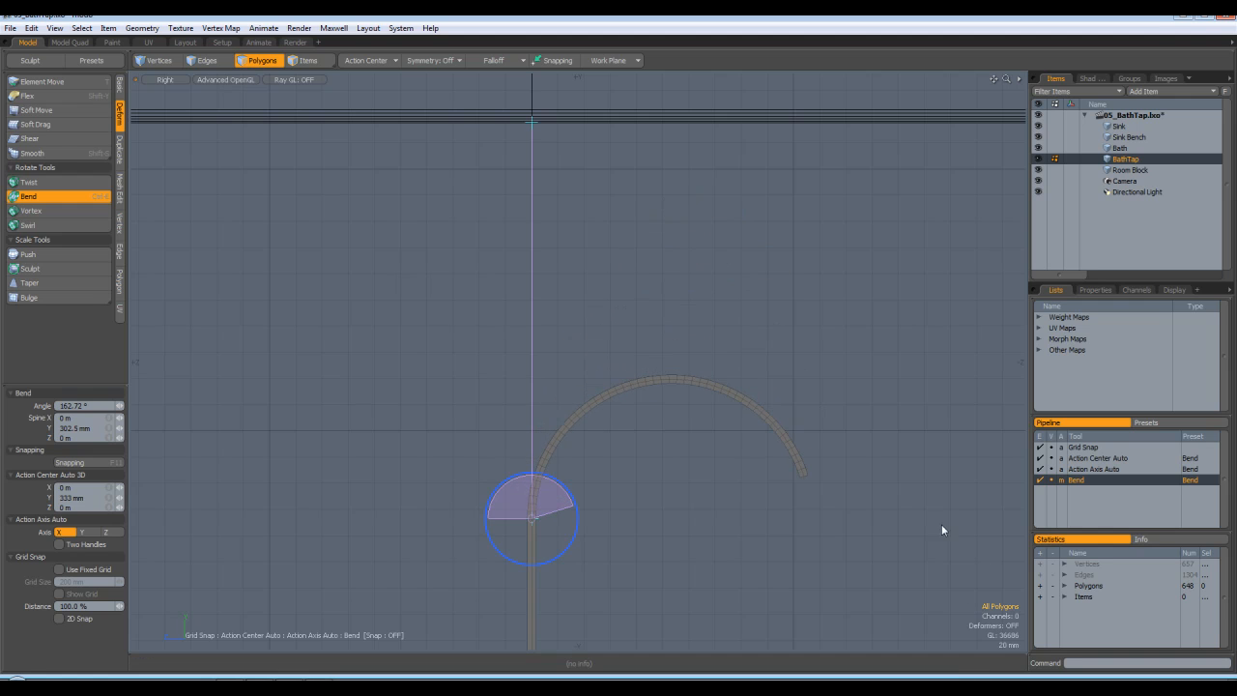
{"action": "left_click_drag", "start_coordinate": [868, 496], "coordinate": [750, 207], "text": "alt+shift"}
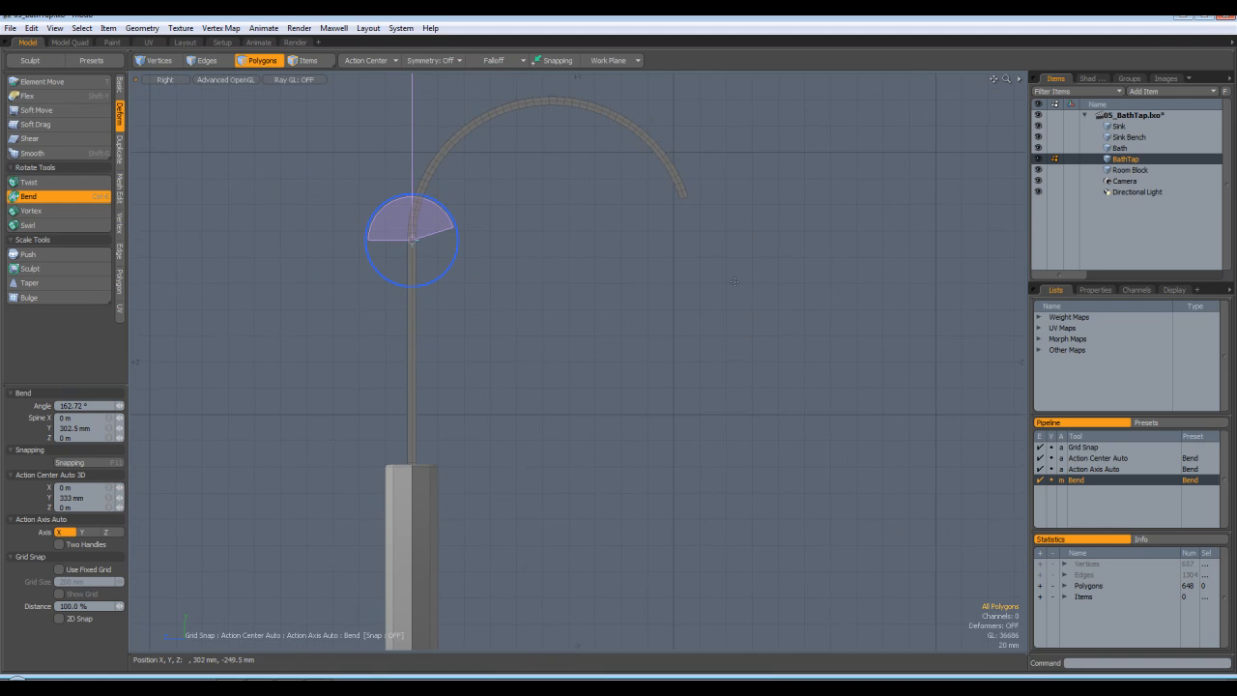
{"action": "scroll", "coordinate": [660, 277], "scroll_direction": "down", "scroll_amount": 2}
{"action": "key", "text": "q"}
Step: Inspect the bent spout from several angles in the perspective view, including its foot on the octagonal tap body
{"action": "mouse_move", "coordinate": [736, 273]}
{"action": "left_mouse_down", "text": "alt+shift"}
{"action": "mouse_move", "coordinate": [729, 319]}
{"action": "mouse_move", "coordinate": [691, 209]}
{"action": "mouse_move", "coordinate": [552, 172]}
{"action": "mouse_move", "coordinate": [335, 182]}
{"action": "mouse_move", "coordinate": [519, 333]}
{"action": "mouse_move", "coordinate": [731, 202]}
{"action": "mouse_move", "coordinate": [528, 164]}
{"action": "mouse_move", "coordinate": [414, 199]}
{"action": "mouse_move", "coordinate": [339, 184]}
{"action": "mouse_move", "coordinate": [722, 185]}
{"action": "mouse_move", "coordinate": [745, 257]}
{"action": "mouse_move", "coordinate": [732, 281]}
{"action": "left_mouse_up", "text": "alt+shift"}
{"action": "key", "text": "ctrl+space"}
{"action": "left_click", "coordinate": [752, 295]}
{"action": "left_click_drag", "start_coordinate": [676, 358], "coordinate": [378, 347], "text": "alt"}
{"action": "scroll", "coordinate": [584, 317], "scroll_direction": "up", "scroll_amount": 3}
{"action": "left_click_drag", "start_coordinate": [475, 395], "coordinate": [850, 362], "text": "alt"}
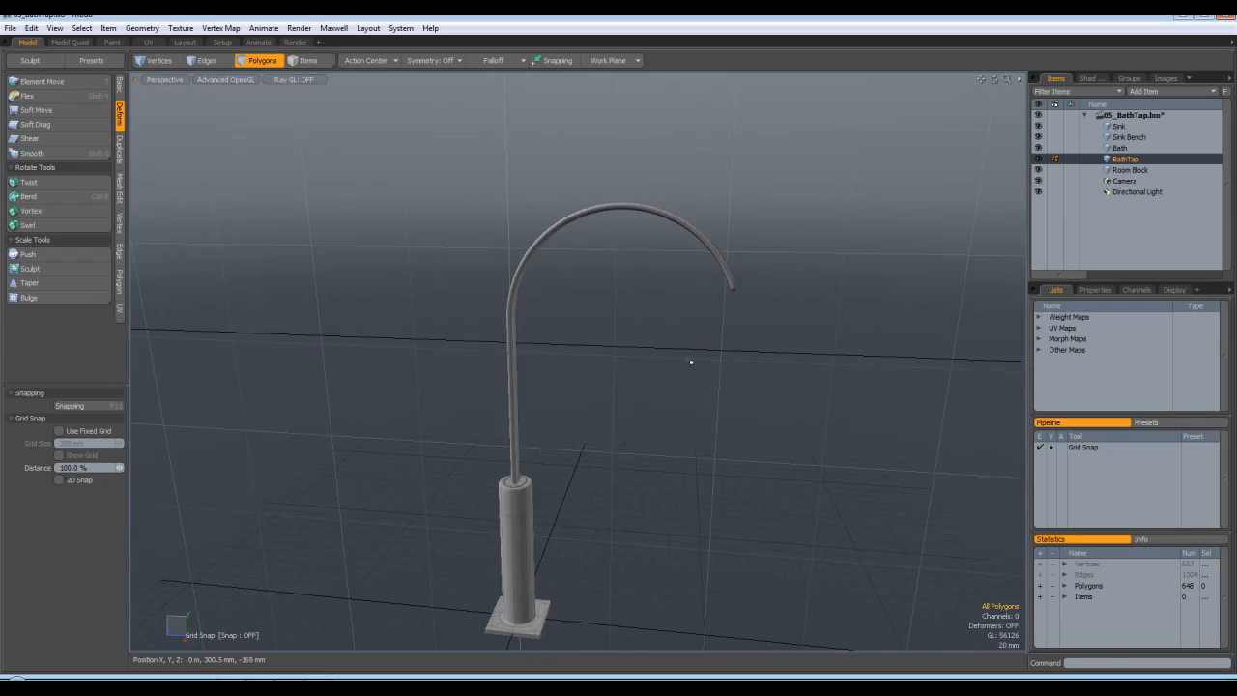
{"action": "scroll", "coordinate": [691, 362], "scroll_direction": "down", "scroll_amount": 3}
{"action": "left_click_drag", "start_coordinate": [706, 381], "coordinate": [698, 418], "text": "alt"}
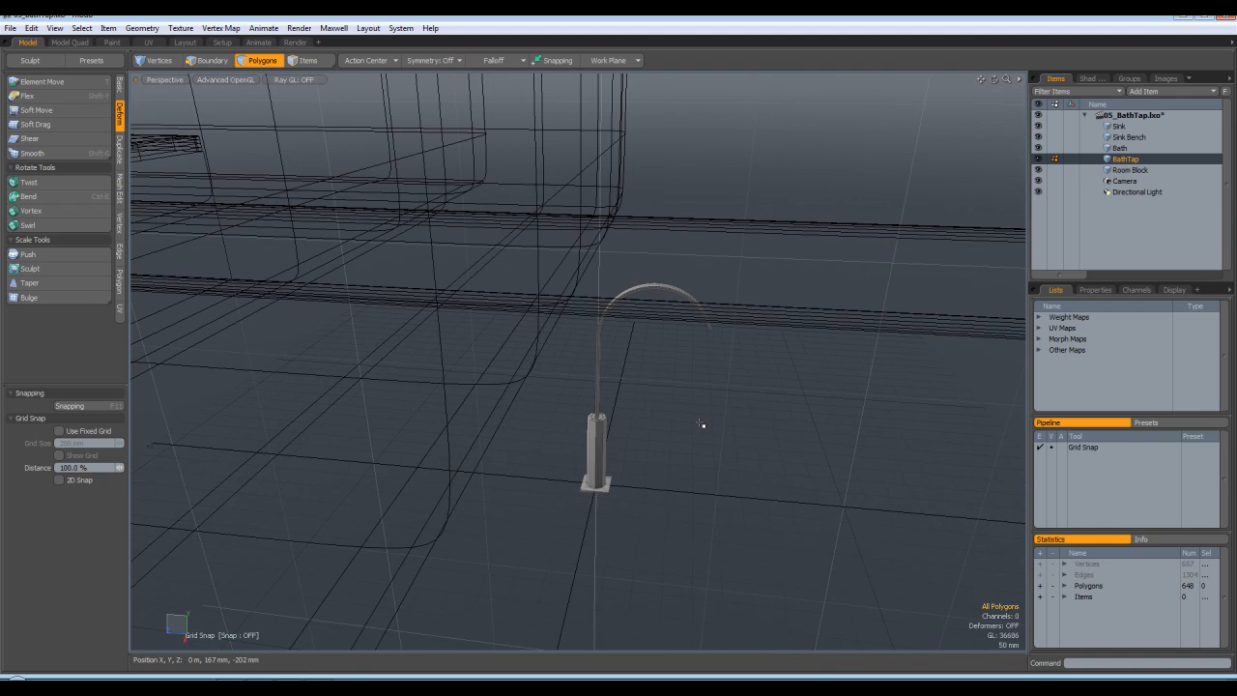
{"action": "scroll", "coordinate": [656, 392], "scroll_direction": "up", "scroll_amount": 5}
{"action": "left_click_drag", "start_coordinate": [486, 452], "coordinate": [470, 464], "text": "alt"}
{"action": "left_click", "coordinate": [496, 535]}
{"action": "left_click_drag", "start_coordinate": [497, 535], "coordinate": [556, 409], "text": "alt+shift"}
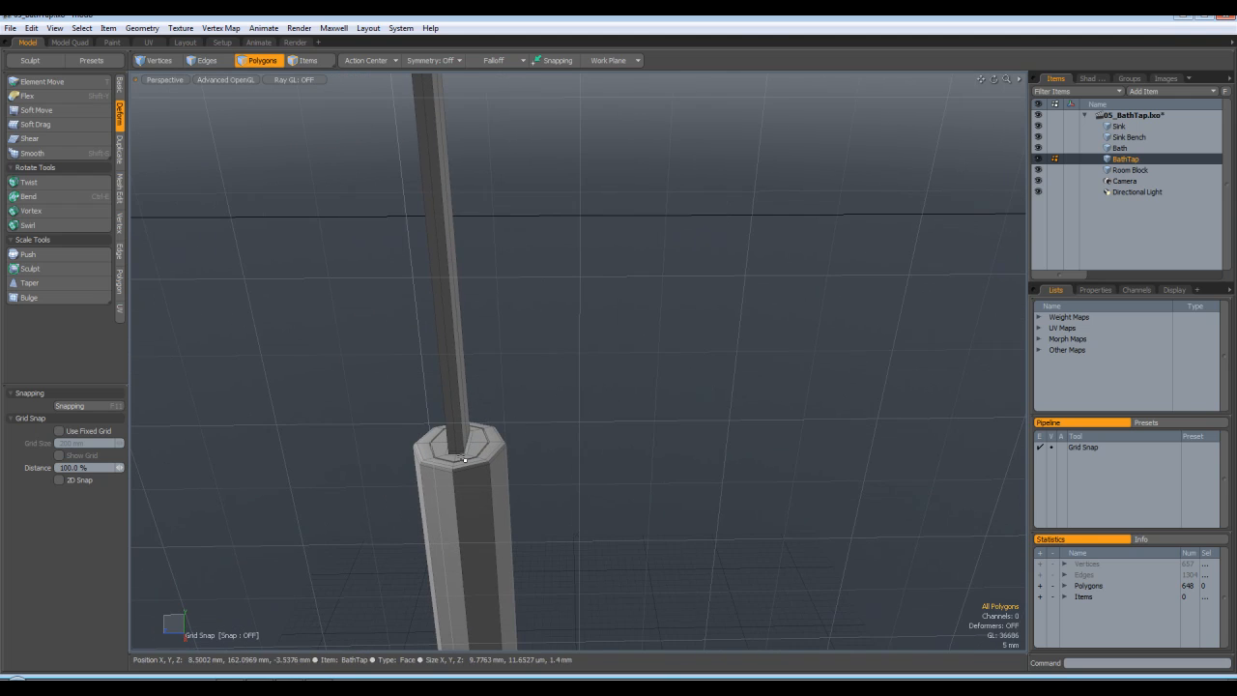
{"action": "scroll", "coordinate": [464, 460], "scroll_direction": "up", "scroll_amount": 4}
{"action": "left_click_drag", "start_coordinate": [632, 358], "coordinate": [612, 374], "text": "alt"}
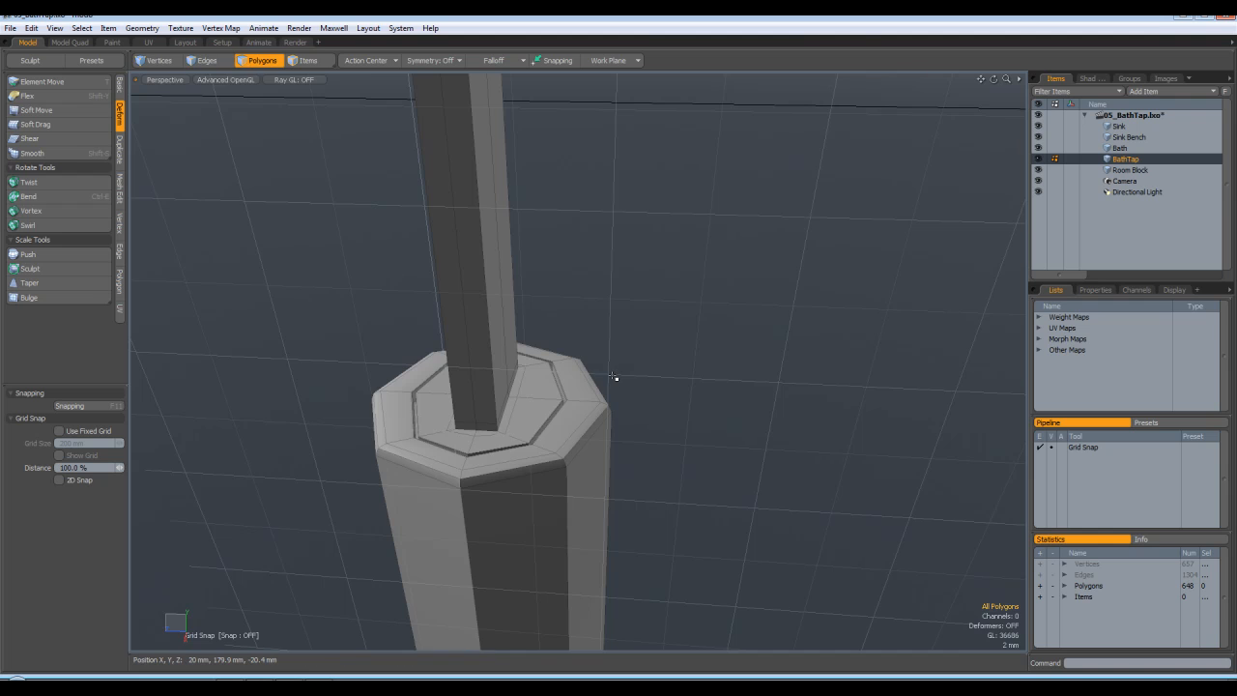
Step: In the Top view, select the spout bar's edges along its positive-Z long side and move them 1 mm in Z
{"action": "key", "text": "KP_1"}
{"action": "left_click_drag", "start_coordinate": [503, 476], "coordinate": [635, 226], "text": "alt+shift"}
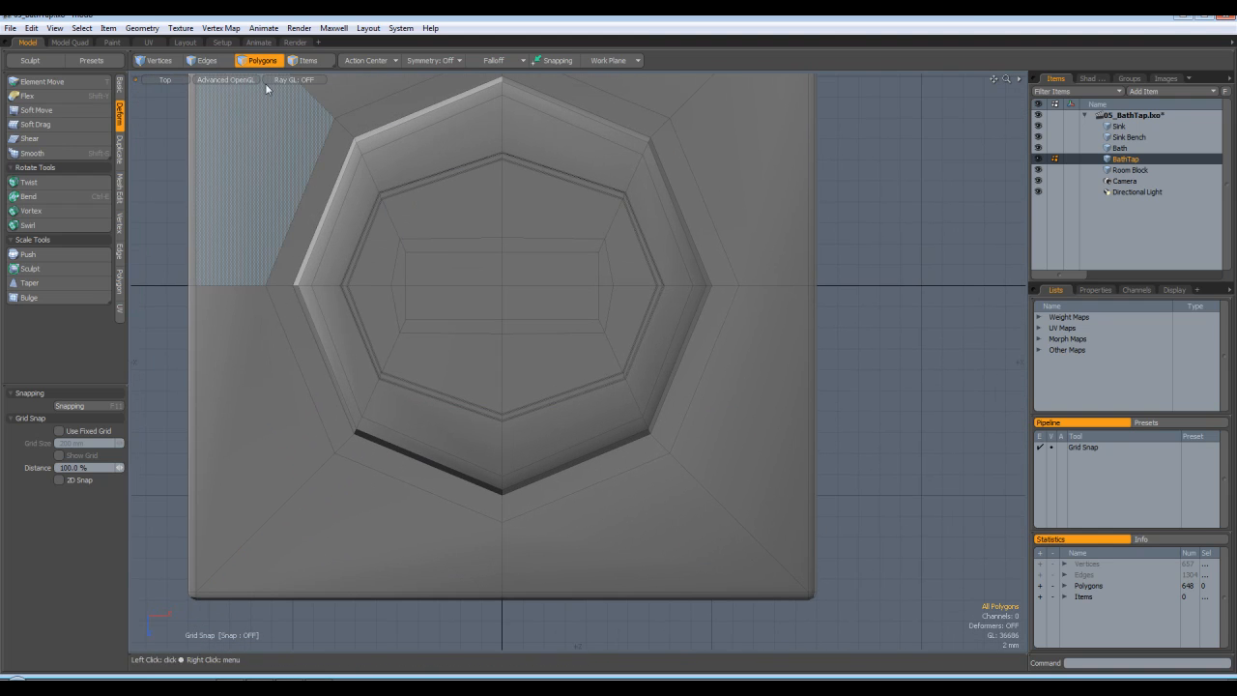
{"action": "left_click", "coordinate": [202, 60]}
{"action": "left_click", "coordinate": [383, 307]}
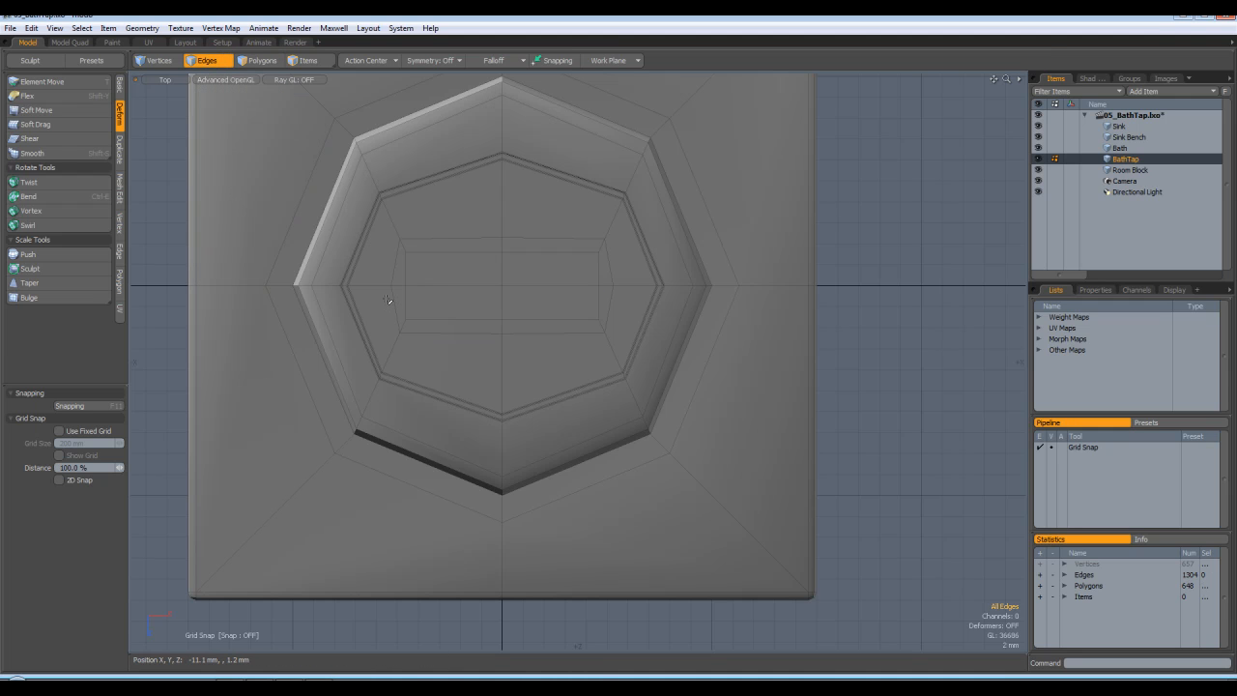
{"action": "left_click_drag", "start_coordinate": [495, 317], "coordinate": [621, 345]}
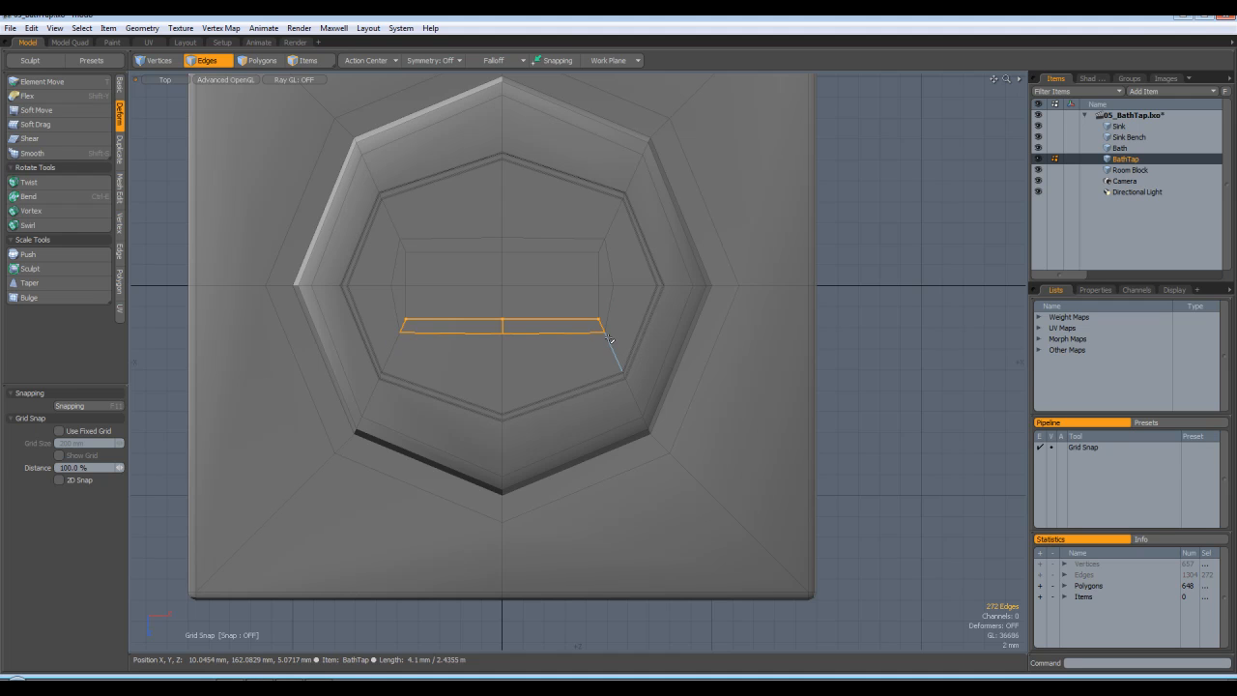
{"action": "key", "text": "y"}
{"action": "left_click_drag", "start_coordinate": [502, 394], "coordinate": [502, 405]}
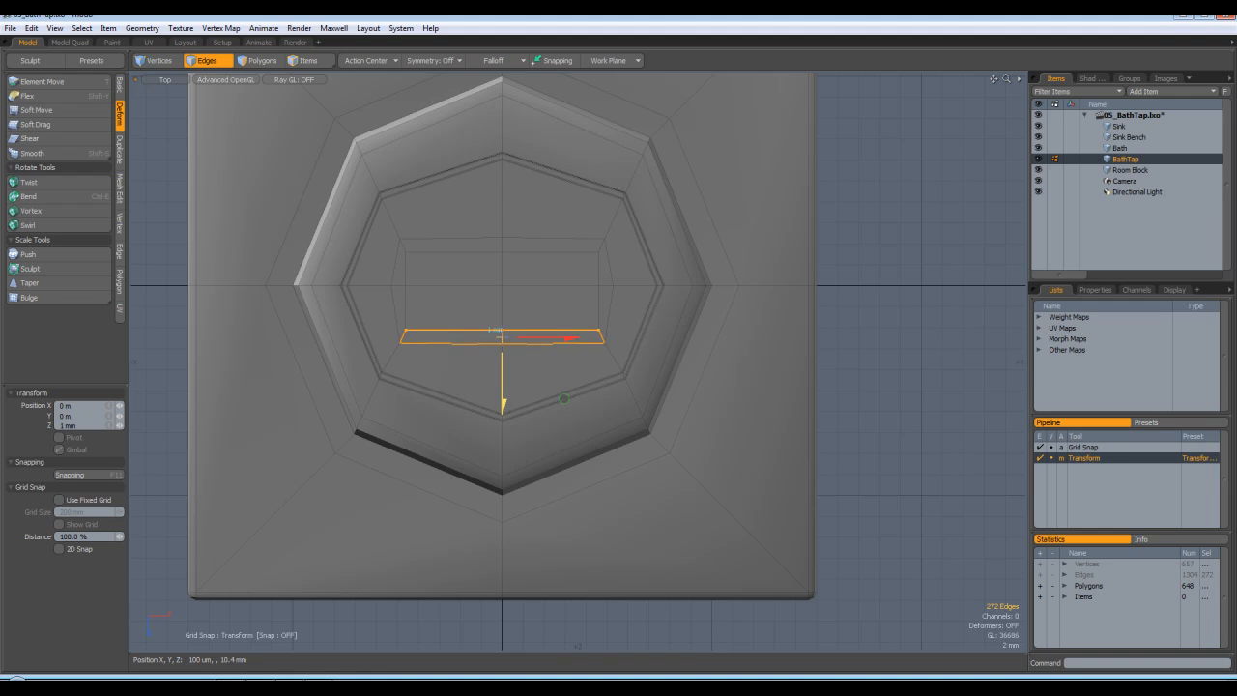
{"action": "key", "text": "q"}
Step: Select the edges along the spout bar's opposite long side and move them outward in Z to thicken the bar
{"action": "left_click", "coordinate": [406, 217]}
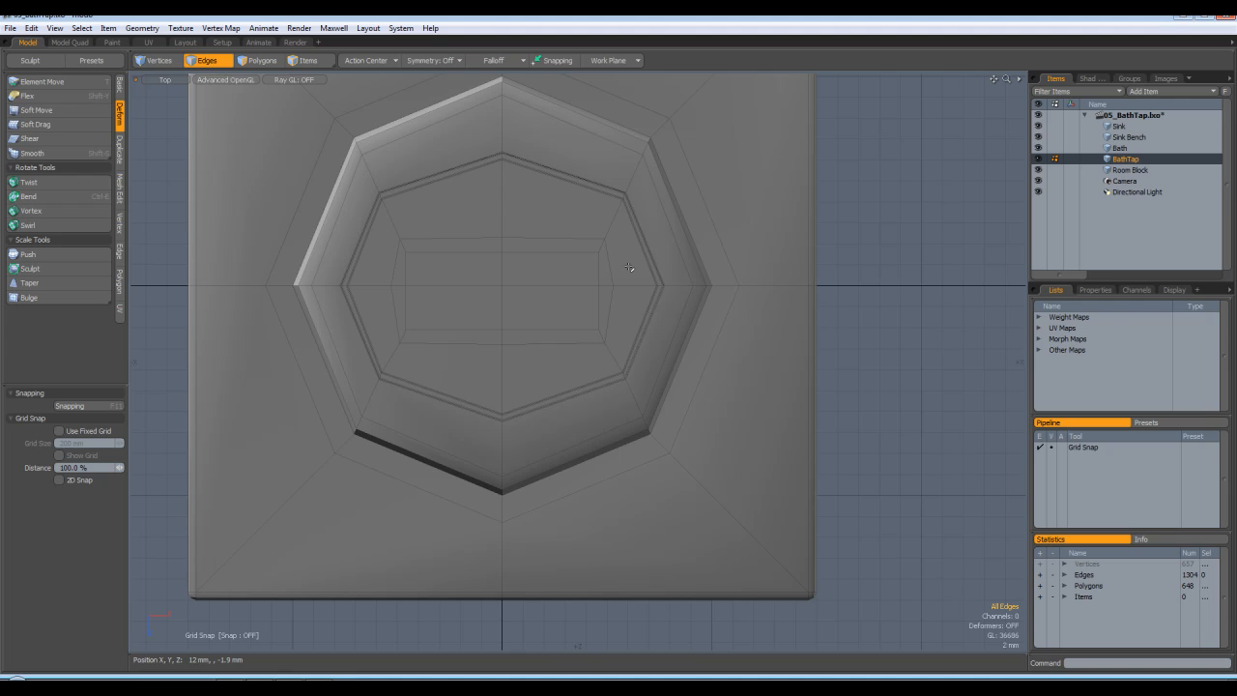
{"action": "right_click_drag", "start_coordinate": [472, 234], "coordinate": [627, 266]}
{"action": "key", "text": "y"}
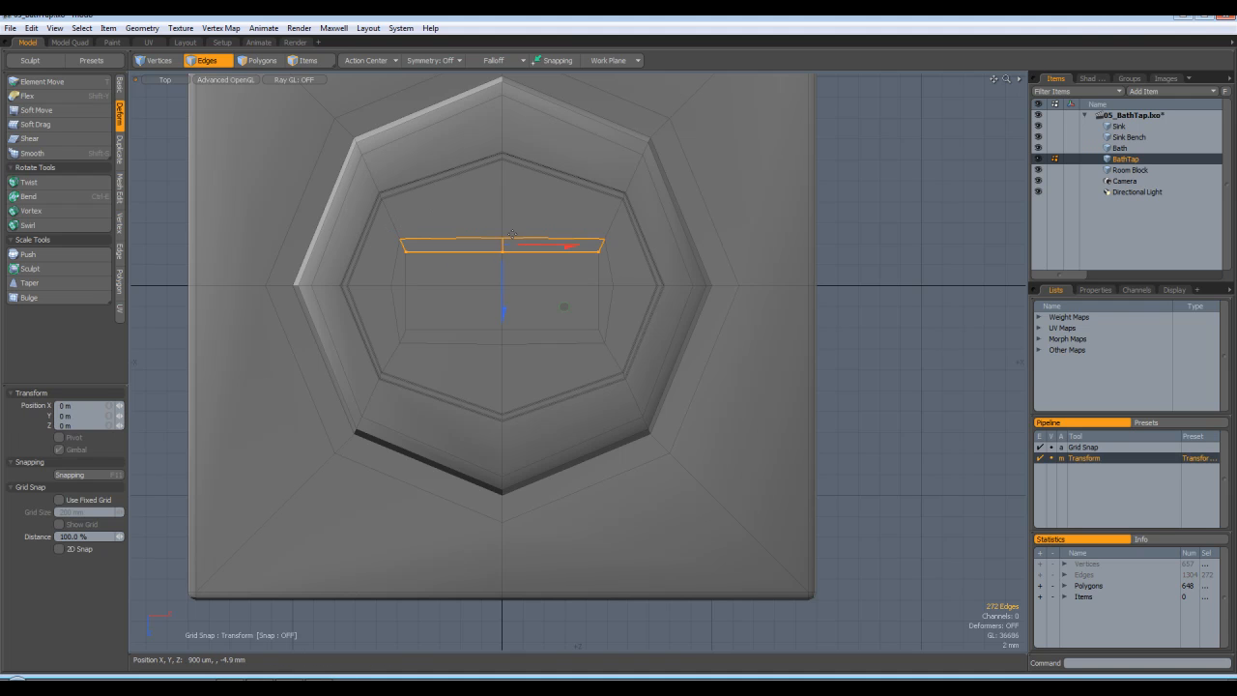
{"action": "left_click_drag", "start_coordinate": [502, 297], "coordinate": [563, 290]}
{"action": "key", "text": "Escape"}
{"action": "key", "text": "Escape"}
Step: Check the thickened spout bar in the perspective view, with subdivision smoothing and as a plain mesh
{"action": "key", "text": "ctrl+space"}
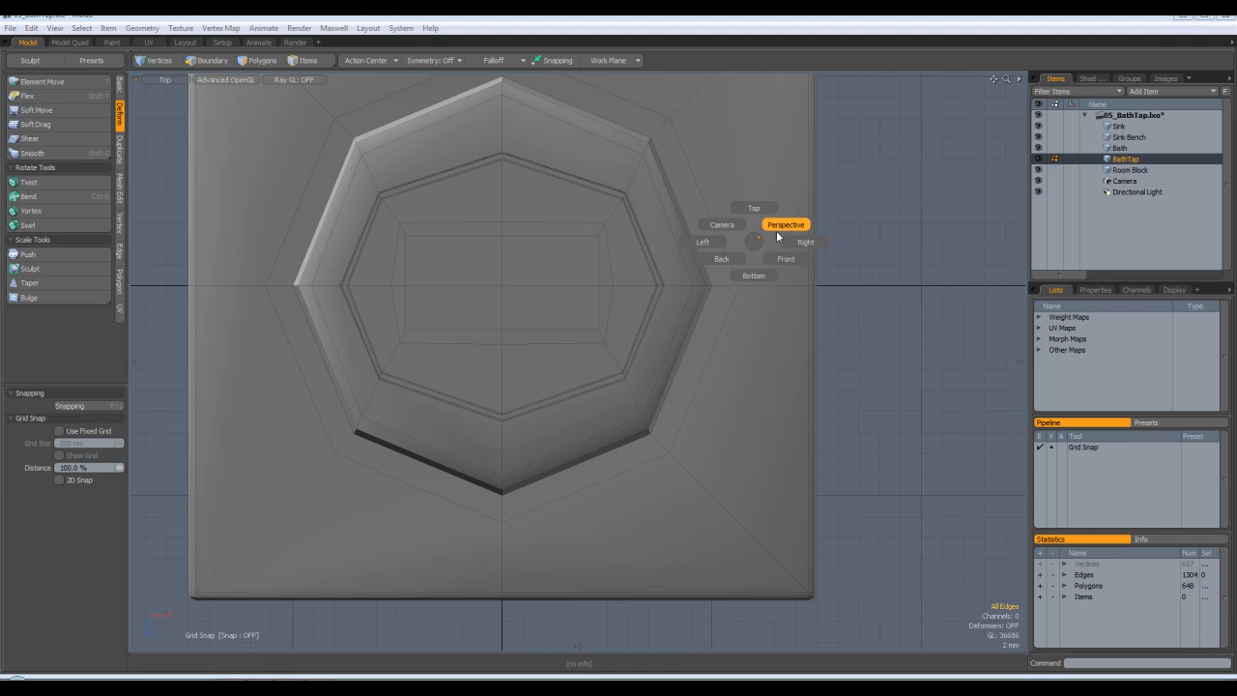
{"action": "left_click", "coordinate": [784, 224]}
{"action": "left_click_drag", "start_coordinate": [734, 300], "coordinate": [804, 231], "text": "alt"}
{"action": "key", "text": "Tab"}
{"action": "scroll", "coordinate": [734, 318], "scroll_direction": "down", "scroll_amount": 5}
{"action": "key", "text": "Tab"}
{"action": "key", "text": "2"}
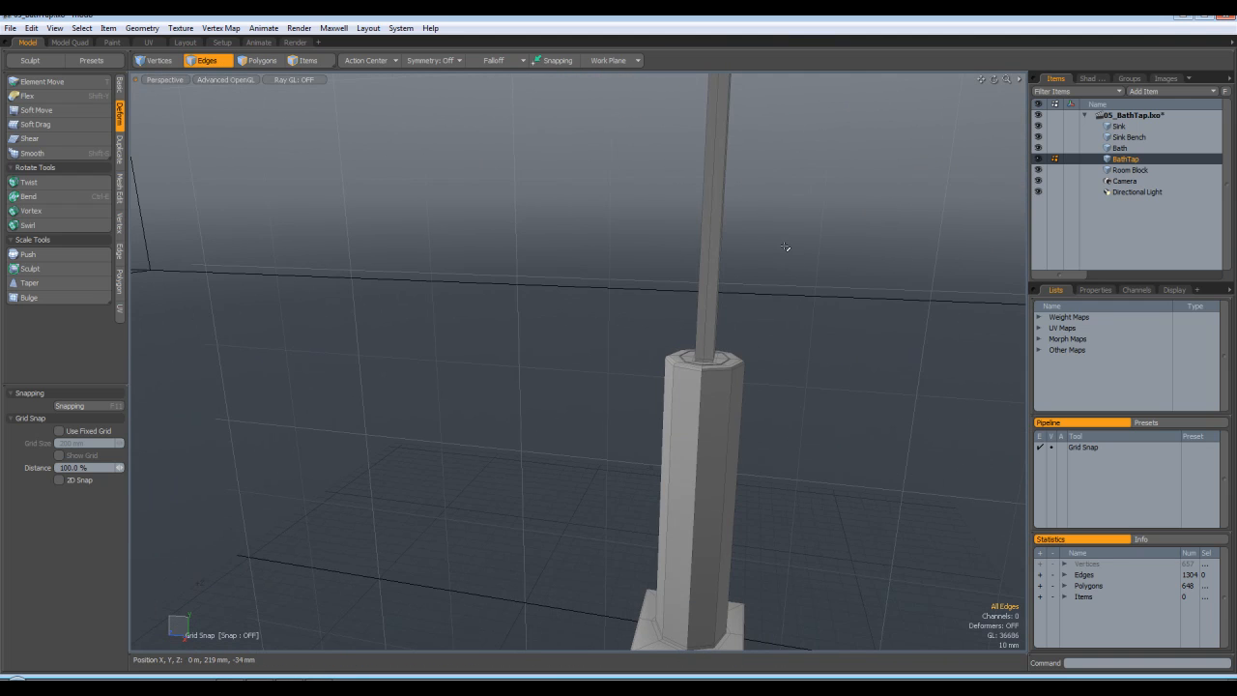
Step: Bend the spout bar about 157° around the X axis in the Right view, with centre at 333 mm height and spine Y 301.8 mm
{"action": "key", "text": "KP_3"}
{"action": "left_click_drag", "start_coordinate": [732, 195], "coordinate": [728, 297], "text": "alt+shift"}
{"action": "scroll", "coordinate": [772, 349], "scroll_direction": "down", "scroll_amount": 5}
{"action": "left_click_drag", "start_coordinate": [760, 170], "coordinate": [636, 331], "text": "alt+shift"}
{"action": "scroll", "coordinate": [646, 308], "scroll_direction": "up", "scroll_amount": 2}
{"action": "scroll", "coordinate": [644, 312], "scroll_direction": "down", "scroll_amount": 4}
{"action": "scroll", "coordinate": [646, 303], "scroll_direction": "up", "scroll_amount": 2}
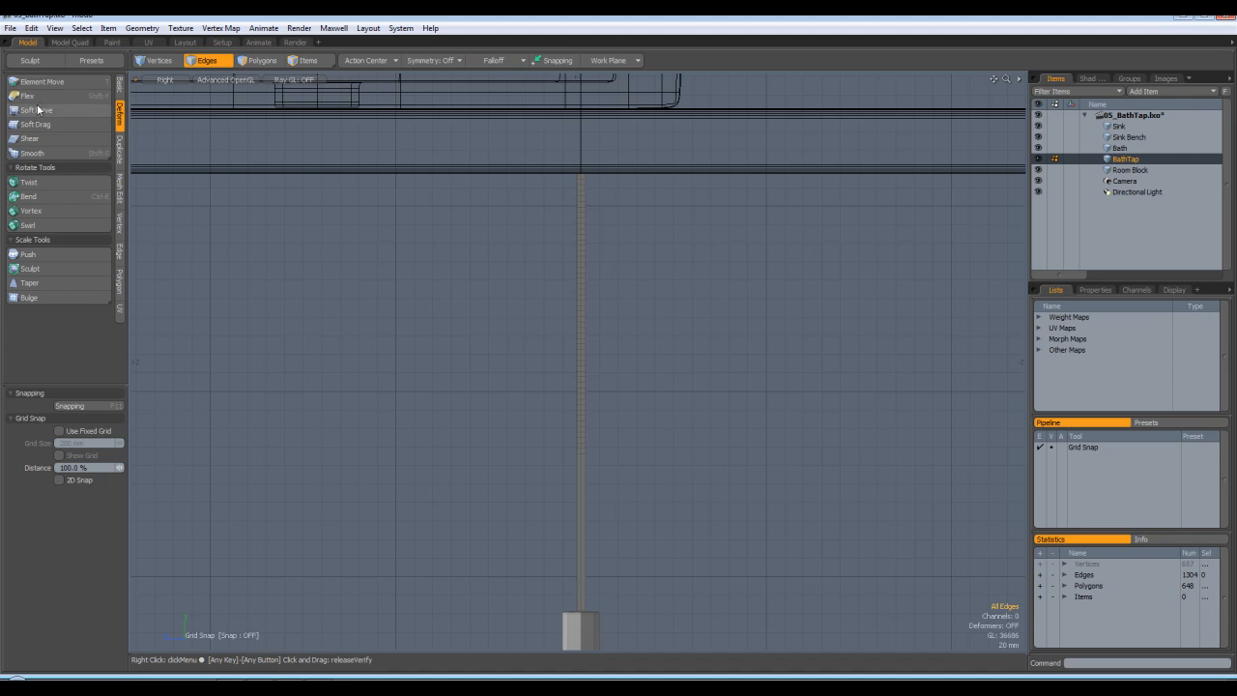
{"action": "left_click", "coordinate": [29, 196]}
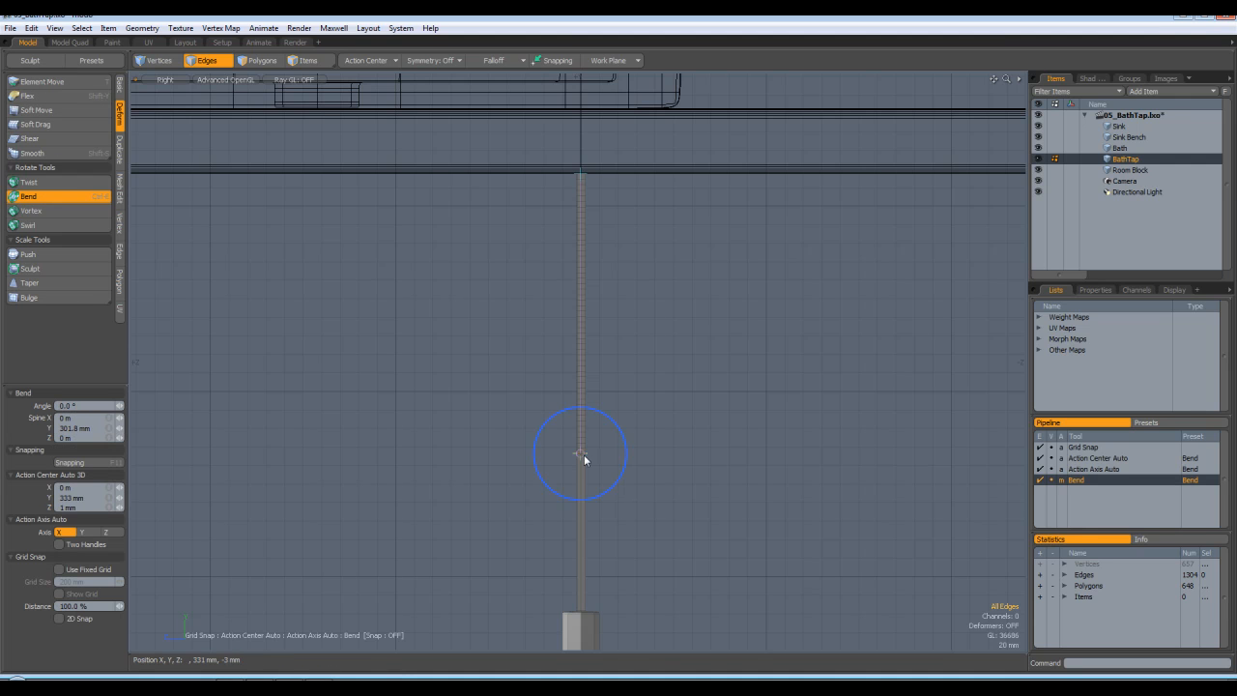
{"action": "left_click_drag", "start_coordinate": [607, 420], "coordinate": [589, 394]}
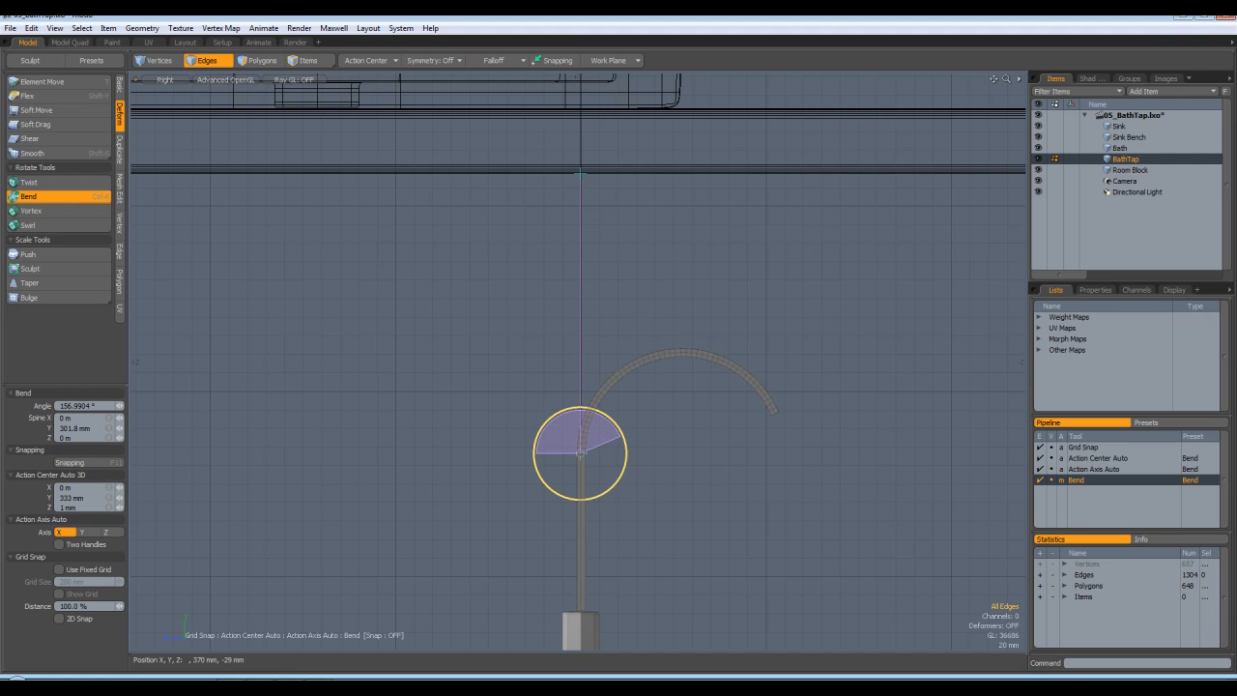
{"action": "key", "text": "space"}
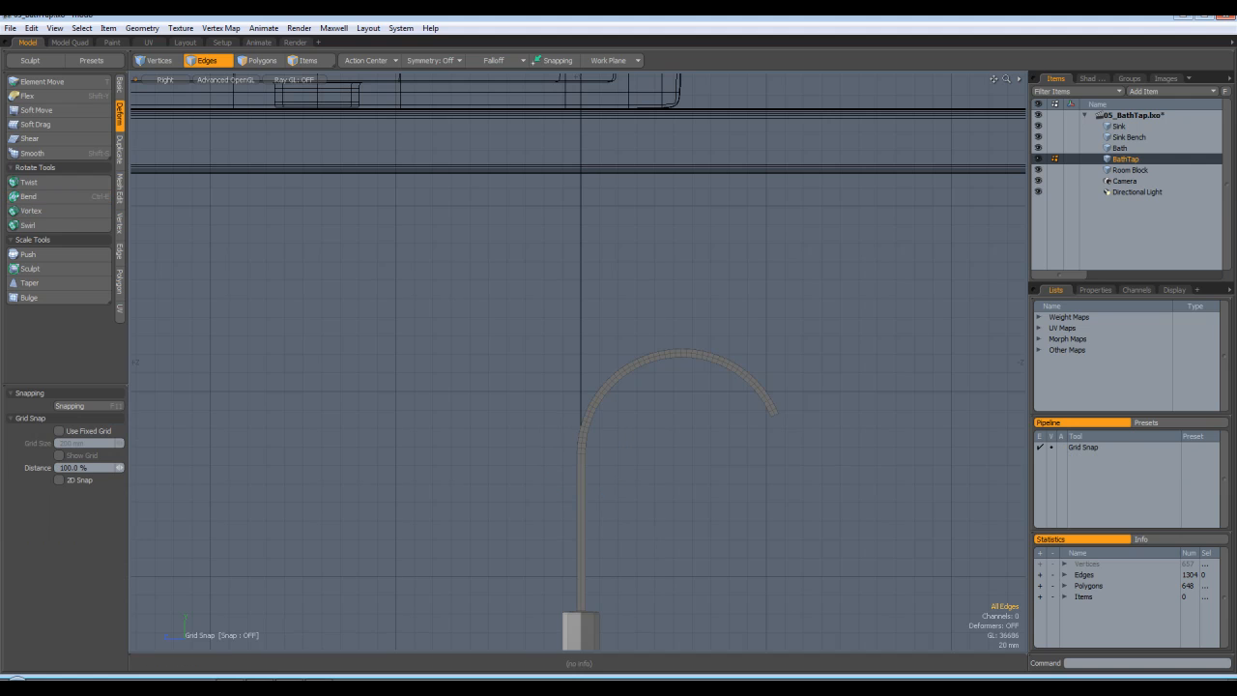
Step: Compare the bent tap's proportions with the Taps Dimensions drawing in Windows Photo Viewer
{"action": "left_click_drag", "start_coordinate": [785, 457], "coordinate": [723, 251], "text": "alt+shift"}
{"action": "scroll", "coordinate": [721, 252], "scroll_direction": "down", "scroll_amount": 2}
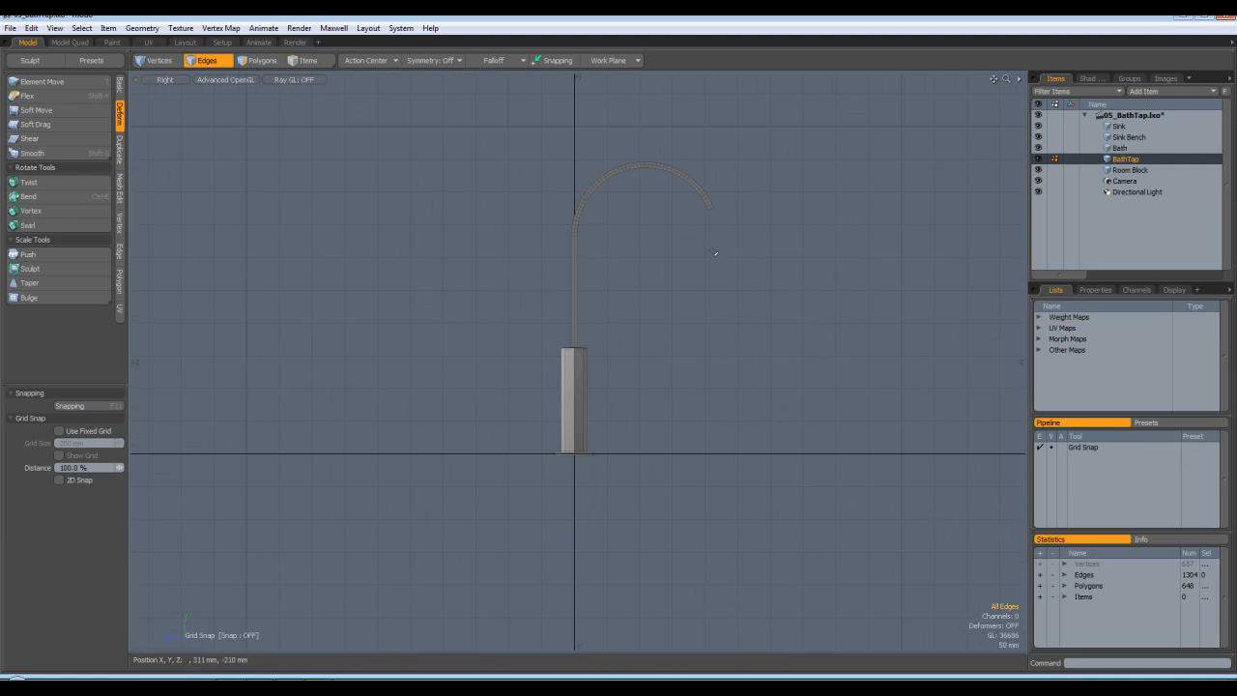
{"action": "left_click", "coordinate": [321, 678]}
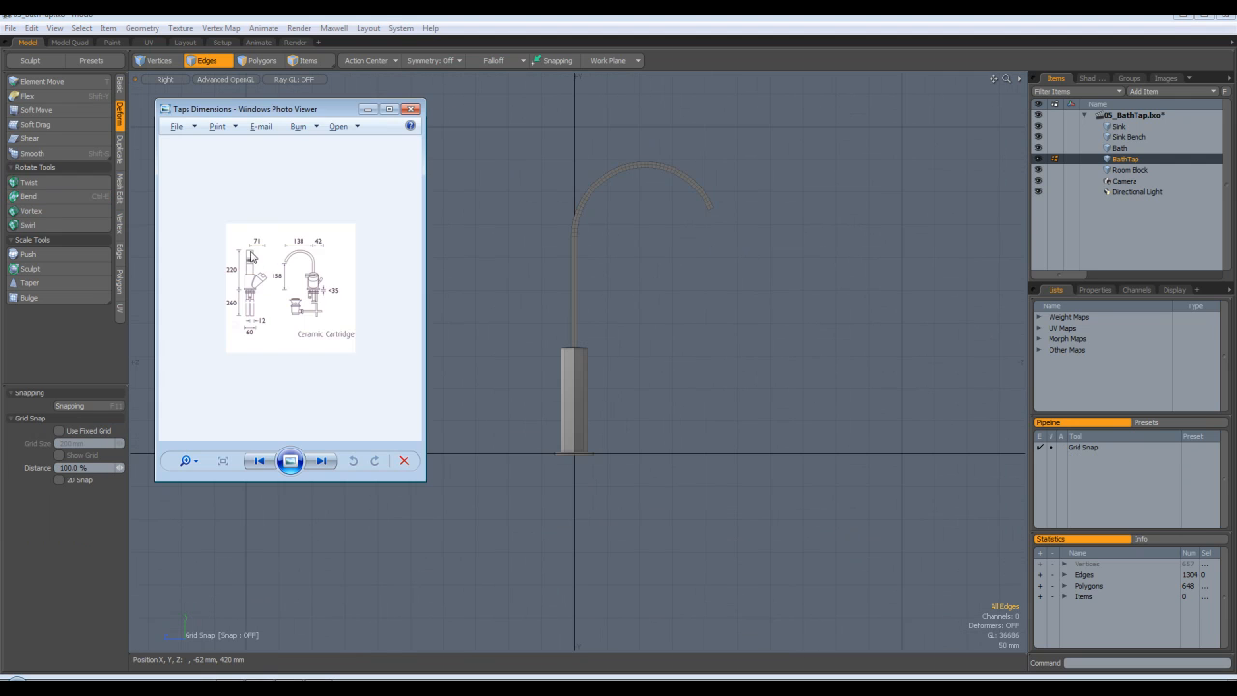
{"action": "left_click_drag", "start_coordinate": [654, 245], "coordinate": [596, 286], "text": "alt+shift"}
{"action": "left_click_drag", "start_coordinate": [710, 316], "coordinate": [635, 291], "text": "alt+shift"}
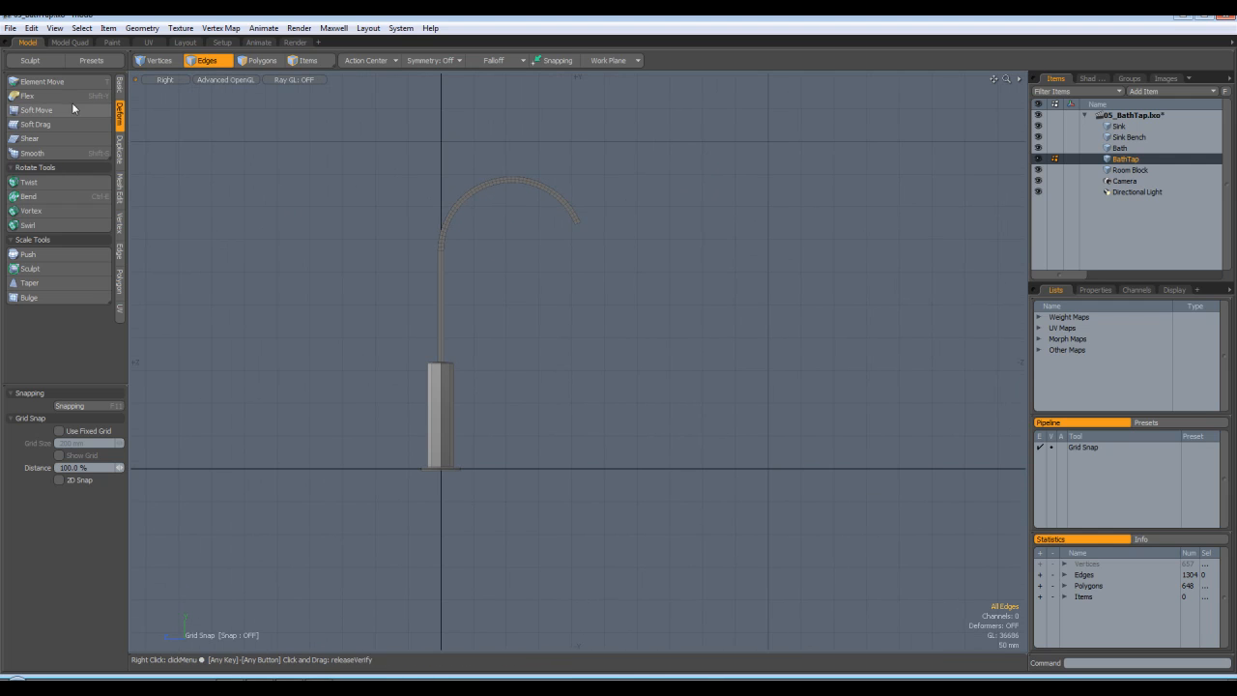
Step: Create a flat cube beside the tap as a size guide, about 90 mm wide and 230 mm high, standing on the ground line
{"action": "left_click", "coordinate": [18, 85]}
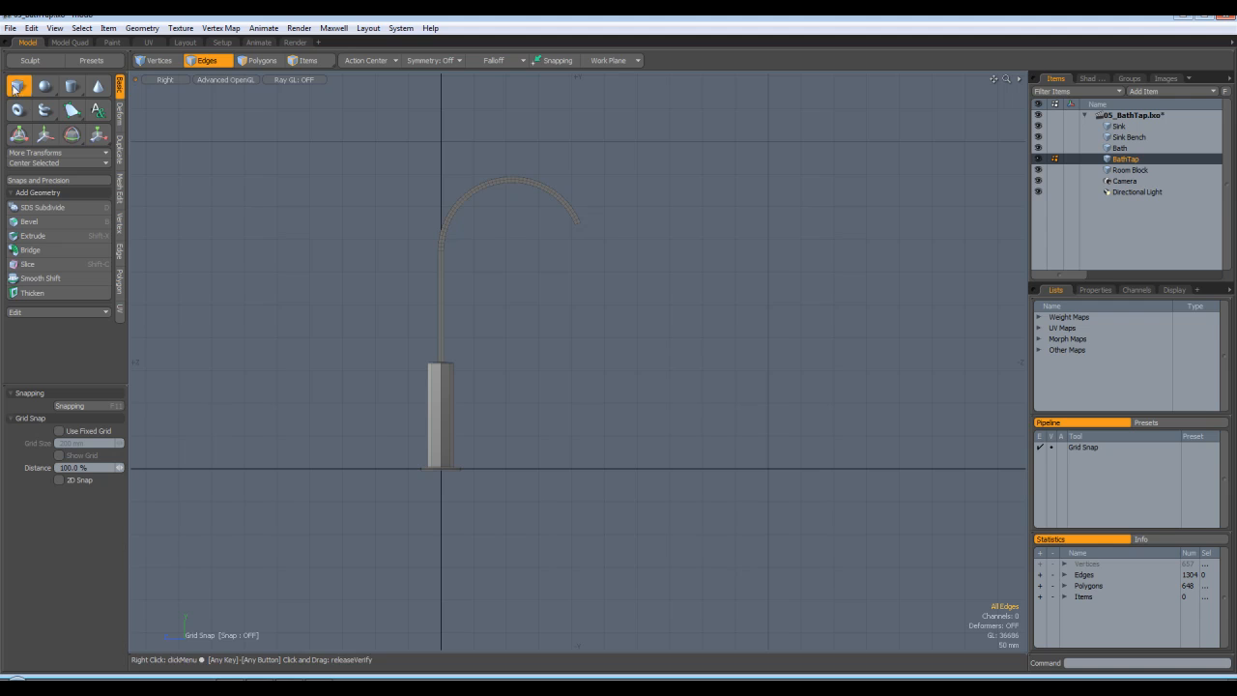
{"action": "left_click_drag", "start_coordinate": [619, 174], "coordinate": [678, 470]}
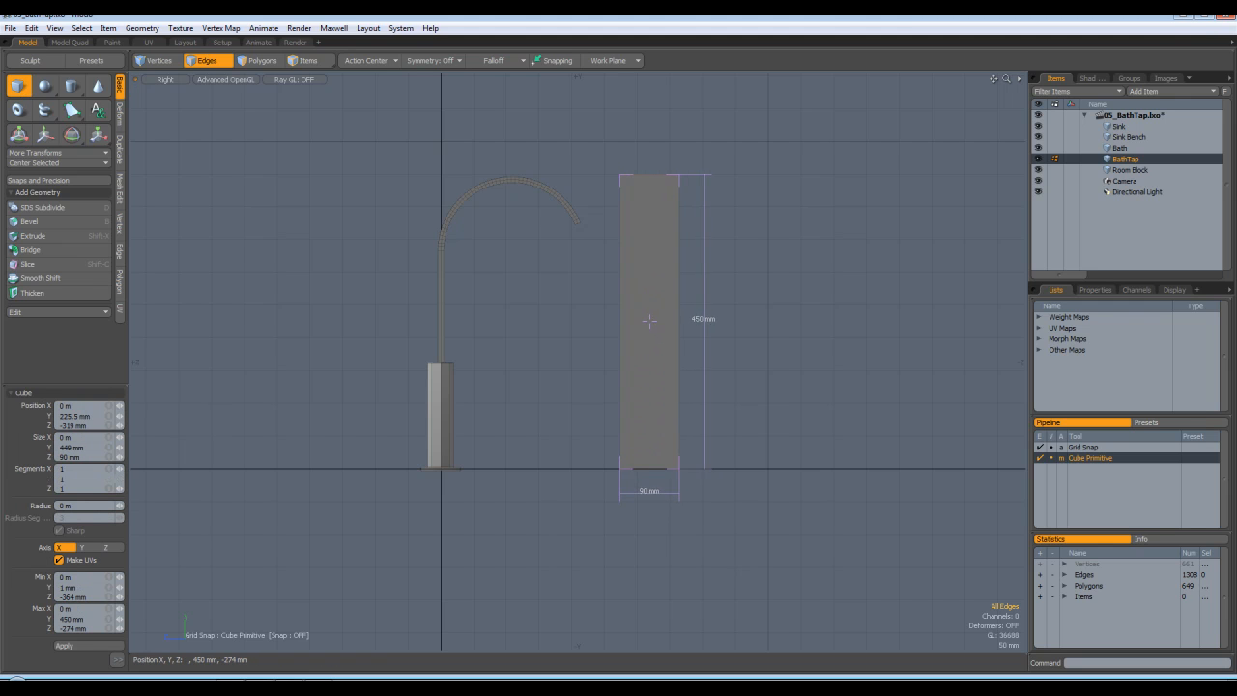
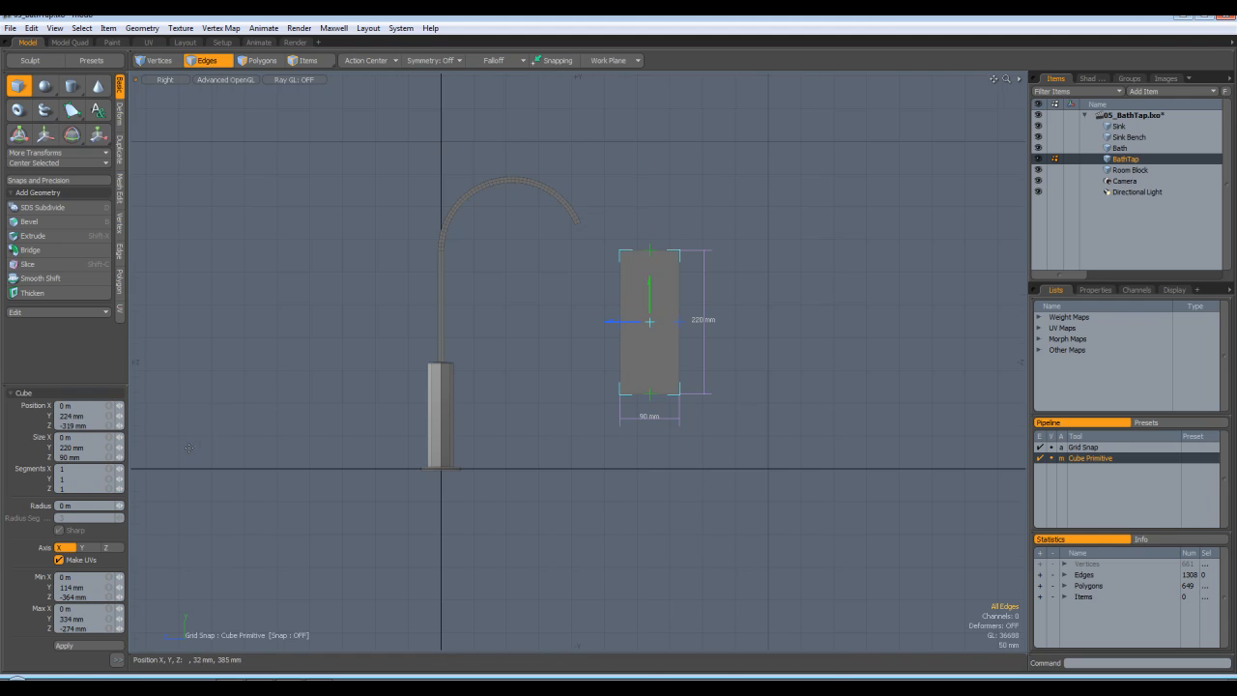
{"action": "scroll", "coordinate": [322, 429], "scroll_direction": "down", "scroll_amount": 4}
{"action": "left_click_drag", "start_coordinate": [315, 393], "coordinate": [569, 394], "text": "alt+shift"}
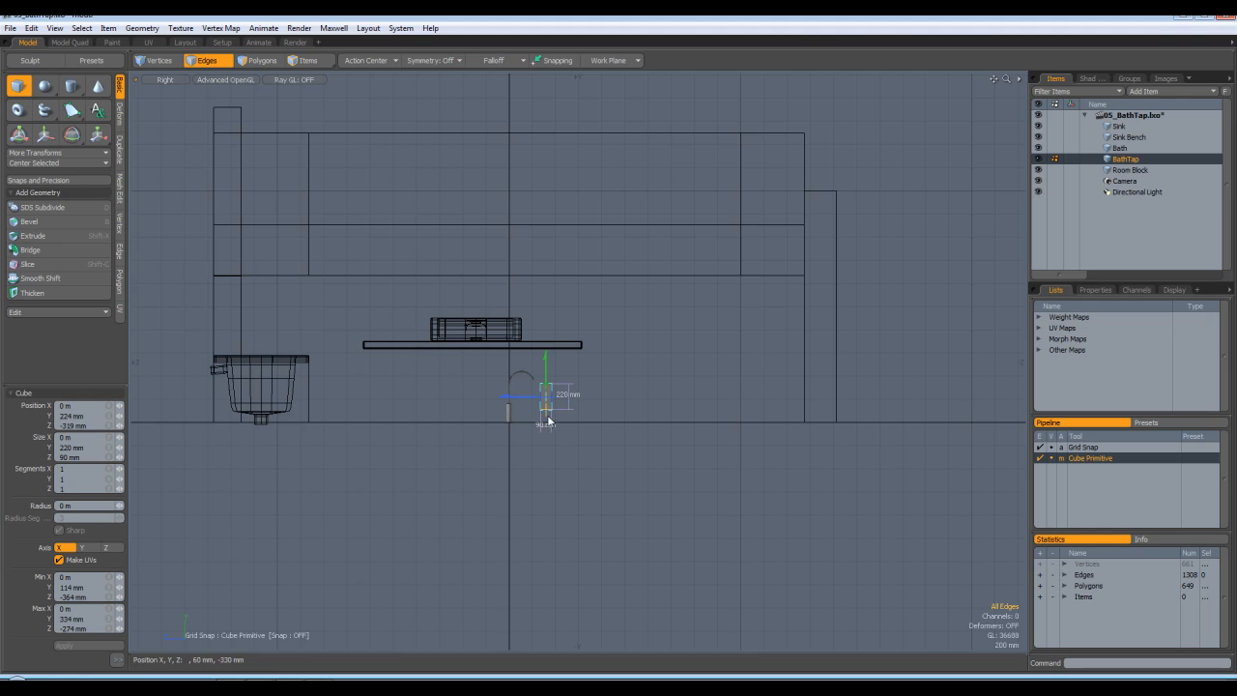
{"action": "scroll", "coordinate": [547, 420], "scroll_direction": "up", "scroll_amount": 4}
{"action": "mouse_move", "coordinate": [547, 331]}
{"action": "left_mouse_down"}
{"action": "mouse_move", "coordinate": [544, 362]}
{"action": "mouse_move", "coordinate": [540, 320]}
{"action": "mouse_move", "coordinate": [542, 355]}
{"action": "left_mouse_up"}
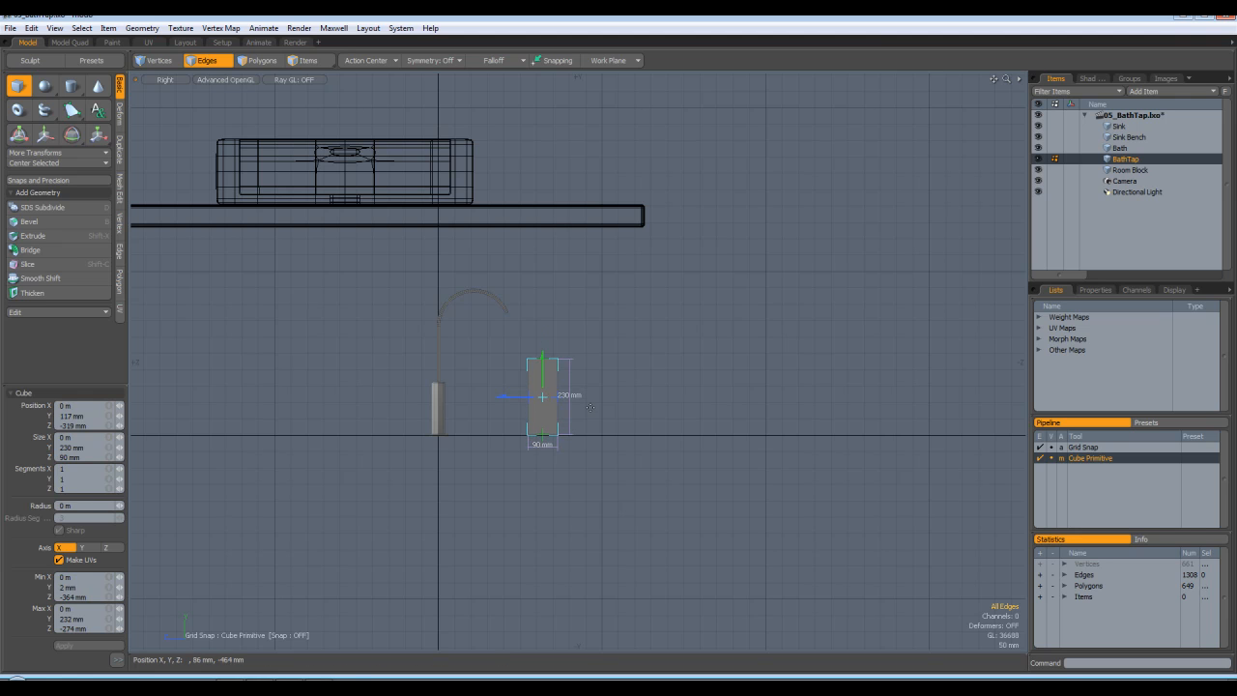
{"action": "left_click_drag", "start_coordinate": [589, 407], "coordinate": [583, 323], "text": "alt+shift"}
{"action": "key", "text": "q"}
Step: Select all the tap's polygons and move them -217 mm in Z and 5 mm in Y, closer to the guide block
{"action": "scroll", "coordinate": [615, 292], "scroll_direction": "up", "scroll_amount": 2}
{"action": "left_click_drag", "start_coordinate": [389, 280], "coordinate": [511, 271], "text": "alt+shift"}
{"action": "left_click", "coordinate": [249, 62]}
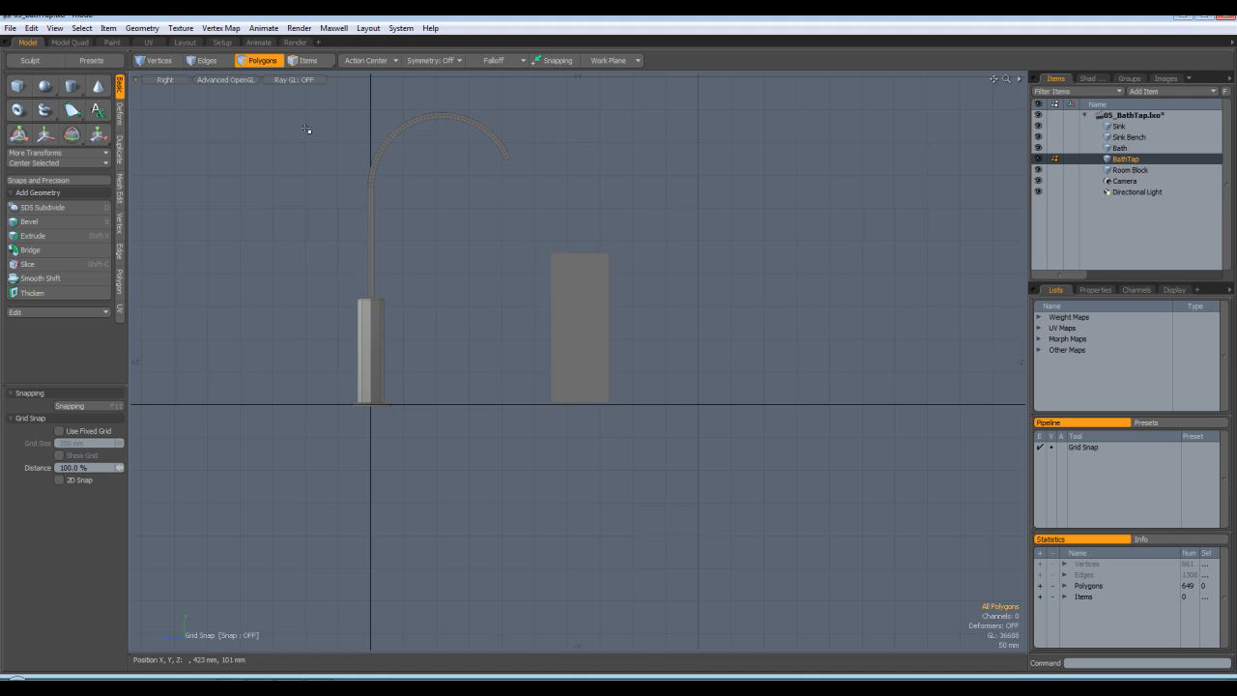
{"action": "double_click", "coordinate": [374, 343]}
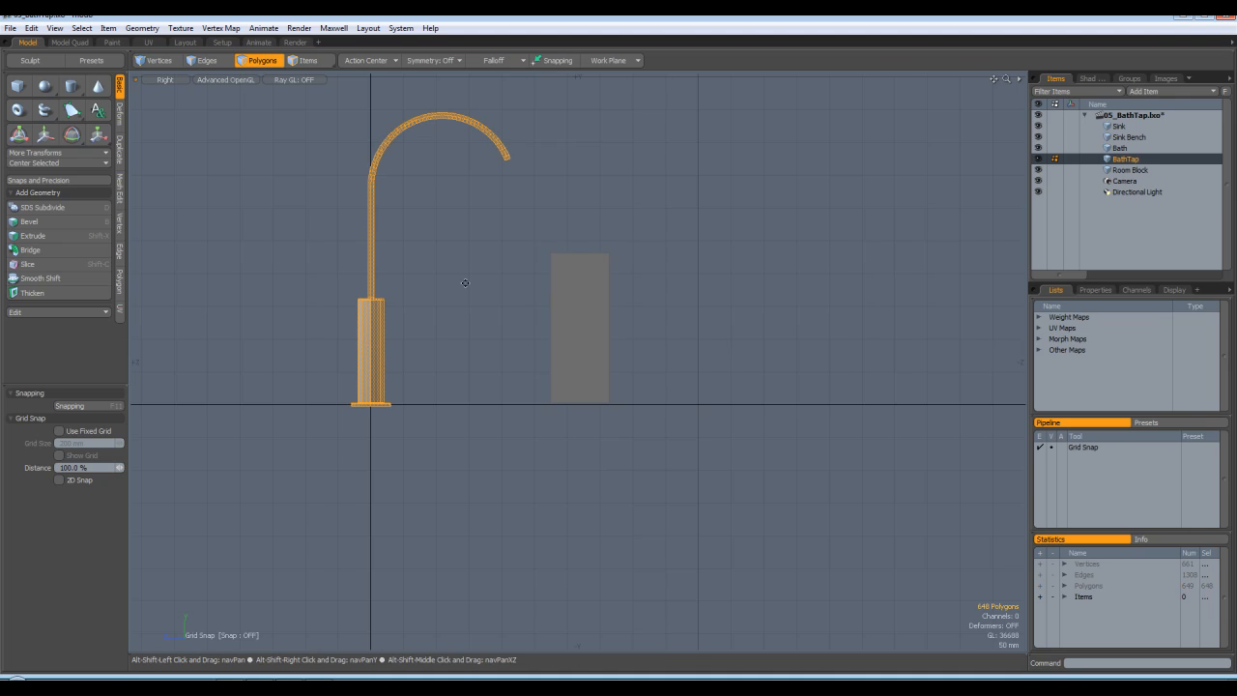
{"action": "left_click_drag", "start_coordinate": [465, 283], "coordinate": [539, 285], "text": "alt+shift"}
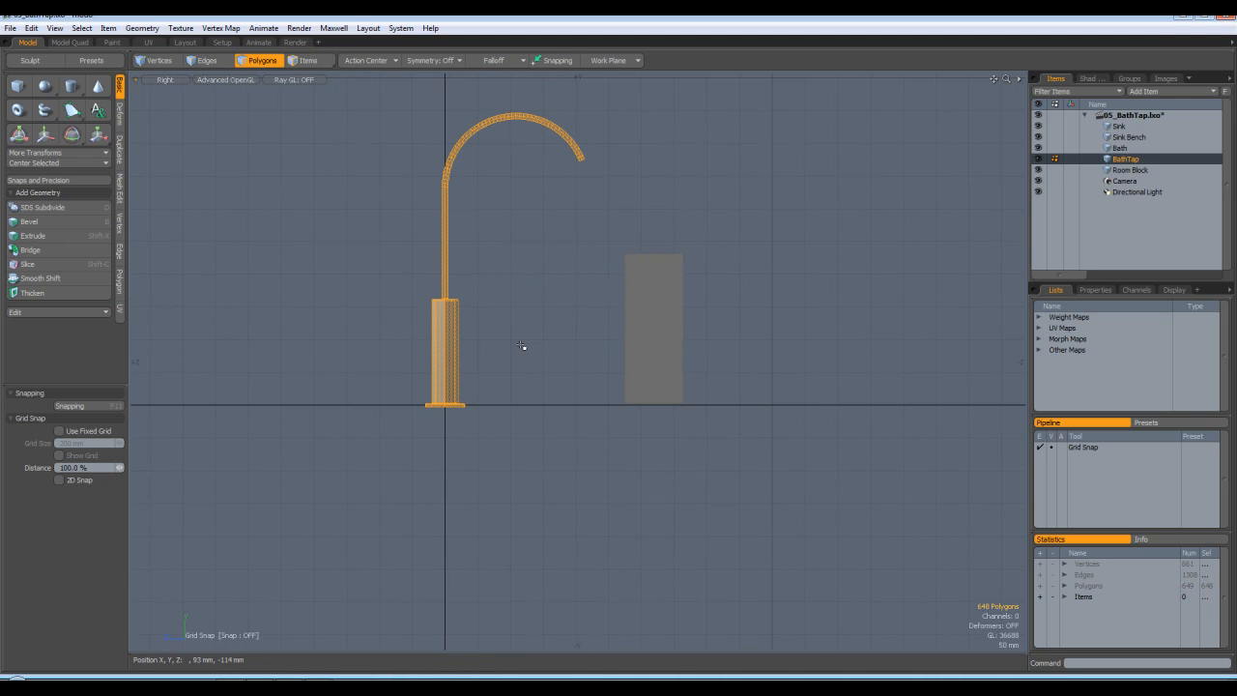
{"action": "key", "text": "w"}
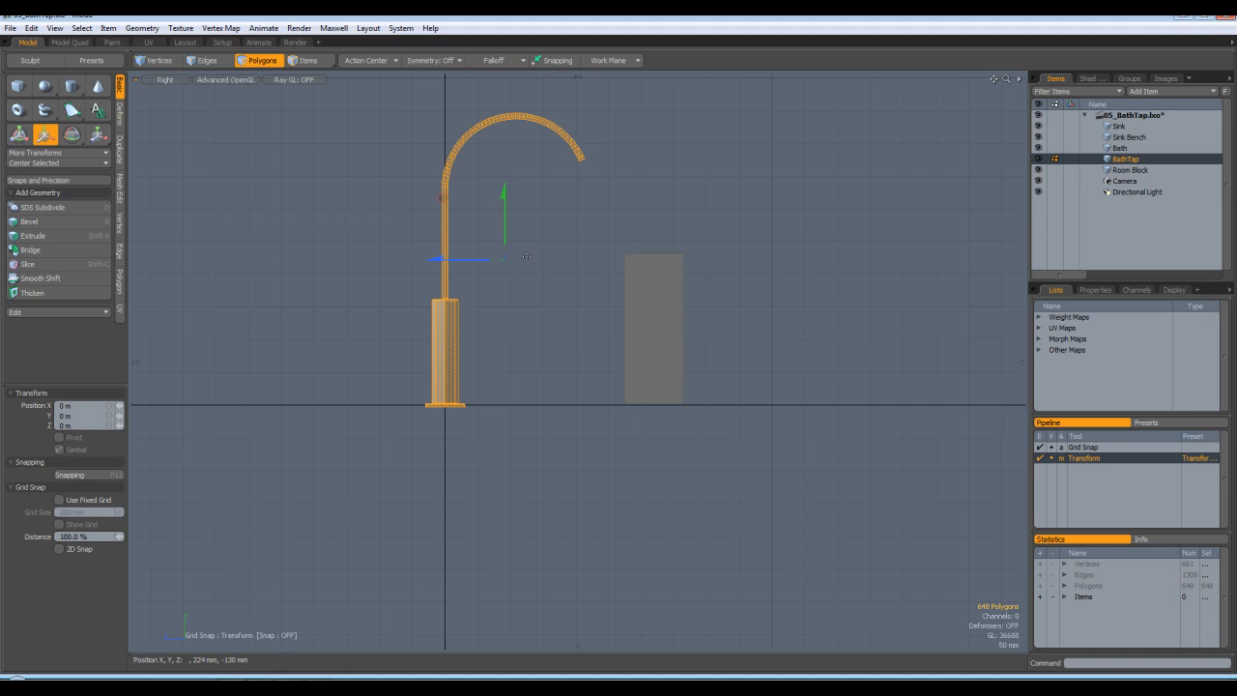
{"action": "left_click_drag", "start_coordinate": [438, 263], "coordinate": [647, 261]}
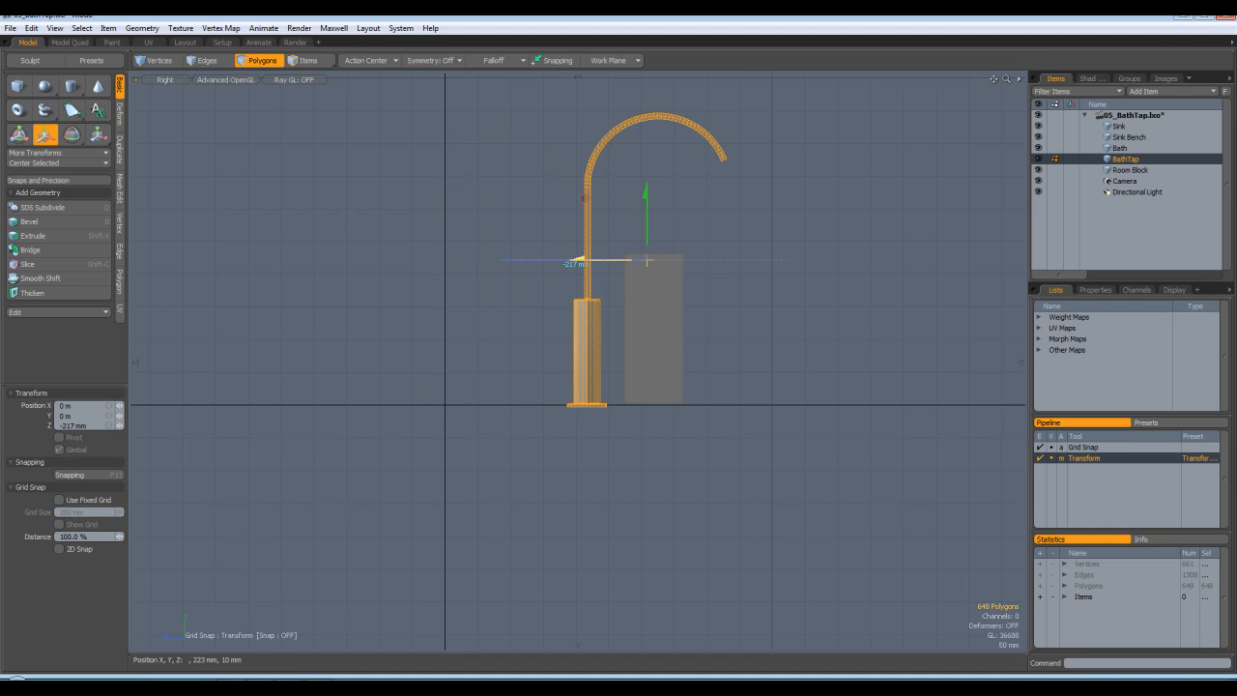
{"action": "left_click_drag", "start_coordinate": [650, 217], "coordinate": [649, 214]}
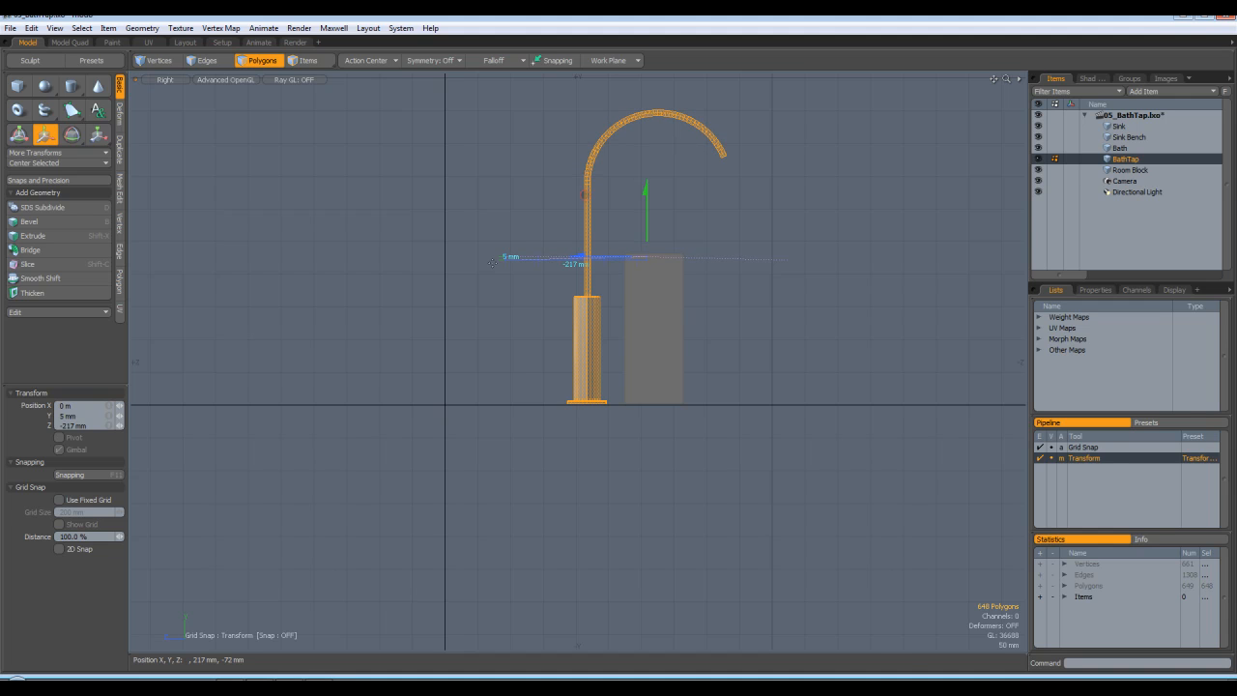
Step: Scale the tap to 87% in Y and reselect its polygons
{"action": "key", "text": "r"}
{"action": "left_click_drag", "start_coordinate": [647, 183], "coordinate": [647, 191]}
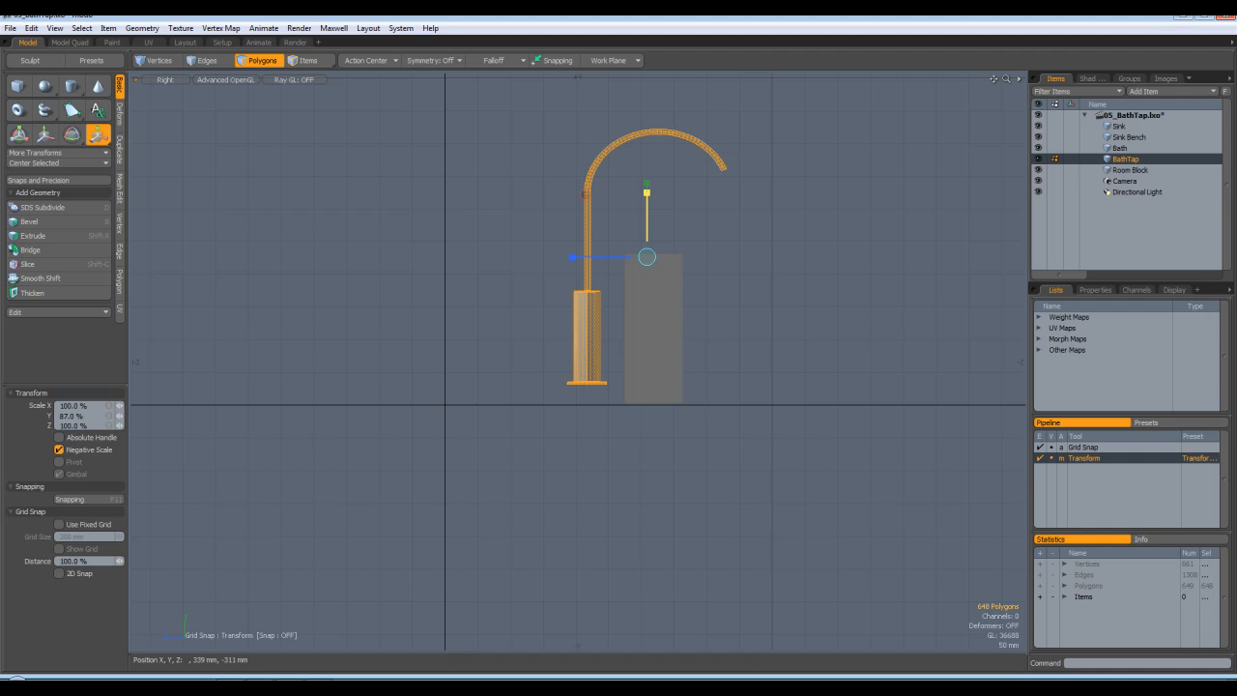
{"action": "key", "text": "space"}
{"action": "left_click", "coordinate": [518, 266]}
{"action": "double_click", "coordinate": [570, 320]}
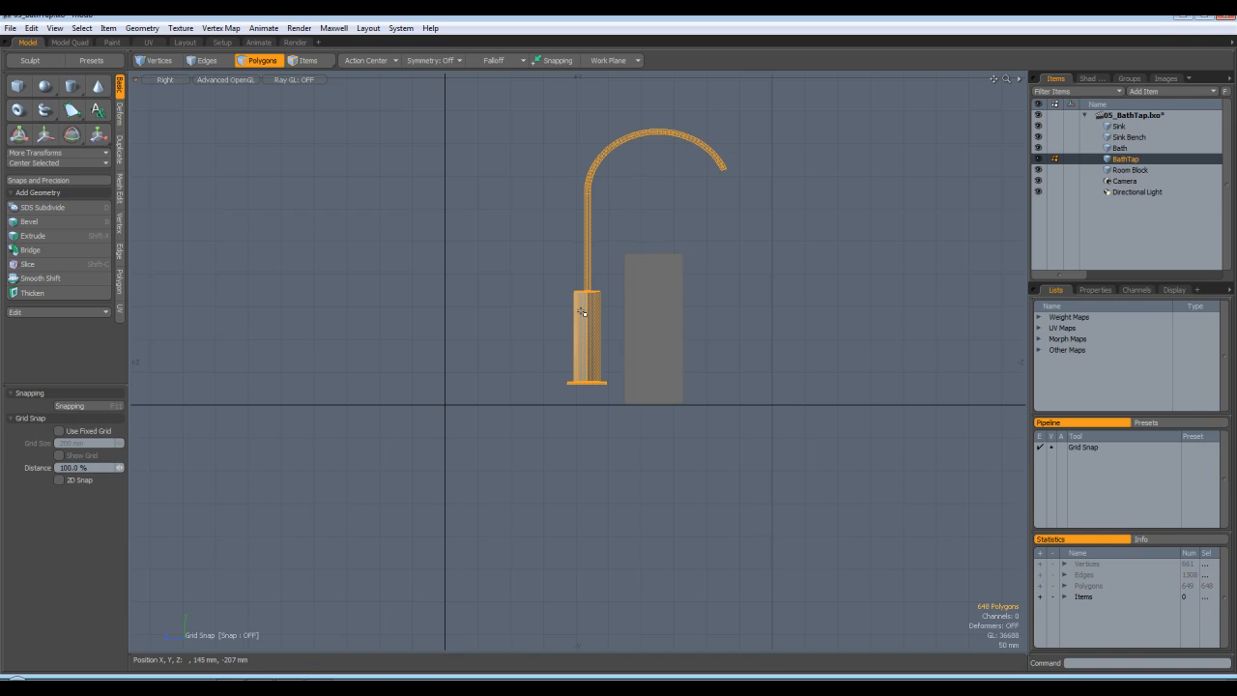
Step: Move the whole tap -30 mm in Y so its base sits on the ground line
{"action": "key", "text": "w"}
{"action": "left_click_drag", "start_coordinate": [647, 190], "coordinate": [647, 275]}
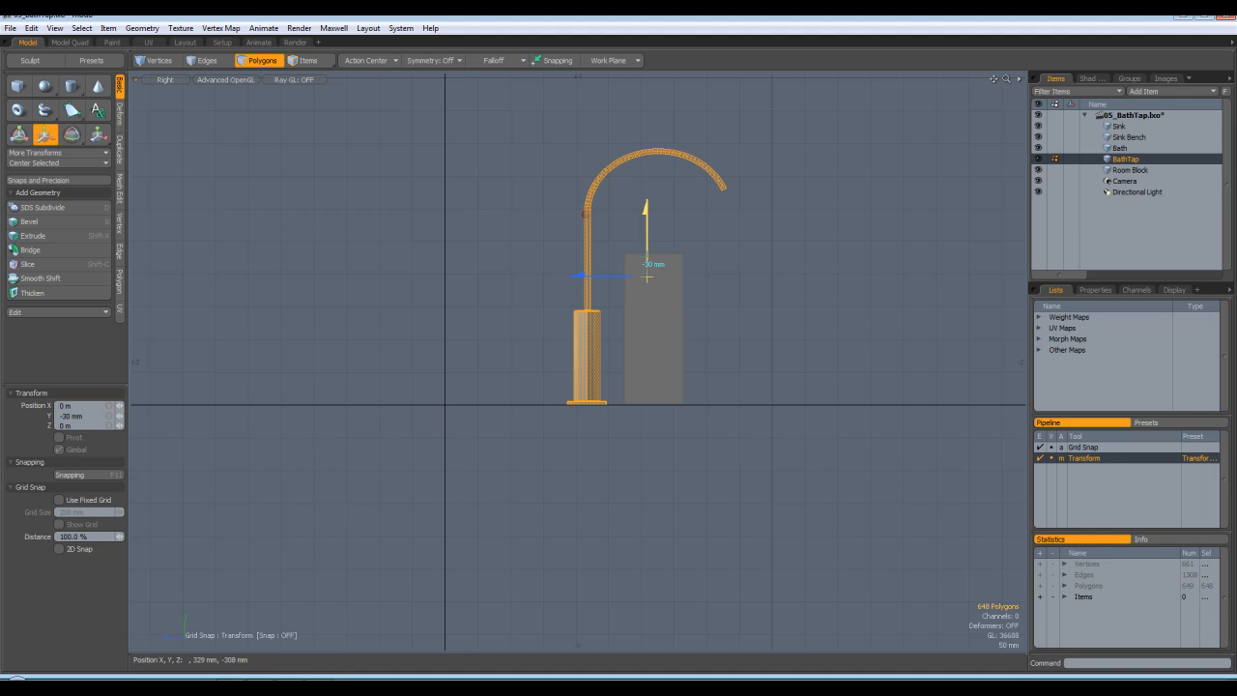
{"action": "key", "text": "space"}
Step: Select only the curved spout polygons and move them -85 mm in Y to shorten the stem
{"action": "left_click", "coordinate": [524, 265]}
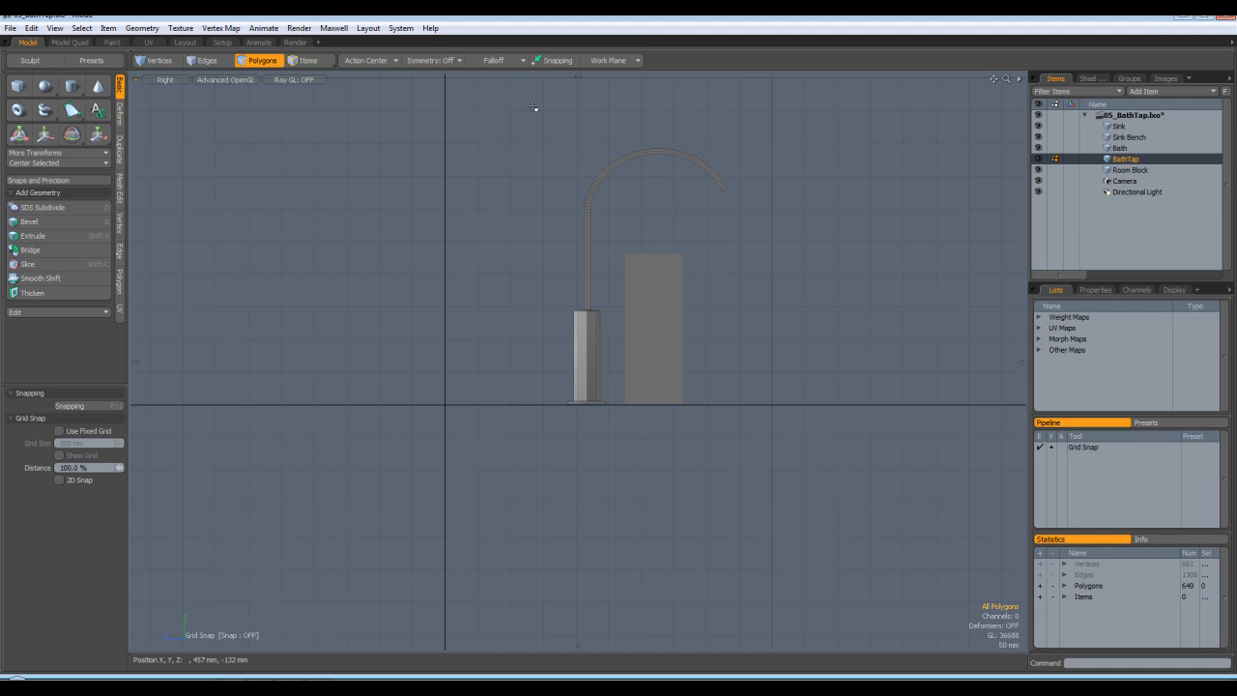
{"action": "left_click_drag", "start_coordinate": [568, 115], "coordinate": [870, 218]}
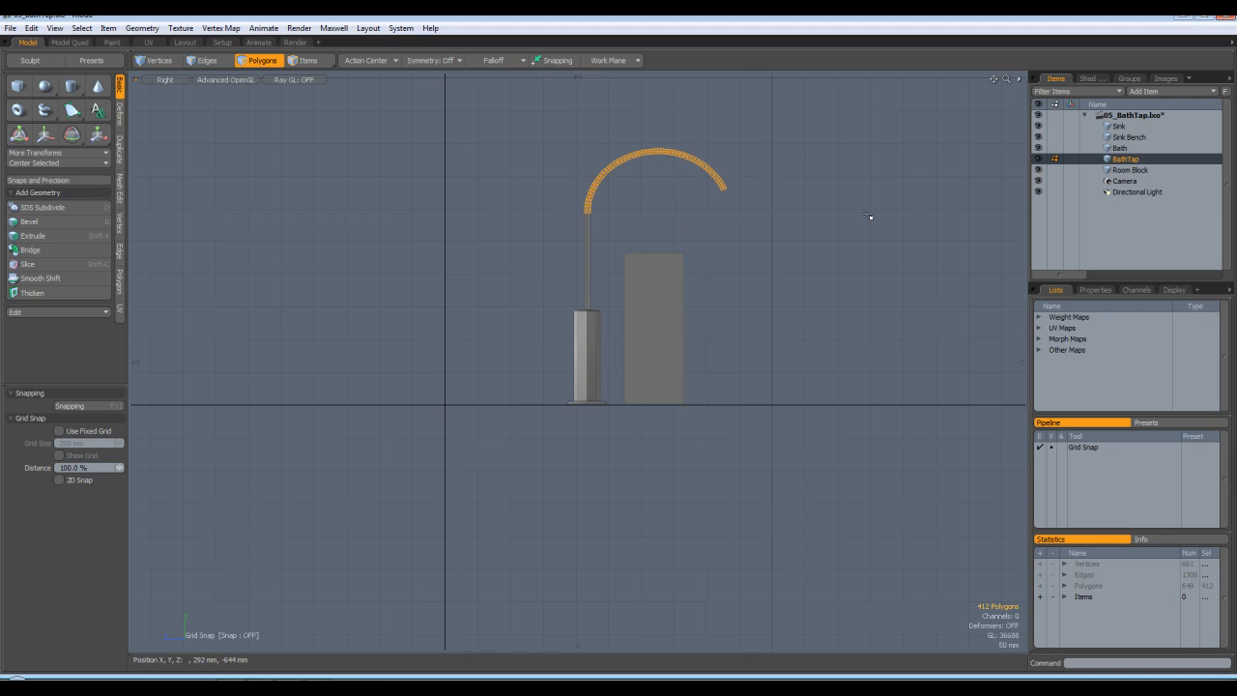
{"action": "key", "text": "w"}
{"action": "left_click_drag", "start_coordinate": [593, 119], "coordinate": [594, 174]}
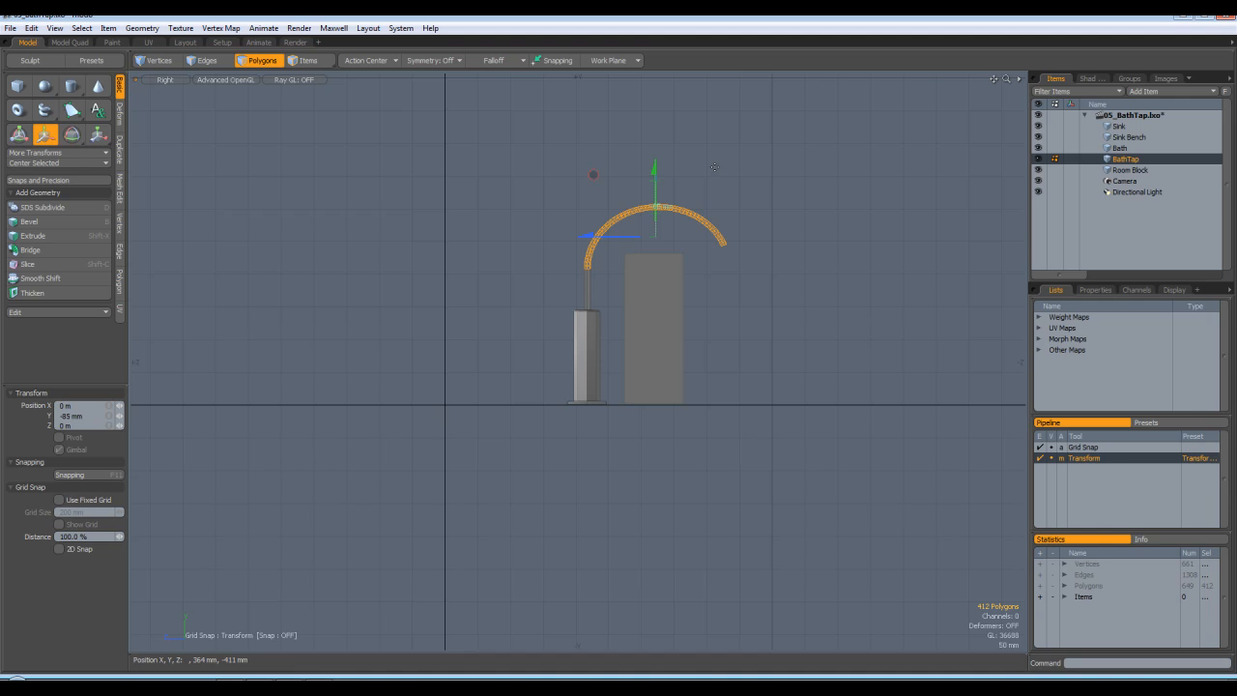
{"action": "key", "text": "Escape"}
{"action": "key", "text": "Escape"}
Step: Move the whole tap about 2.71 m in Z and 581 mm in Y onto the bath's rim, and check its placement in perspective
{"action": "scroll", "coordinate": [726, 174], "scroll_direction": "down", "scroll_amount": 5}
{"action": "left_click_drag", "start_coordinate": [743, 144], "coordinate": [828, 253], "text": "alt+shift"}
{"action": "double_click", "coordinate": [749, 347]}
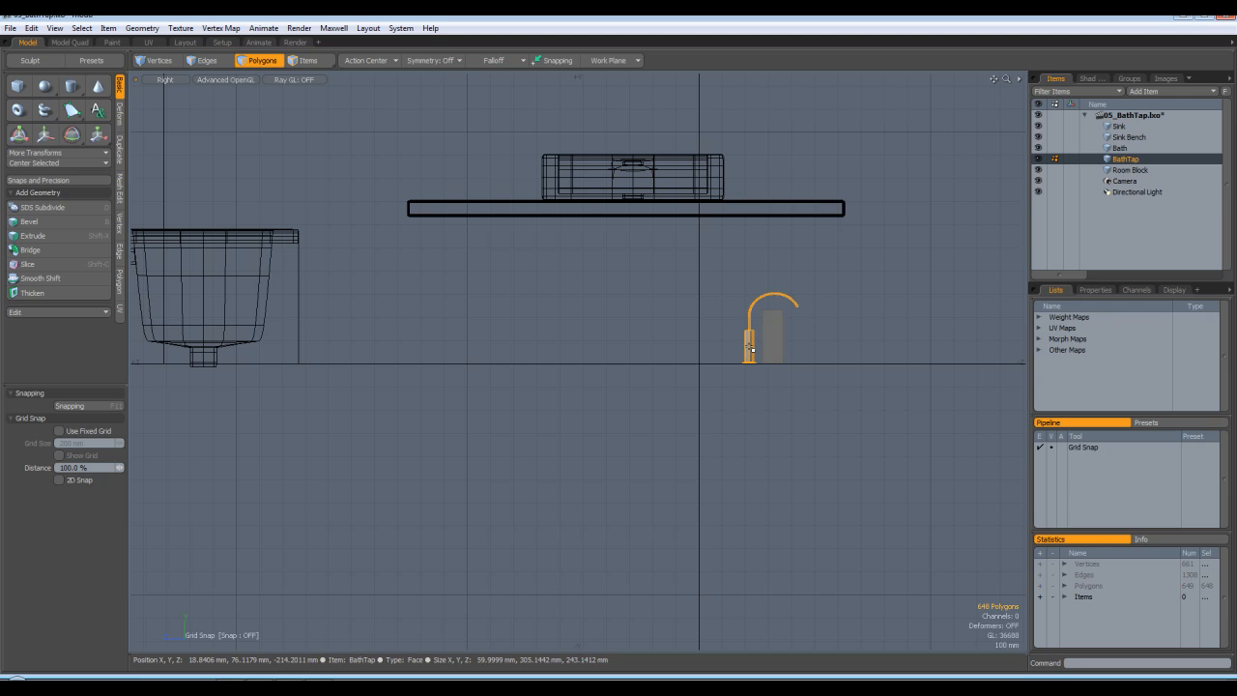
{"action": "key", "text": "w"}
{"action": "left_click_drag", "start_coordinate": [713, 264], "coordinate": [148, 112]}
{"action": "left_click_drag", "start_coordinate": [297, 149], "coordinate": [528, 182], "text": "alt+shift"}
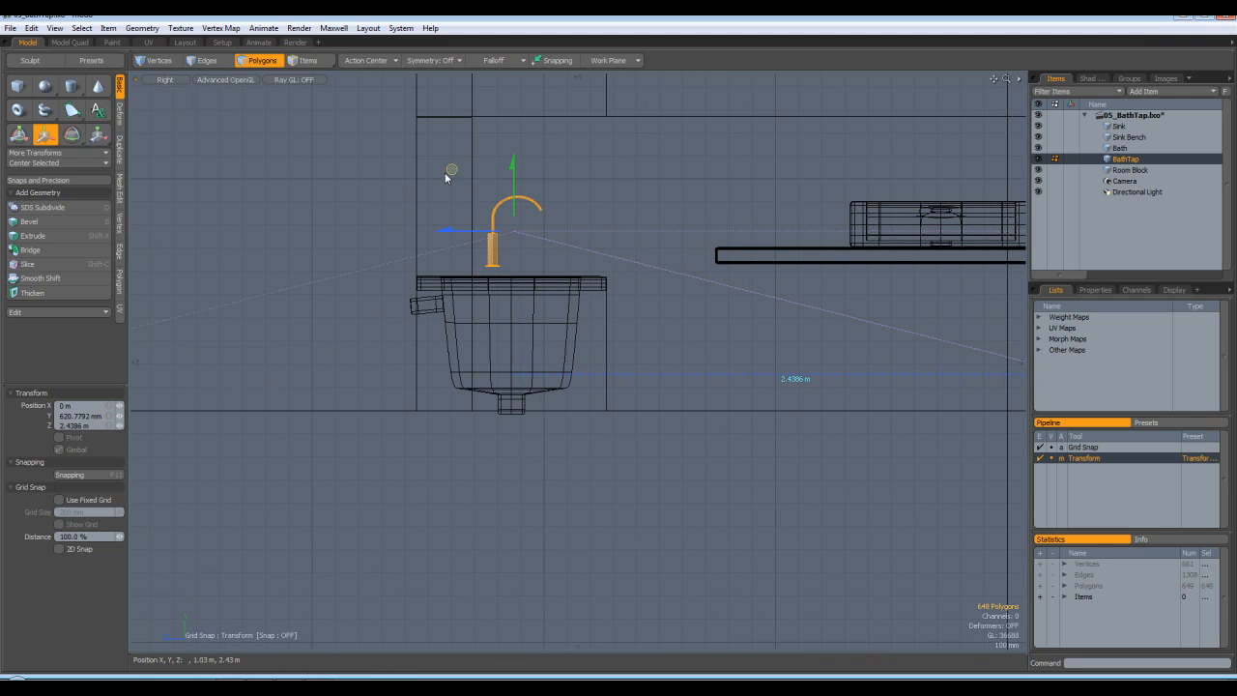
{"action": "left_click_drag", "start_coordinate": [452, 169], "coordinate": [387, 178]}
{"action": "key", "text": "ctrl+space"}
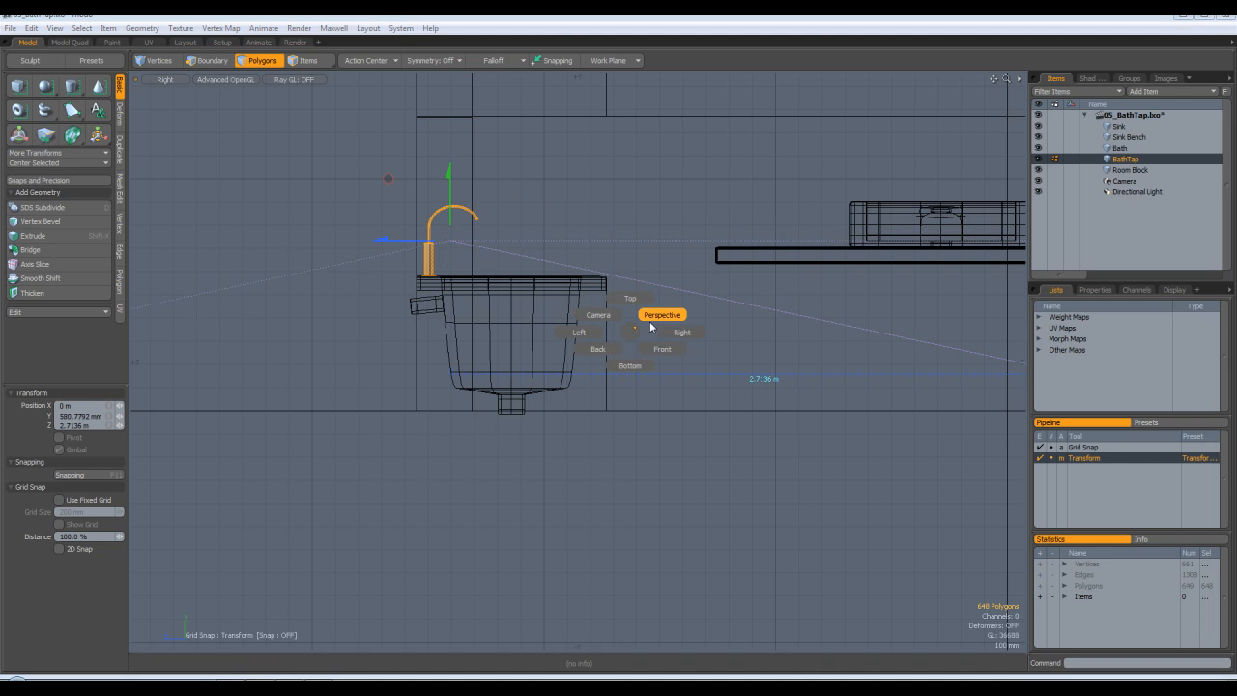
{"action": "left_click", "coordinate": [661, 316]}
{"action": "left_click_drag", "start_coordinate": [735, 264], "coordinate": [709, 271], "text": "alt"}
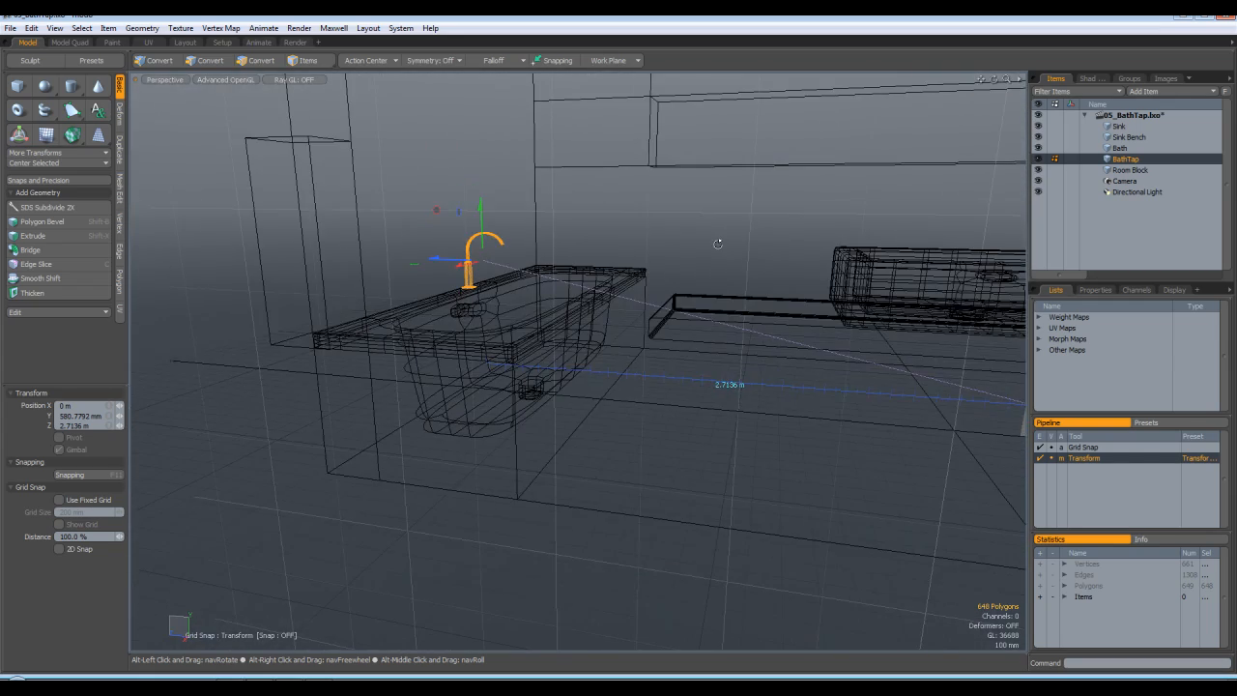
{"action": "key", "text": "KP_3"}
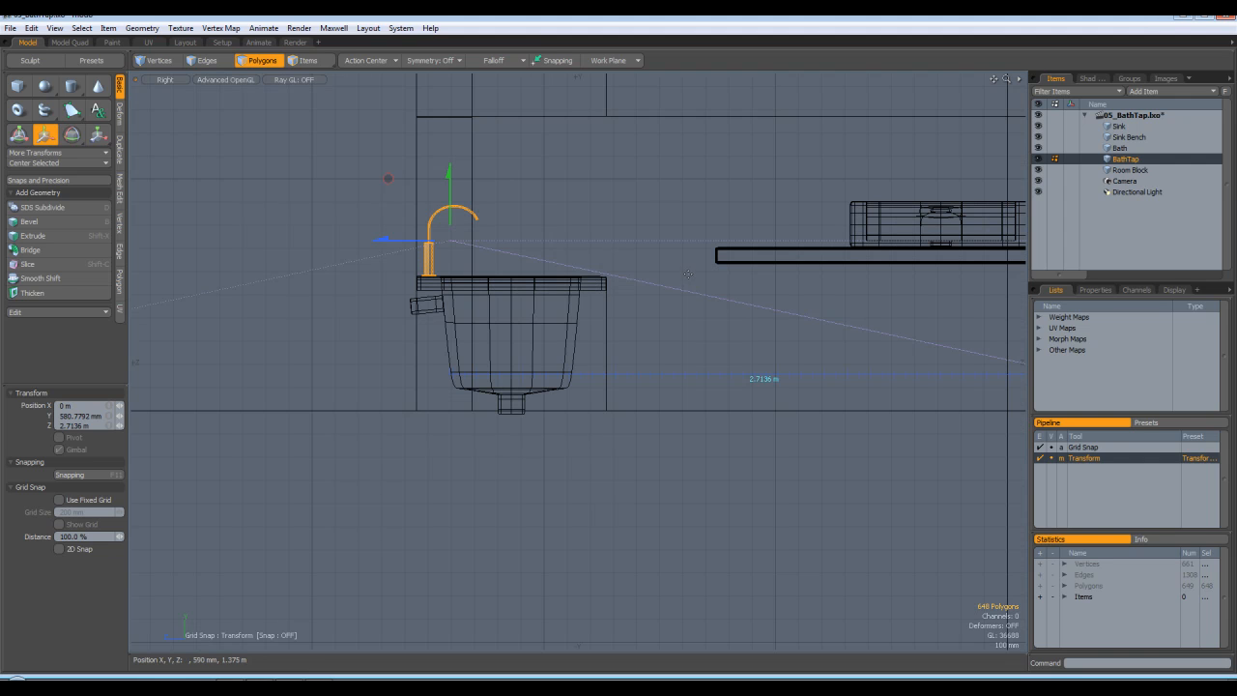
Step: Select the spout, stem and top of the tap body, and move them -61 mm in Y to shorten the body
{"action": "key", "text": "shift+a"}
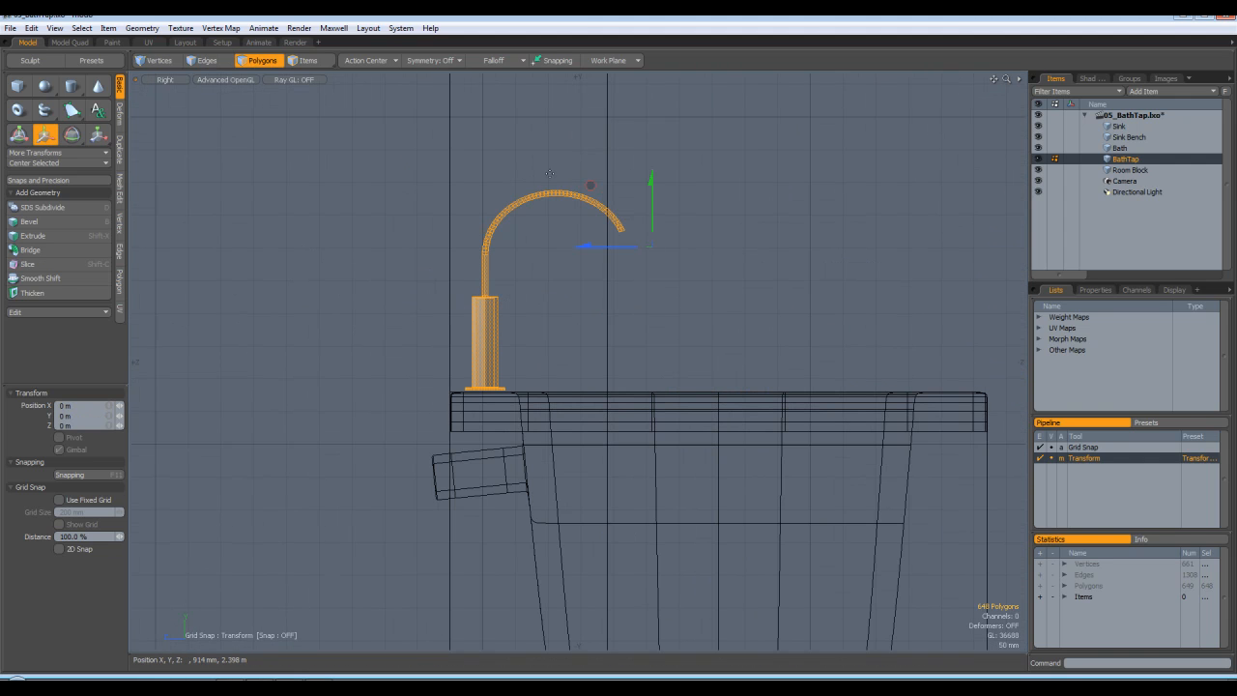
{"action": "key", "text": "space"}
{"action": "left_click", "coordinate": [407, 161]}
{"action": "mouse_move", "coordinate": [462, 141]}
{"action": "right_mouse_down"}
{"action": "mouse_move", "coordinate": [532, 158]}
{"action": "mouse_move", "coordinate": [742, 327]}
{"action": "right_mouse_up"}
{"action": "key", "text": "w"}
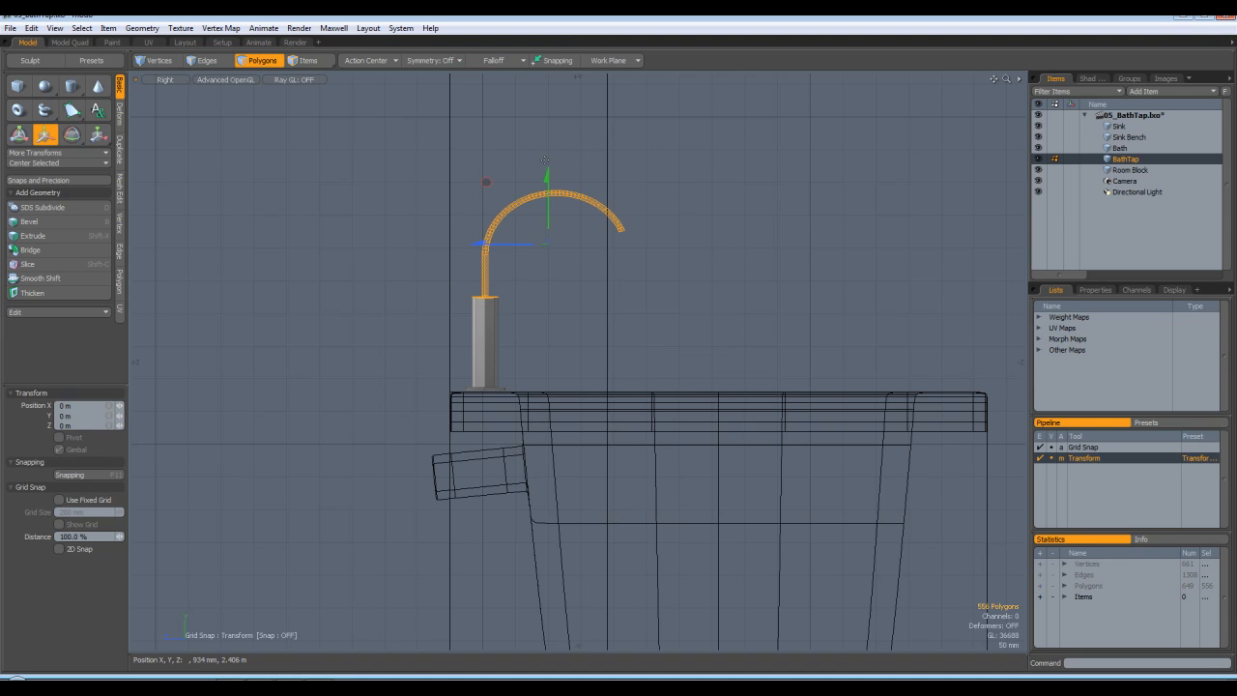
{"action": "left_click_drag", "start_coordinate": [547, 175], "coordinate": [547, 214]}
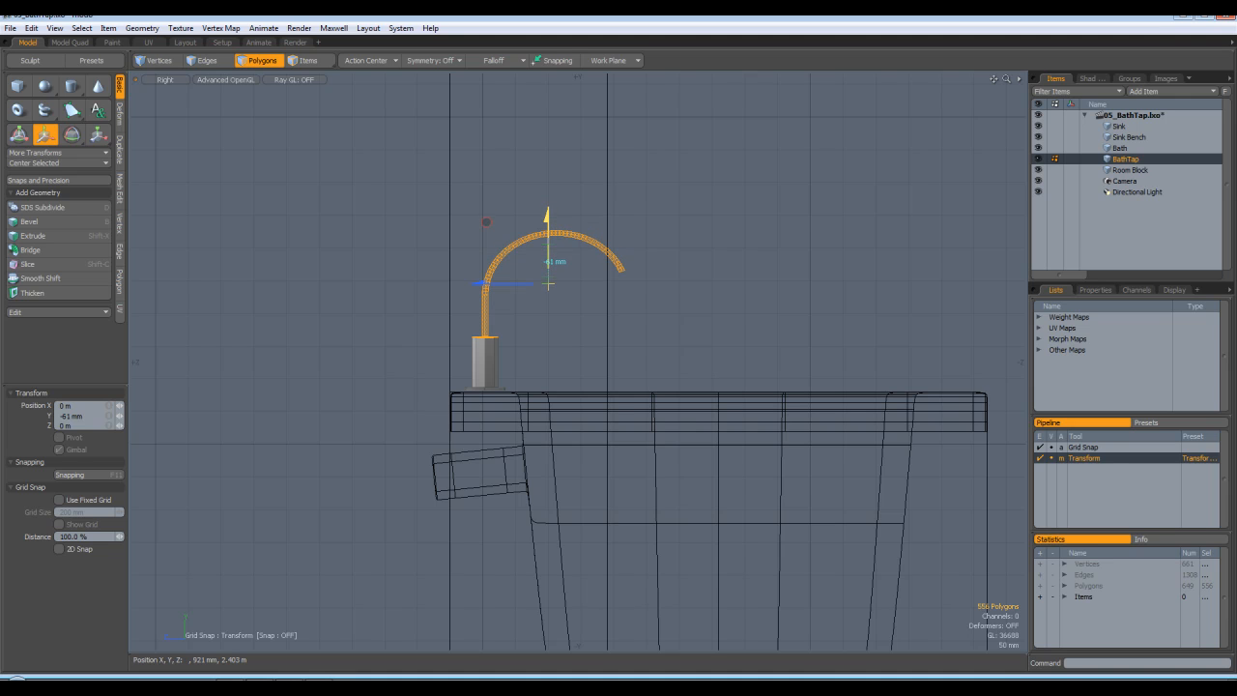
Step: Select only the curved spout polygons and raise them 28 mm in Y to lengthen the stem
{"action": "key", "text": "space"}
{"action": "key", "text": "space"}
{"action": "key", "text": "space"}
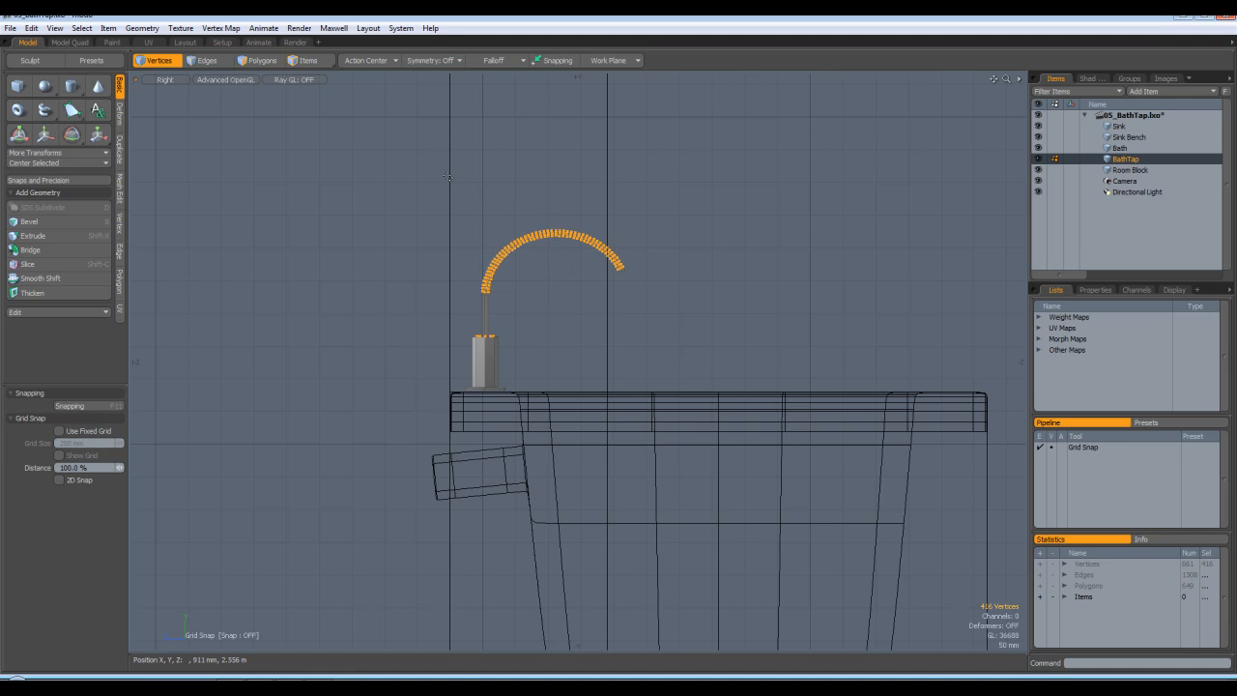
{"action": "left_click", "coordinate": [467, 209]}
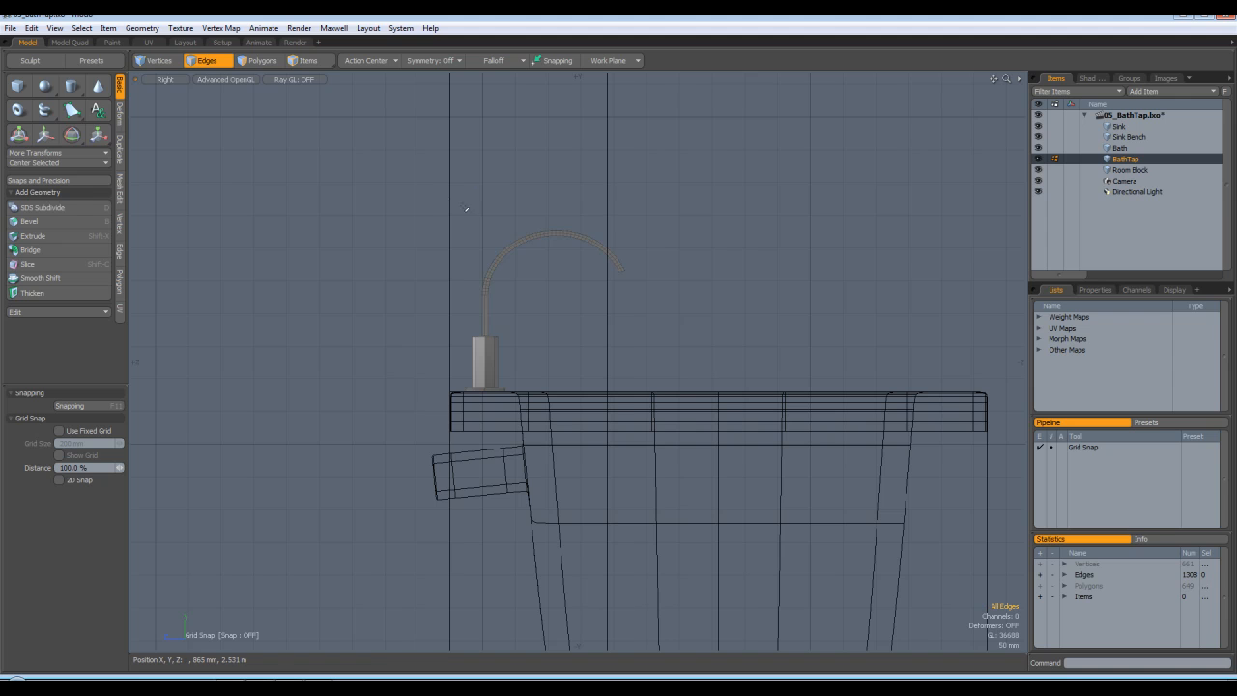
{"action": "key", "text": "space"}
{"action": "left_click", "coordinate": [440, 185]}
{"action": "left_click_drag", "start_coordinate": [476, 182], "coordinate": [678, 327]}
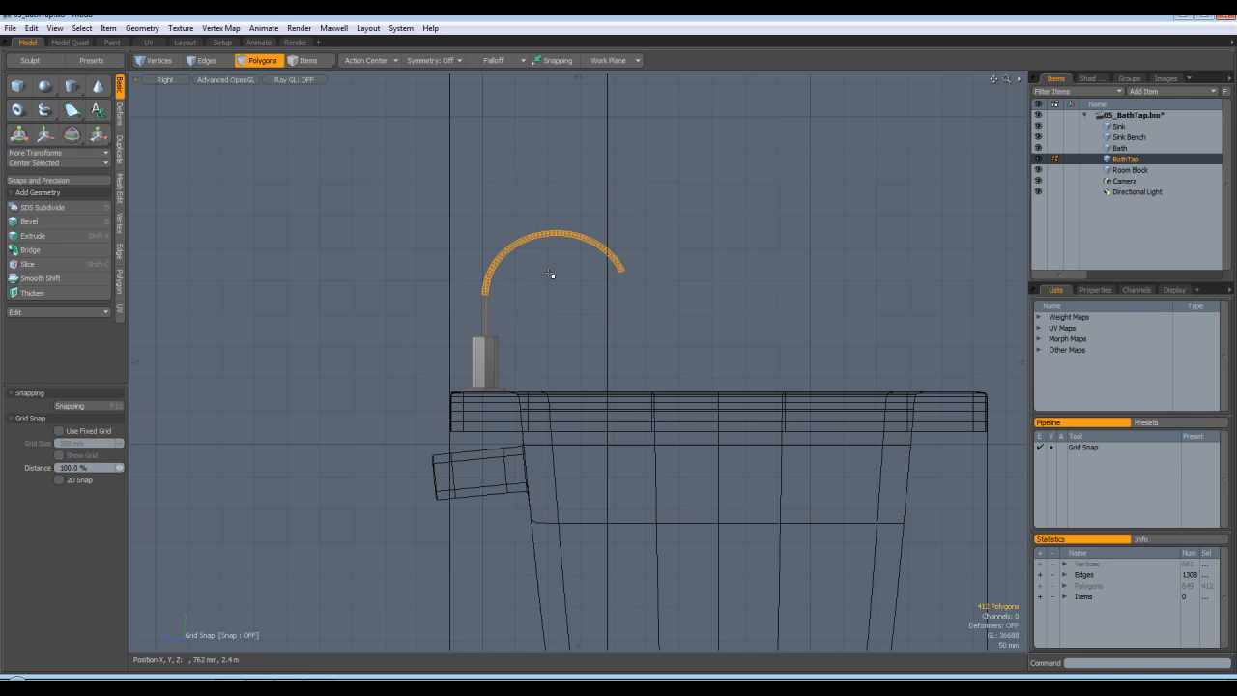
{"action": "key", "text": "w"}
{"action": "left_click_drag", "start_coordinate": [551, 223], "coordinate": [550, 203]}
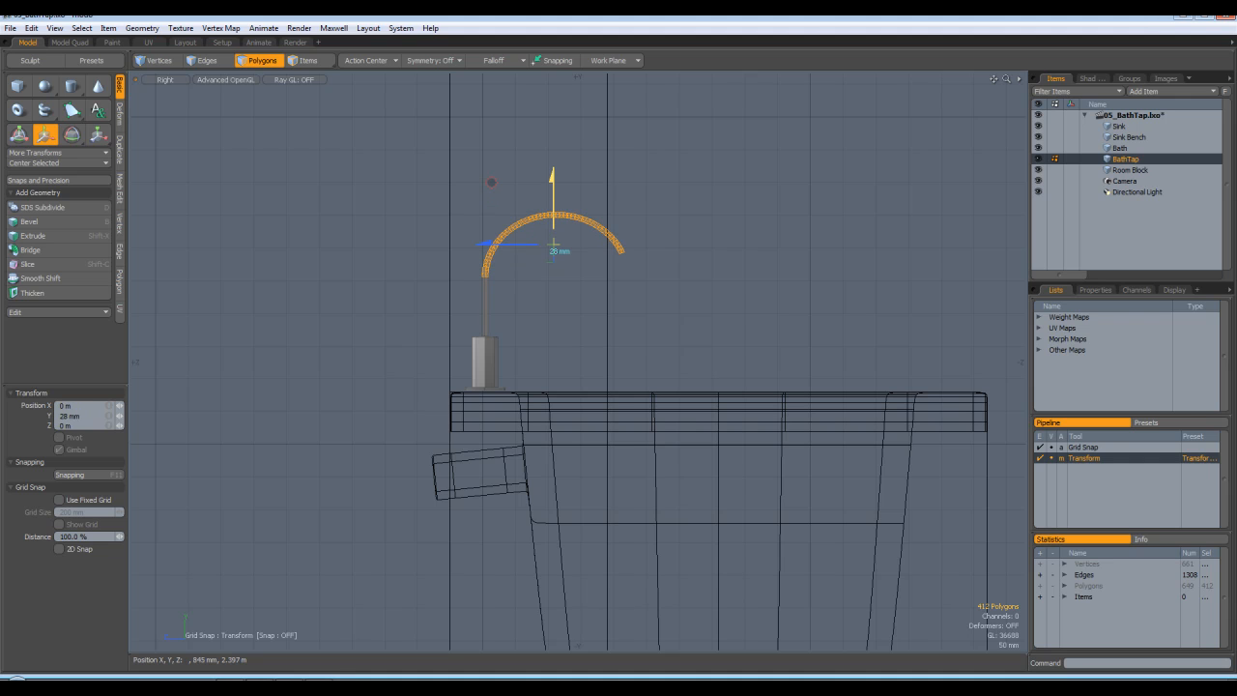
Step: Select the whole tap and move it -2.6 mm in Y so its base plate rests on the bath rim
{"action": "key", "text": "q"}
{"action": "left_click", "coordinate": [567, 331]}
{"action": "double_click", "coordinate": [500, 366]}
{"action": "scroll", "coordinate": [497, 365], "scroll_direction": "up", "scroll_amount": 6}
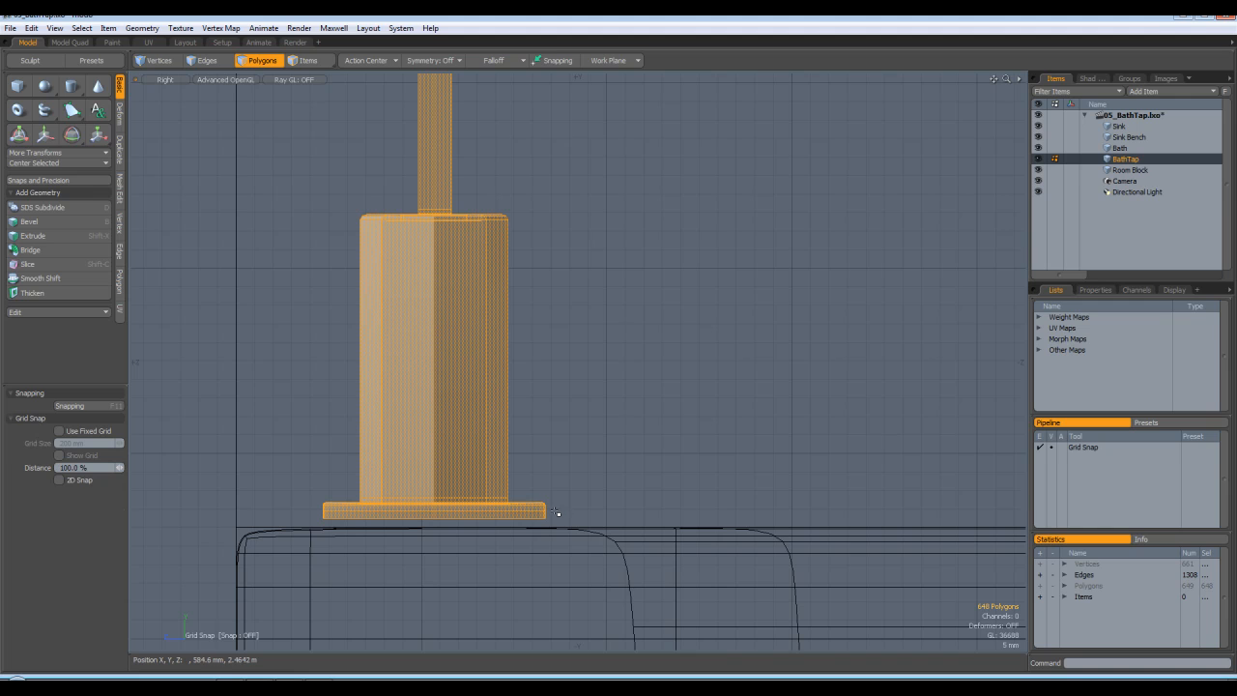
{"action": "key", "text": "w"}
{"action": "left_click_drag", "start_coordinate": [537, 480], "coordinate": [537, 492]}
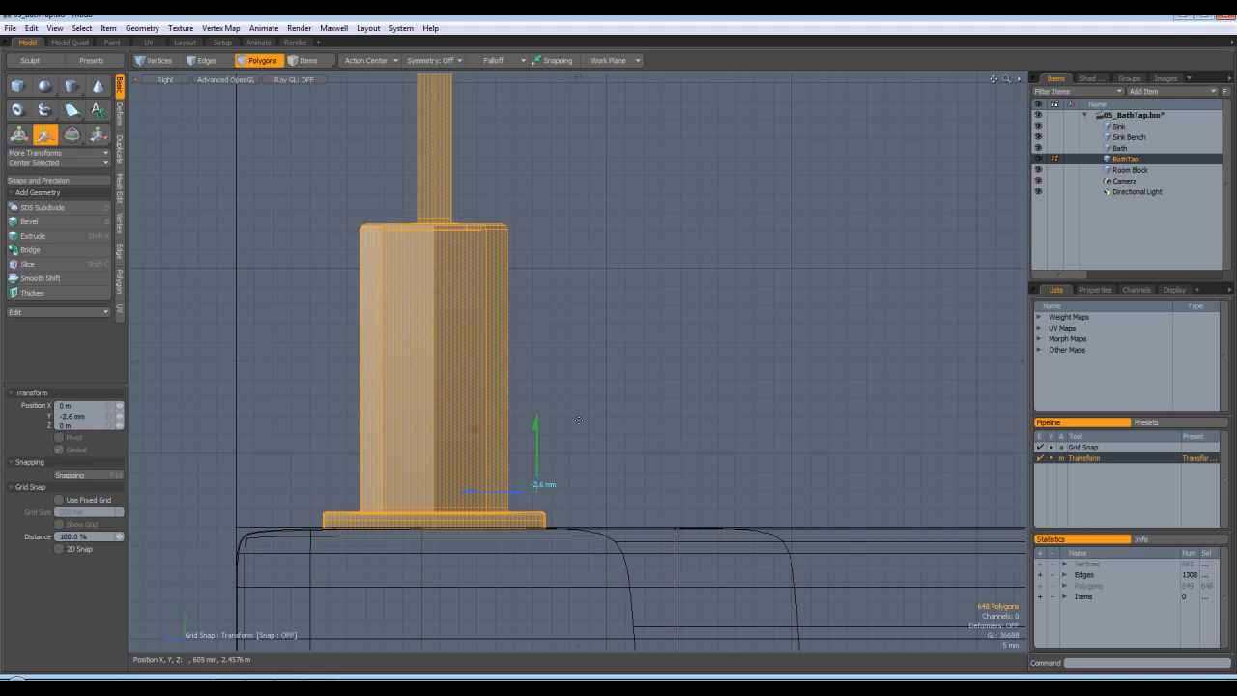
Step: Examine how the tap sits on the bath rim in perspective and in the right side view
{"action": "key", "text": "ctrl+space"}
{"action": "left_click", "coordinate": [607, 406]}
{"action": "left_click_drag", "start_coordinate": [682, 325], "coordinate": [606, 329], "text": "alt"}
{"action": "scroll", "coordinate": [606, 329], "scroll_direction": "down", "scroll_amount": 5}
{"action": "left_click_drag", "start_coordinate": [763, 354], "coordinate": [850, 337], "text": "alt"}
{"action": "key", "text": "KP_3"}
{"action": "left_click_drag", "start_coordinate": [622, 262], "coordinate": [653, 304], "text": "alt+shift"}
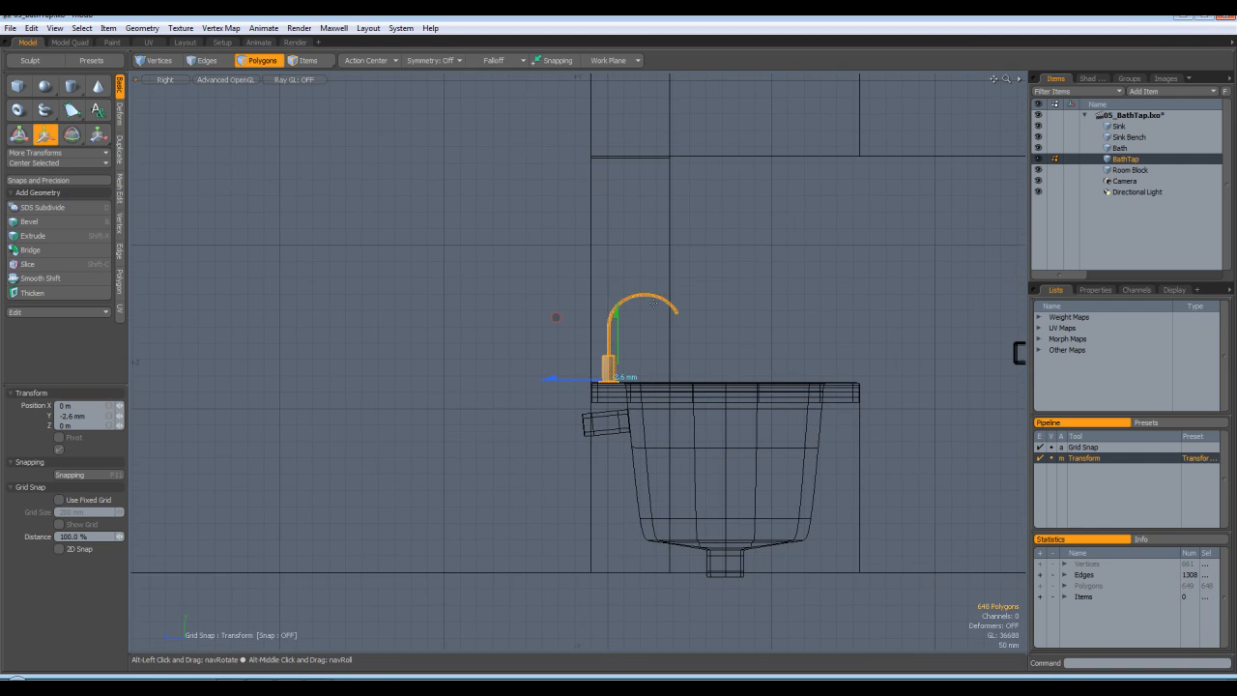
{"action": "scroll", "coordinate": [653, 303], "scroll_direction": "up", "scroll_amount": 3}
{"action": "left_click_drag", "start_coordinate": [606, 409], "coordinate": [637, 360], "text": "alt+shift"}
{"action": "left_click", "coordinate": [648, 351]}
{"action": "key", "text": "space"}
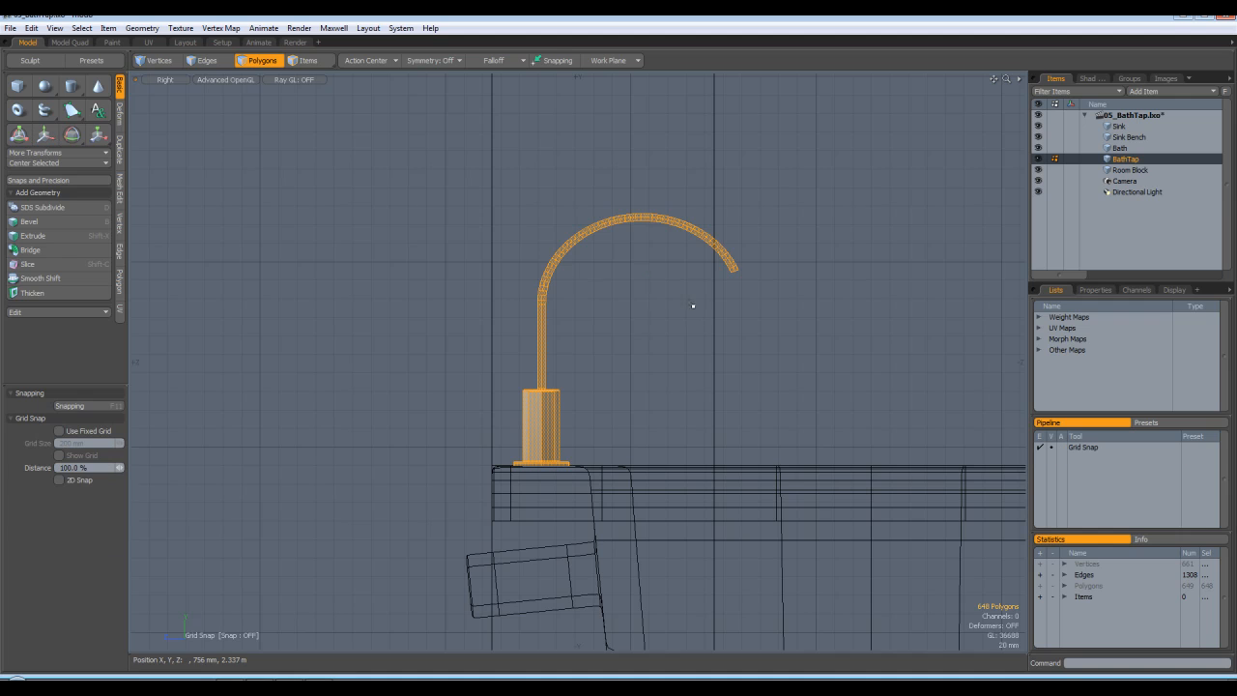
Step: Scale the curved spout section narrower and move it about 22 mm in Z to realign it with the stem
{"action": "left_click", "coordinate": [651, 306]}
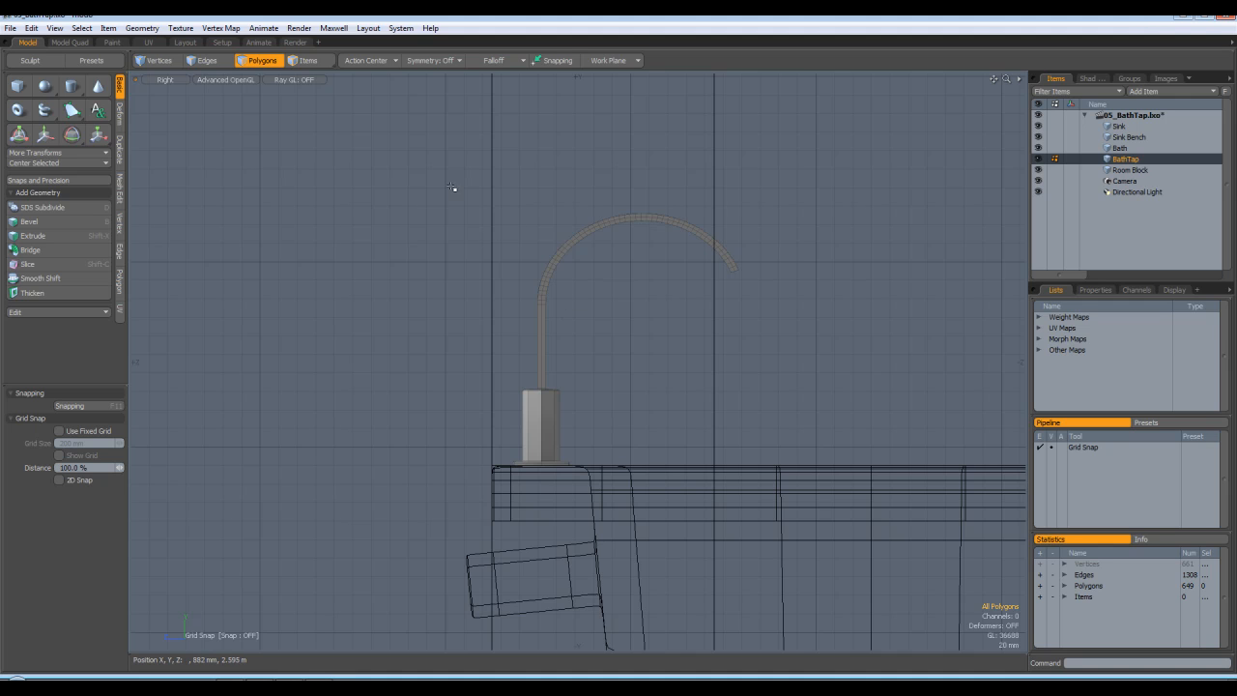
{"action": "left_click_drag", "start_coordinate": [435, 150], "coordinate": [811, 524]}
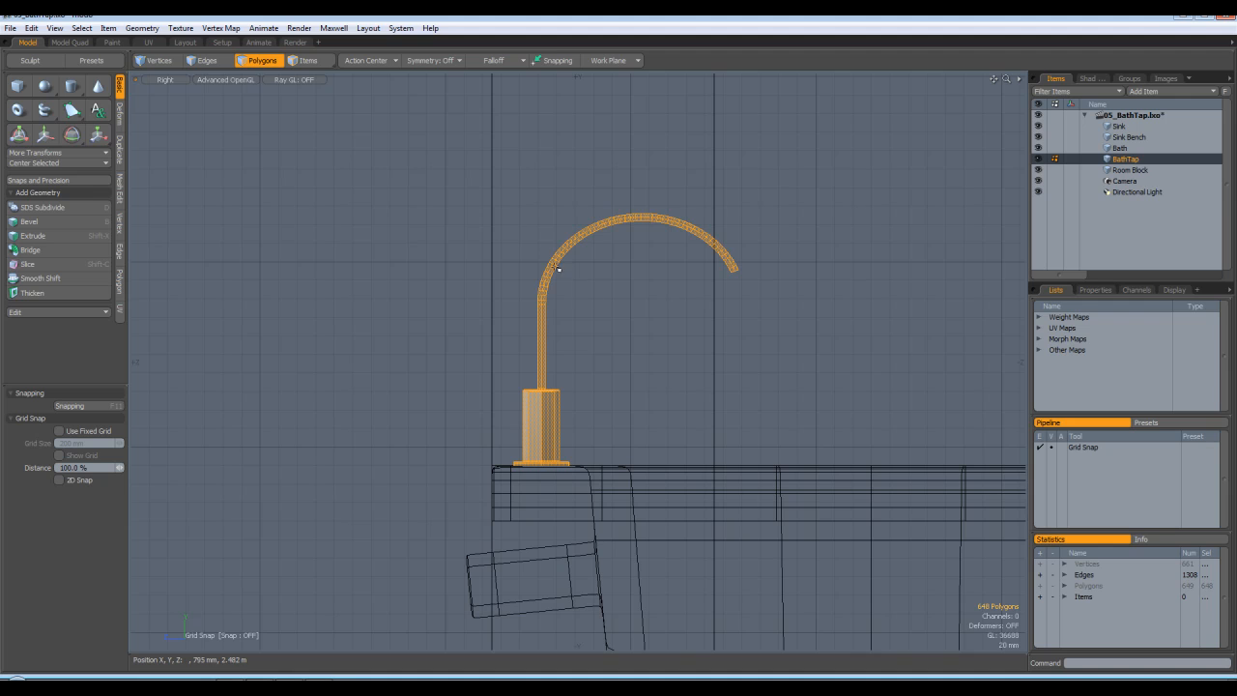
{"action": "left_click", "coordinate": [465, 193]}
{"action": "left_click_drag", "start_coordinate": [455, 151], "coordinate": [814, 347]}
{"action": "key", "text": "h"}
{"action": "left_click_drag", "start_coordinate": [567, 261], "coordinate": [576, 259]}
{"action": "key", "text": "w"}
{"action": "scroll", "coordinate": [540, 357], "scroll_direction": "up", "scroll_amount": 5}
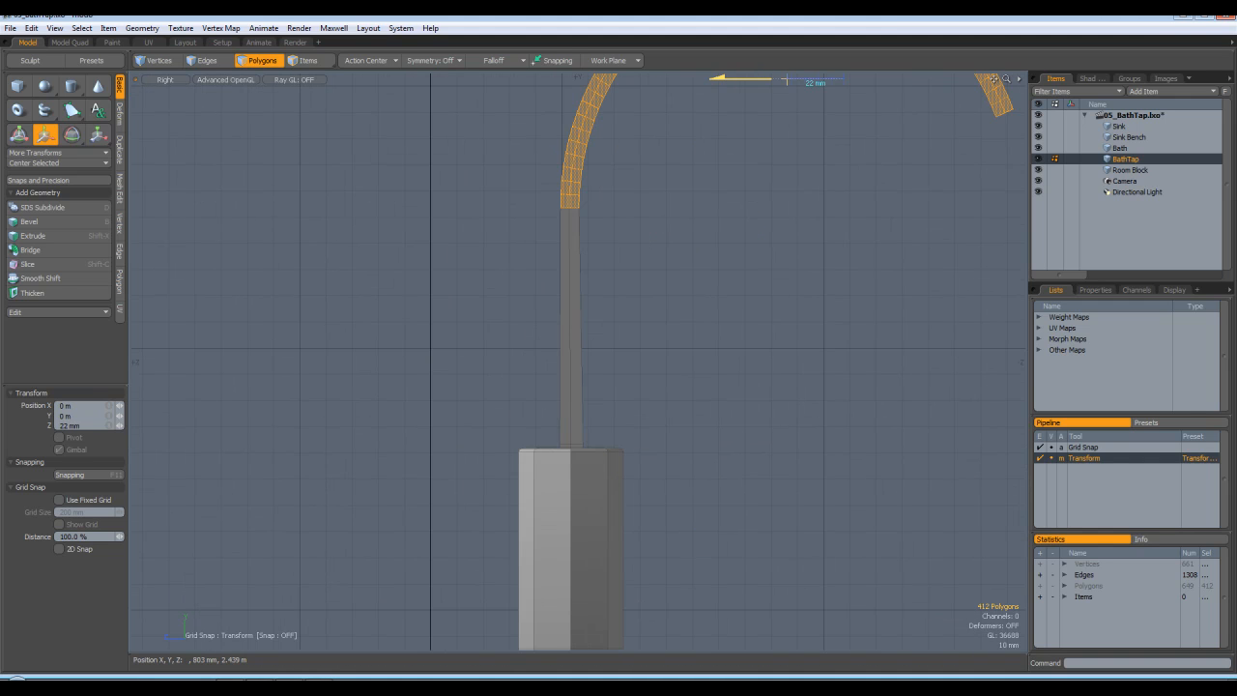
{"action": "left_click_drag", "start_coordinate": [785, 80], "coordinate": [789, 80]}
{"action": "left_click", "coordinate": [620, 220]}
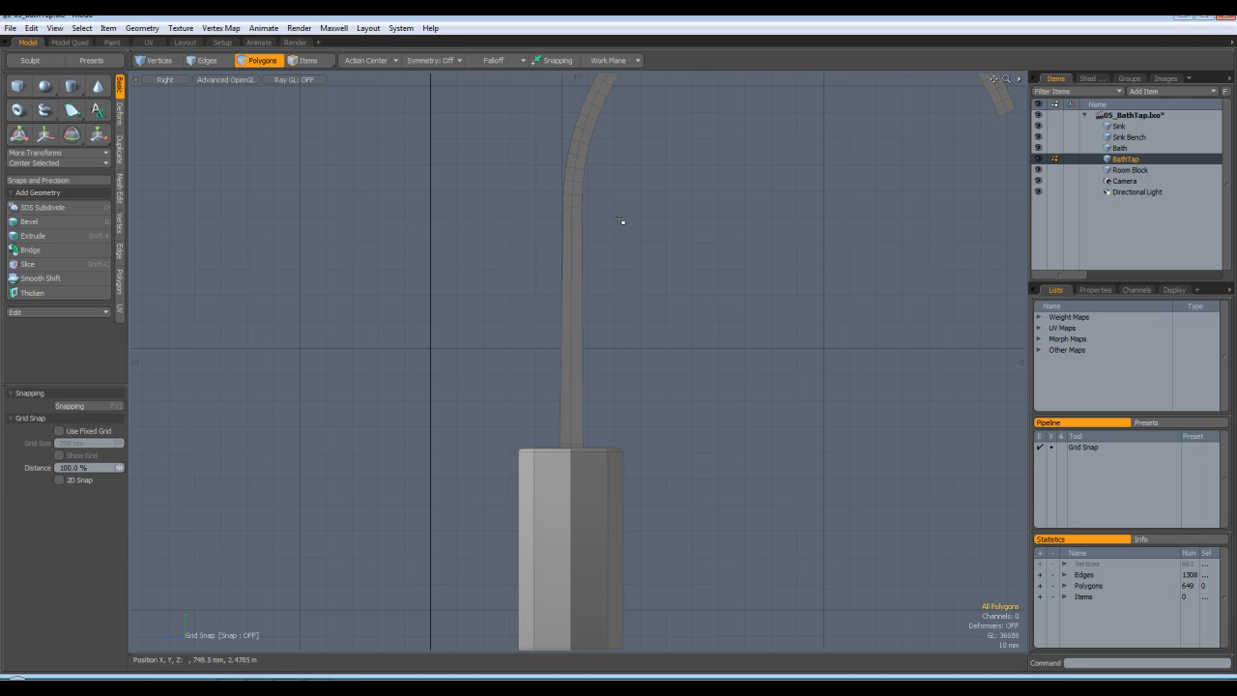
Step: Preview the tap with subdivision smoothing in perspective to check its shape, and return to the plain polygon mesh
{"action": "scroll", "coordinate": [608, 211], "scroll_direction": "down", "scroll_amount": 5}
{"action": "key", "text": "ctrl+space"}
{"action": "left_click", "coordinate": [770, 221]}
{"action": "left_click_drag", "start_coordinate": [771, 220], "coordinate": [612, 220], "text": "alt"}
{"action": "scroll", "coordinate": [713, 238], "scroll_direction": "up", "scroll_amount": 5}
{"action": "key", "text": "Tab"}
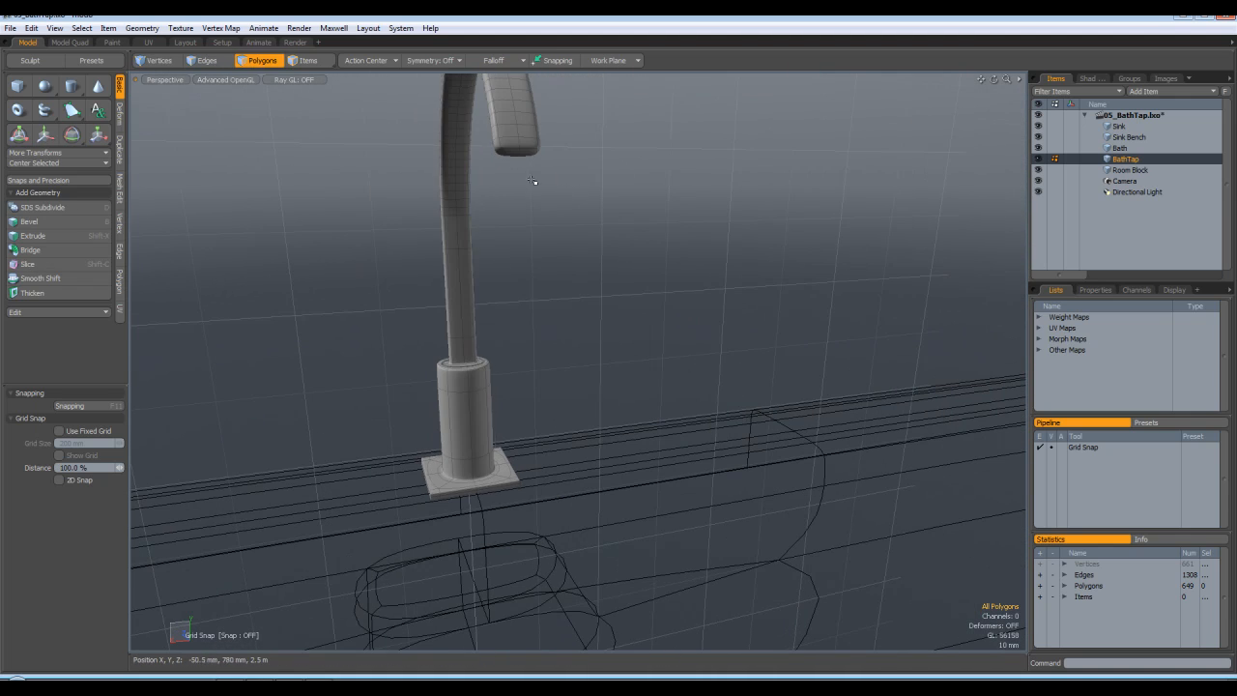
{"action": "key", "text": "Tab"}
{"action": "left_click_drag", "start_coordinate": [564, 182], "coordinate": [535, 168], "text": "alt"}
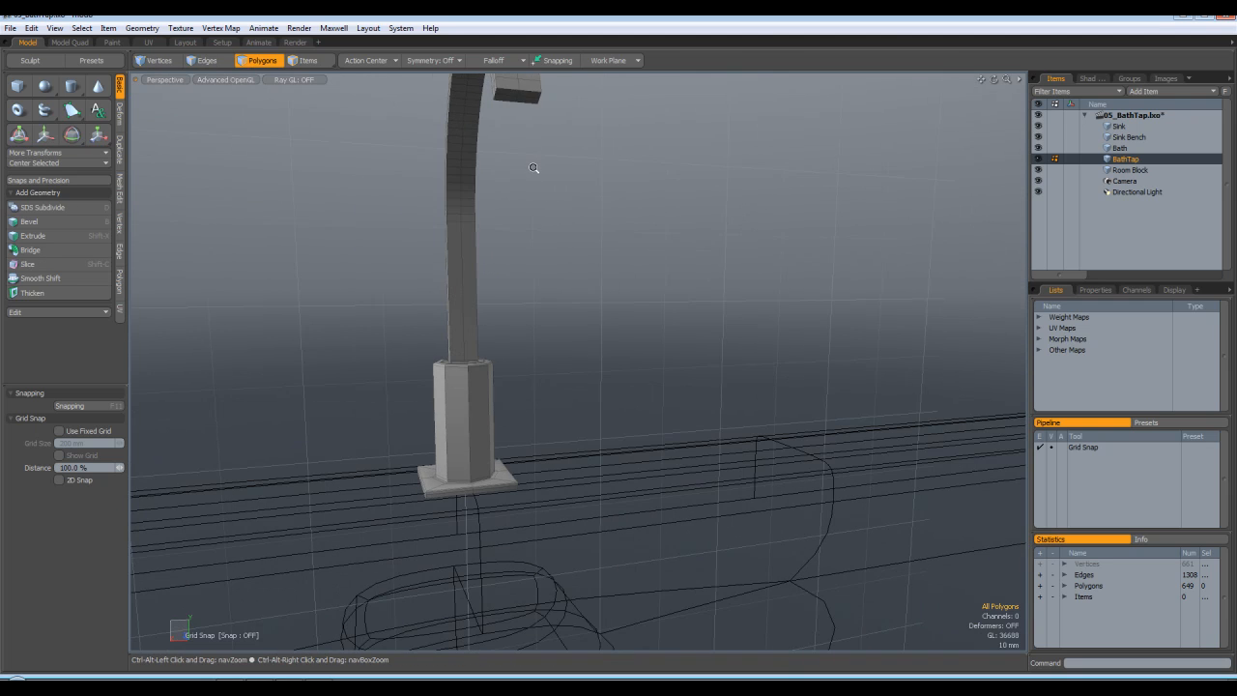
Step: Select the four end polygons of the spout and inset them 1.24 mm as a group with Polygon Bevel
{"action": "scroll", "coordinate": [538, 164], "scroll_direction": "up", "scroll_amount": 3}
{"action": "mouse_move", "coordinate": [559, 123]}
{"action": "left_mouse_down", "text": "alt+shift"}
{"action": "mouse_move", "coordinate": [571, 221]}
{"action": "mouse_move", "coordinate": [644, 158]}
{"action": "mouse_move", "coordinate": [598, 252]}
{"action": "left_mouse_up", "text": "alt+shift"}
{"action": "left_click_drag", "start_coordinate": [637, 196], "coordinate": [590, 195]}
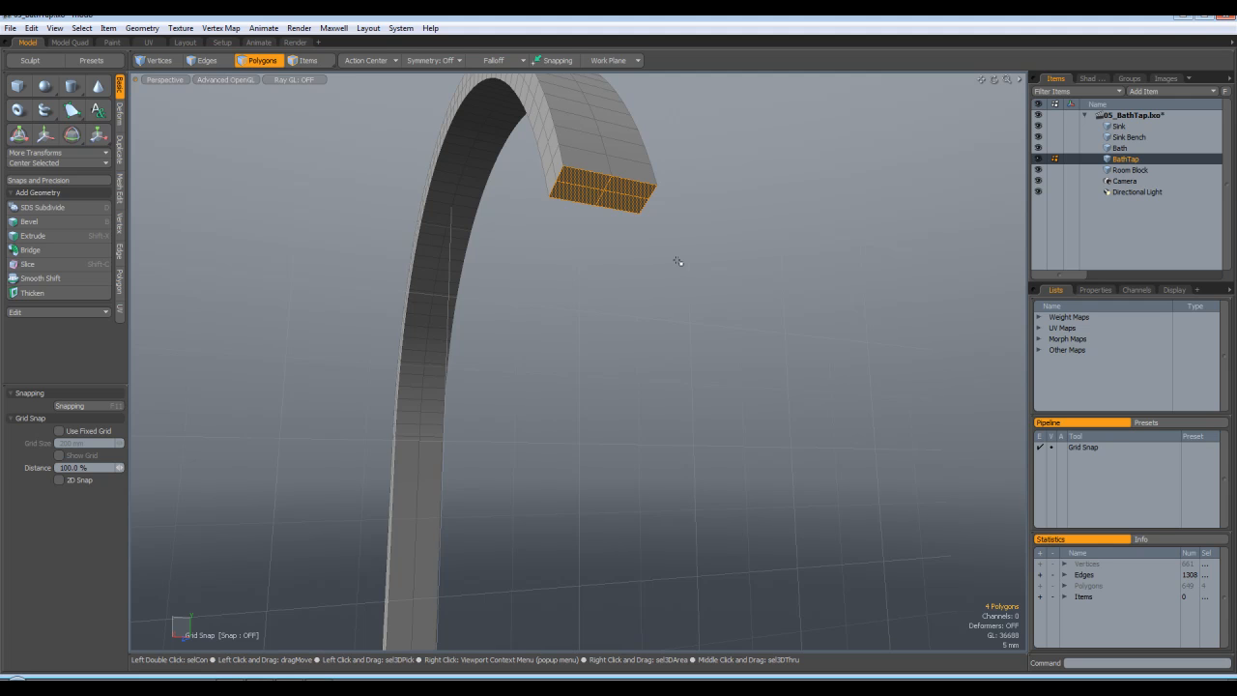
{"action": "key", "text": "b"}
{"action": "left_click_drag", "start_coordinate": [710, 213], "coordinate": [724, 216]}
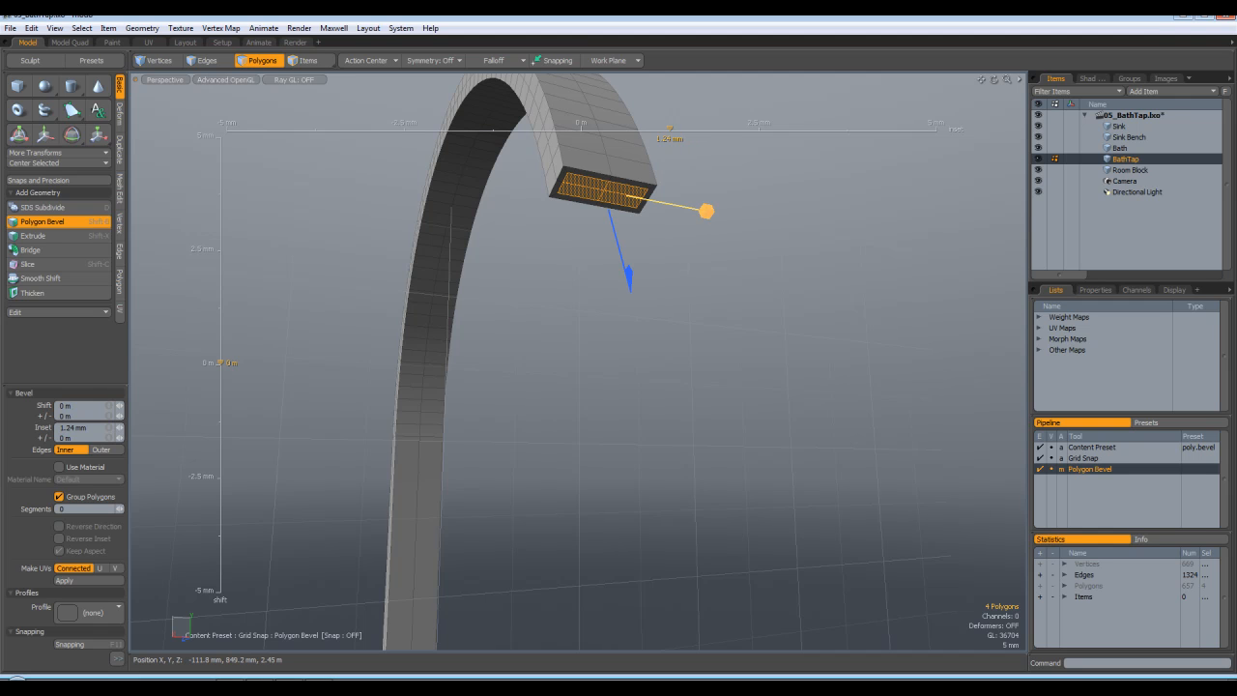
Step: Bevel the inset spout-end polygons again with a shift of -16.6 mm to hollow out the opening
{"action": "left_click", "coordinate": [727, 291], "text": "shift"}
{"action": "left_click_drag", "start_coordinate": [630, 287], "coordinate": [609, 211]}
{"action": "left_click_drag", "start_coordinate": [674, 240], "coordinate": [714, 299], "text": "alt"}
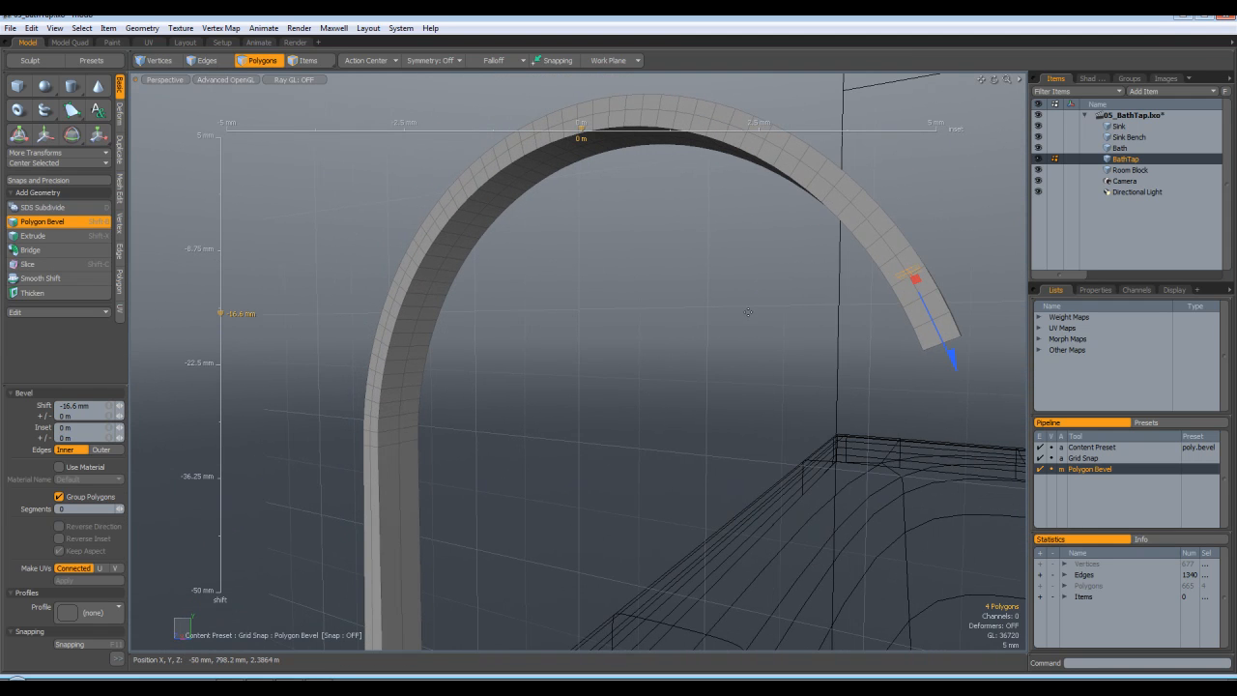
{"action": "key", "text": "Escape"}
{"action": "key", "text": "Escape"}
Step: Preview the hollowed spout end with subdivision smoothing switched on and off
{"action": "left_click_drag", "start_coordinate": [980, 360], "coordinate": [712, 191], "text": "alt"}
{"action": "key", "text": "Tab"}
{"action": "key", "text": "Tab"}
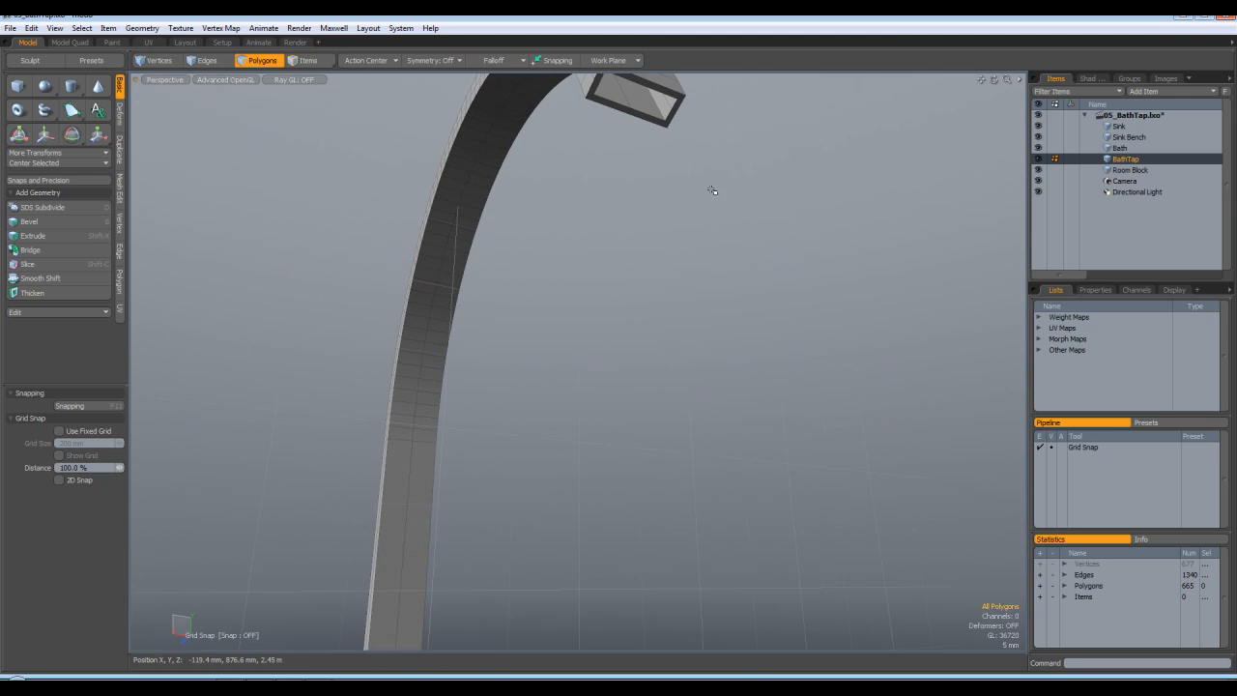
{"action": "left_click_drag", "start_coordinate": [726, 137], "coordinate": [724, 158], "text": "alt"}
{"action": "key", "text": "Tab"}
{"action": "key", "text": "Tab"}
Step: Undo both bevels on the spout's end face
{"action": "key", "text": "b"}
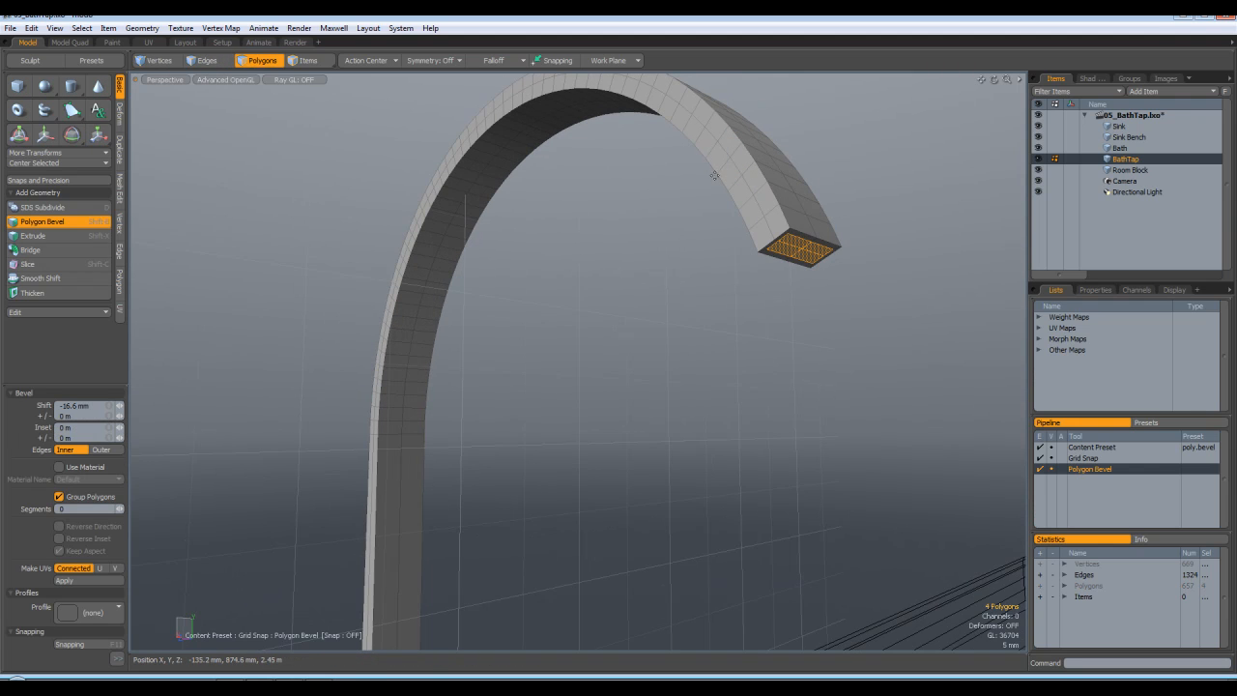
{"action": "scroll", "coordinate": [837, 247], "scroll_direction": "up", "scroll_amount": 3}
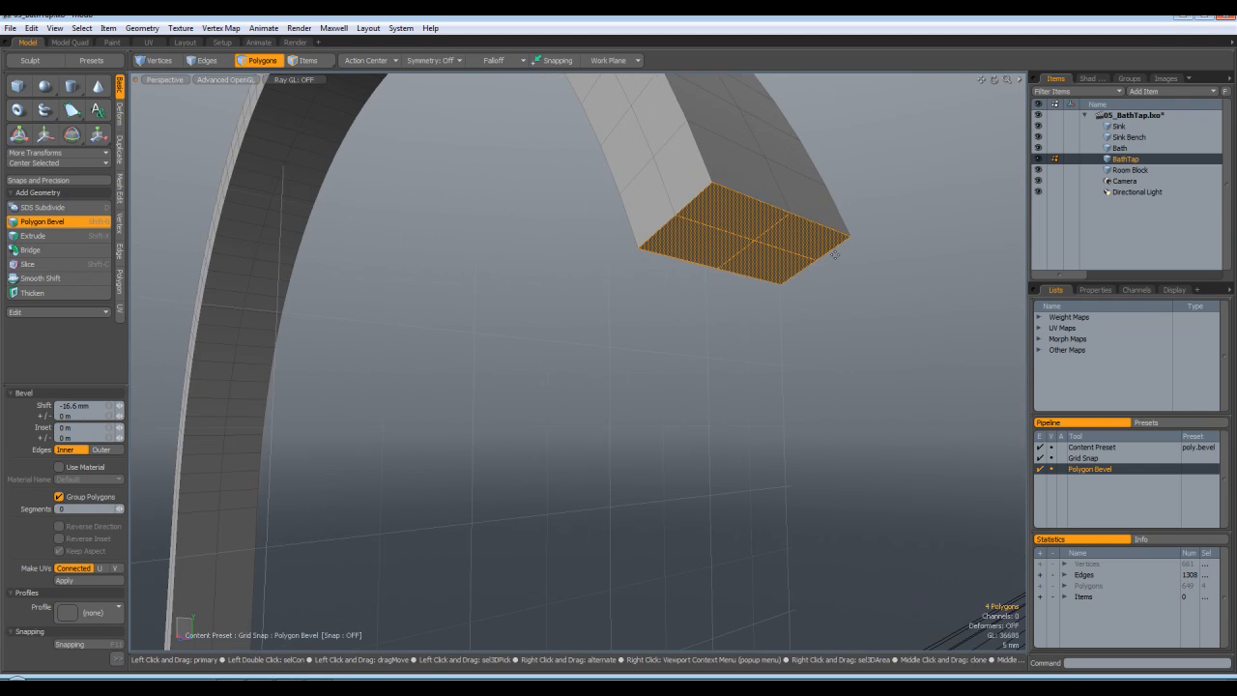
{"action": "key", "text": "space"}
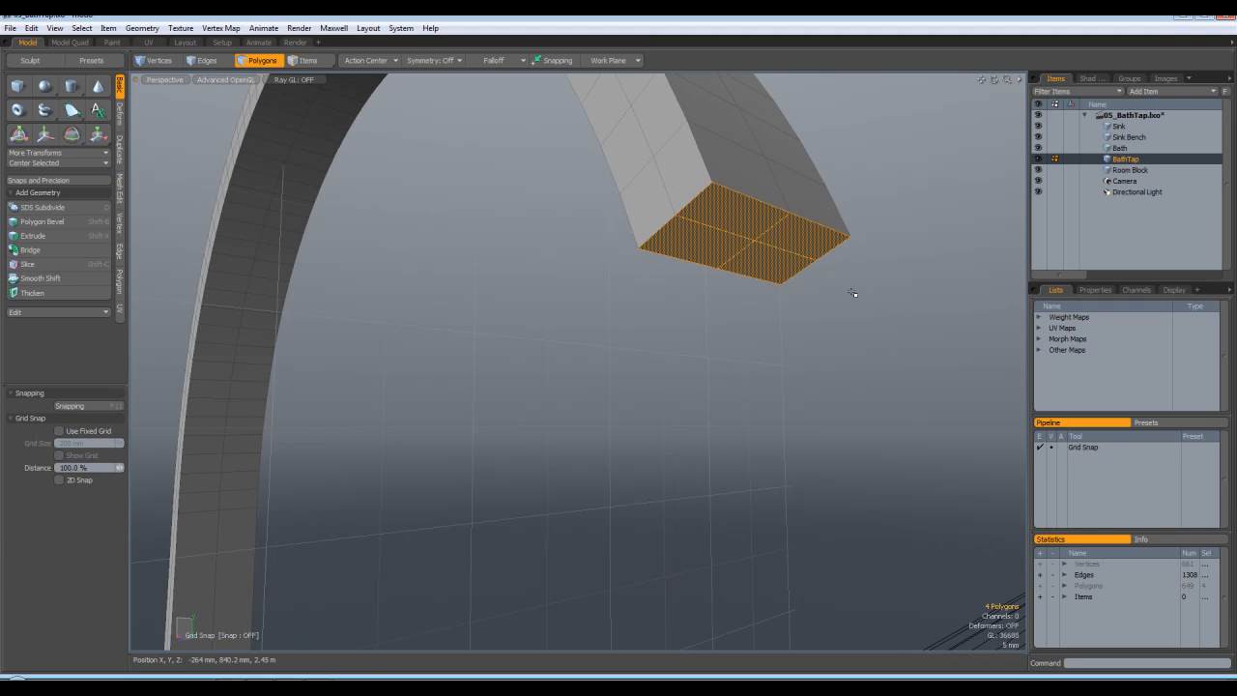
Step: Reselect the four spout-end polygons and inset them 840 um with Polygon Bevel
{"action": "left_click", "coordinate": [861, 261]}
{"action": "mouse_move", "coordinate": [806, 232]}
{"action": "left_mouse_down"}
{"action": "mouse_move", "coordinate": [740, 221]}
{"action": "mouse_move", "coordinate": [779, 264]}
{"action": "left_mouse_up"}
{"action": "key", "text": "b"}
{"action": "left_click", "coordinate": [846, 249]}
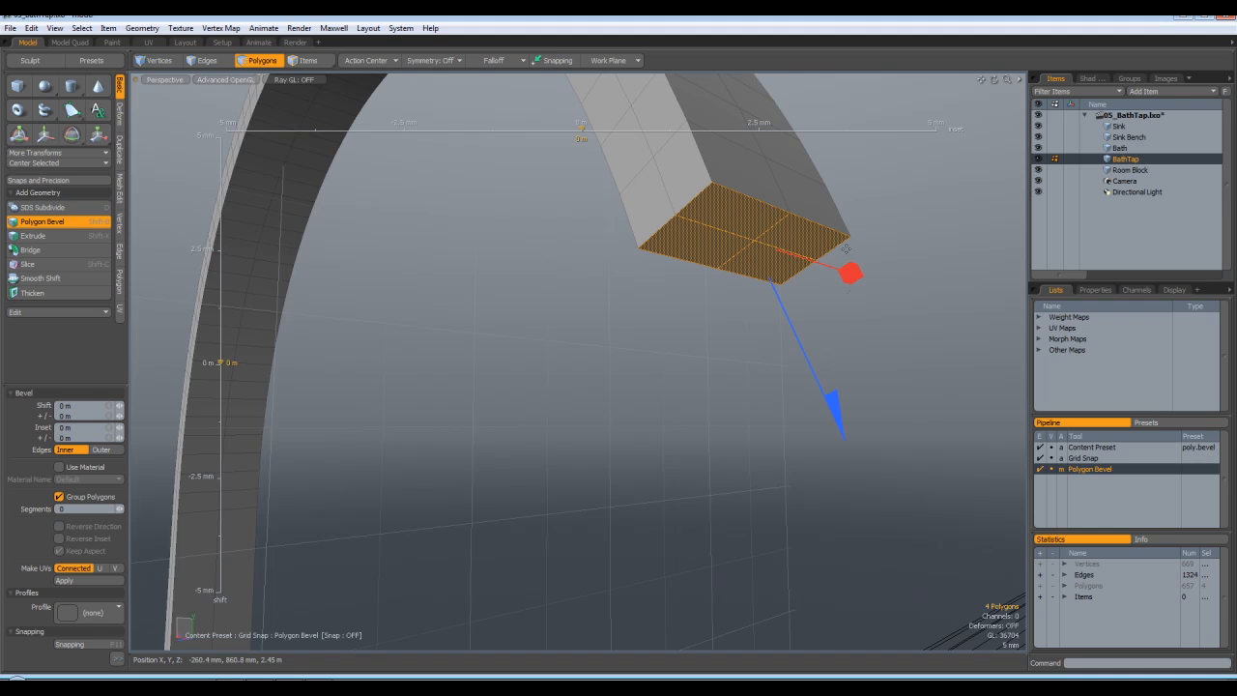
{"action": "left_click_drag", "start_coordinate": [855, 280], "coordinate": [915, 279]}
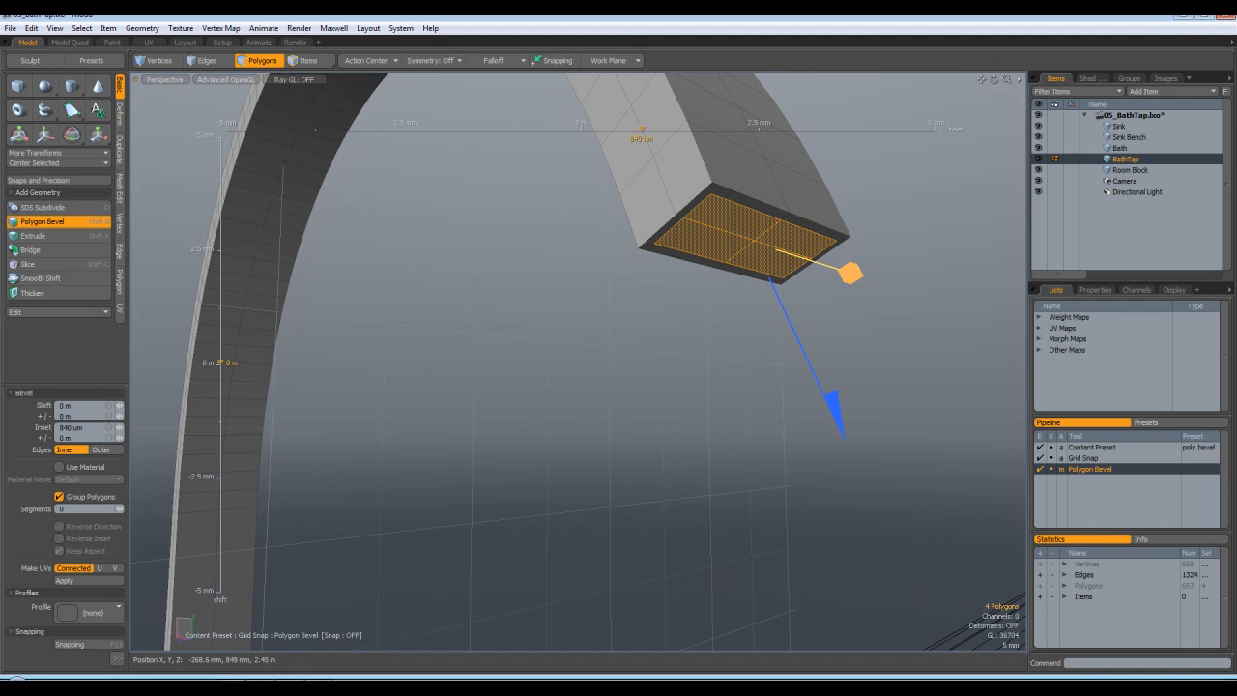
Step: Inset the four spout-end polygons another 250 um and bevel them inward up the spout to hollow out its opening
{"action": "left_click", "coordinate": [897, 337], "text": "shift"}
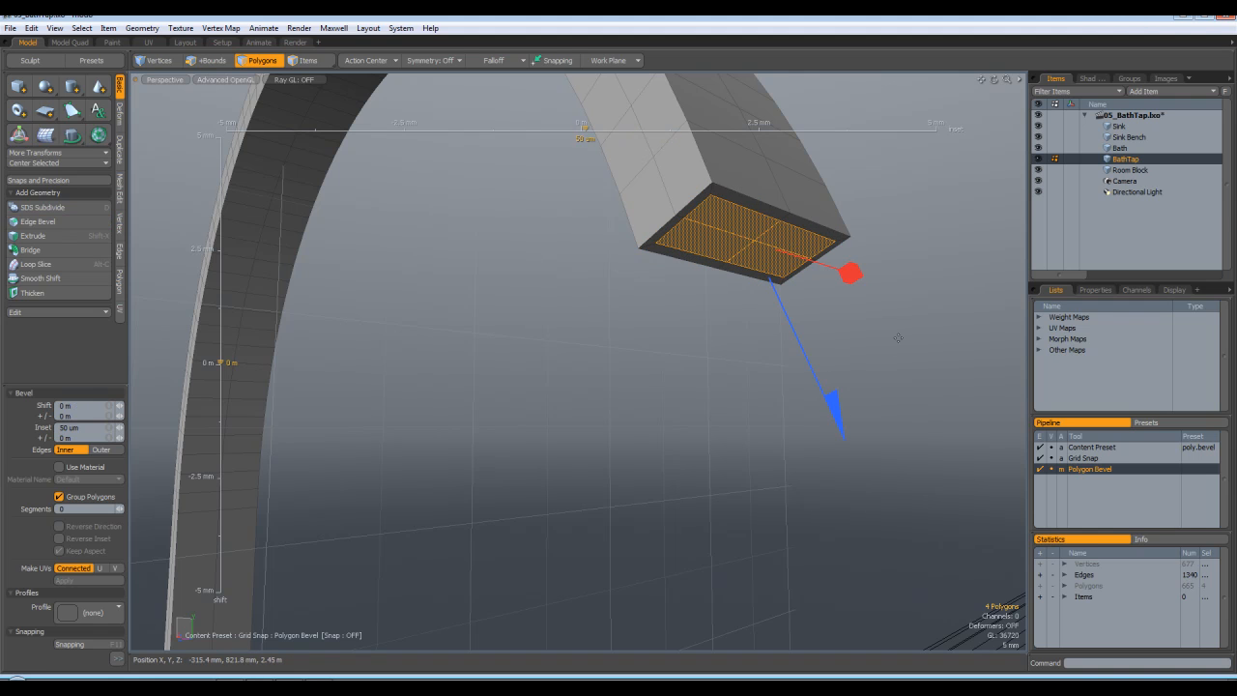
{"action": "left_click_drag", "start_coordinate": [853, 278], "coordinate": [874, 278]}
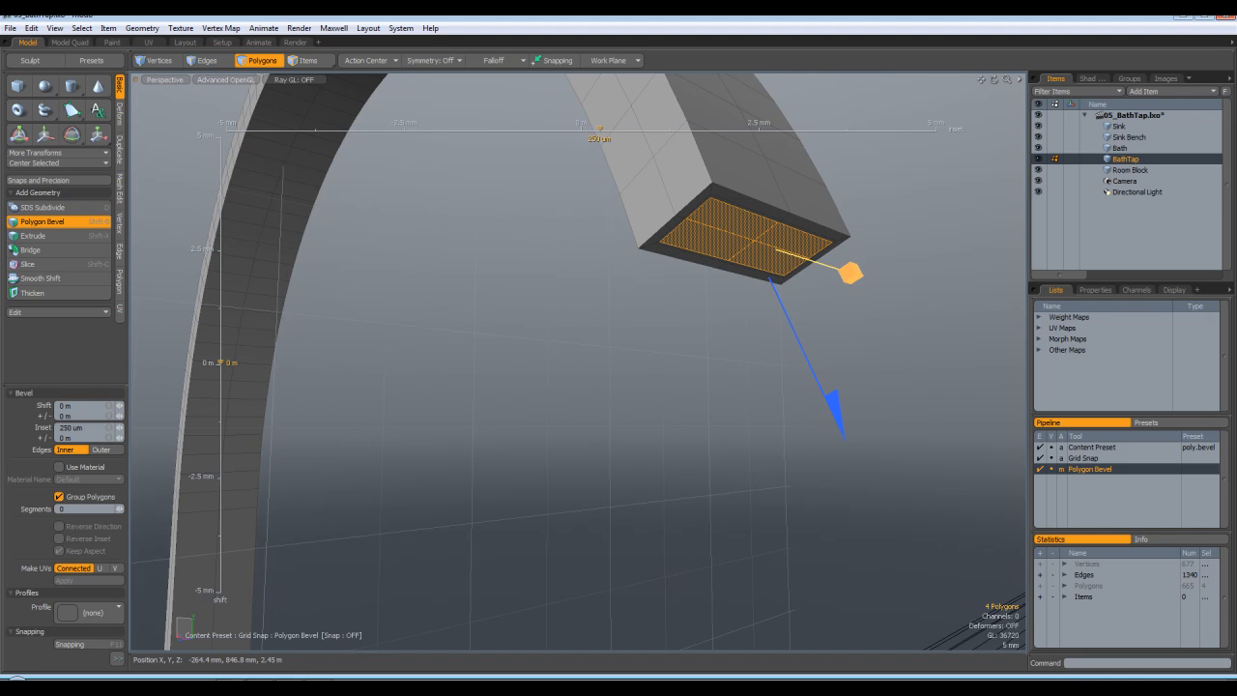
{"action": "left_click", "coordinate": [866, 325], "text": "shift"}
{"action": "left_click_drag", "start_coordinate": [828, 401], "coordinate": [725, 178]}
{"action": "left_click", "coordinate": [892, 376], "text": "shift"}
{"action": "key", "text": "q"}
{"action": "left_click", "coordinate": [887, 177]}
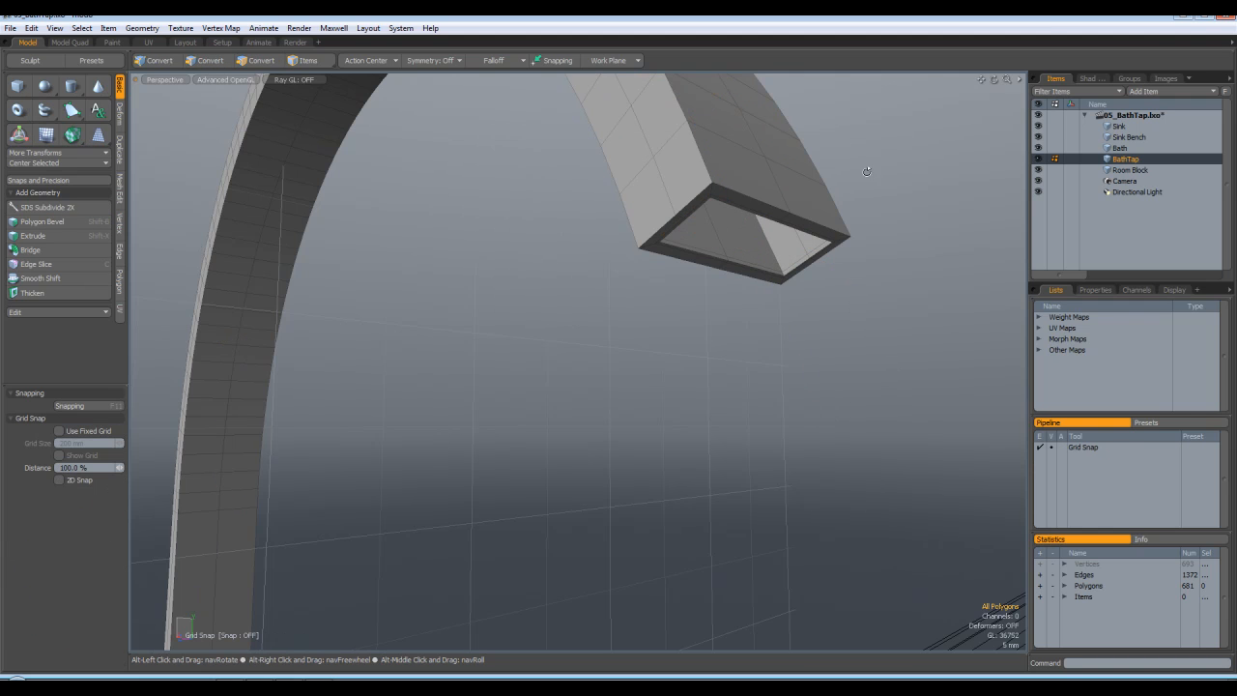
Step: Delete the four polygons closing the inner end of the spout's cavity and preview the spout with subdivision smoothing on and off
{"action": "left_click_drag", "start_coordinate": [869, 171], "coordinate": [849, 125], "text": "alt"}
{"action": "left_click_drag", "start_coordinate": [770, 119], "coordinate": [785, 290], "text": "alt+shift"}
{"action": "left_click", "coordinate": [607, 132]}
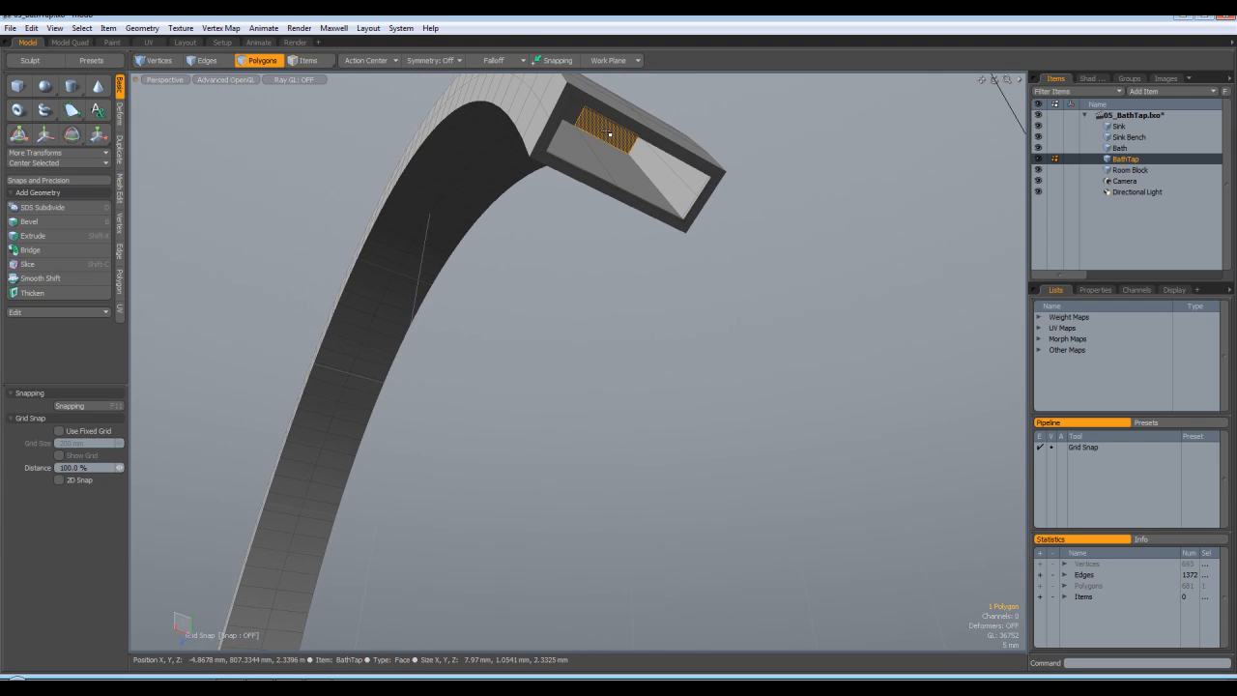
{"action": "left_click_drag", "start_coordinate": [756, 196], "coordinate": [671, 207], "text": "alt"}
{"action": "left_click", "coordinate": [602, 120], "text": "shift"}
{"action": "left_click_drag", "start_coordinate": [602, 119], "coordinate": [587, 135], "text": "shift"}
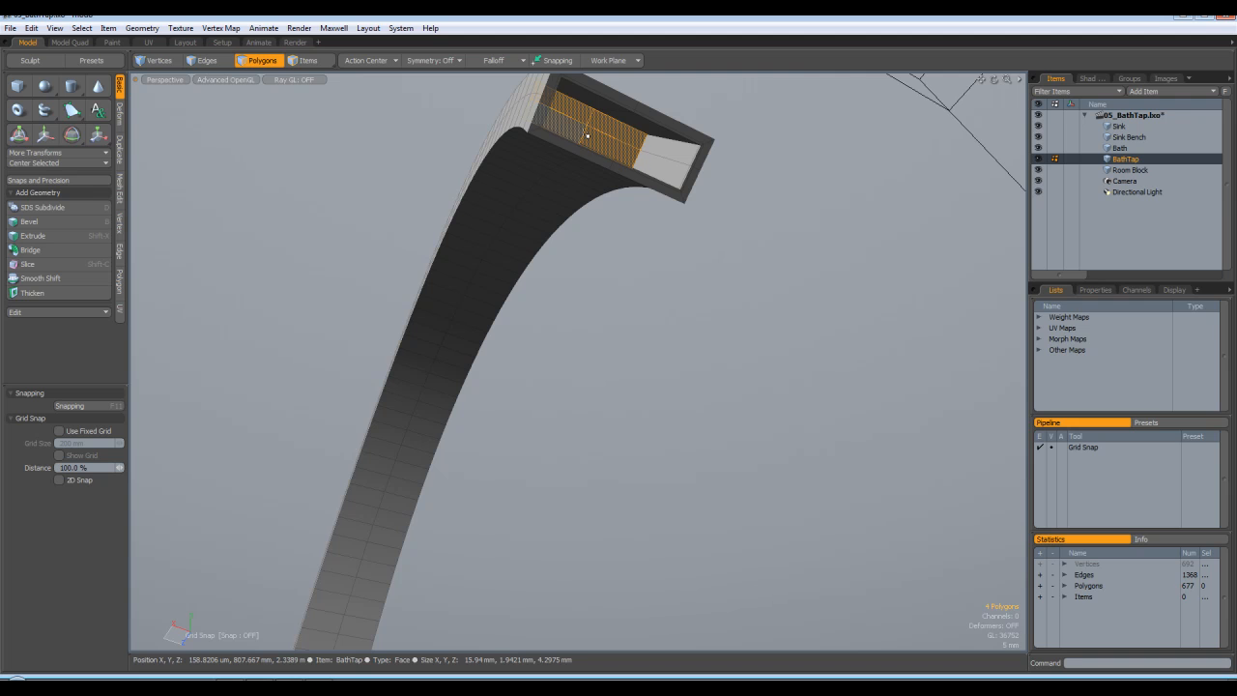
{"action": "key", "text": "Delete"}
{"action": "left_click_drag", "start_coordinate": [687, 171], "coordinate": [692, 219], "text": "alt"}
{"action": "key", "text": "Tab"}
{"action": "key", "text": "Tab"}
Step: Bevel the outer edge loop around the spout's open end and switch on subdivision smoothing
{"action": "left_click", "coordinate": [220, 63]}
{"action": "double_click", "coordinate": [612, 410]}
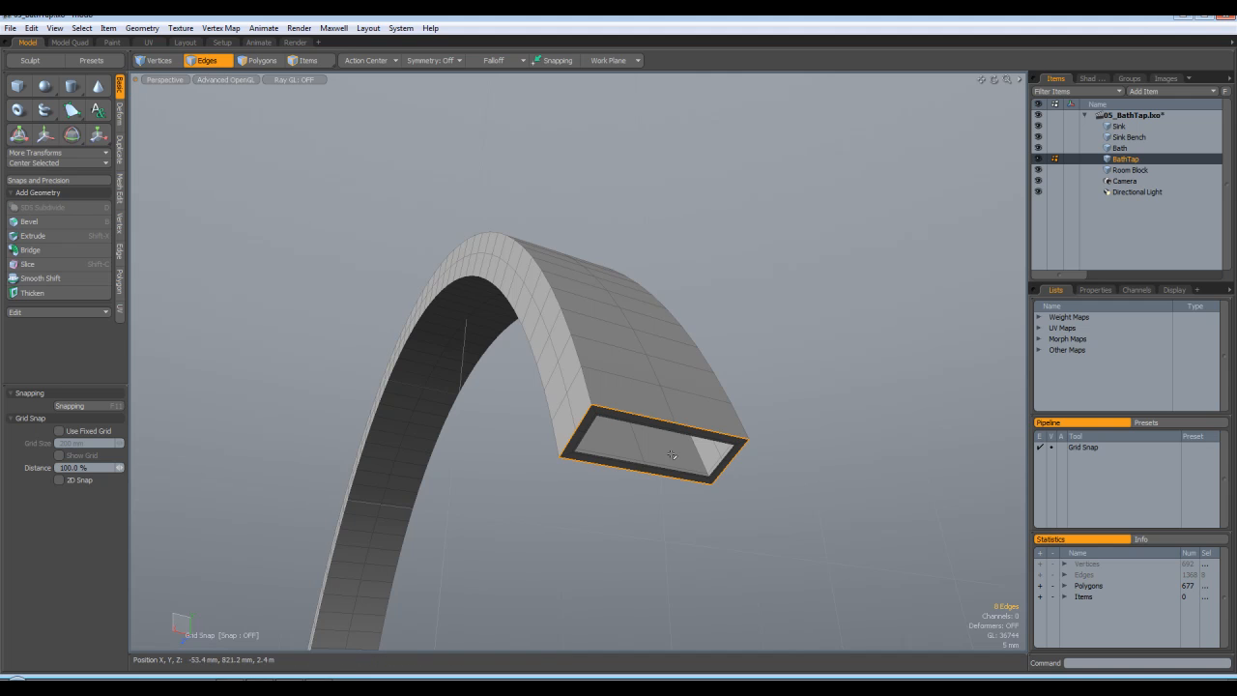
{"action": "scroll", "coordinate": [672, 454], "scroll_direction": "up", "scroll_amount": 2}
{"action": "key", "text": "b"}
{"action": "left_click_drag", "start_coordinate": [705, 575], "coordinate": [707, 573]}
{"action": "left_click", "coordinate": [120, 455]}
{"action": "key", "text": "space"}
{"action": "left_click", "coordinate": [522, 553]}
{"action": "key", "text": "Tab"}
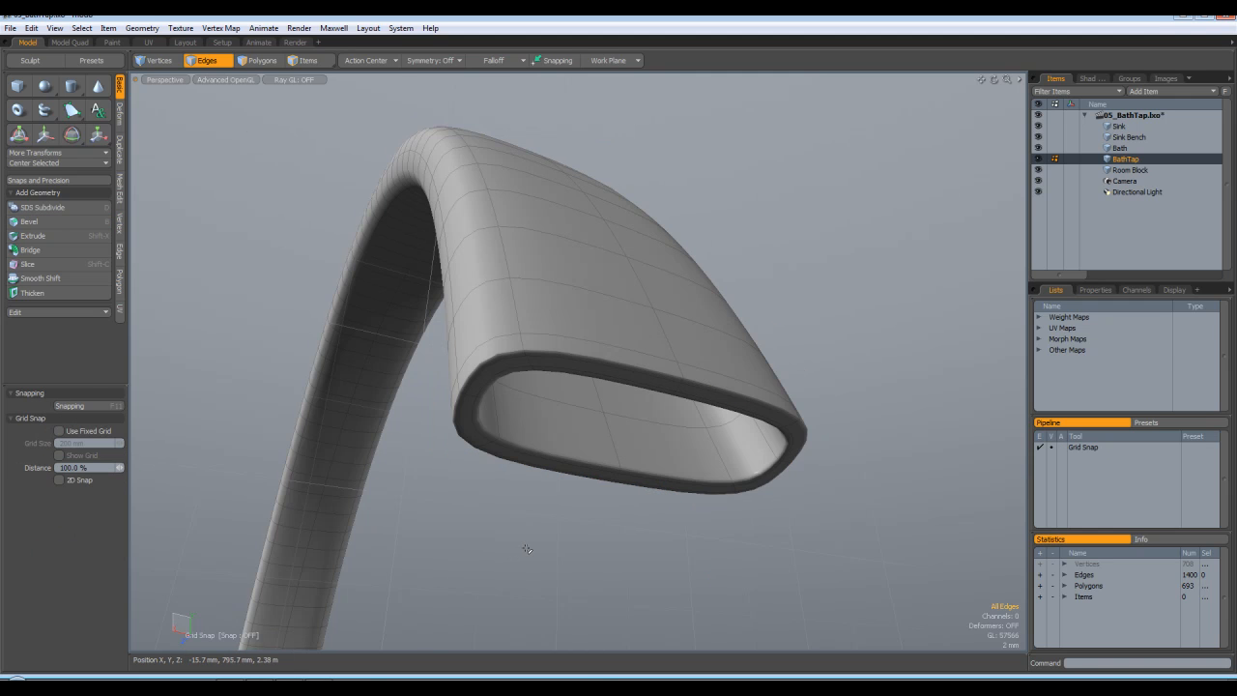
Step: Examine the finished tap on the bath rim from several angles, checking its size and position against the bath and room
{"action": "scroll", "coordinate": [842, 406], "scroll_direction": "down", "scroll_amount": 10}
{"action": "left_click_drag", "start_coordinate": [840, 393], "coordinate": [880, 497], "text": "alt"}
{"action": "scroll", "coordinate": [880, 496], "scroll_direction": "down", "scroll_amount": 3}
{"action": "left_click_drag", "start_coordinate": [919, 566], "coordinate": [628, 411], "text": "alt"}
{"action": "key", "text": "2"}
{"action": "scroll", "coordinate": [715, 441], "scroll_direction": "down", "scroll_amount": 4}
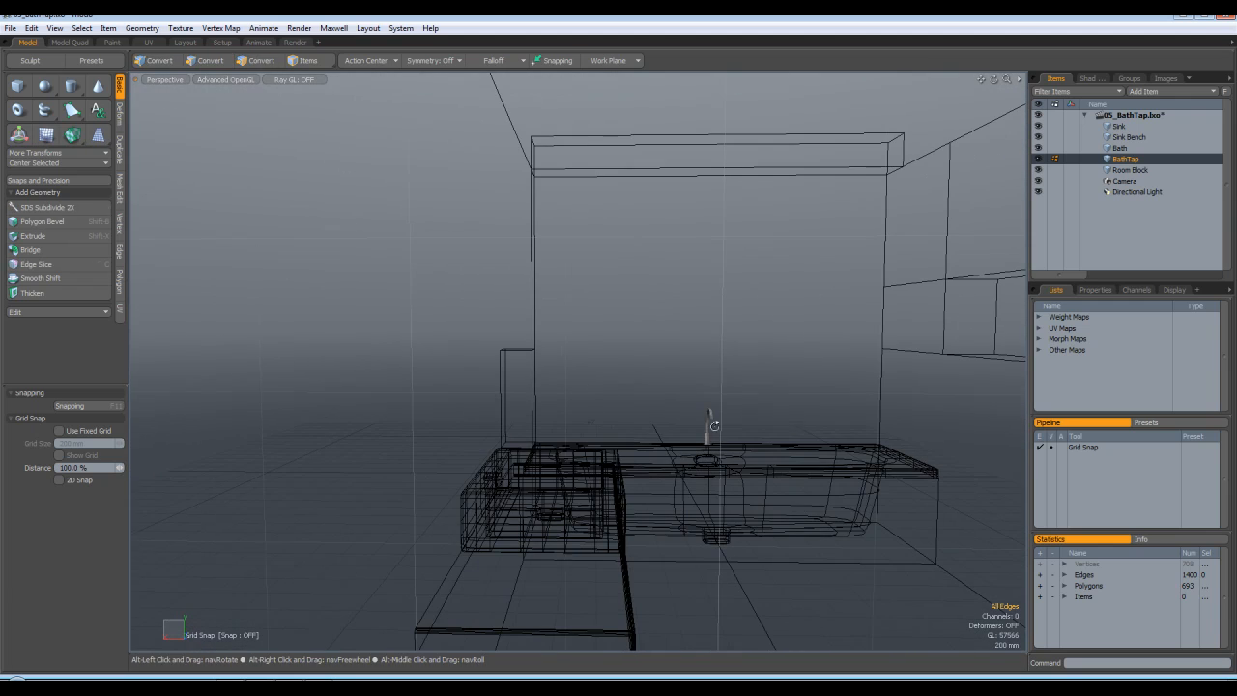
{"action": "left_click_drag", "start_coordinate": [726, 437], "coordinate": [677, 443], "text": "alt"}
{"action": "scroll", "coordinate": [678, 443], "scroll_direction": "up", "scroll_amount": 4}
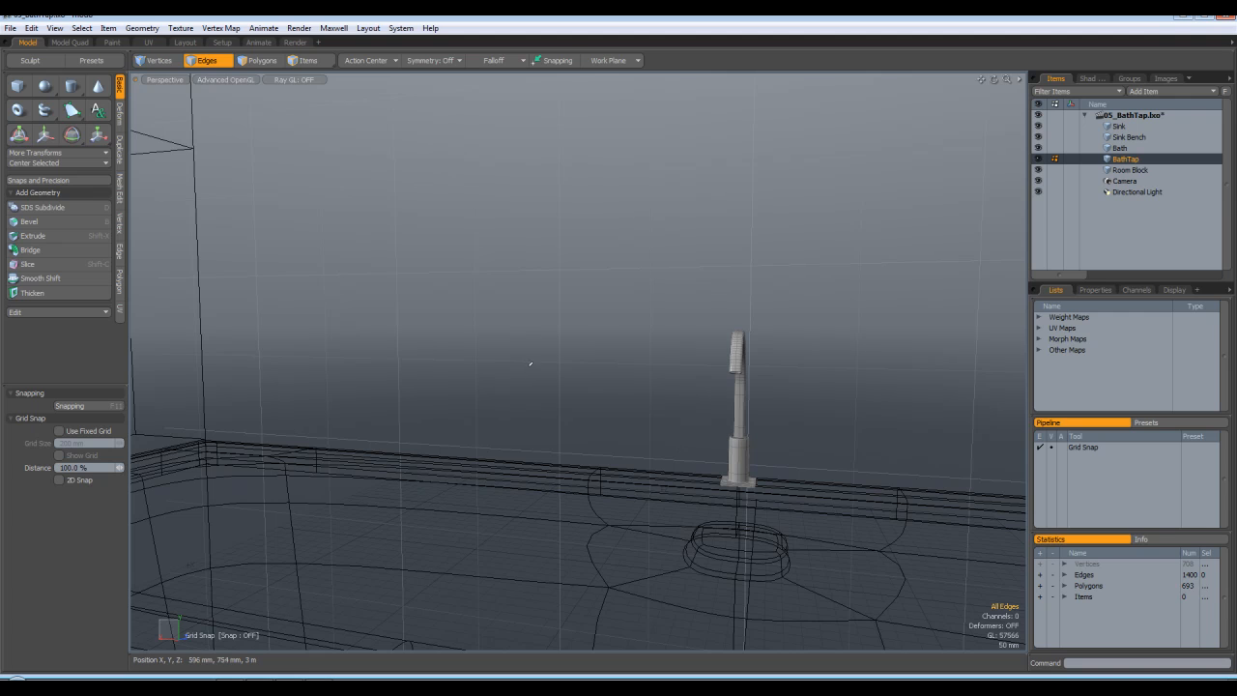
{"action": "left_click_drag", "start_coordinate": [783, 497], "coordinate": [837, 521], "text": "alt"}
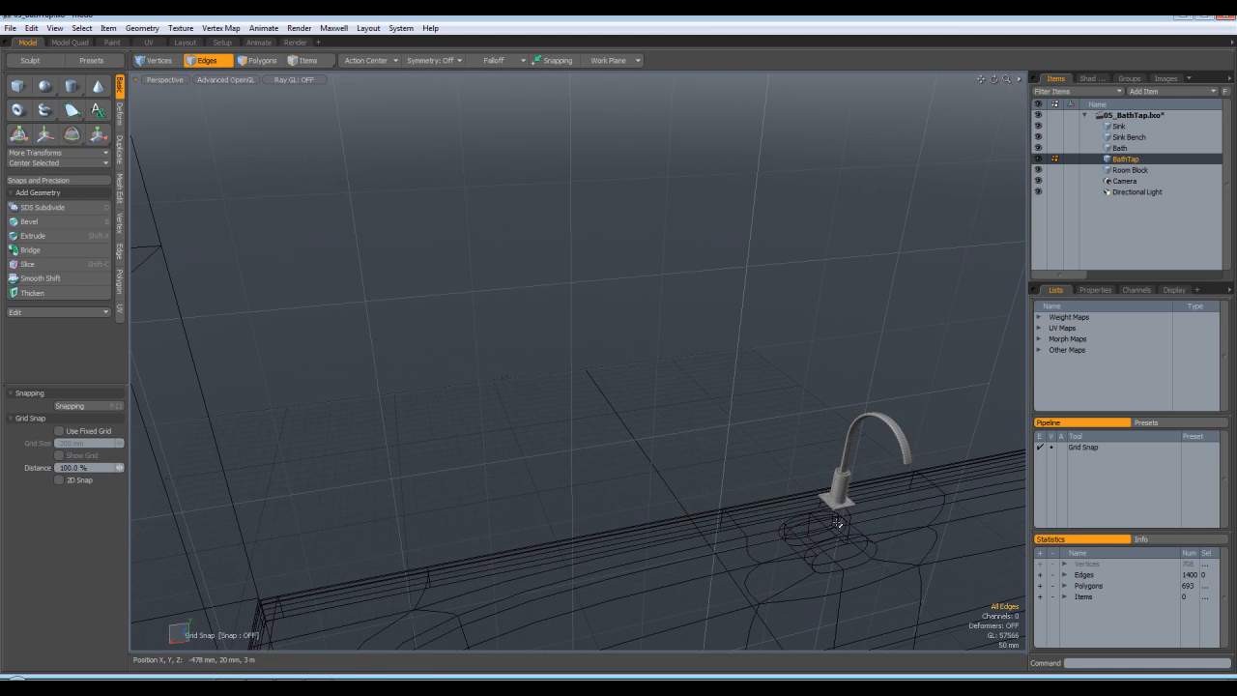
{"action": "left_click_drag", "start_coordinate": [756, 443], "coordinate": [744, 495], "text": "alt"}
{"action": "left_click_drag", "start_coordinate": [639, 583], "coordinate": [687, 465], "text": "alt+shift"}
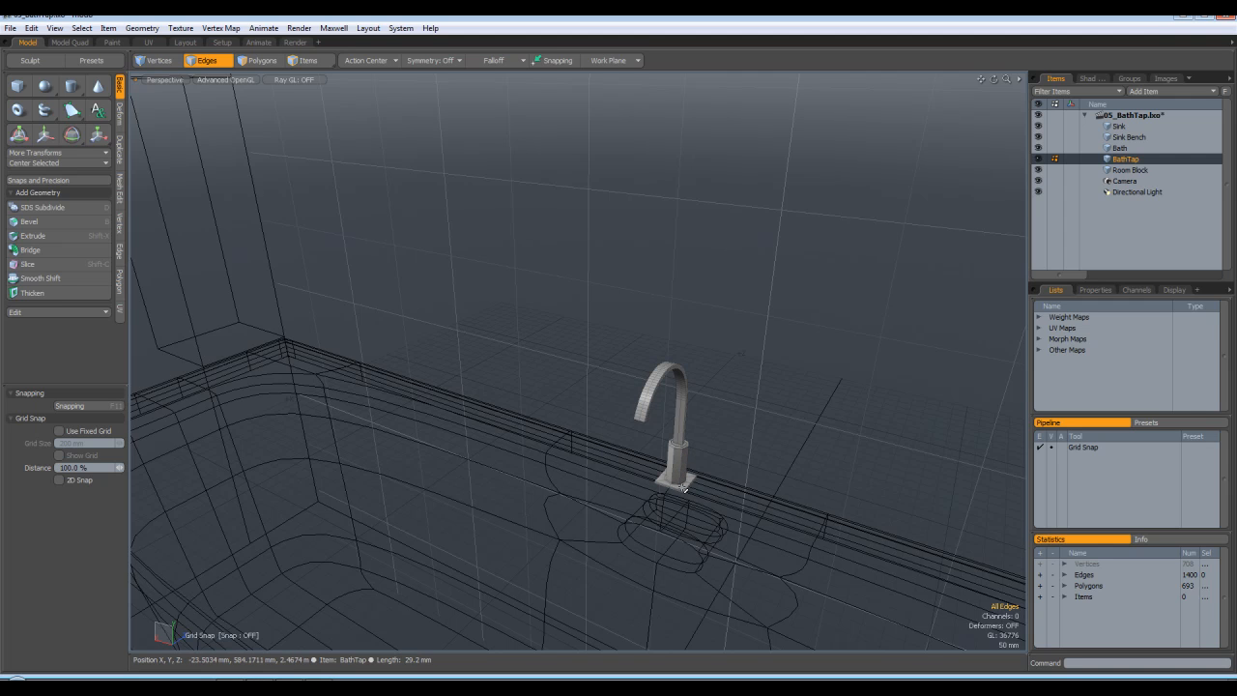
{"action": "left_click_drag", "start_coordinate": [690, 477], "coordinate": [709, 453], "text": "alt"}
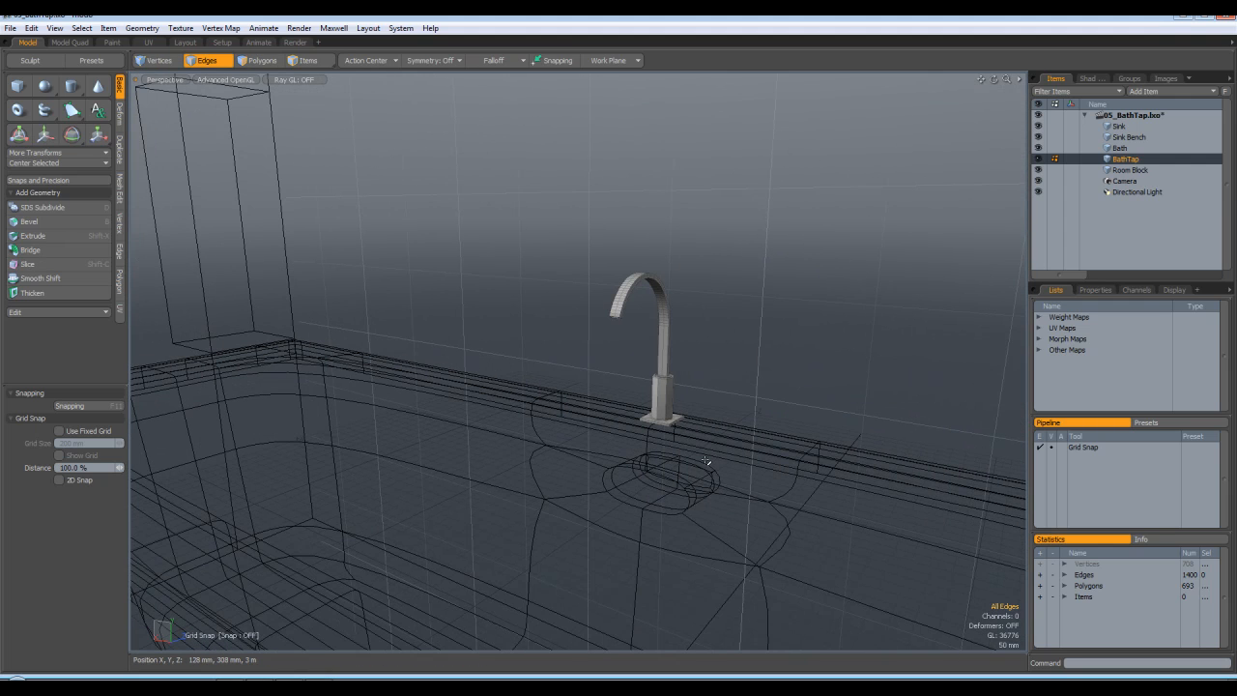